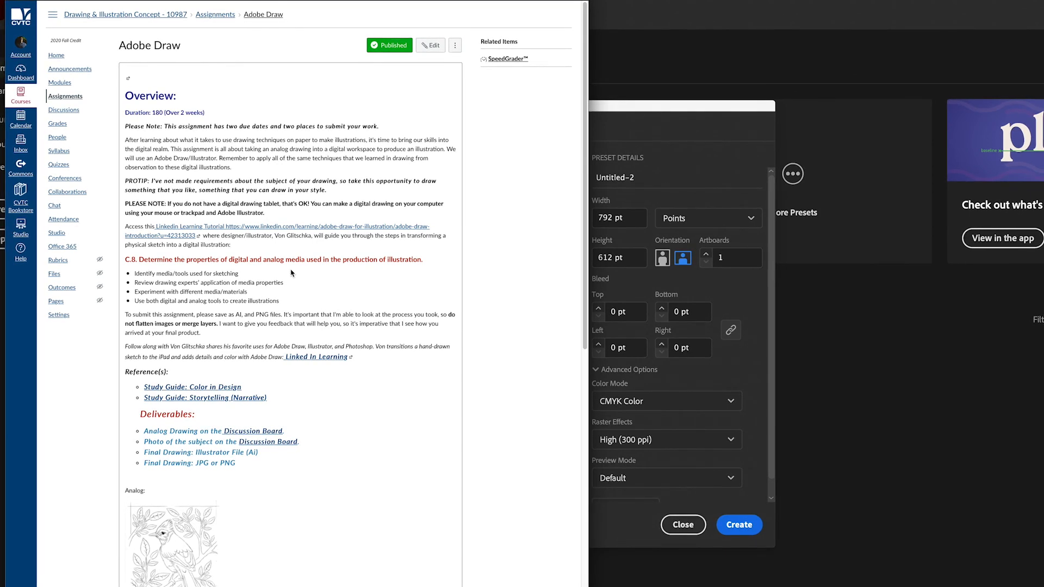
Read through the Adobe Draw assignment page down to the rubric's total points and effort criterion
left_click_drag(437, 0, 349, 22)
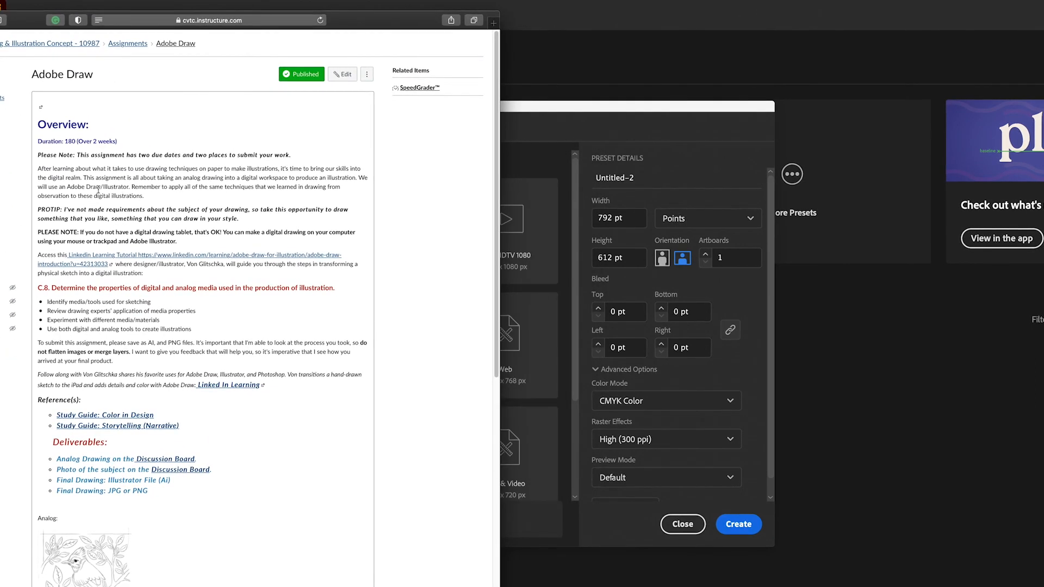
scroll(124, 189, "down", 1)
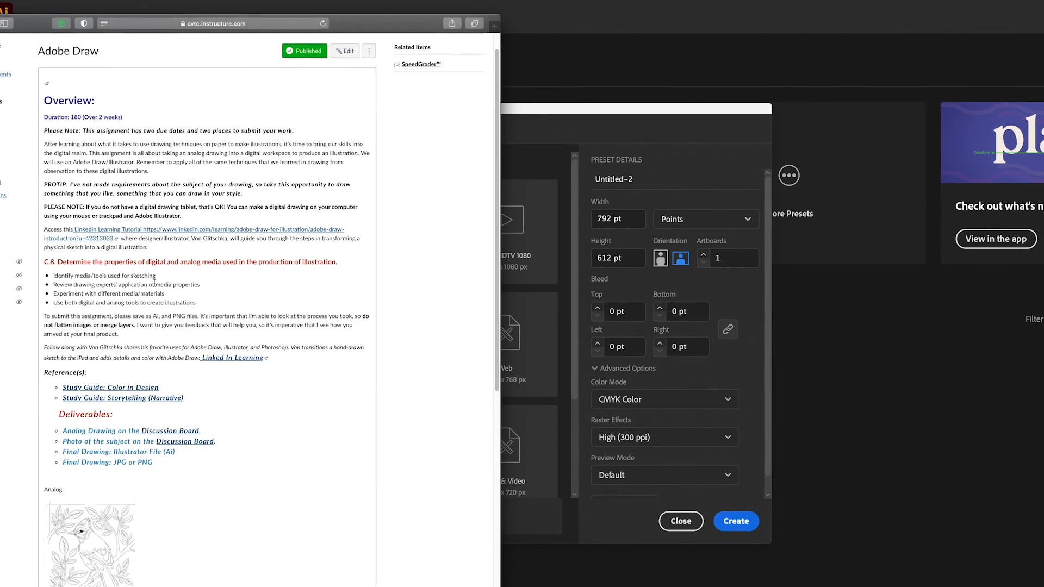
scroll(277, 375, "down", 10)
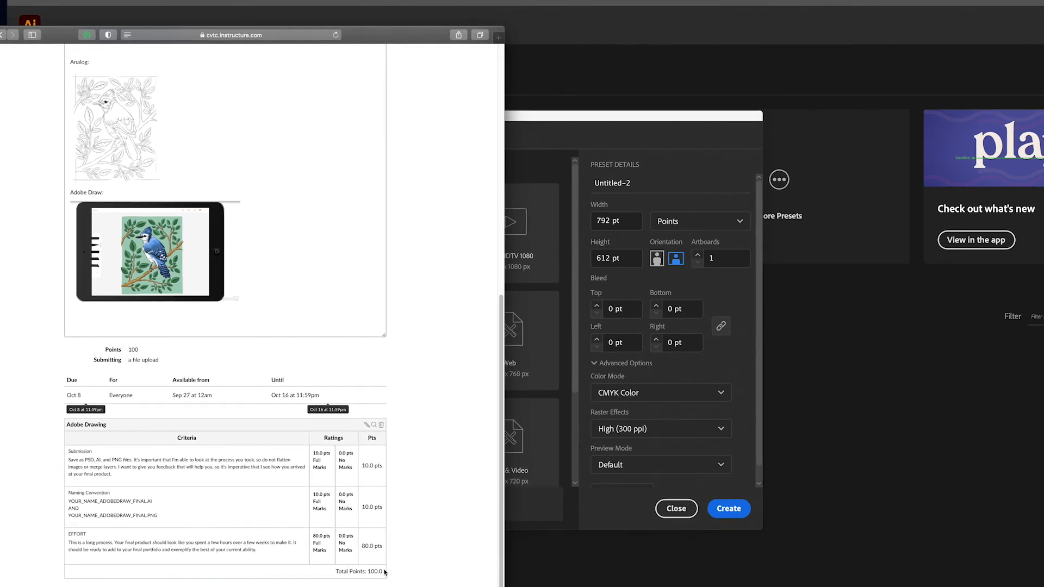
left_click_drag(336, 571, 383, 569)
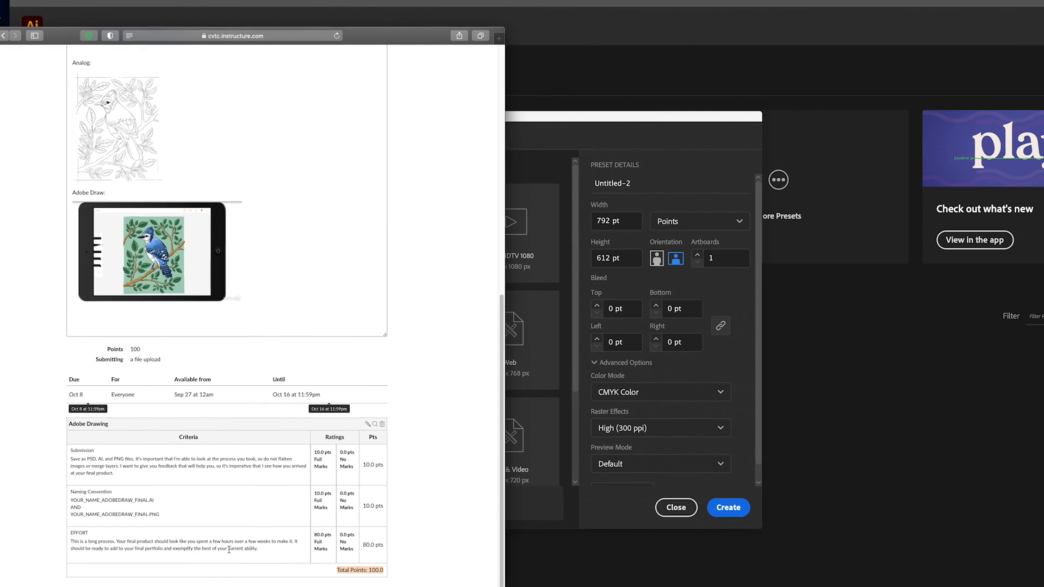
left_click_drag(260, 549, 64, 540)
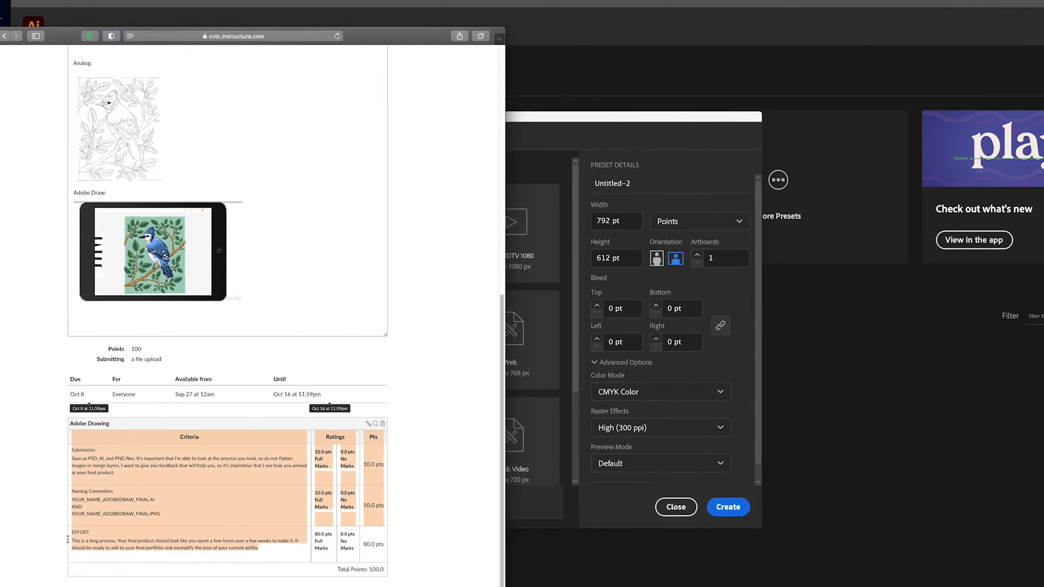
left_click(173, 541)
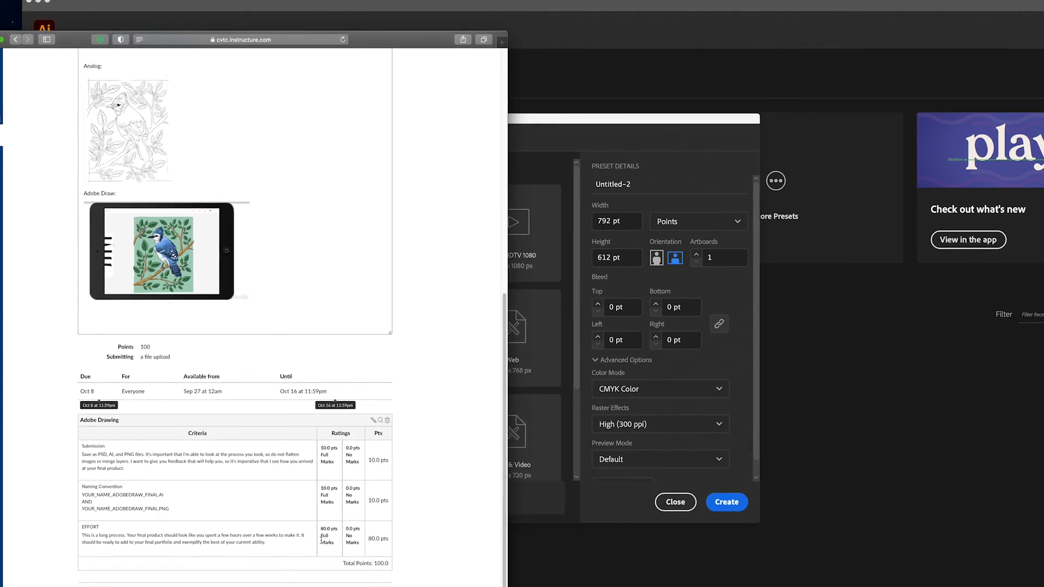
Examine the rubric's naming convention and submission file formats, and review the deliverables list and sample drawings
left_click_drag(179, 513, 84, 487)
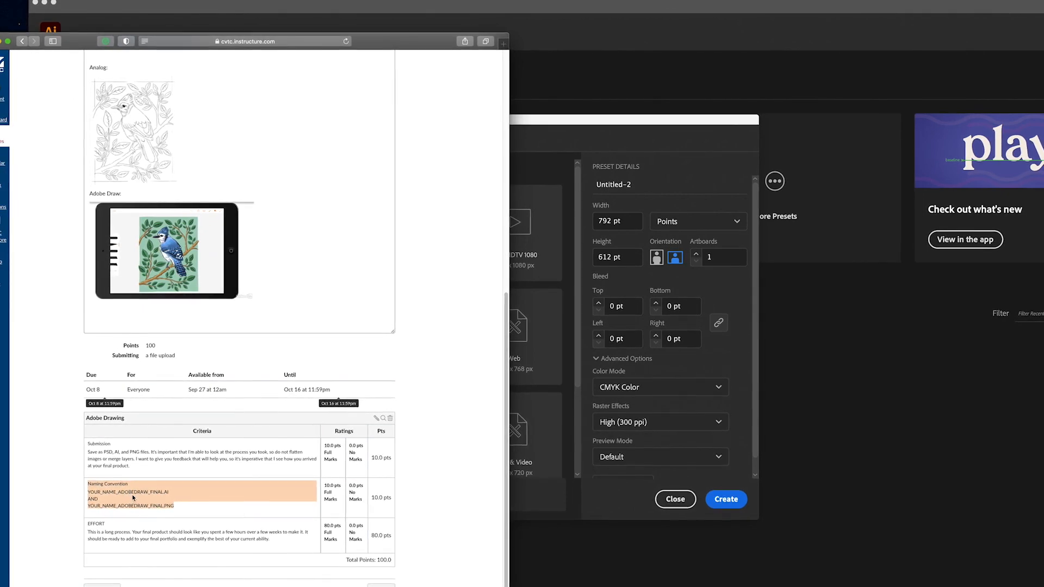
left_click(181, 506)
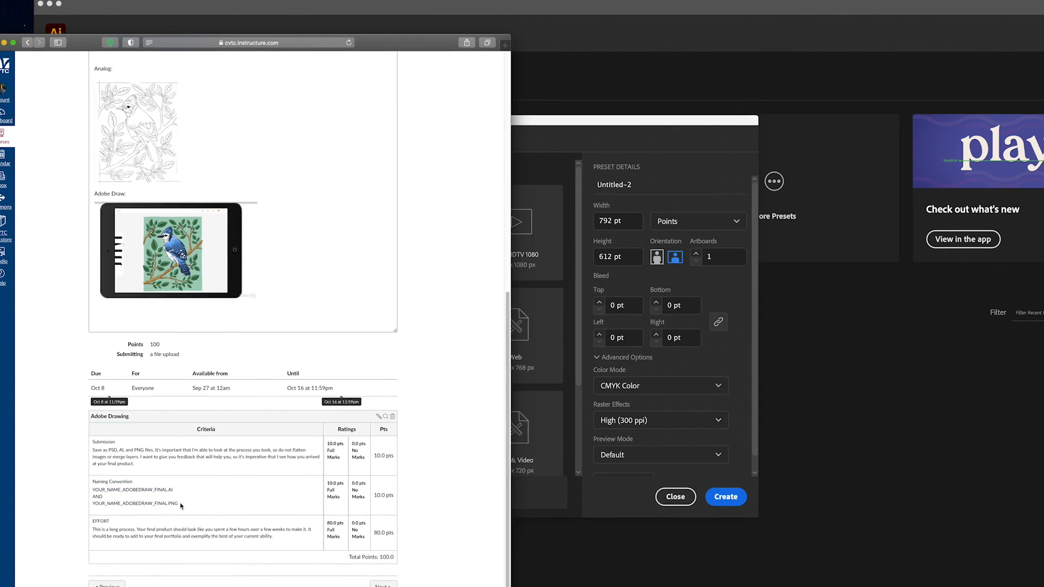
left_click(125, 448)
double_click(121, 447)
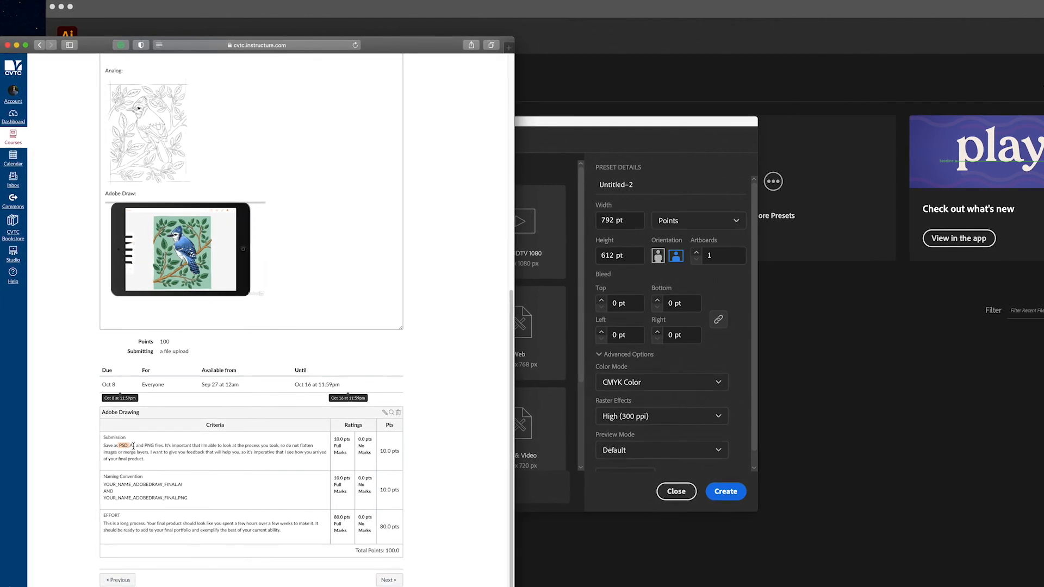
left_click(130, 446)
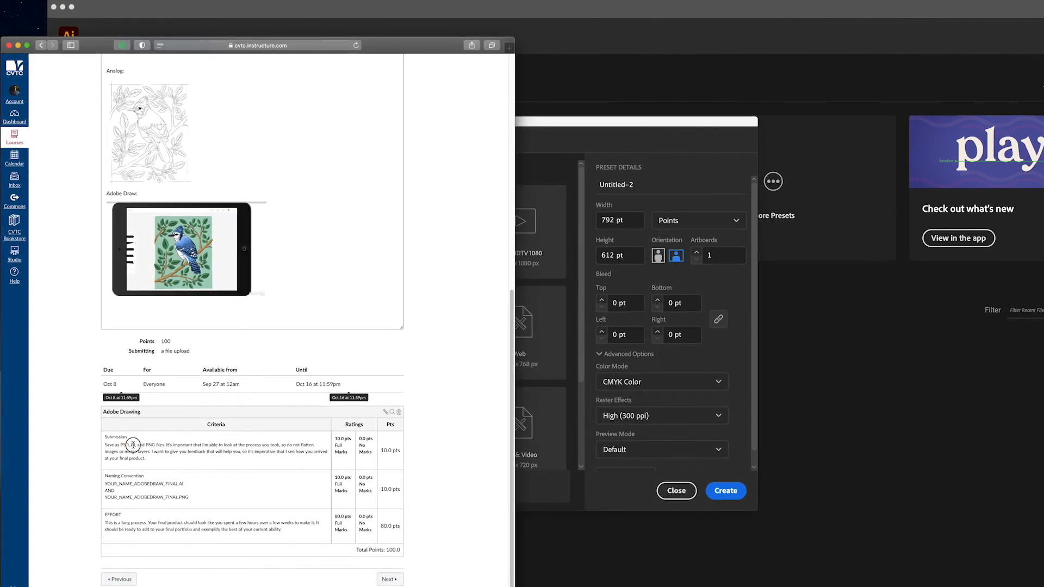
double_click(134, 444)
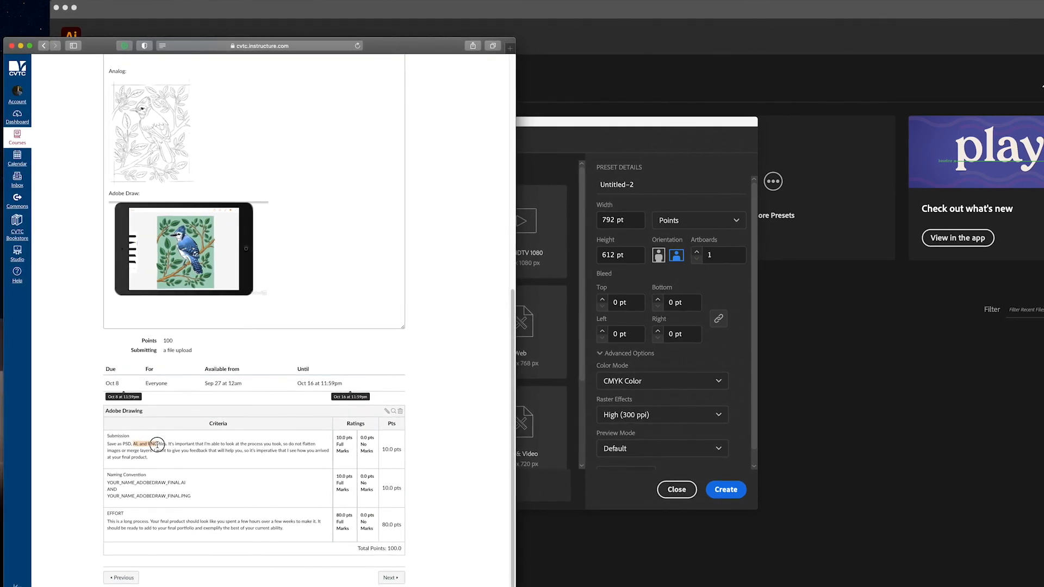
scroll(171, 451, "up", 3)
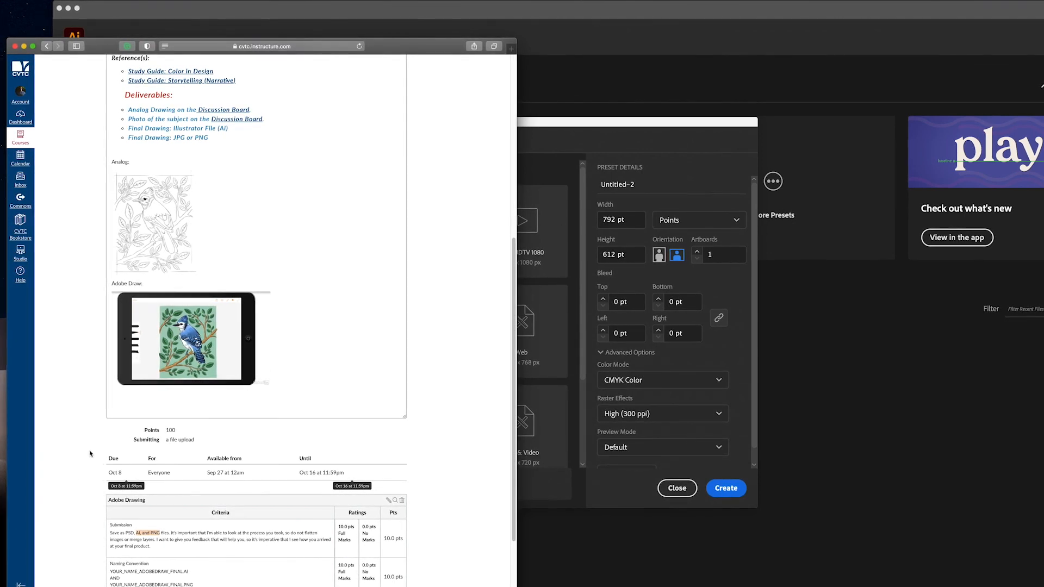
scroll(157, 483, "down", 2)
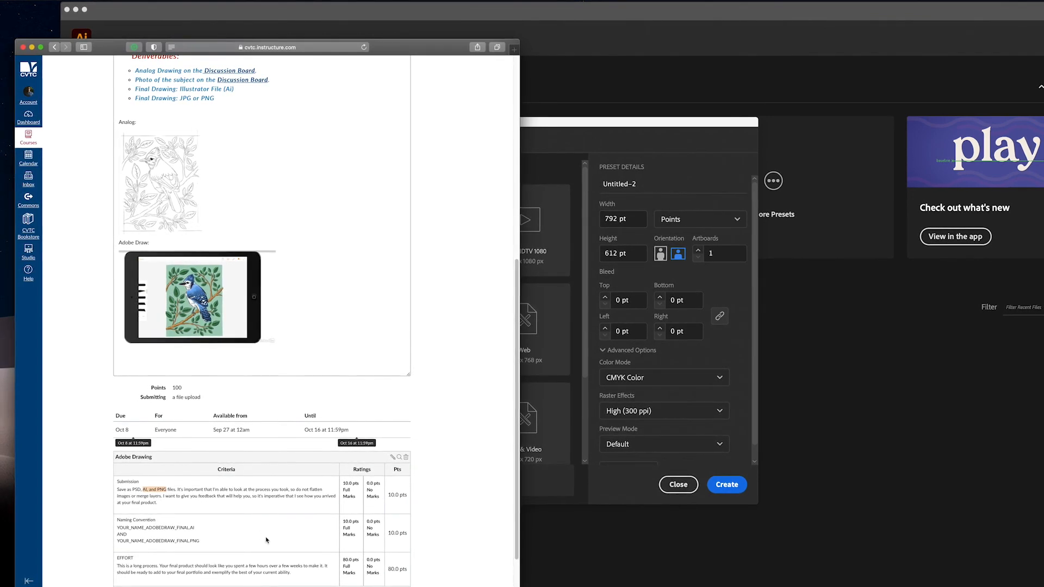
scroll(266, 540, "up", 3)
scroll(265, 533, "up", 8)
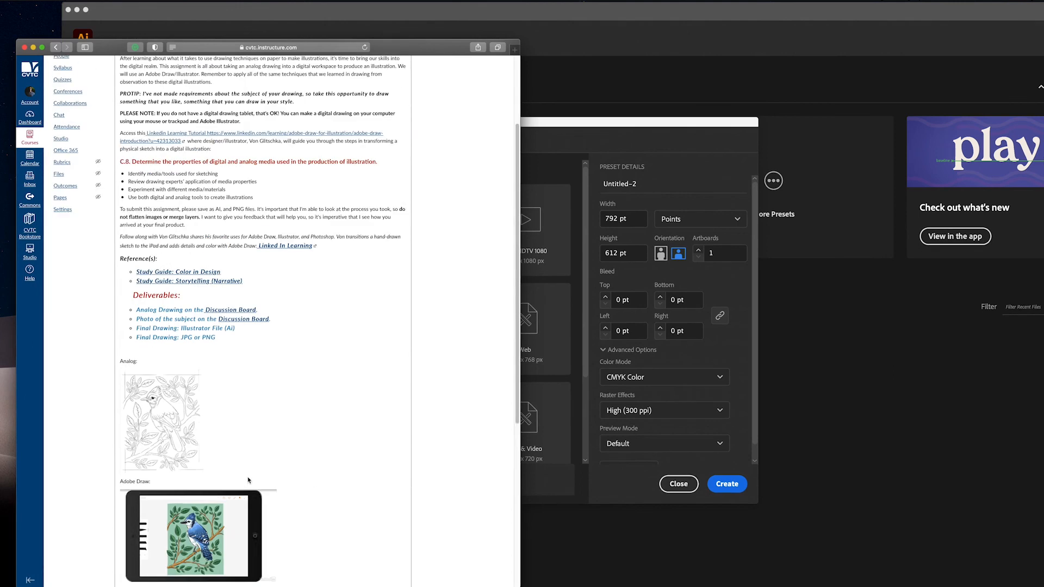
scroll(135, 379, "down", 4)
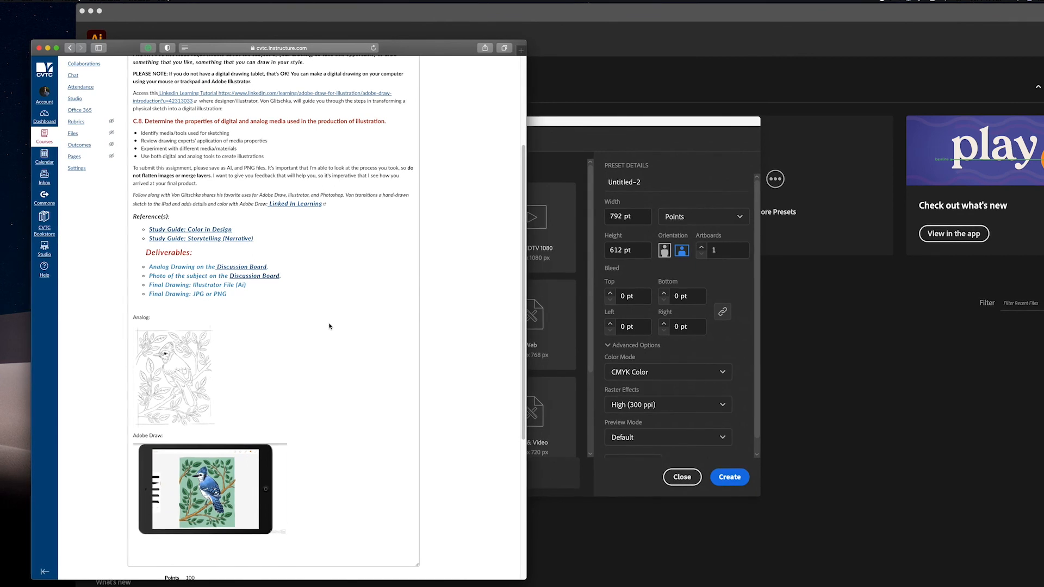
Copy the file name pattern YOUR_NAME_ADOBEDRAW_FINAL, without its extension, from the rubric's naming convention
left_click_drag(384, 52, 348, 58)
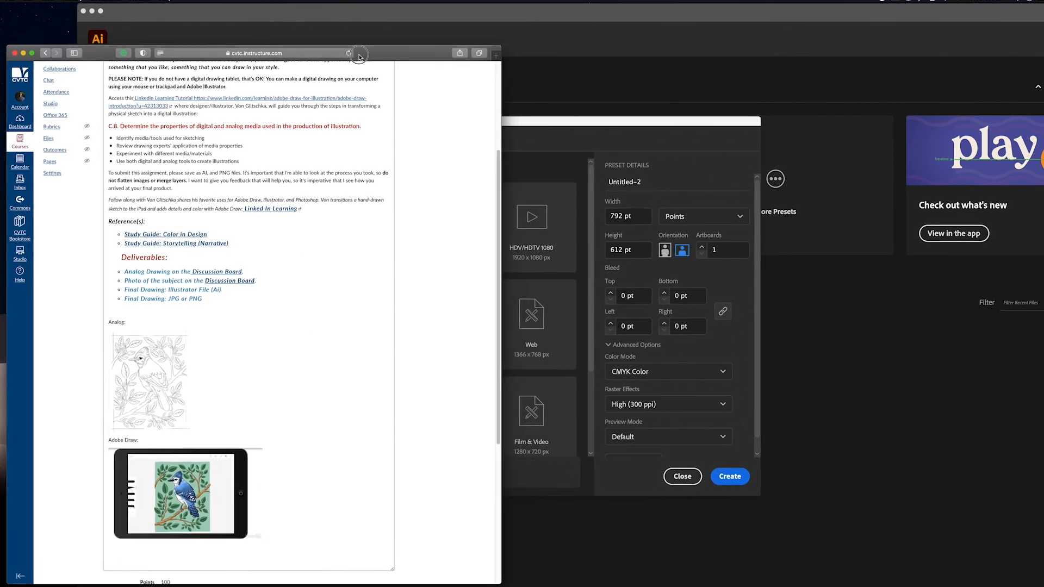
scroll(254, 355, "down", 5)
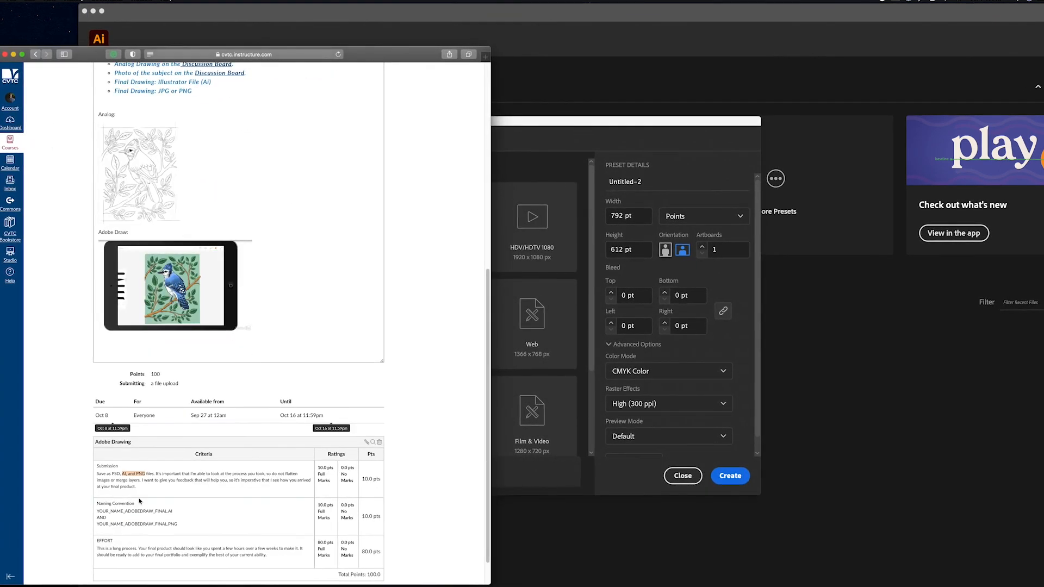
left_click_drag(169, 511, 100, 512)
key("super+c")
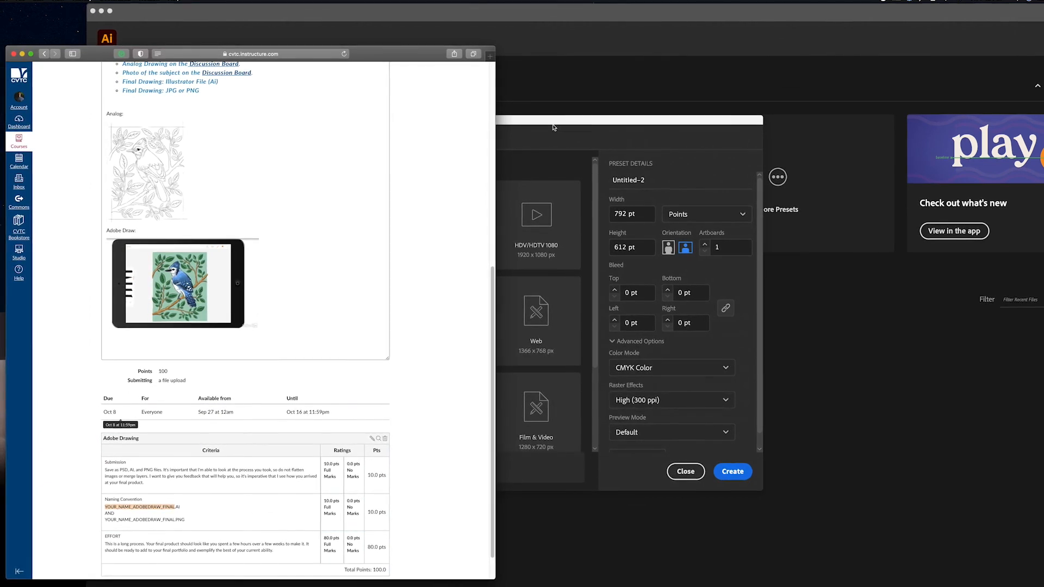
Switch to Adobe Illustrator and name the new document with the copied pattern, replacing YOUR_NAME with the student's full name
left_click(605, 160)
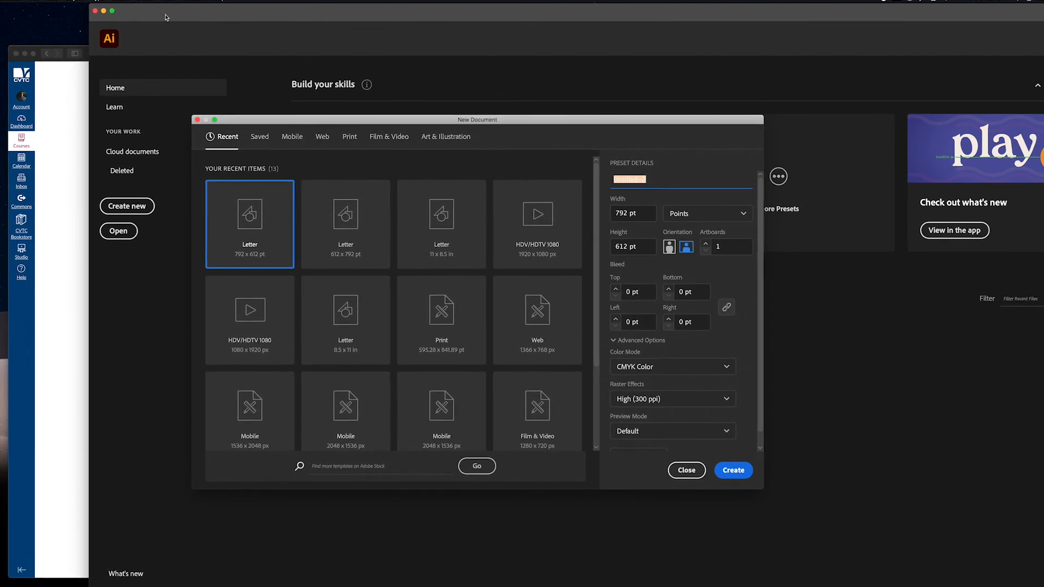
left_click(646, 178)
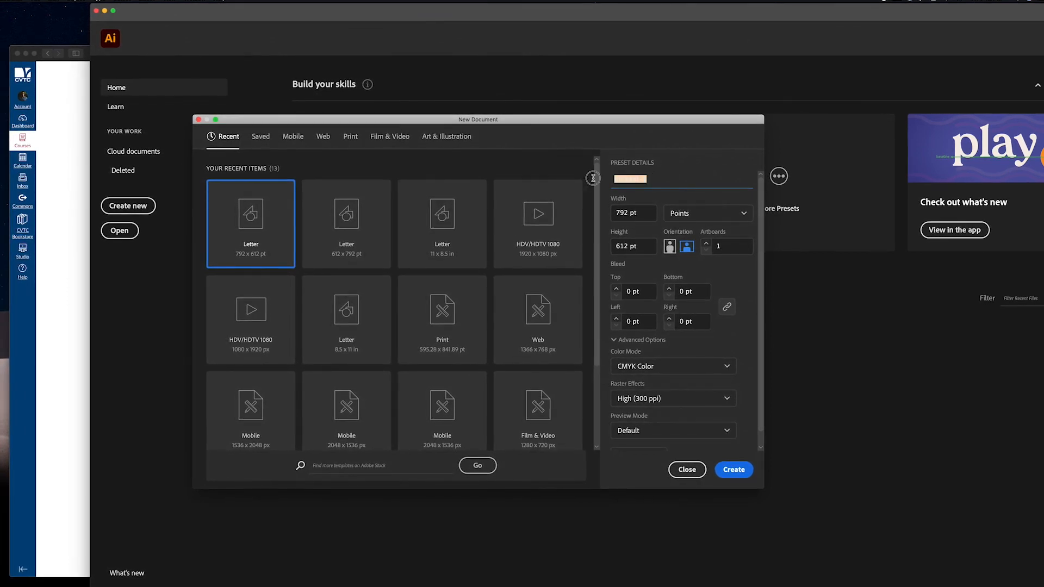
key("super+v")
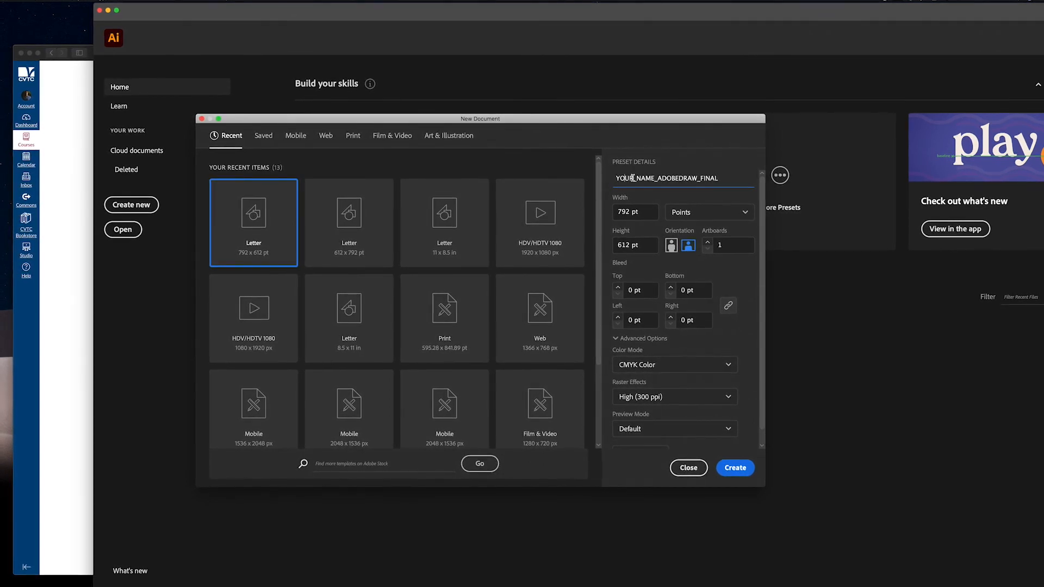
type("JOn")
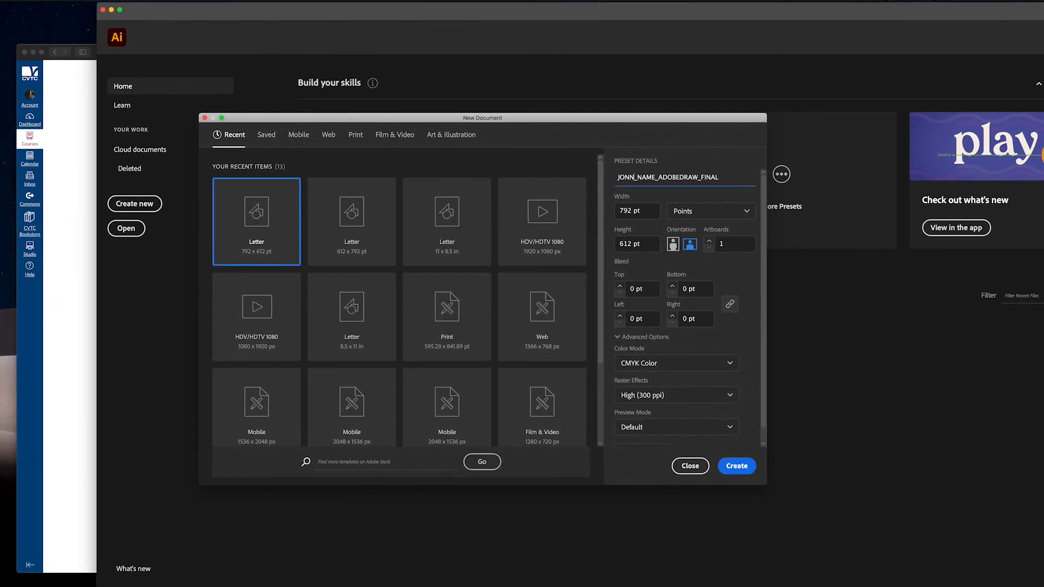
double_click(651, 176)
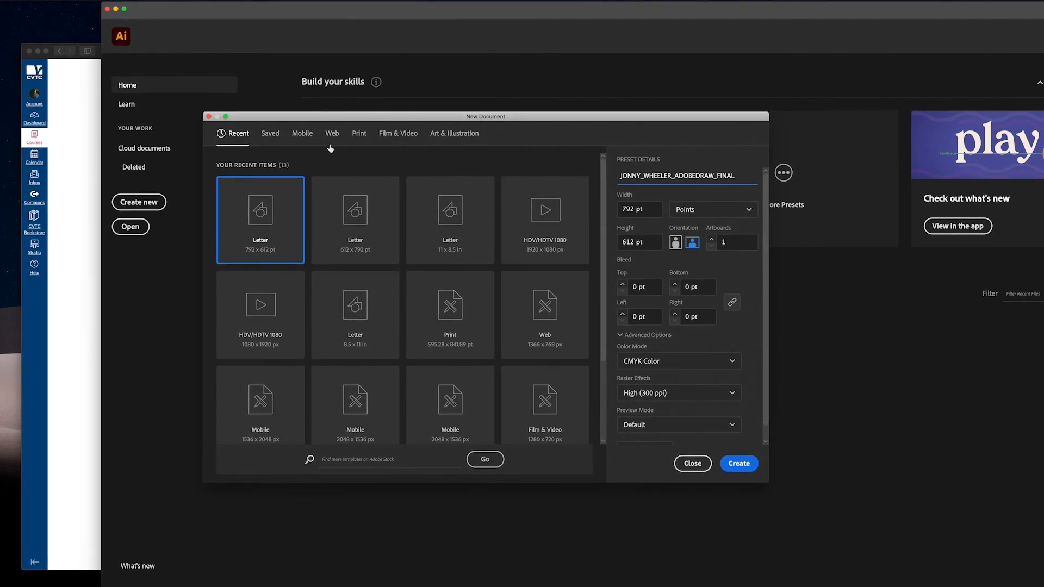
Create the document from the Art & Illustration Poster preset in landscape orientation, 1728 x 1296 pt
left_click(443, 134)
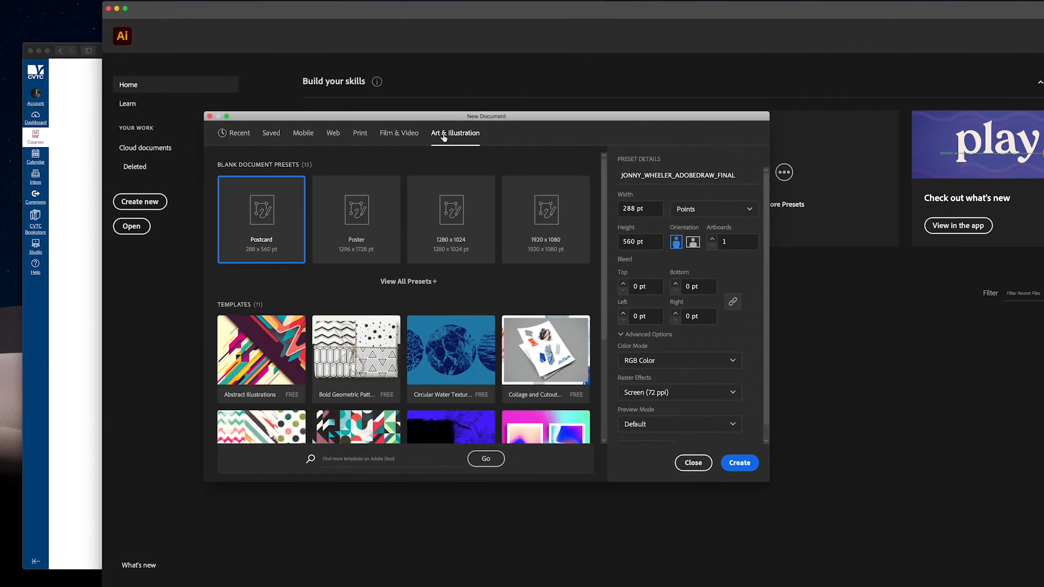
left_click(359, 224)
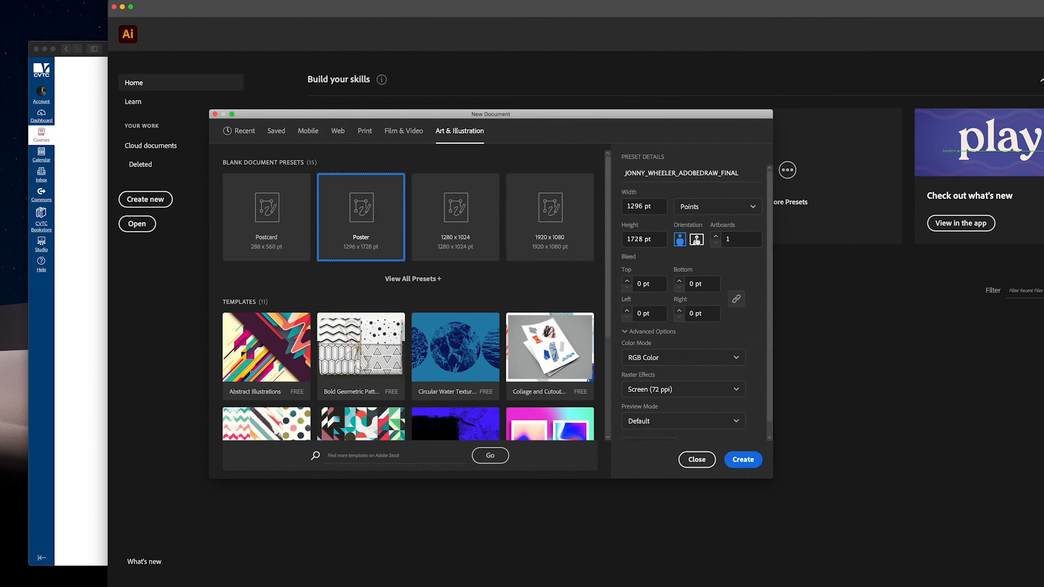
left_click(697, 240)
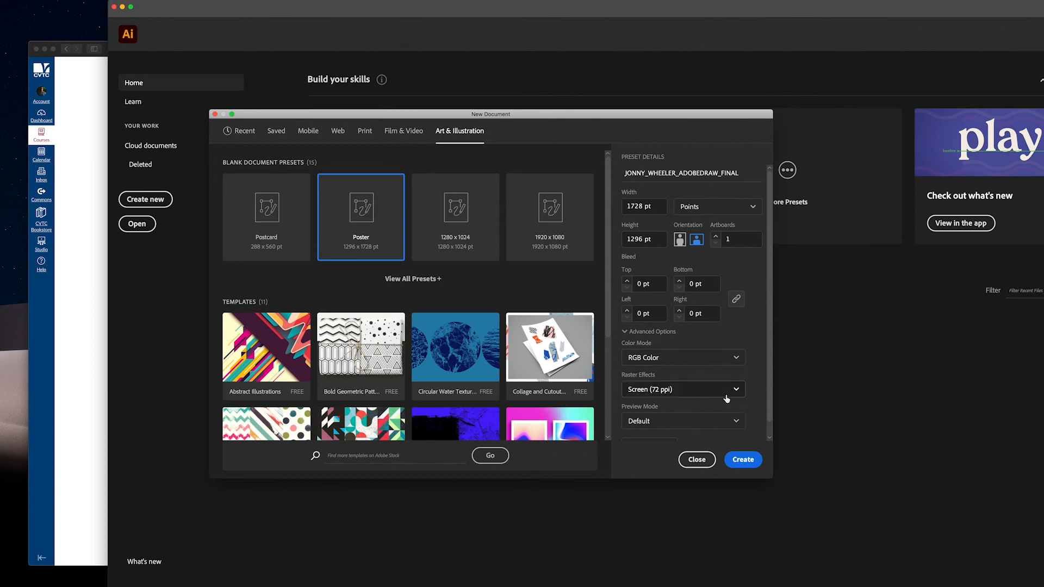
left_click(751, 457)
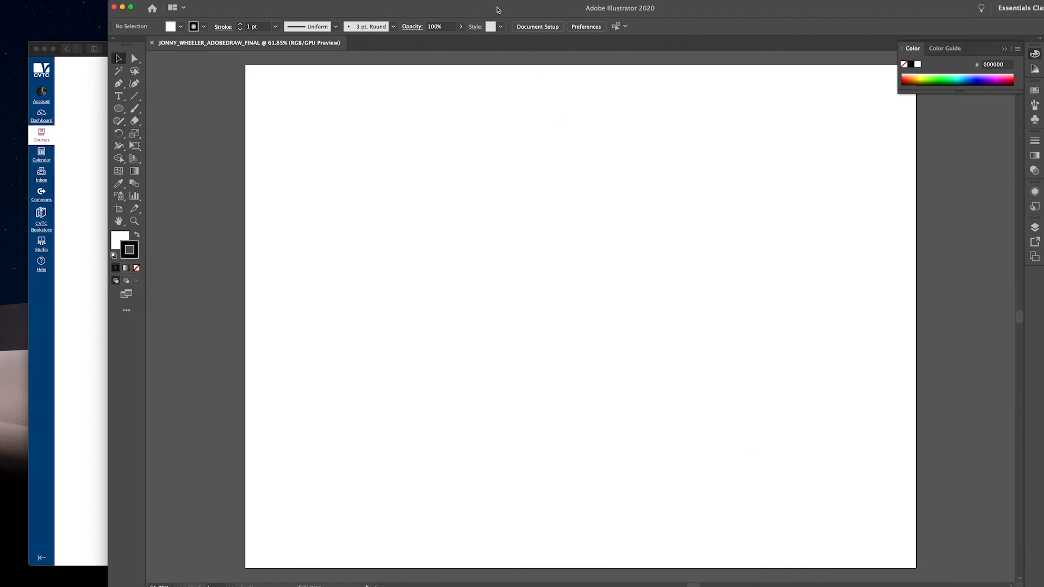
Place the sketch photo IMG_5755.jpg from outside Illustrator into the blank document as a linked file
left_click_drag(503, 12, 392, 21)
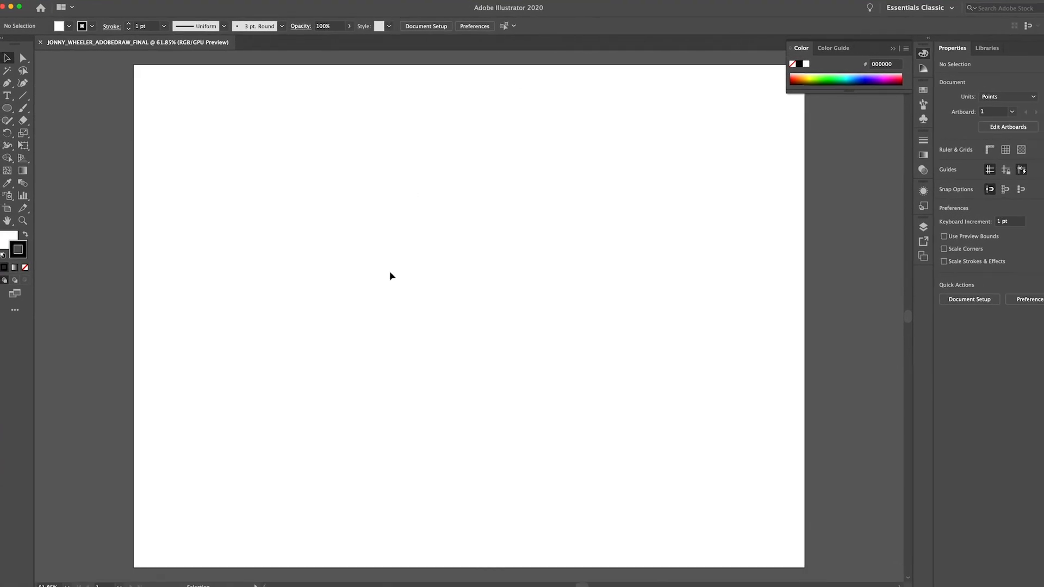
key("super+Tab")
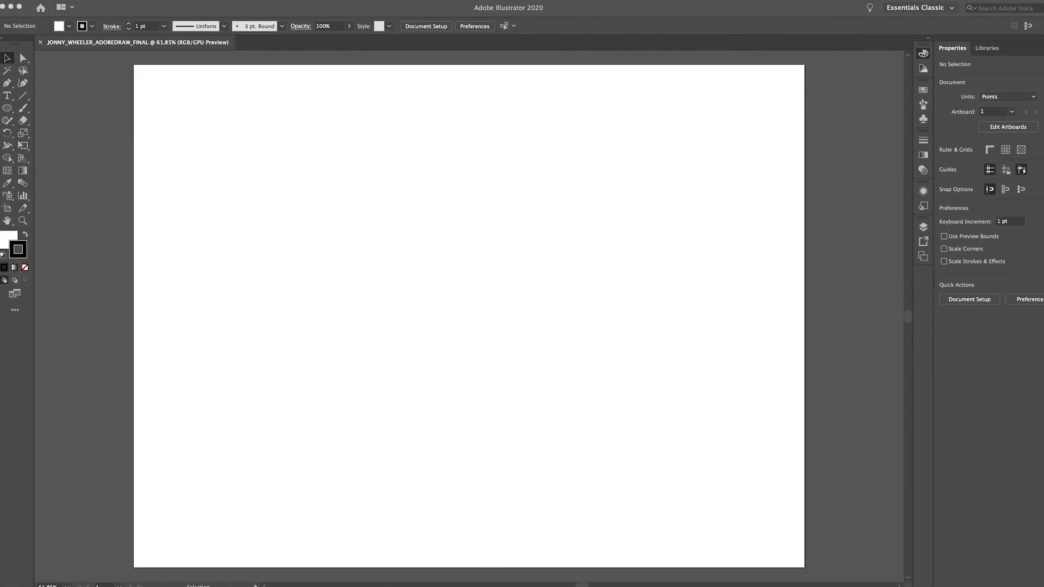
left_click_drag(511, 1, 352, 247)
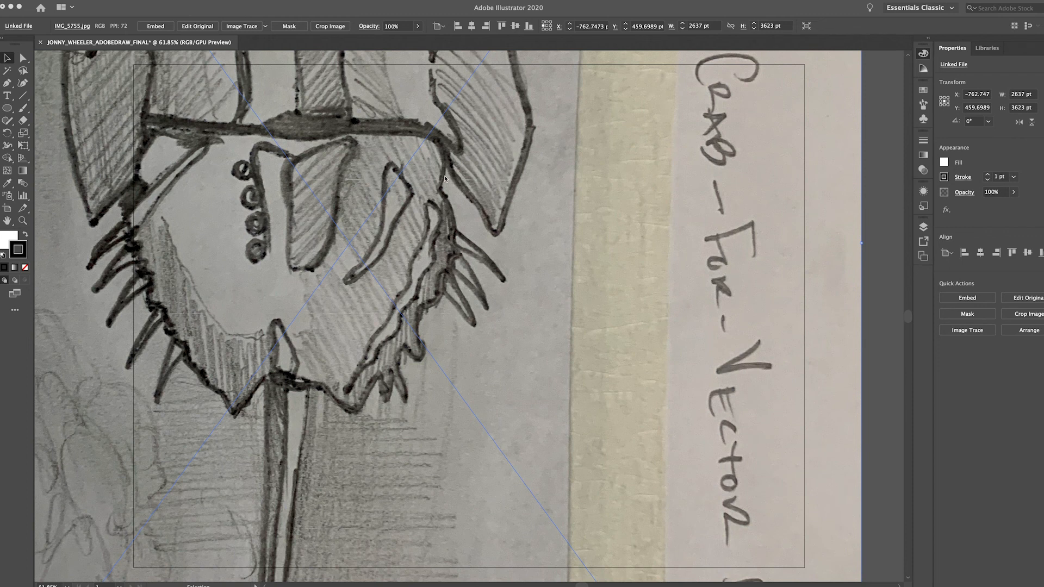
left_click(885, 171)
Shrink the sketch photo to about 1404 x 1022 pt, rotated 90° to landscape, and position it within the artboard
key("super+minus")
key("super+minus")
key("super+minus")
key("super+minus")
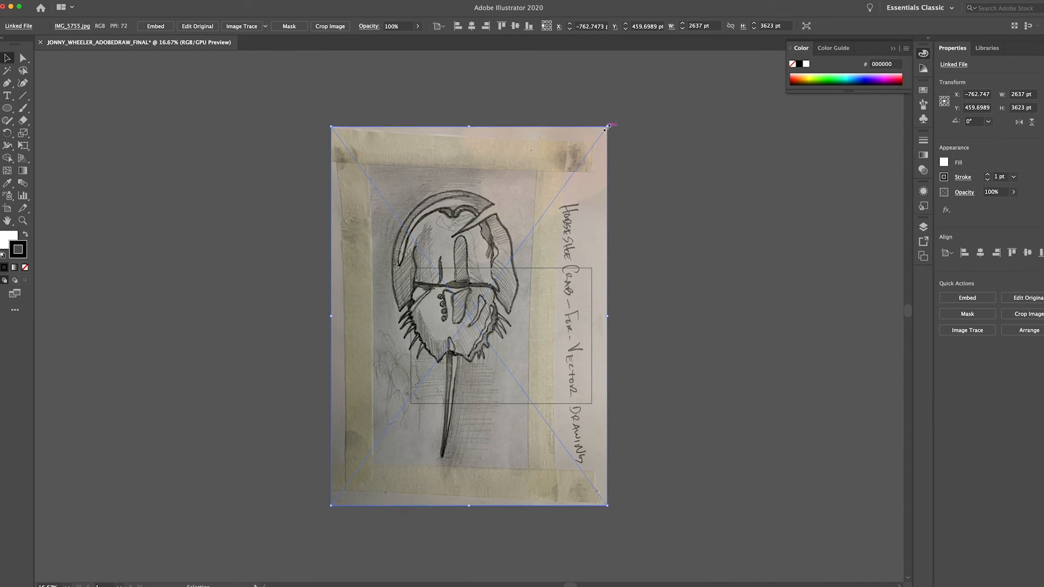
left_click_drag(608, 126, 321, 374)
left_click_drag(373, 407, 488, 305)
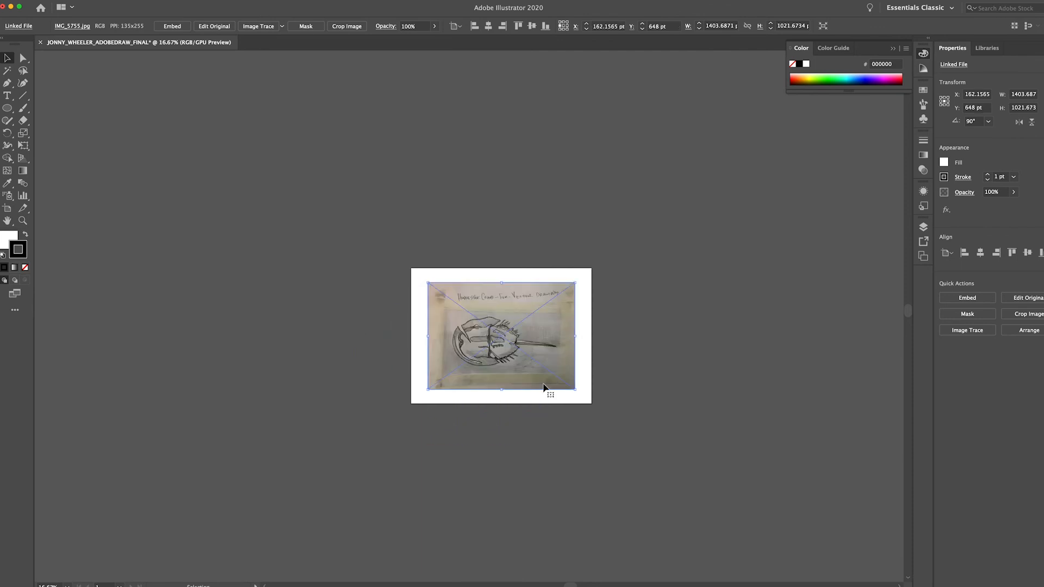
Scale the sketch photo up to about 1896 x 1380 pt and shift it slightly so it covers the artboard
key("s")
left_click_drag(579, 392, 605, 411)
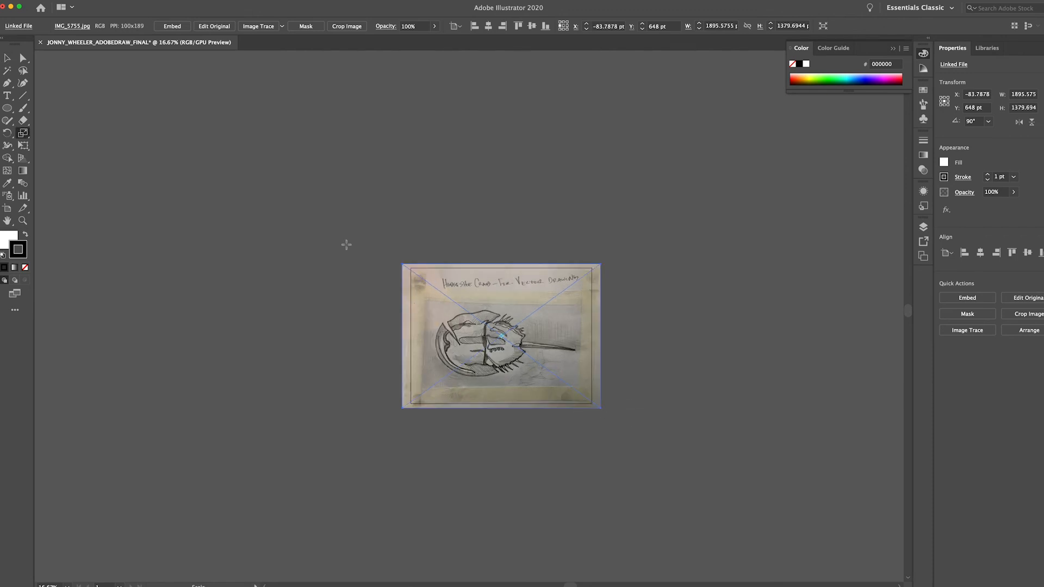
key("v")
left_click_drag(466, 343, 469, 339)
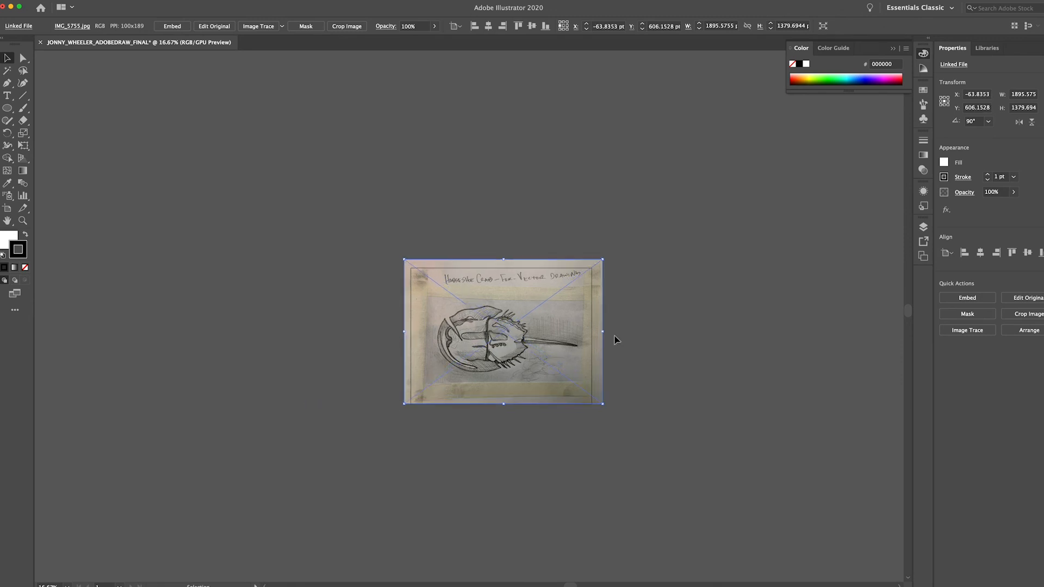
key("super+equal")
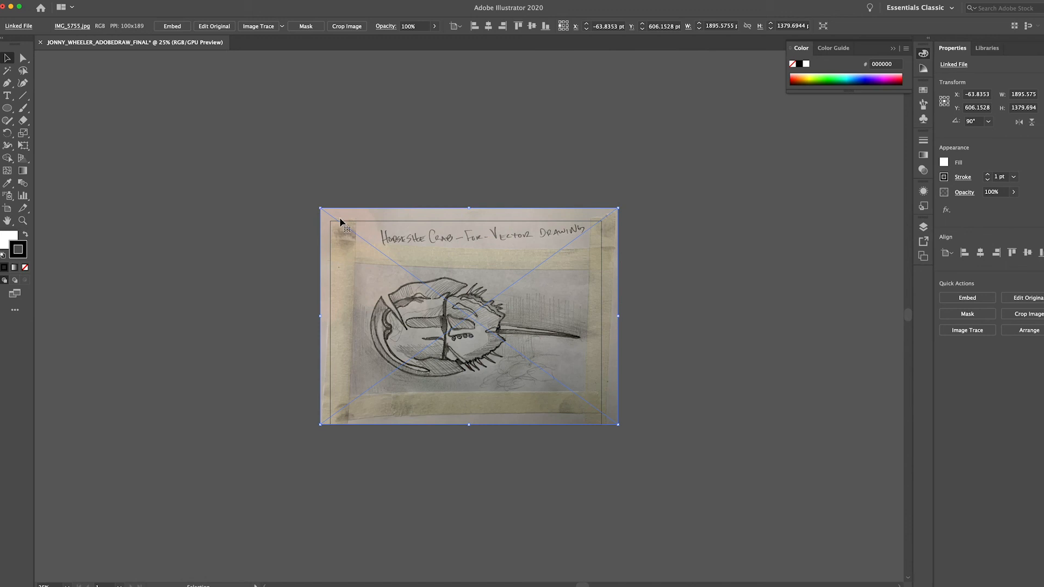
Scale the sketch photo down slightly while keeping its proportions, and nudge it upward on the artboard
left_click_drag(321, 207, 379, 336)
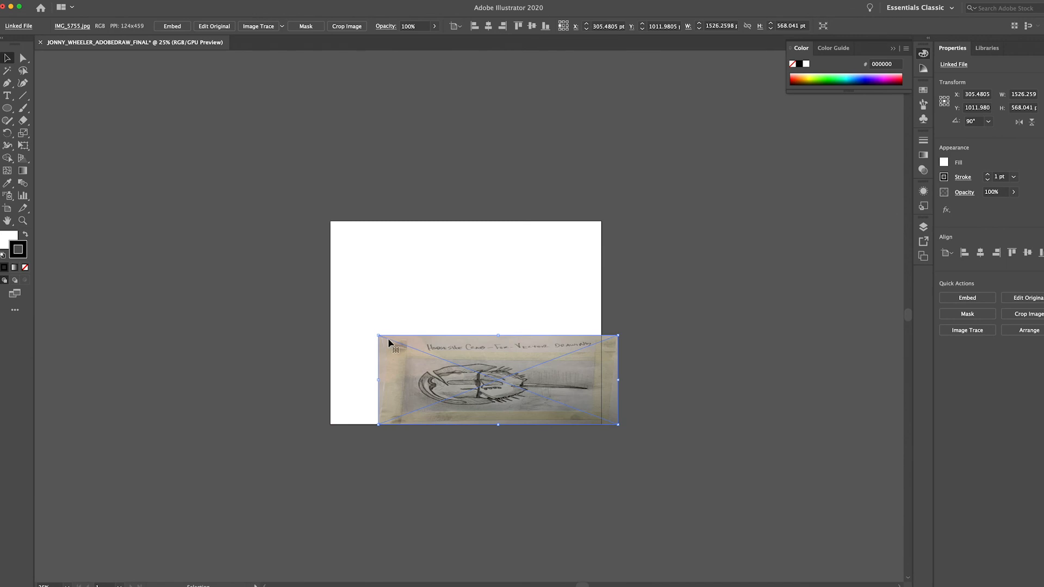
key("super+z")
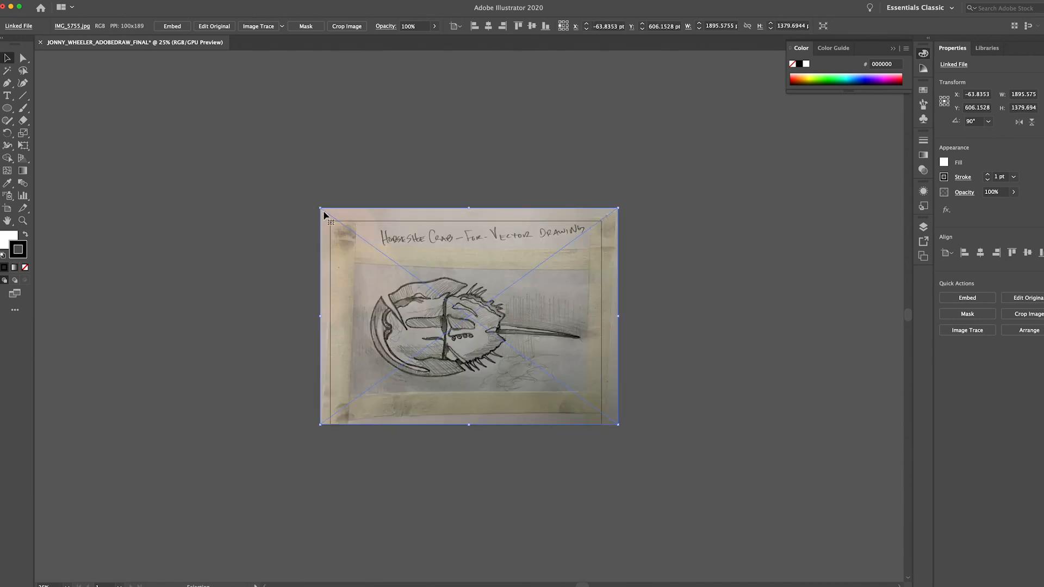
mouse_move(319, 209)
left_mouse_down()
mouse_move(429, 315)
mouse_move(369, 274)
mouse_move(375, 259)
mouse_move(326, 213)
left_mouse_up()
mouse_move(496, 321)
left_mouse_down()
mouse_move(479, 325)
mouse_move(499, 300)
mouse_move(486, 310)
left_mouse_up()
left_click_drag(566, 330, 569, 332)
left_click(641, 331)
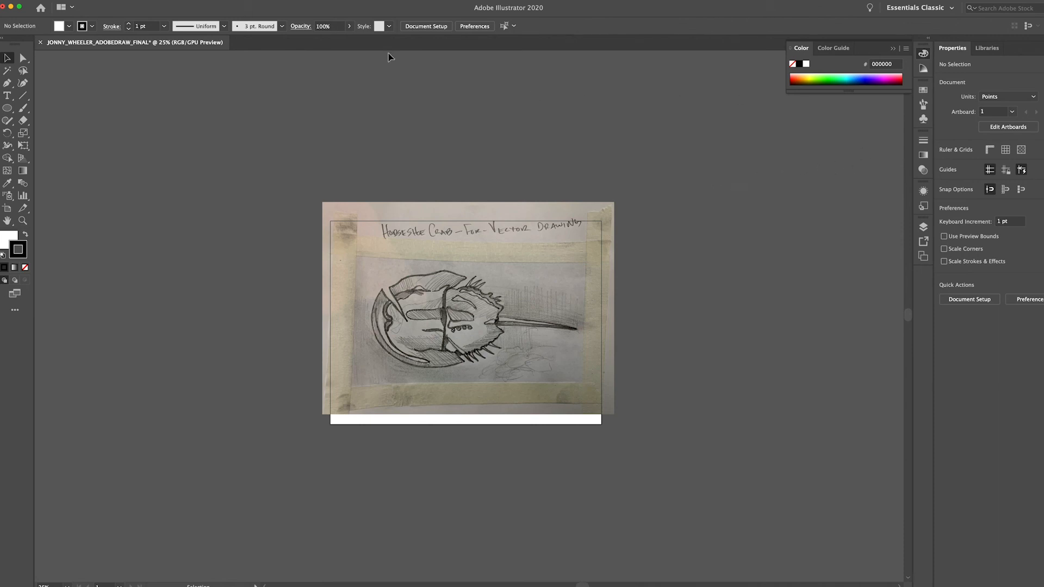
Show the layer list, lock Layer 1 with the sketch photo, and add a new layer above it
left_click(225, 1)
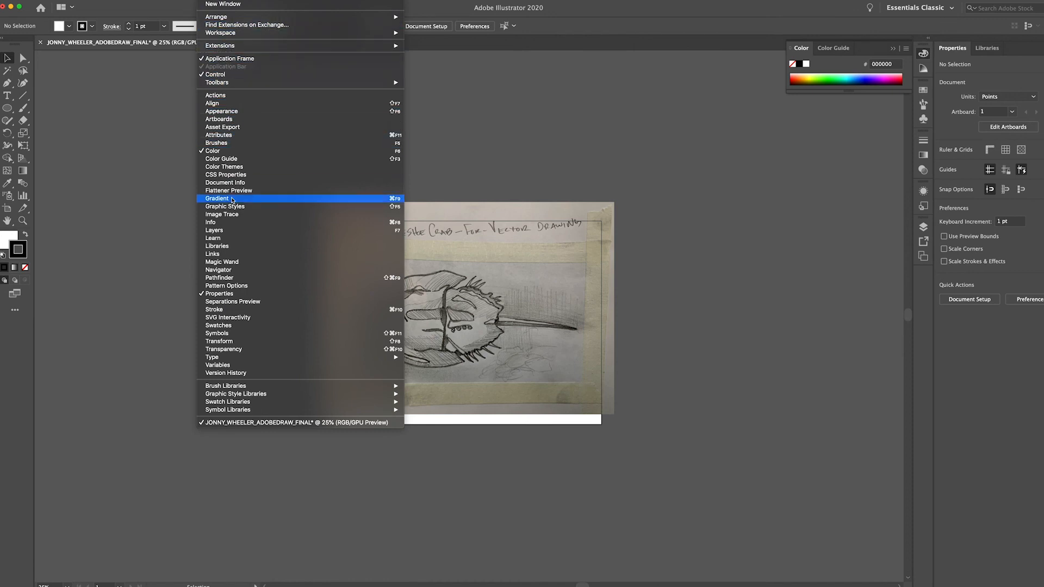
left_click(237, 233)
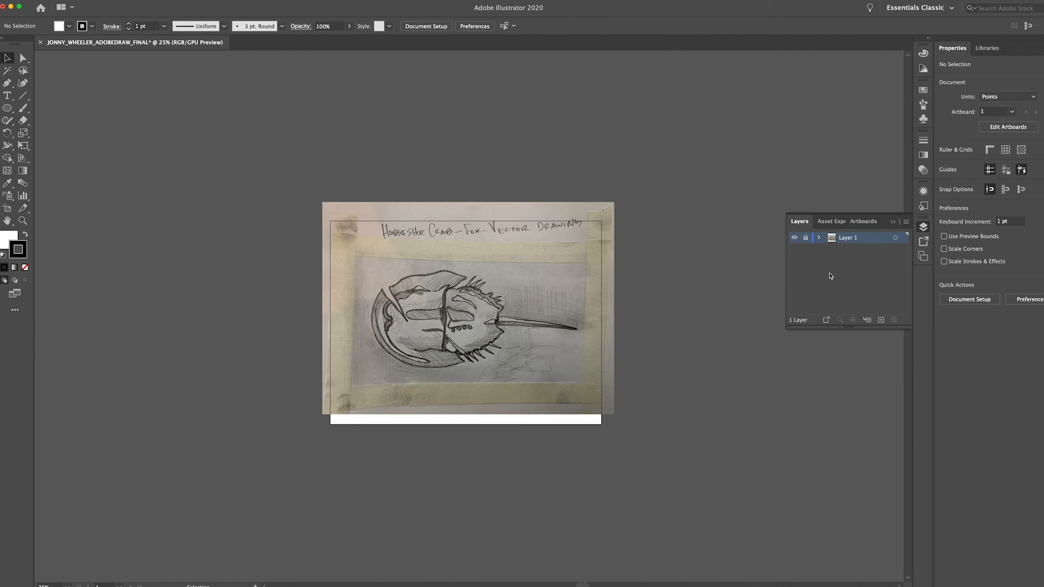
left_click(882, 321)
With the Pen tool and a 6 pt black stroke, trace the upper edge of the front shell to its rear point
key("super+equal")
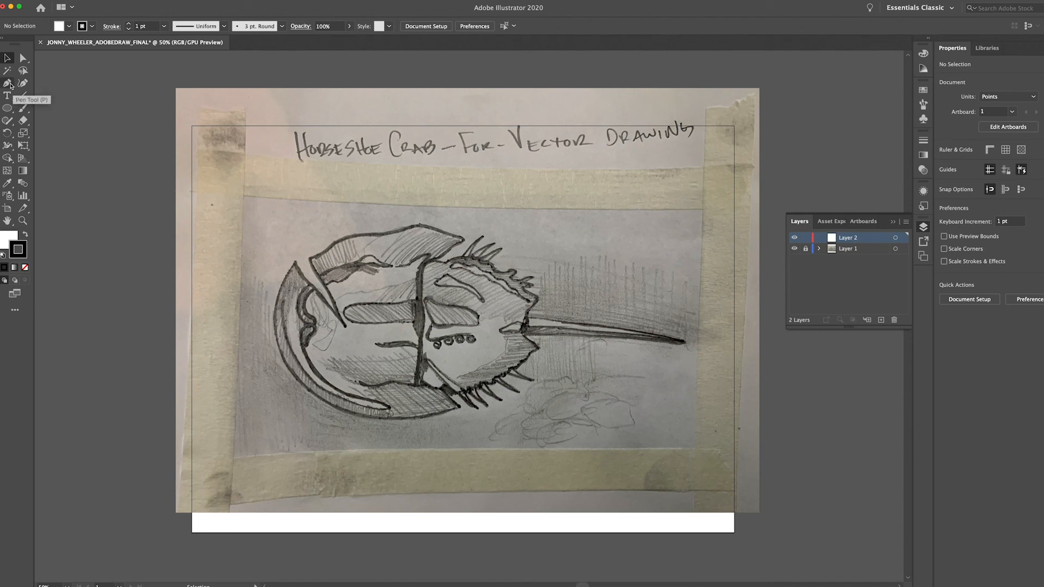
key("p")
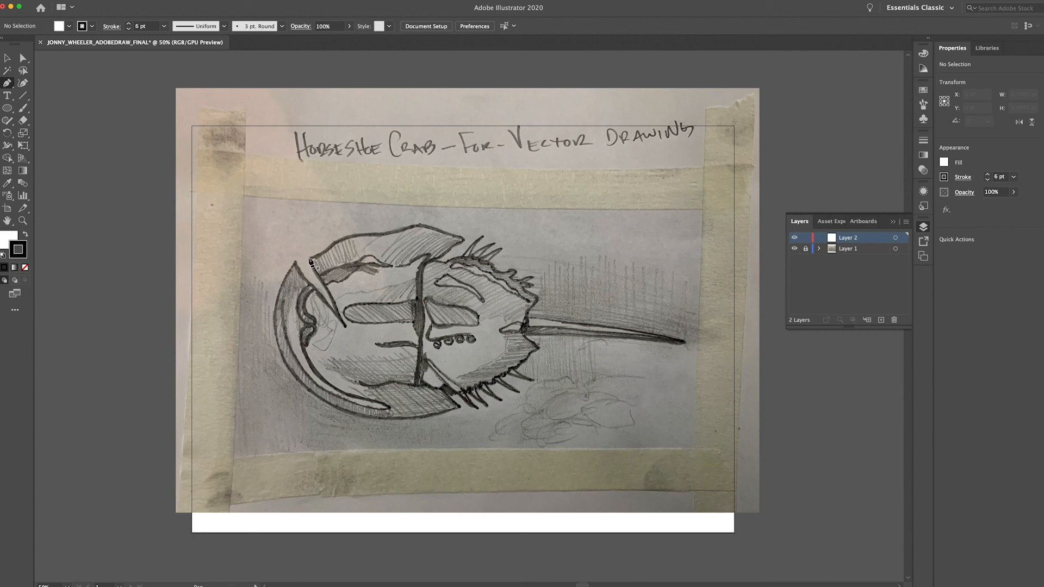
left_click(309, 259)
mouse_move(338, 243)
left_mouse_down()
mouse_move(357, 220)
mouse_move(347, 230)
left_mouse_up()
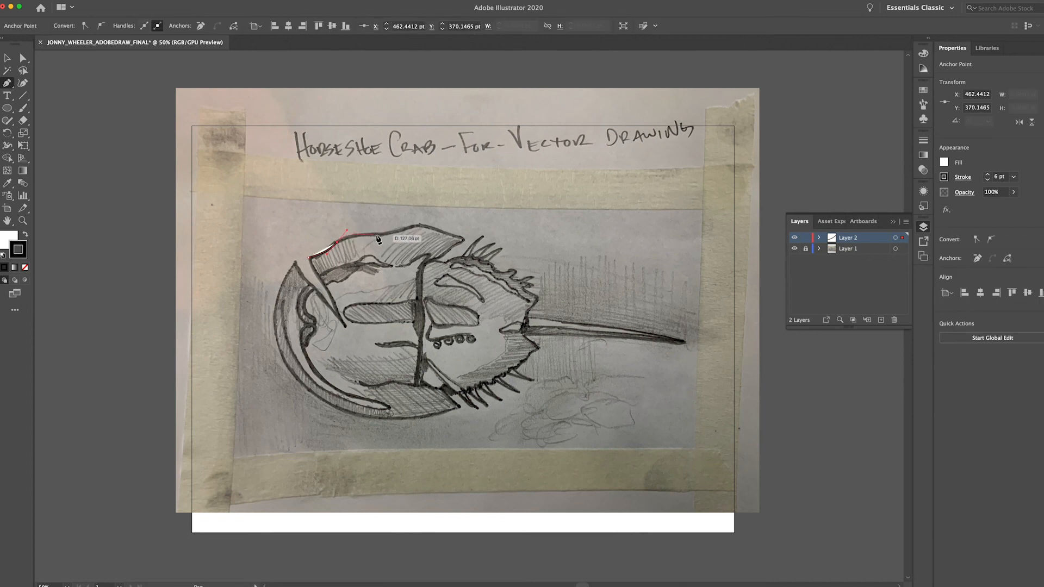
left_click(377, 236)
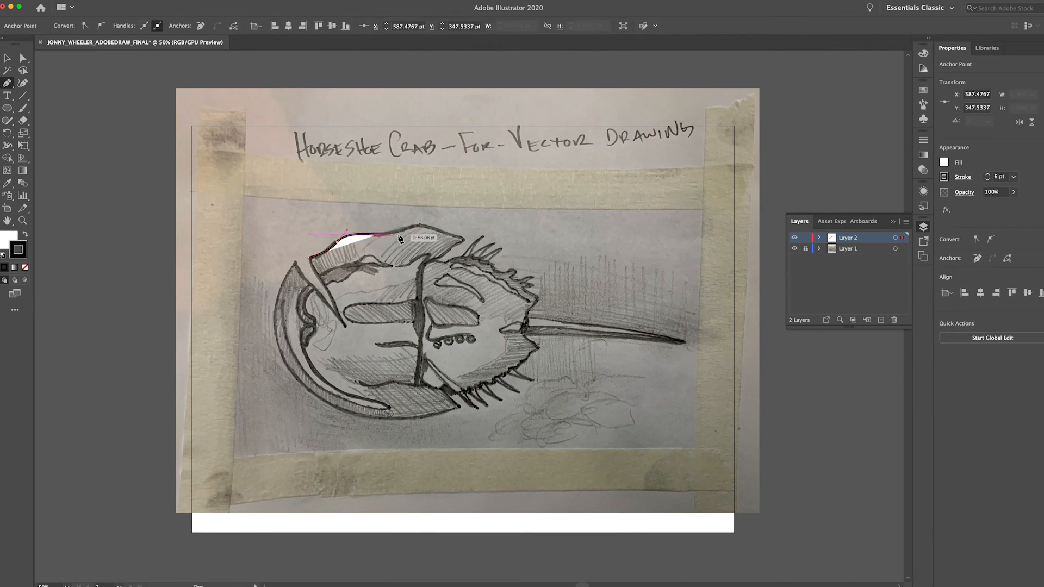
left_click(423, 220)
left_click_drag(425, 223, 419, 235)
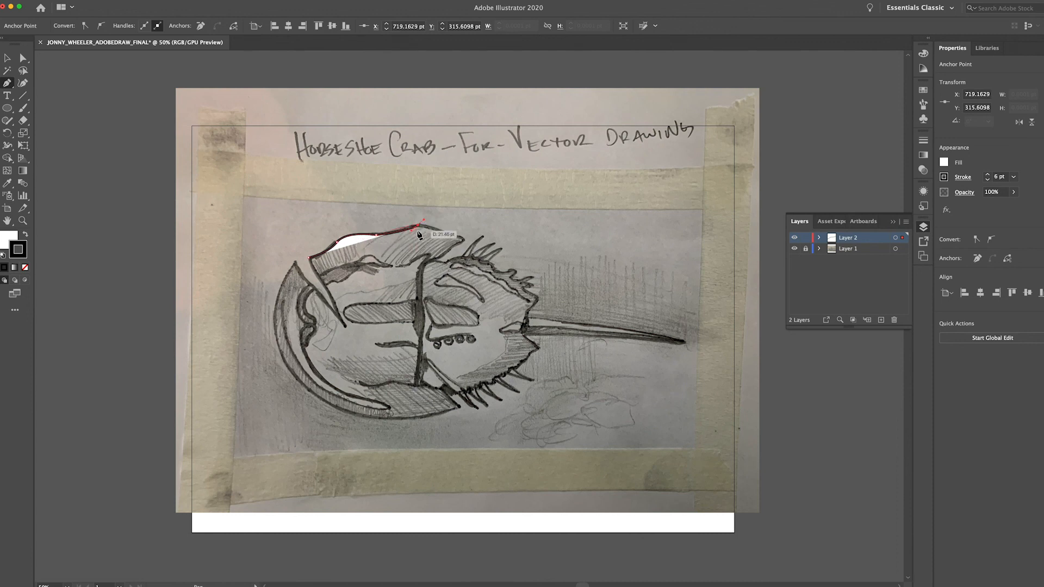
left_click(464, 238)
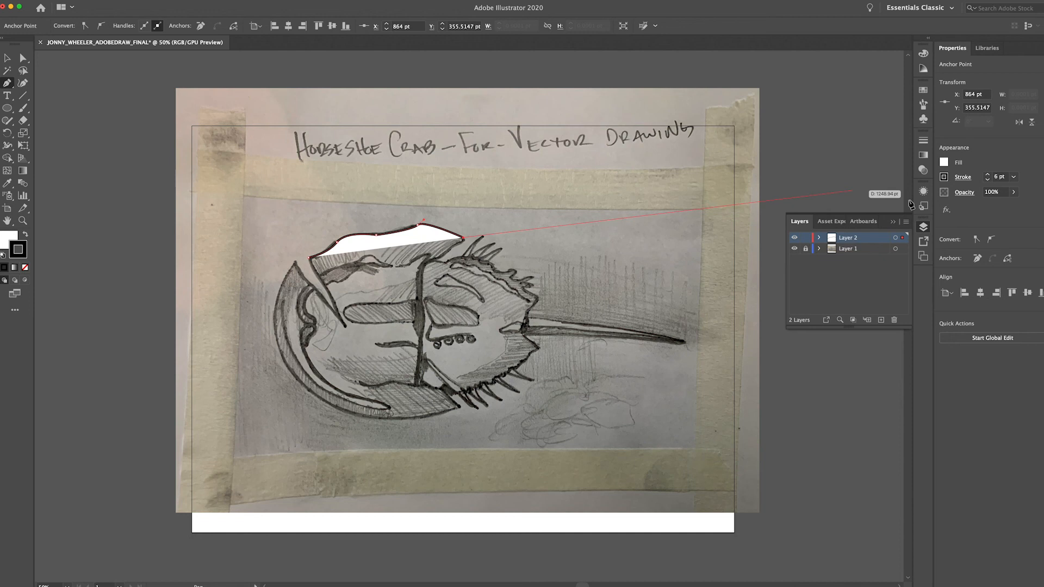
Set the fill of the shell path to None, keeping only the stroke
left_click(944, 164)
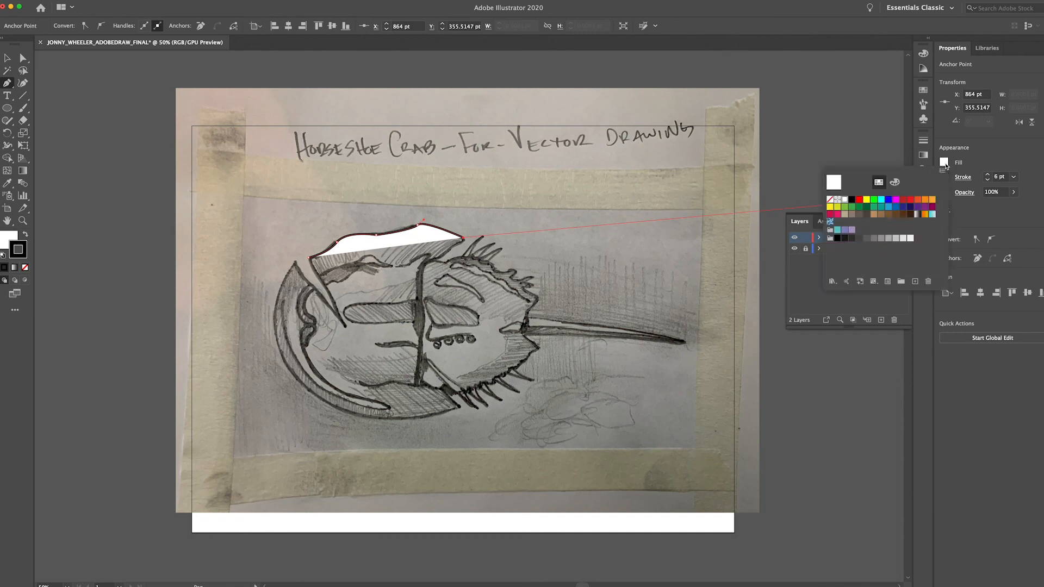
left_click(830, 200)
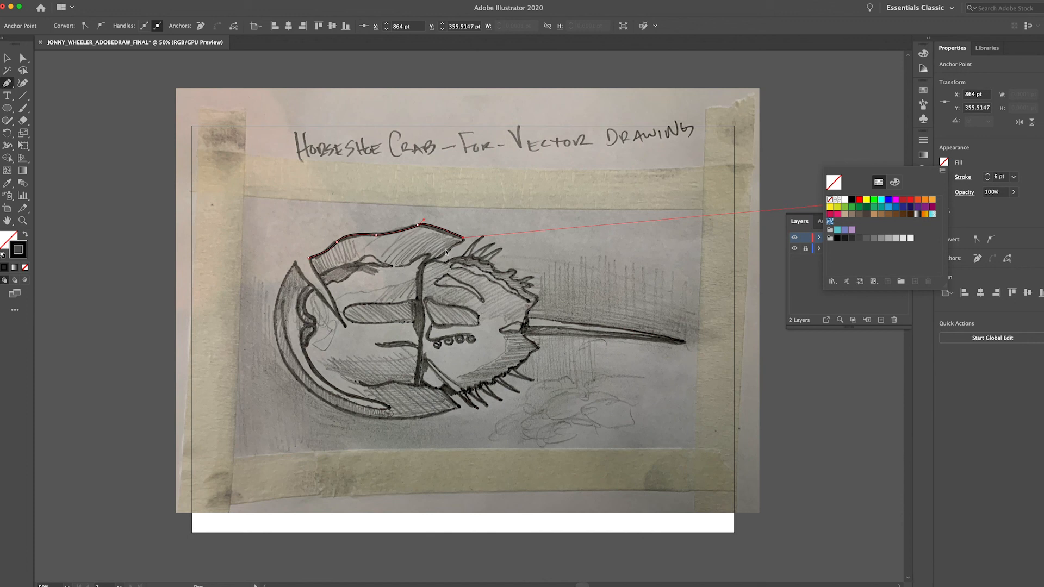
key("Escape")
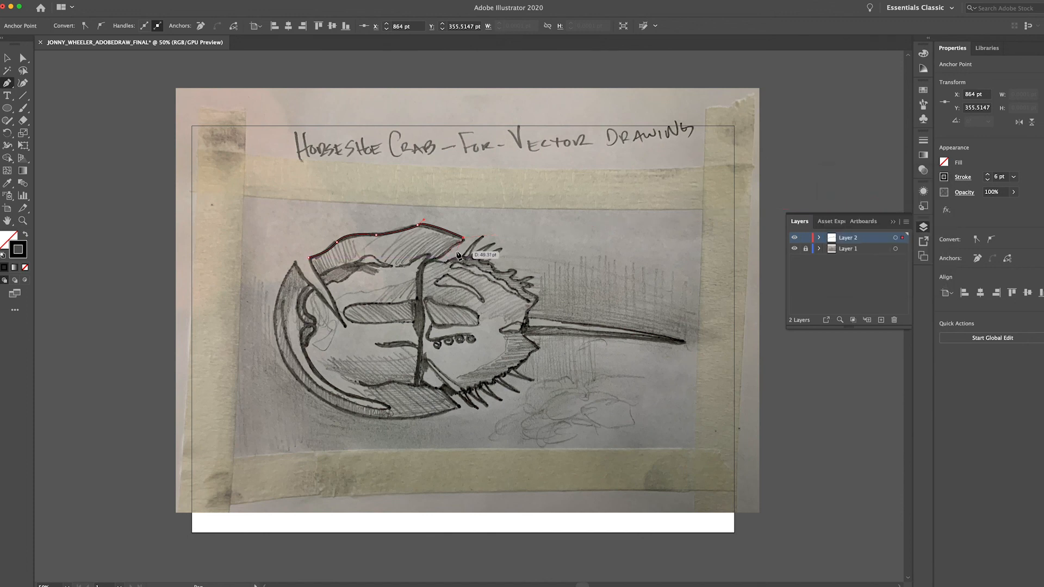
Continue the path from the upper shell's rear point into the notch and along the start of the abdomen's upper edge
left_click(449, 249)
mouse_move(448, 252)
left_mouse_down()
mouse_move(426, 263)
mouse_move(448, 266)
left_mouse_up()
left_click(431, 260)
left_click(446, 264)
left_click_drag(463, 257, 472, 261)
left_click_drag(475, 258, 482, 262)
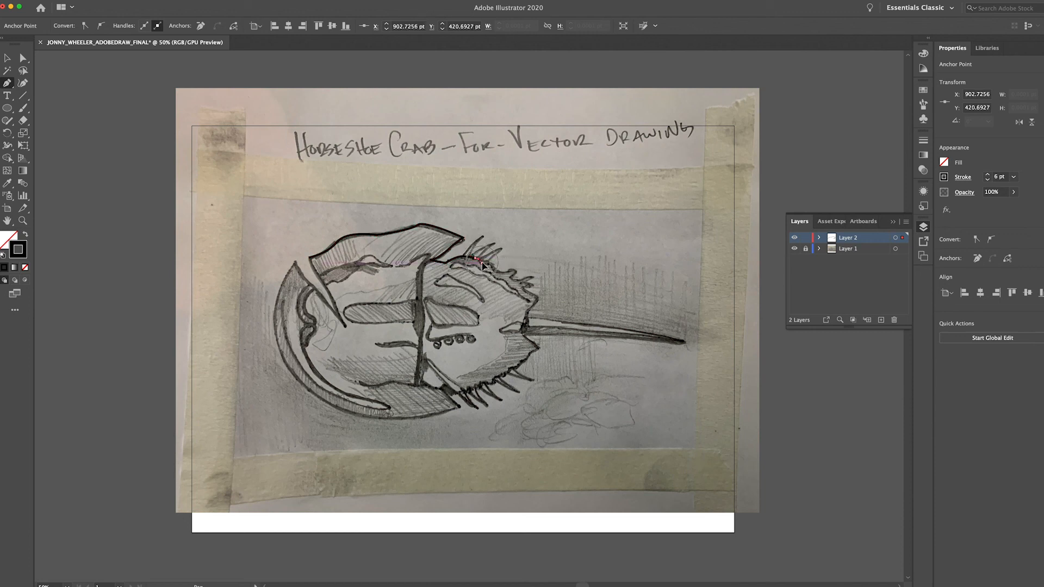
left_click(487, 262)
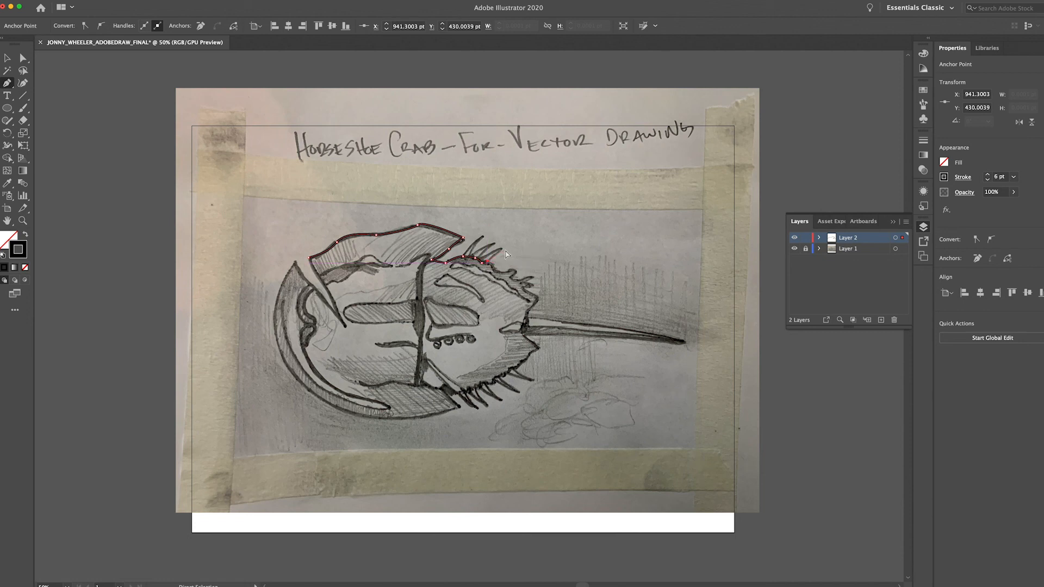
Extend the path along the abdomen's wavy upper edge and around the small curled bump, undoing the stray anchor point
key("super+equal")
key("super+equal")
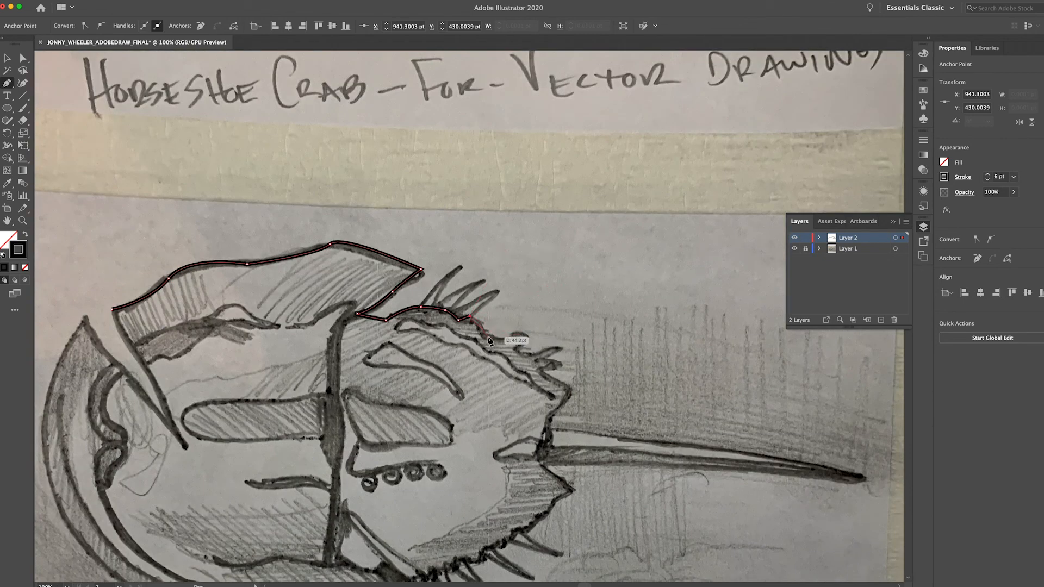
left_click_drag(485, 336, 514, 336)
left_click(516, 332)
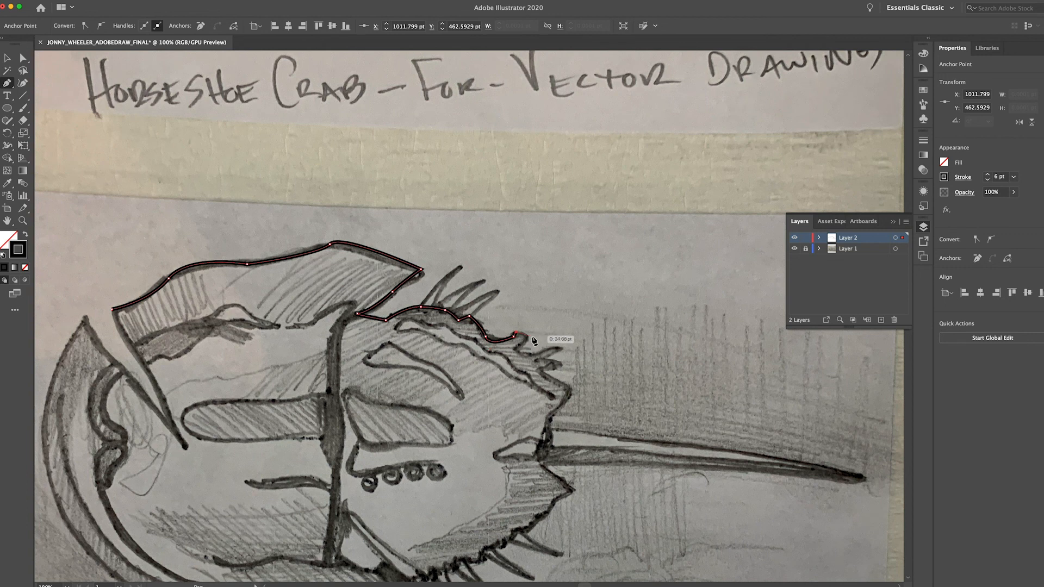
left_click(582, 316)
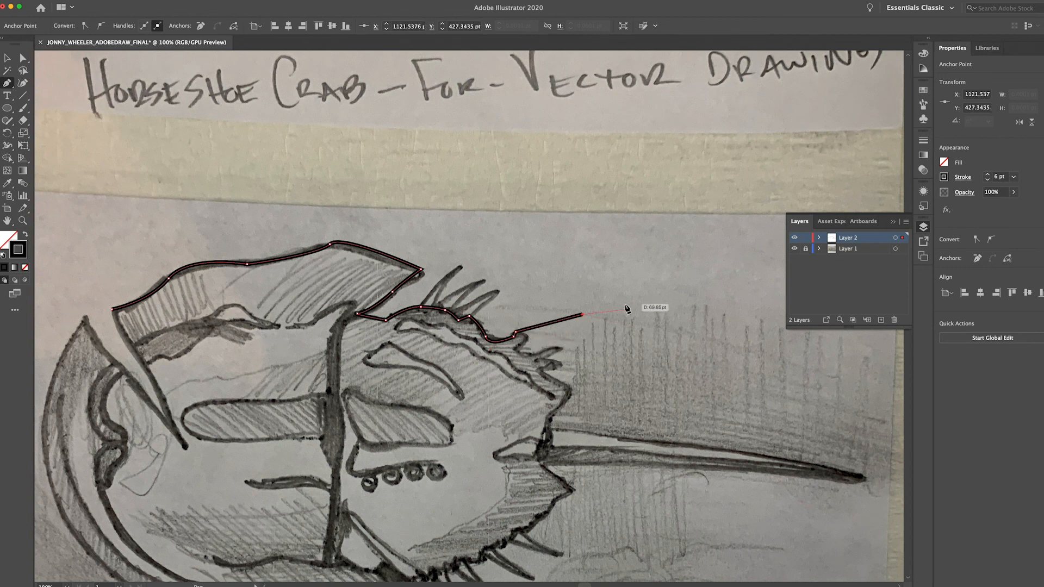
key("super+z")
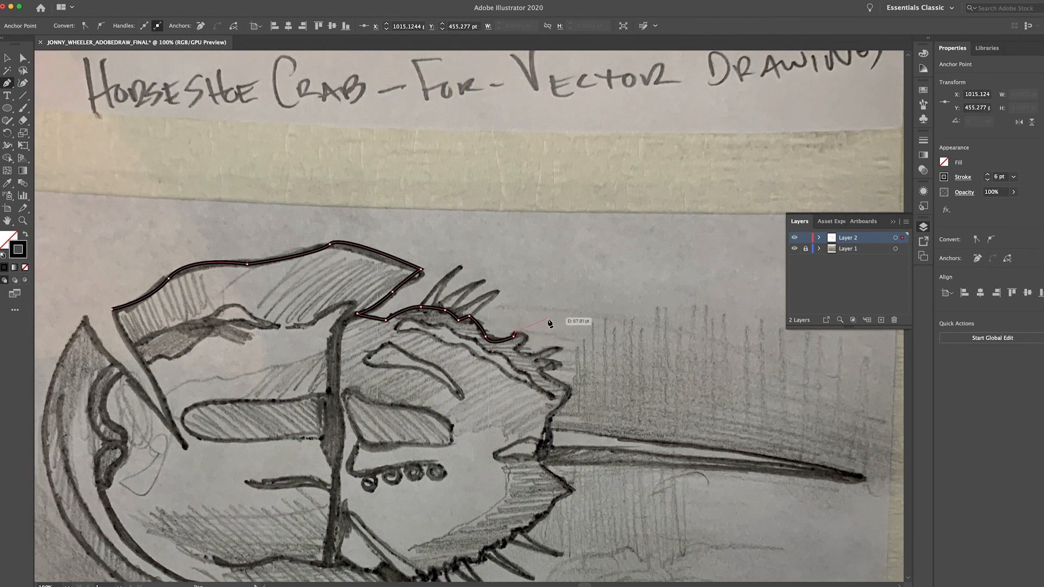
left_click_drag(528, 339, 518, 353)
left_click(519, 351)
left_click(529, 354)
left_click(537, 354)
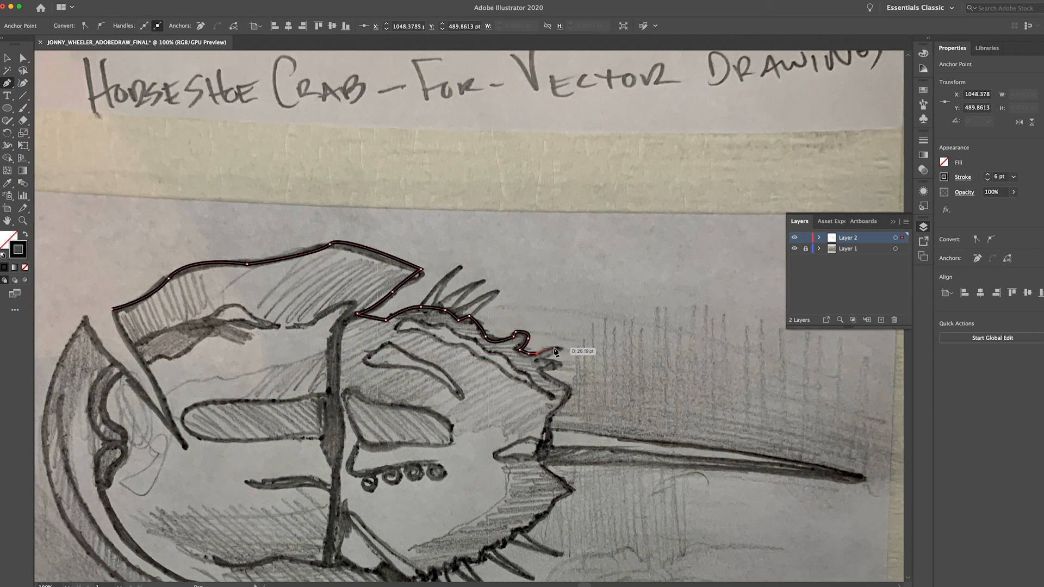
Trace the two small pointed spines beyond the curled bump on the abdomen's upper edge
left_click(560, 348)
left_click(550, 357)
left_click(542, 360)
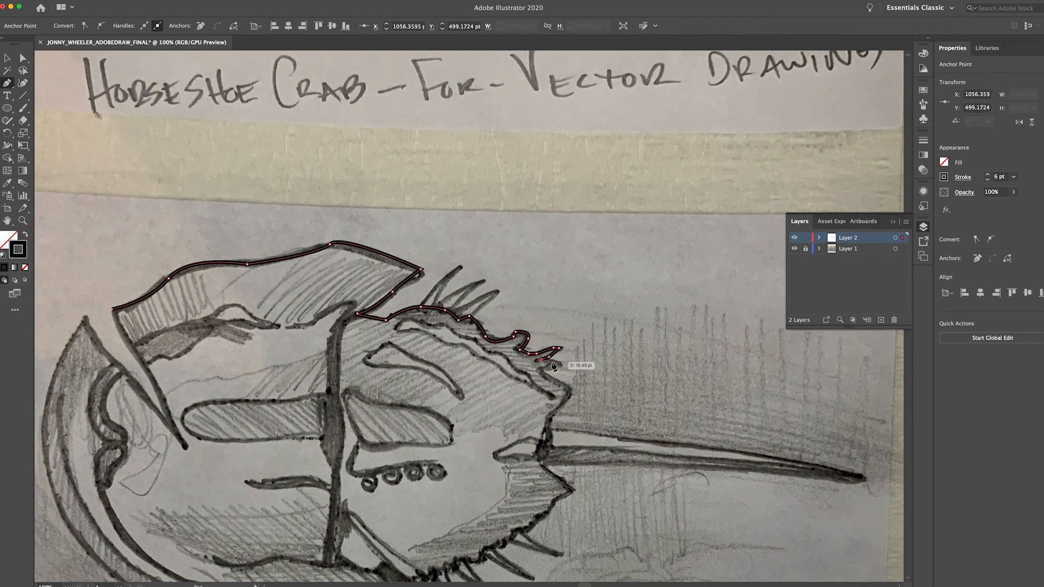
left_click(562, 363)
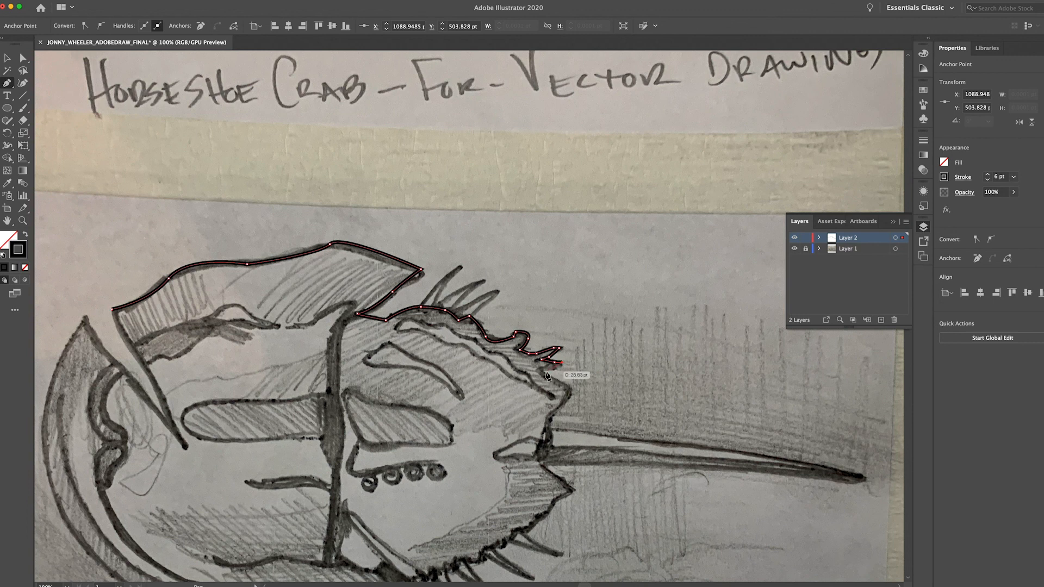
left_click(542, 370)
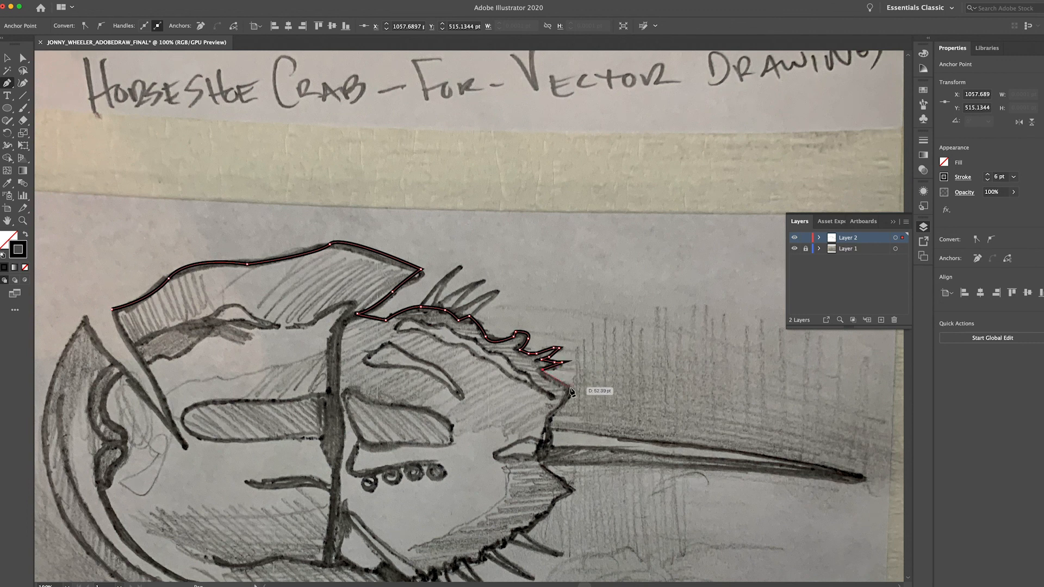
Continue the path down the abdomen's rear edge, past the base of the tail, to the lower rear point
left_click(570, 387)
left_click(551, 412)
left_click(548, 427)
left_click(553, 437)
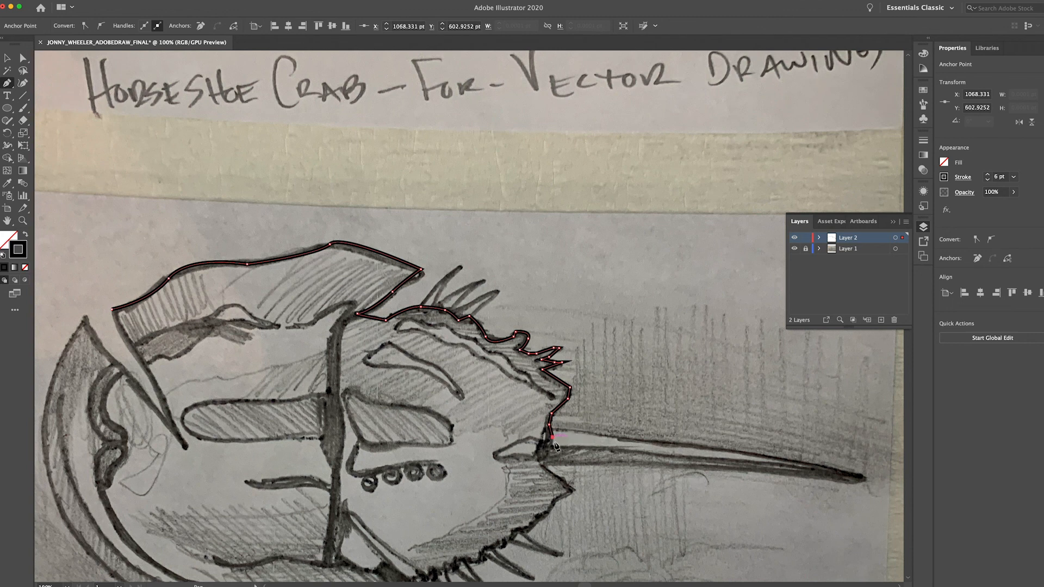
left_click(547, 452)
left_click(542, 460)
left_click(556, 478)
left_click(570, 488)
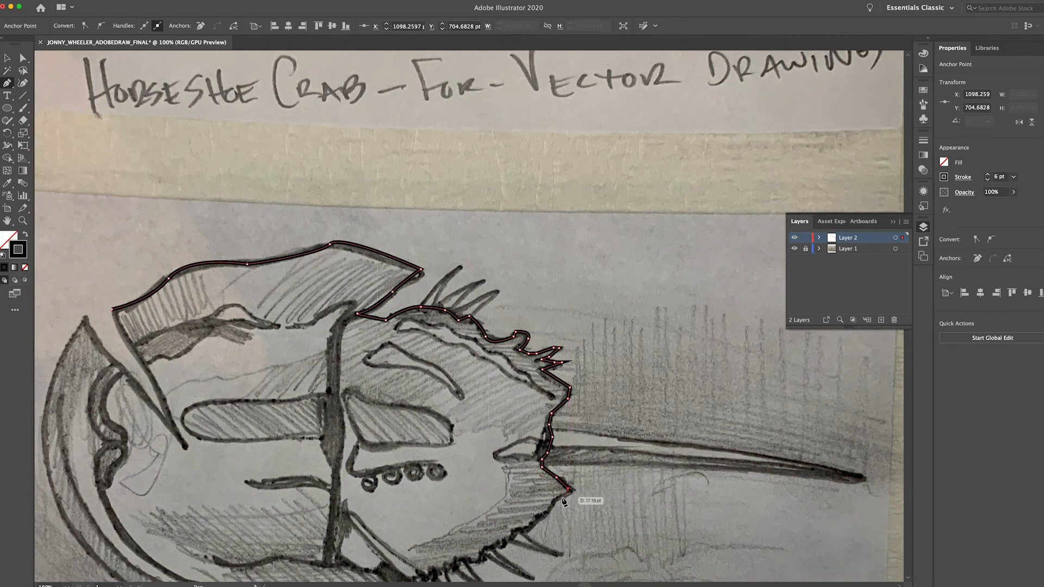
Trace the jagged lower rear edge of the abdomen from the rear point toward the lower spines
left_click(555, 499)
left_click(546, 513)
left_click(538, 517)
left_click(528, 530)
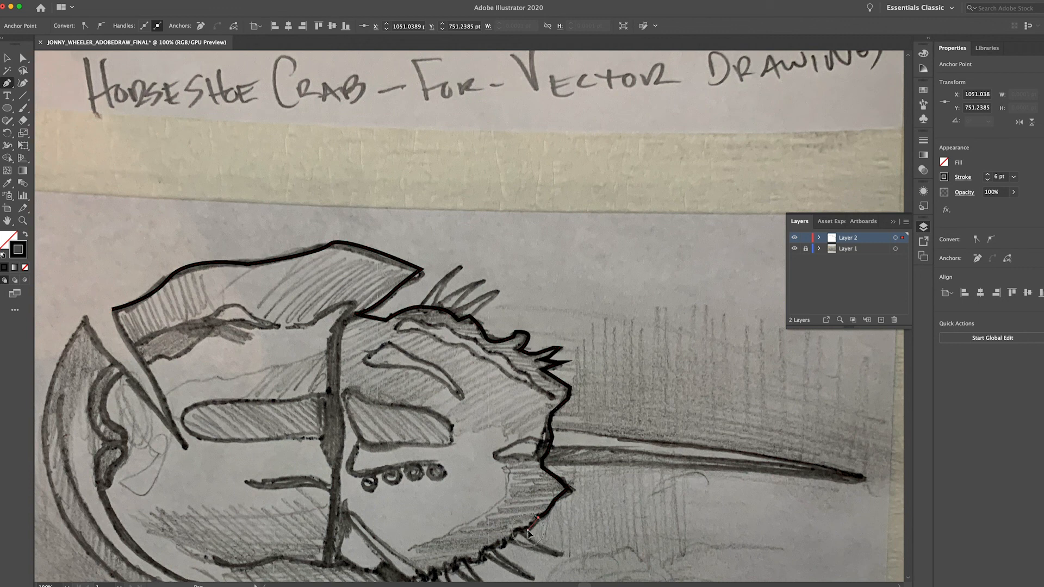
left_click(515, 531)
left_click(503, 546)
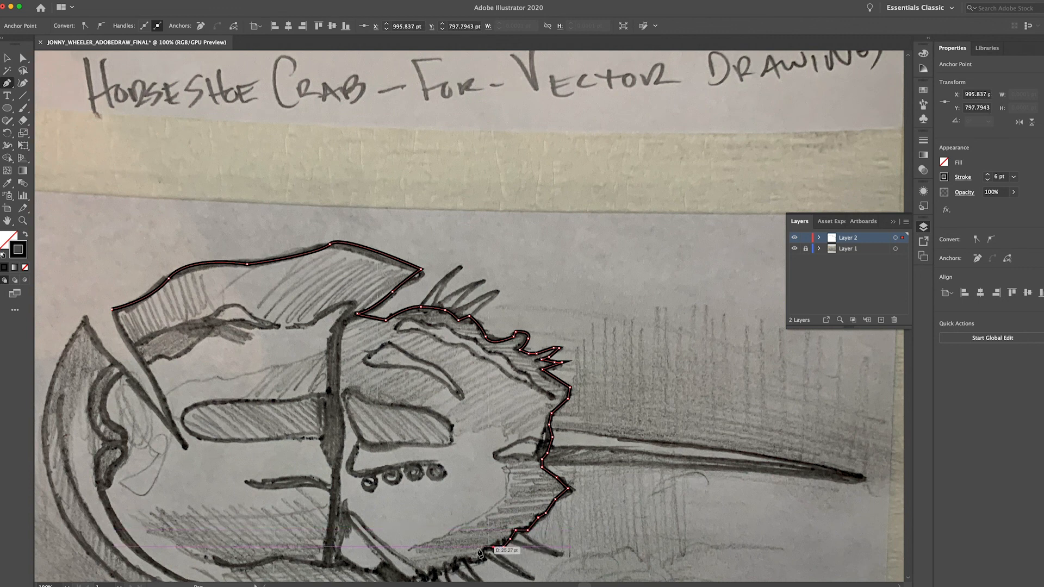
left_click(482, 555)
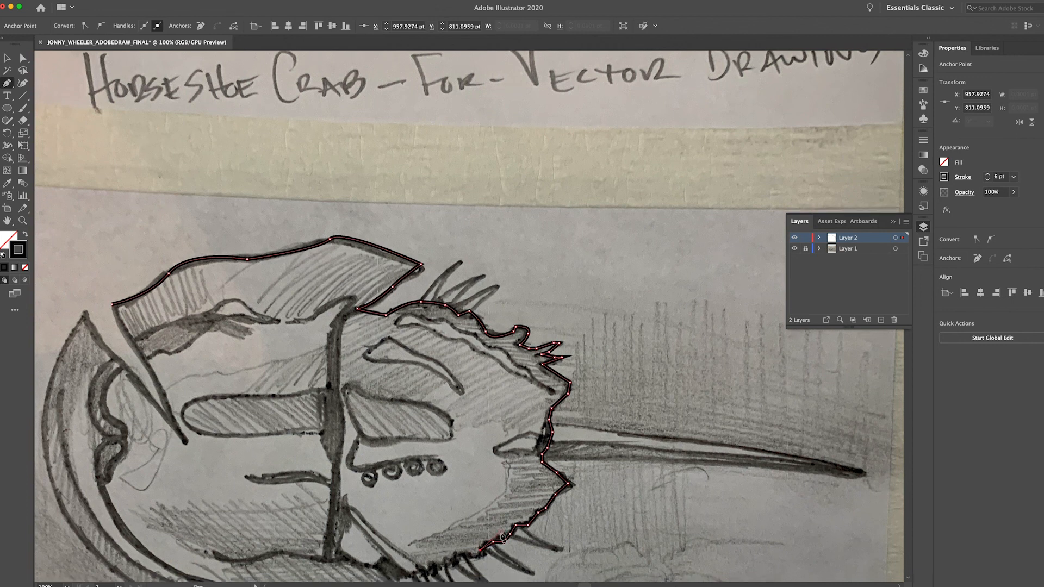
Continue the path along the bases of the lower spines toward the front shell
scroll(505, 536, "down", 5)
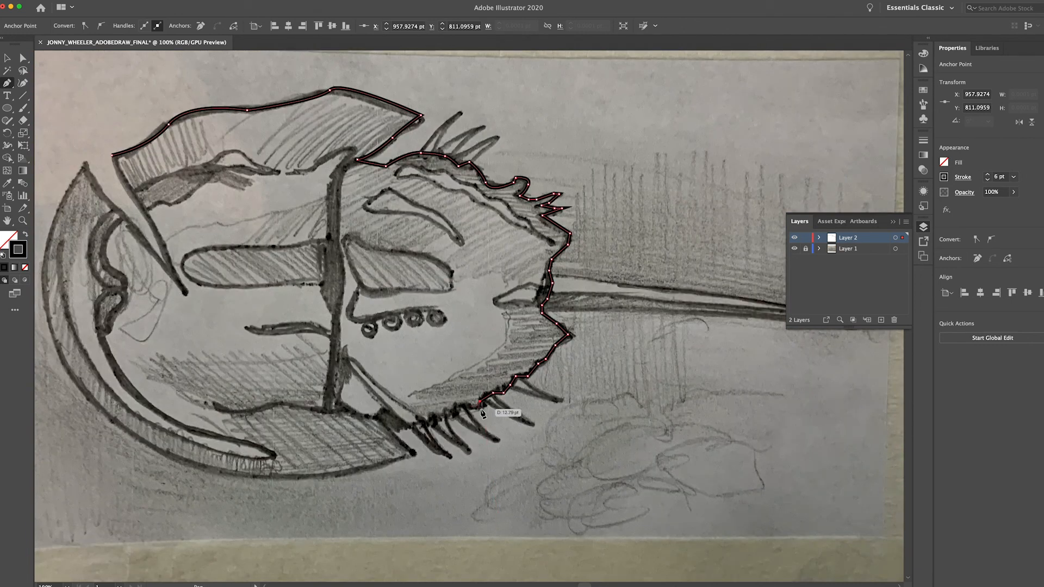
left_click(478, 409)
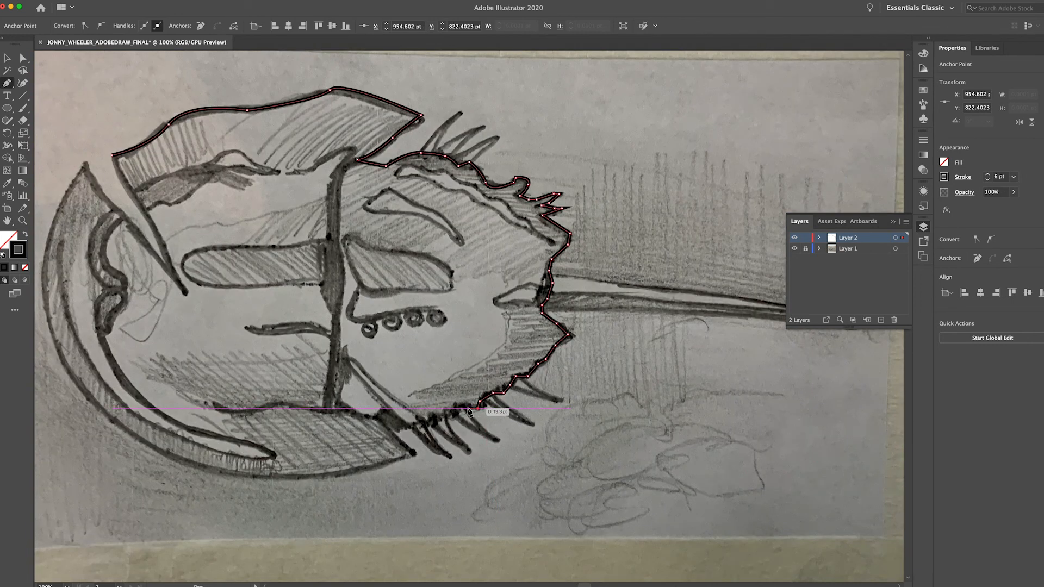
left_click(455, 409)
left_click(439, 417)
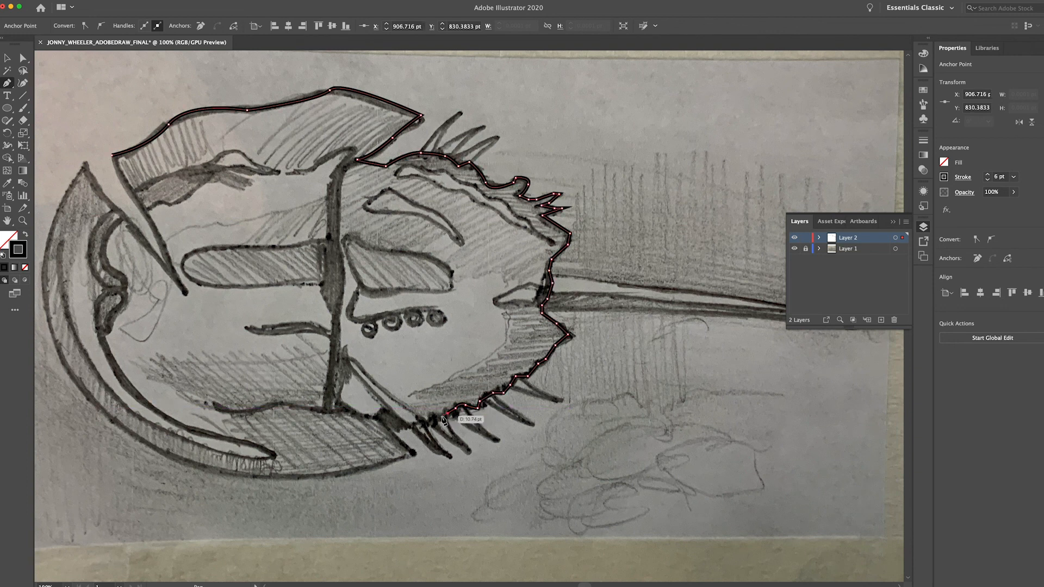
left_click(427, 420)
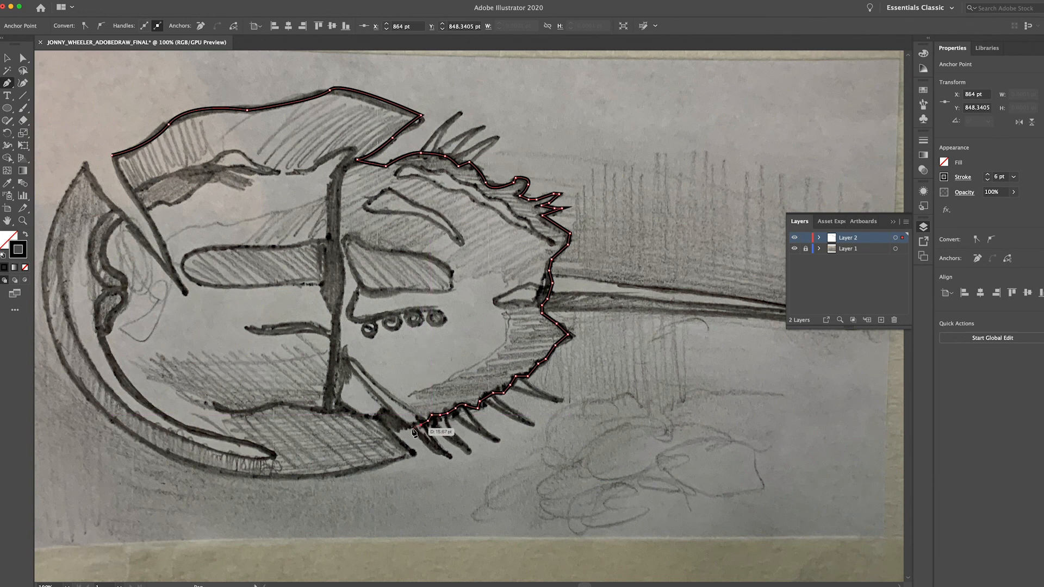
Trace the notch behind the lower front shell and the shell's long outer curve around to its front edge
left_click_drag(412, 425, 382, 418)
left_click_drag(415, 452, 430, 449)
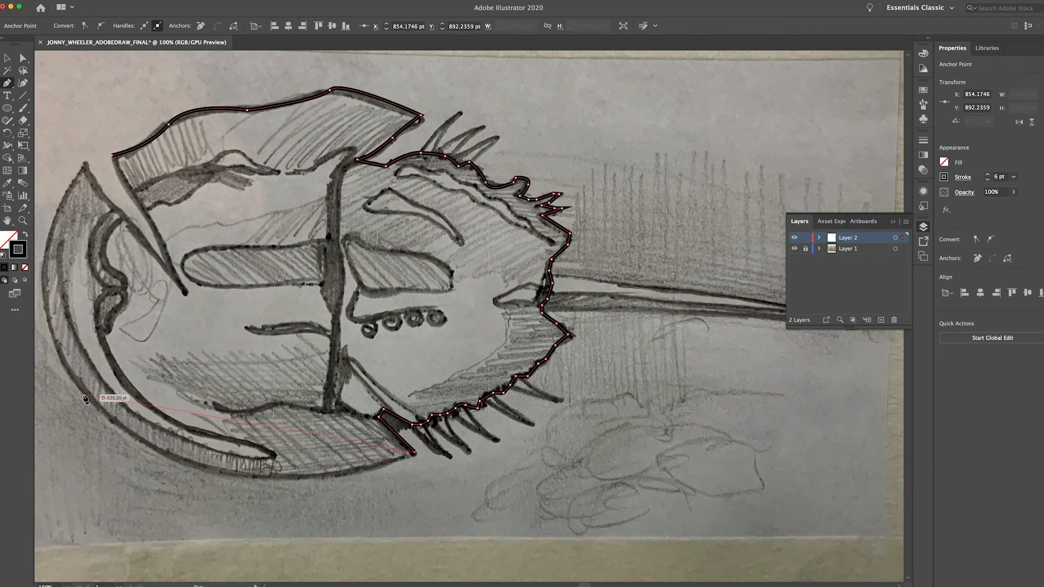
left_click_drag(180, 459, 84, 413)
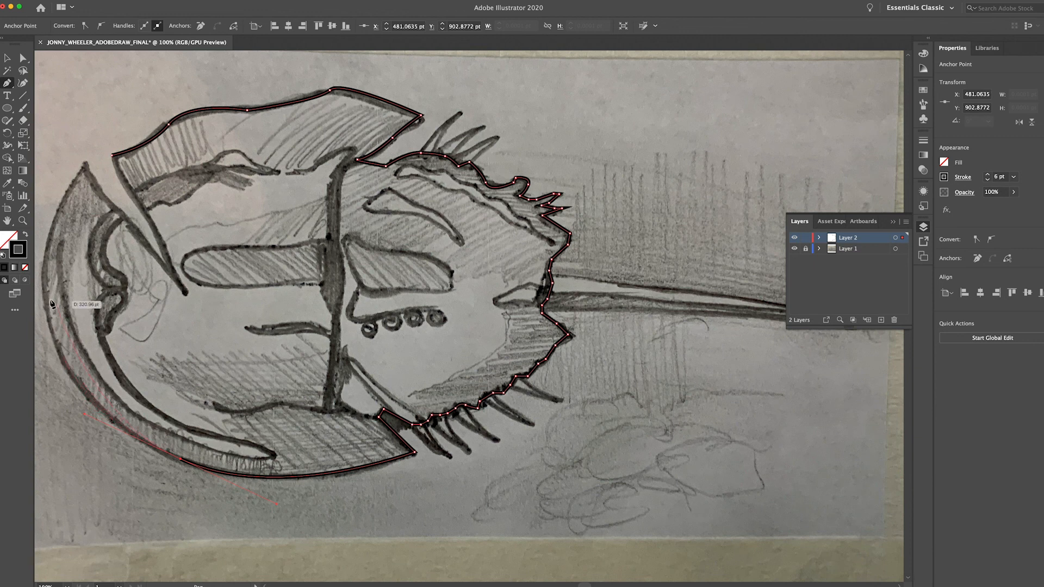
left_click_drag(51, 339, 42, 306)
left_click_drag(85, 165, 133, 104)
left_click_drag(85, 165, 190, 182)
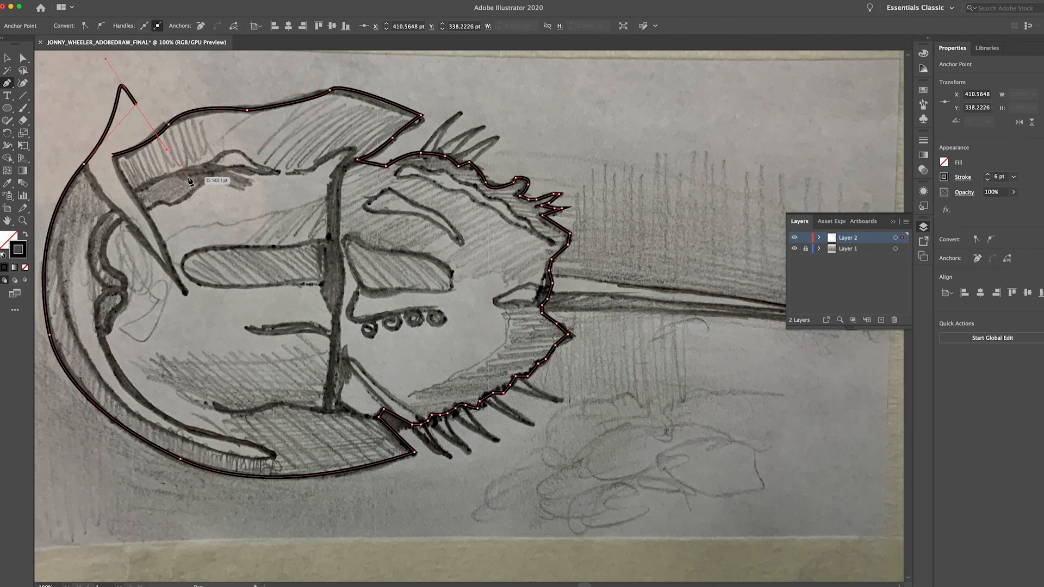
key("cmd+z")
key("cmd+z")
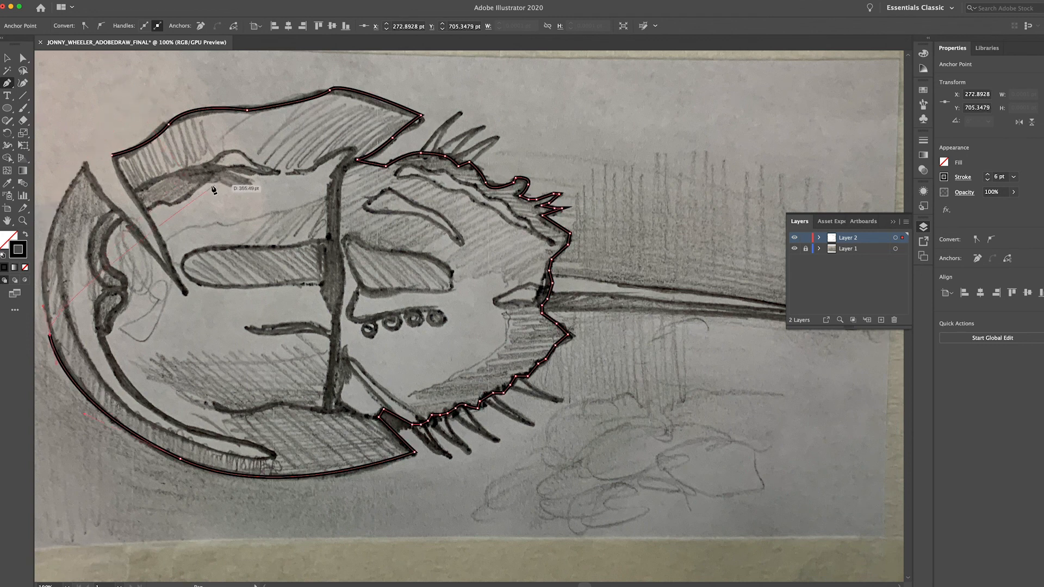
Continue the outline along the shell's front edge up to its pointed upper tip
left_click_drag(56, 222, 69, 199)
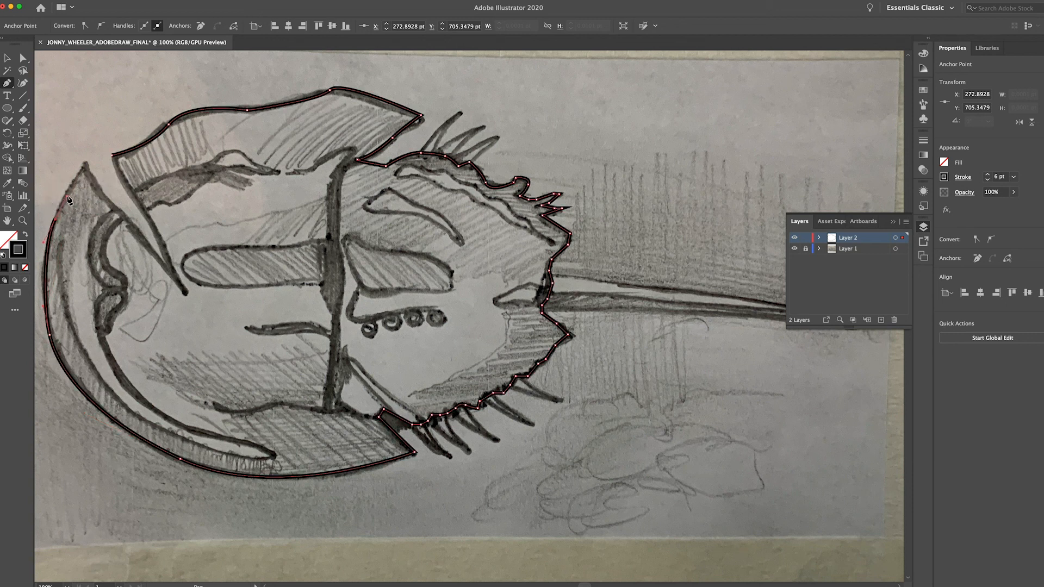
left_click(69, 187)
left_click(84, 162)
Trace both sides of the narrow slit in the upper front shell and close the outline at its starting point
left_click(100, 188)
left_click(118, 215)
left_click(137, 233)
left_click(157, 258)
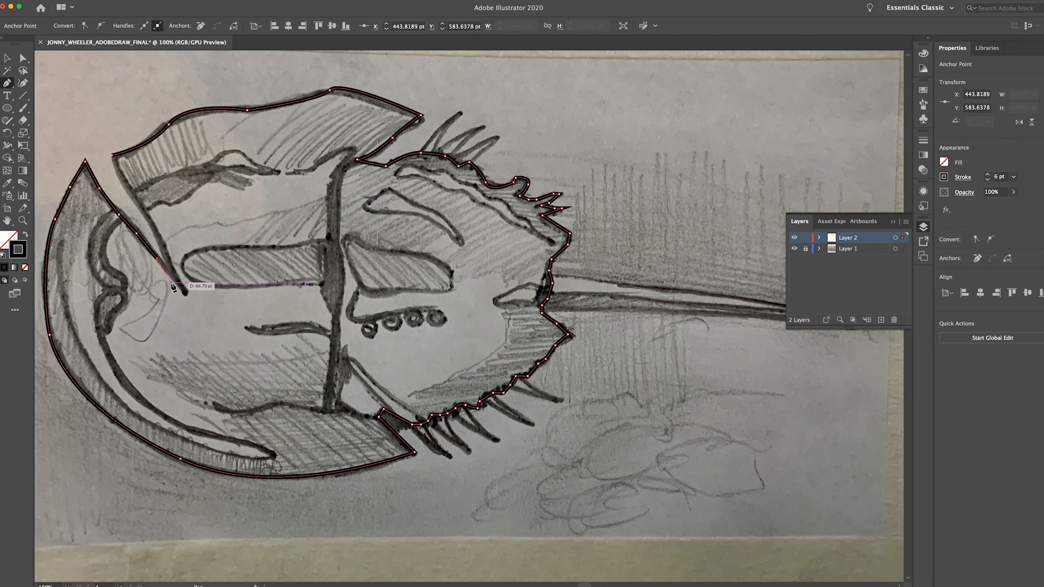
left_click(182, 286)
left_click(162, 244)
left_click(146, 210)
left_click(125, 178)
left_click(112, 155)
Set the stroke weight of the closed body outline to 3 pt
key("v")
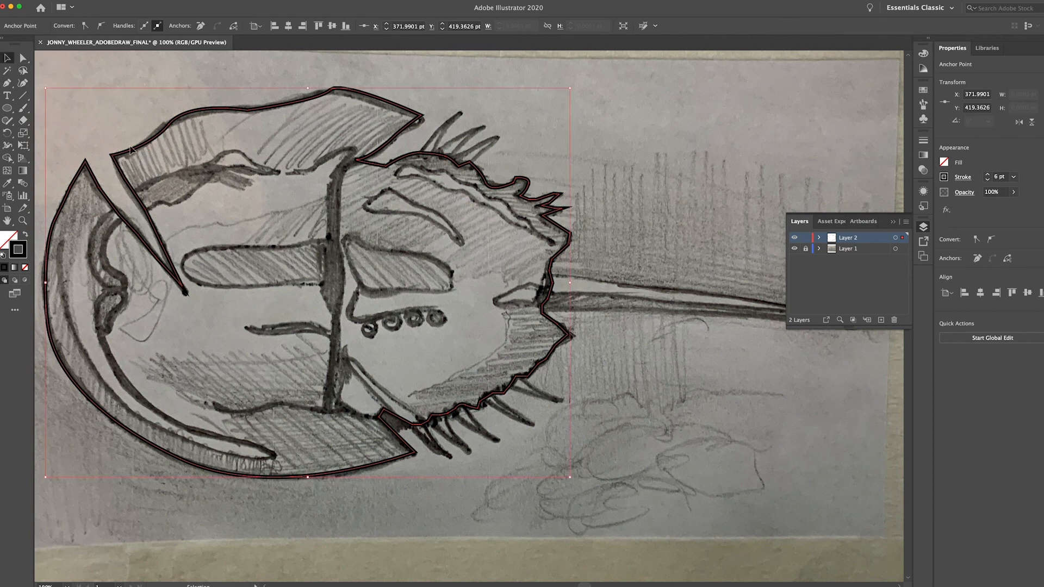
key("super+minus")
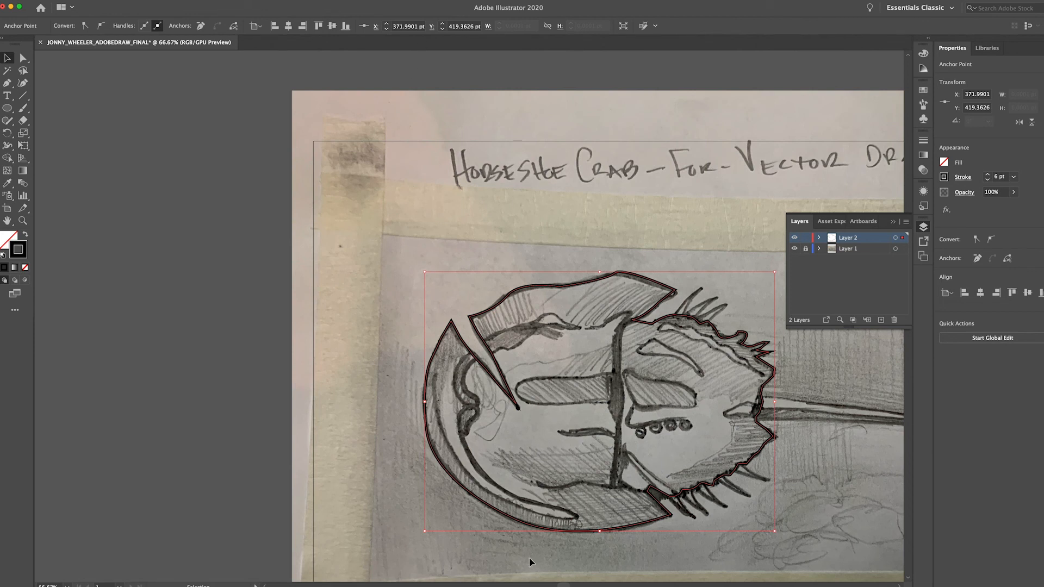
scroll(411, 359, "right", 8)
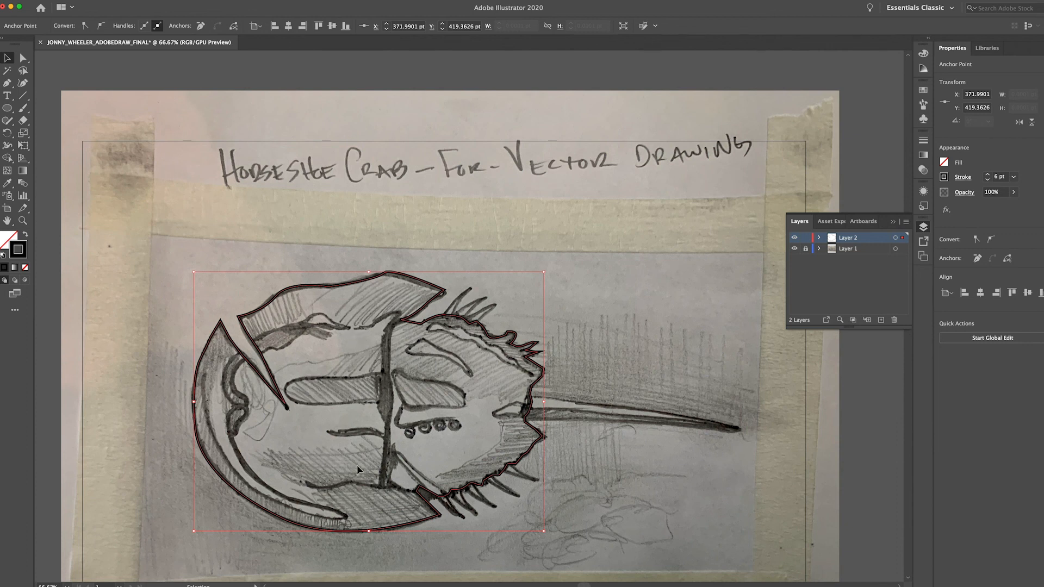
scroll(668, 438, "down", 2)
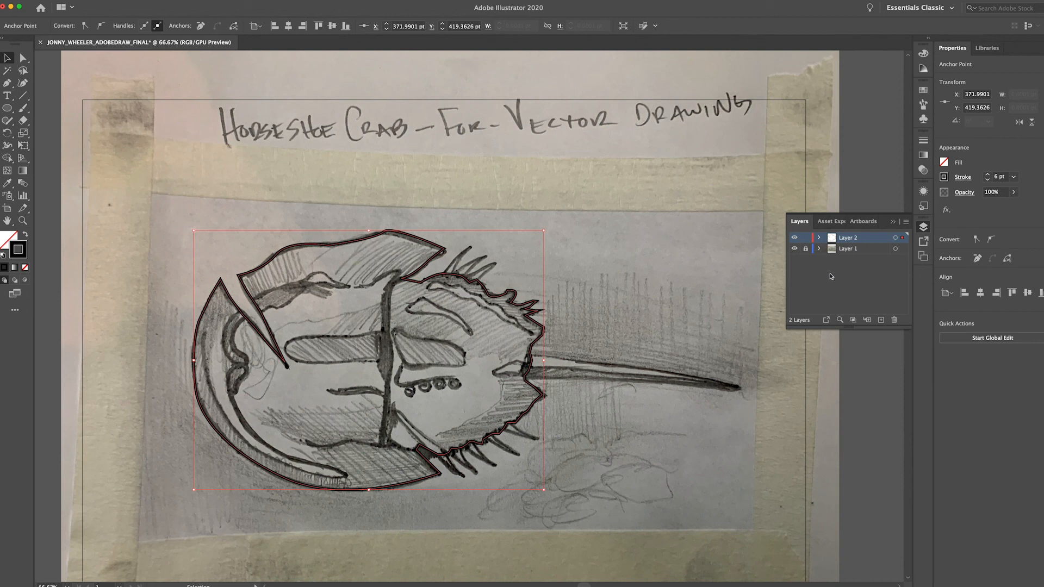
left_click(988, 180)
left_click(988, 180)
left_click(988, 180)
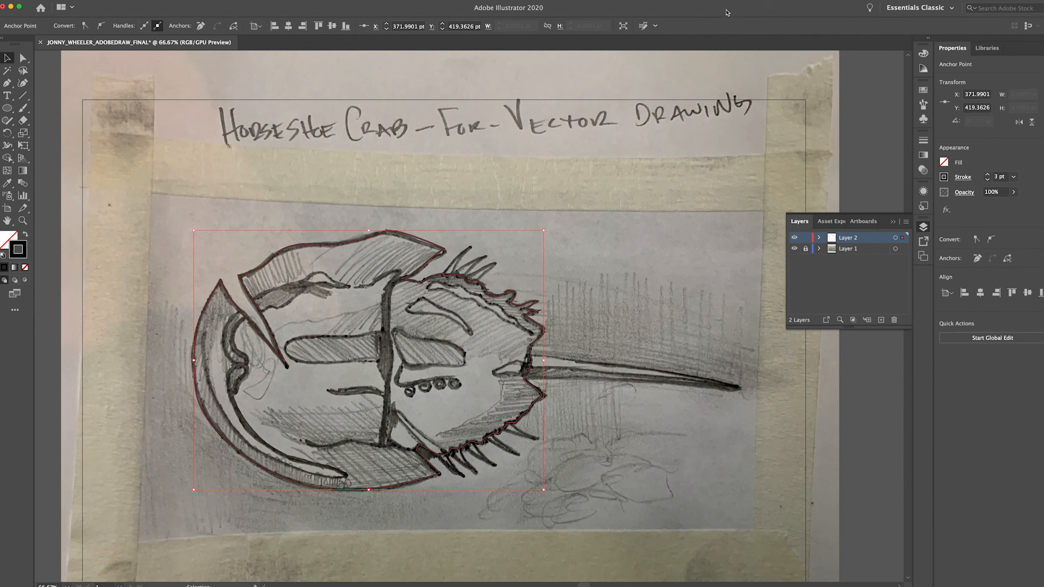
Reveal the reference photo on the desktop, add a new layer above Layer 2 and lock Layer 2
left_click_drag(726, 12, 448, 20)
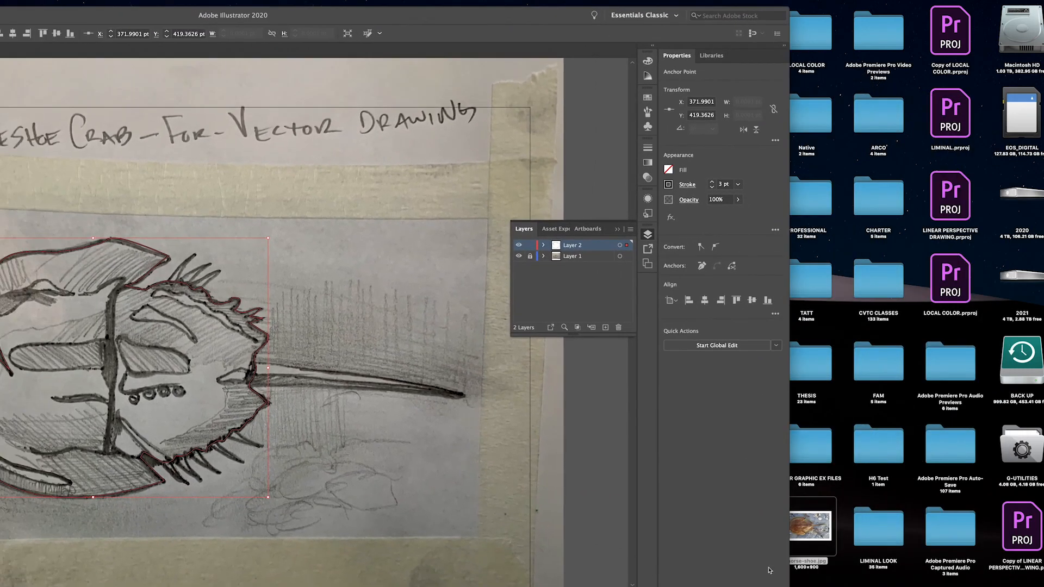
left_click(814, 531)
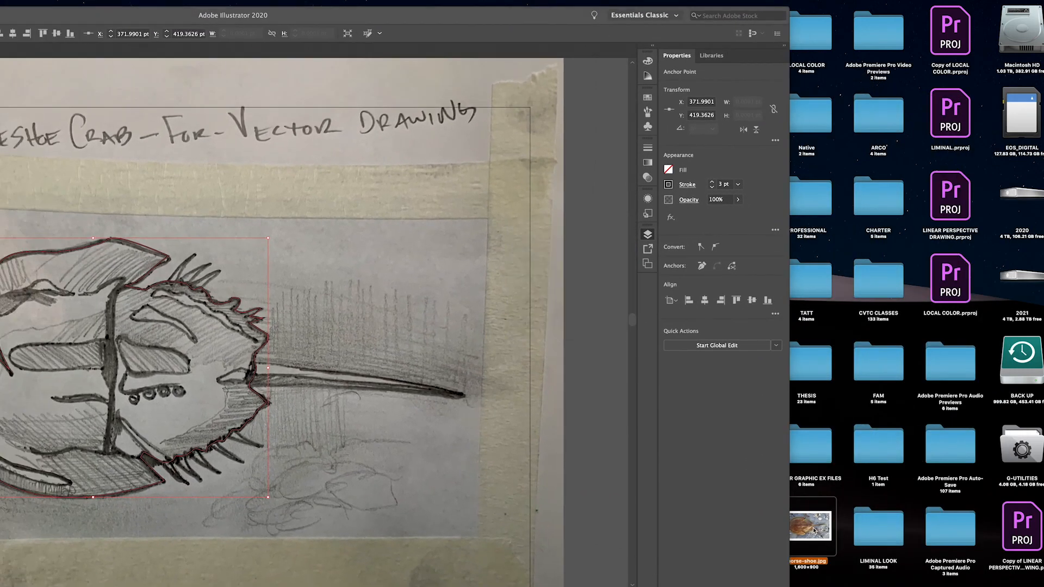
left_click(624, 290)
left_click(605, 328)
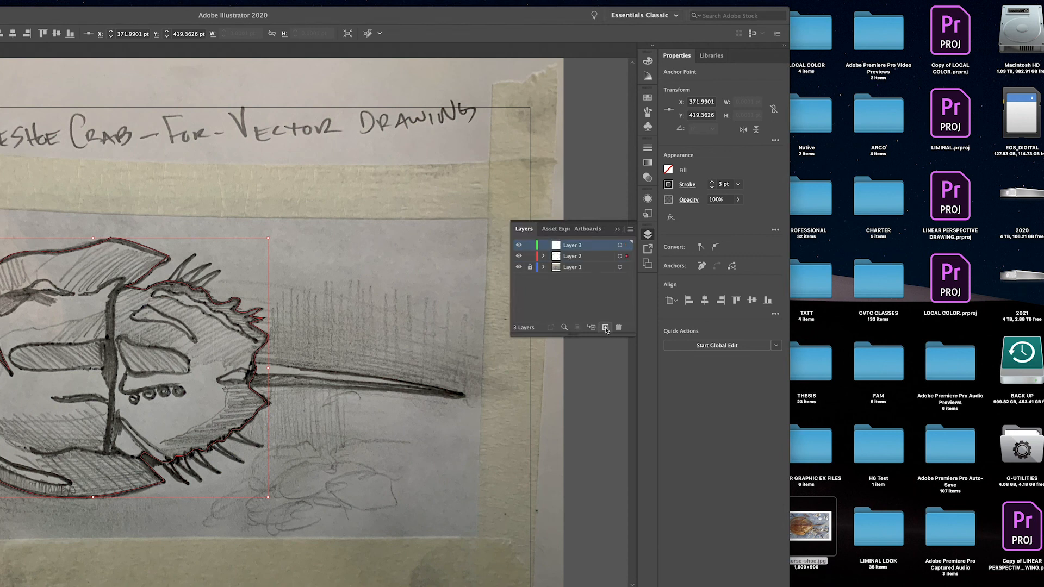
left_click(530, 256)
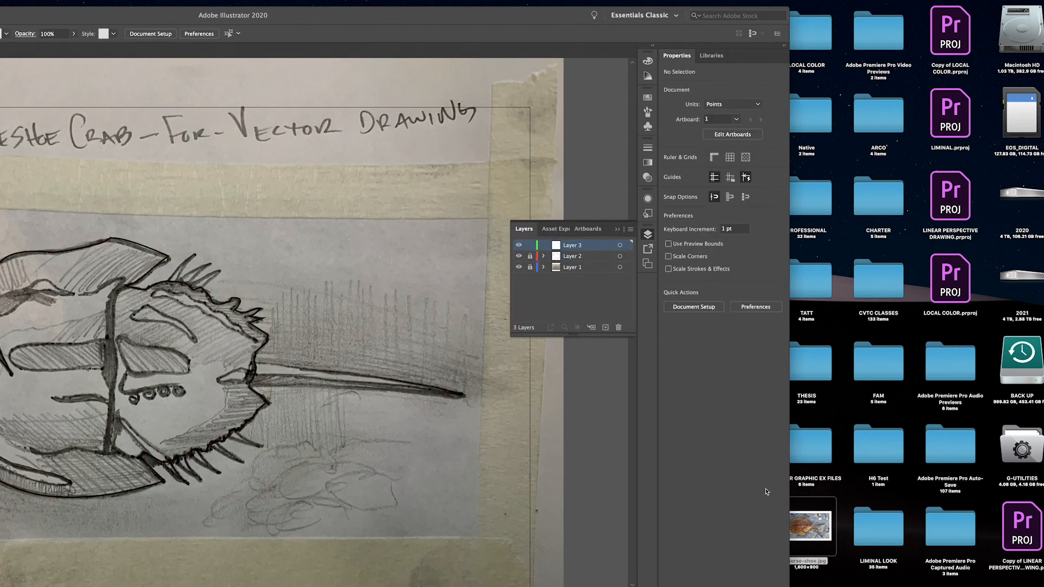
Place horse-shoe.jpg from the desktop on Layer 3 and move it toward the right side of the sketch
left_click_drag(802, 522, 312, 237)
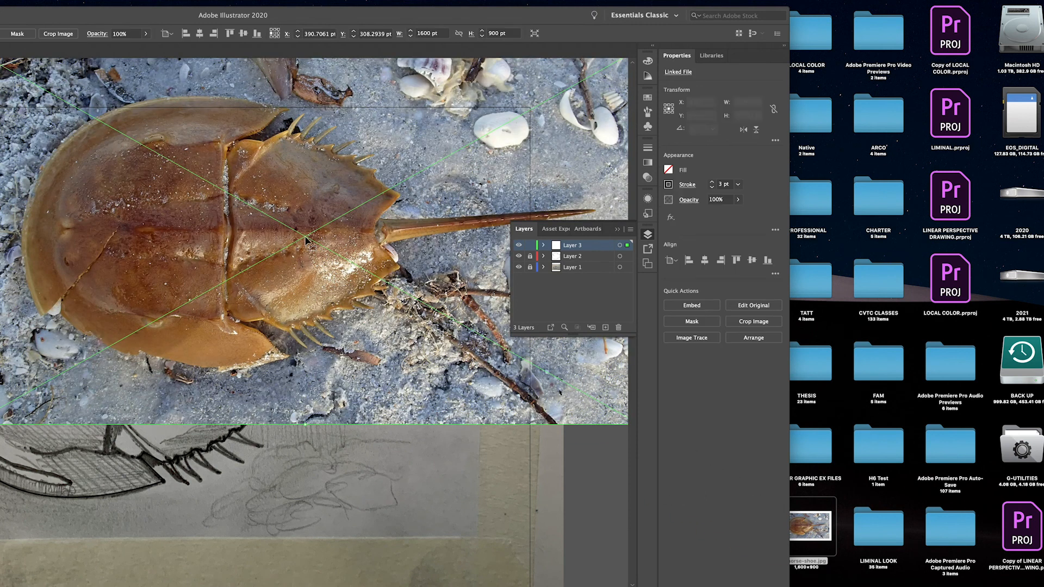
key("super+minus")
key("super+minus")
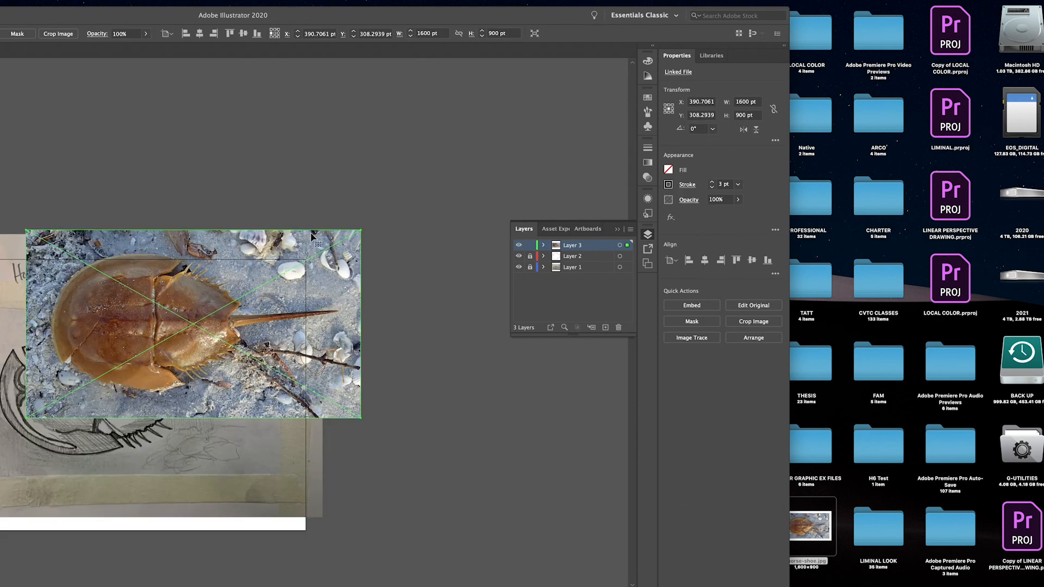
double_click(105, 20)
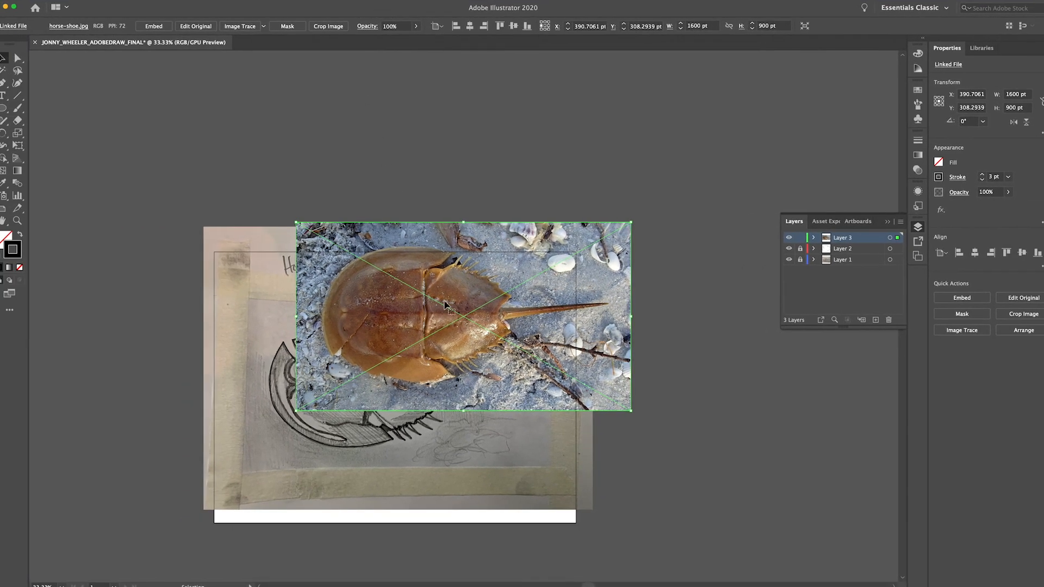
mouse_move(552, 331)
left_mouse_down()
mouse_move(503, 394)
mouse_move(479, 407)
mouse_move(508, 443)
mouse_move(484, 395)
mouse_move(491, 469)
mouse_move(608, 408)
mouse_move(697, 397)
mouse_move(667, 395)
left_mouse_up()
left_click(555, 217)
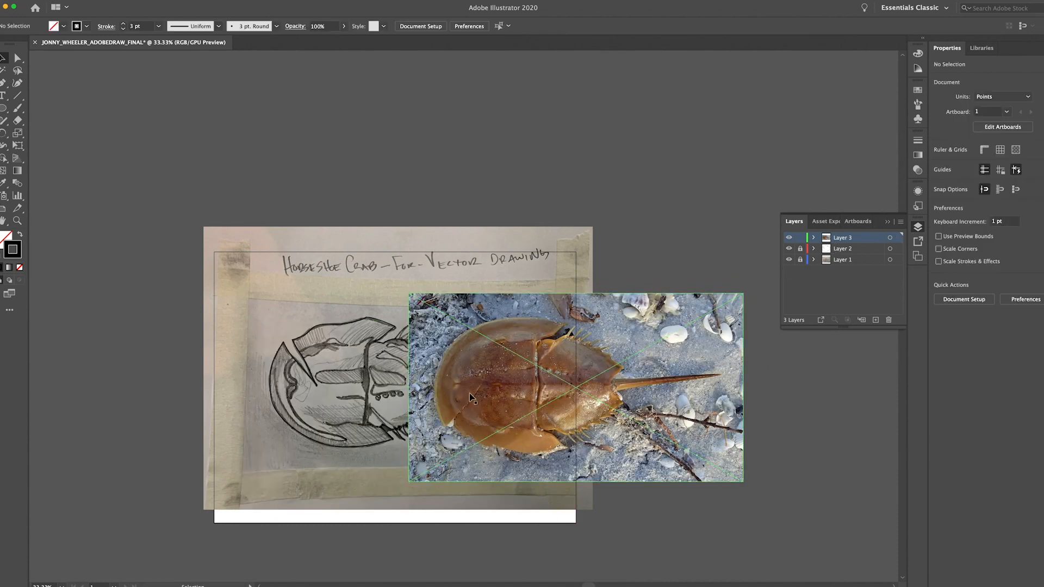
Rename Layer 1 as ANALOG, Layer 2 as BODY and Layer 3 as REF PIC
left_click(841, 261)
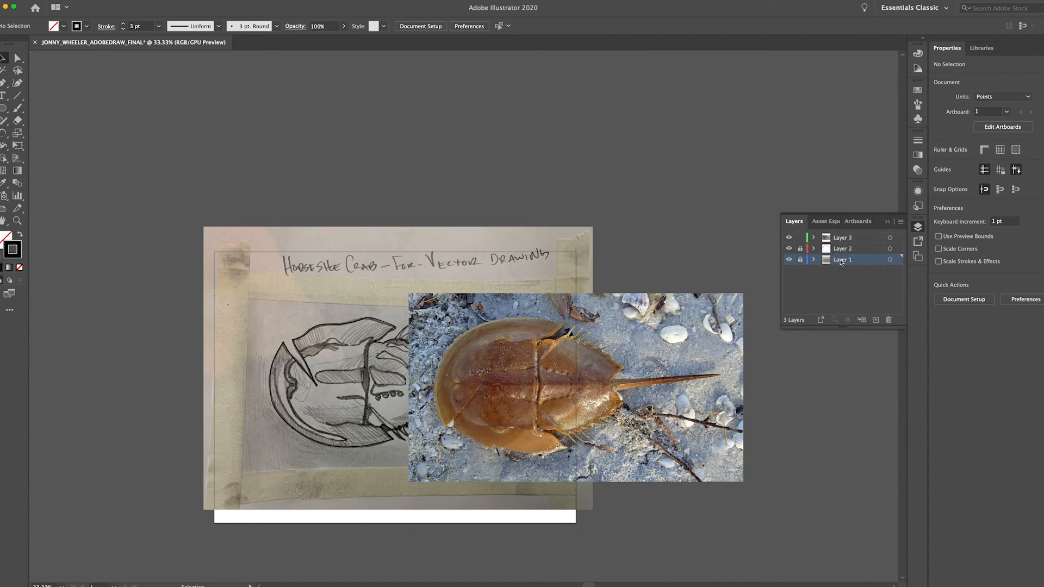
double_click(840, 261)
type("A")
left_click(849, 249)
double_click(845, 250)
type("BODY")
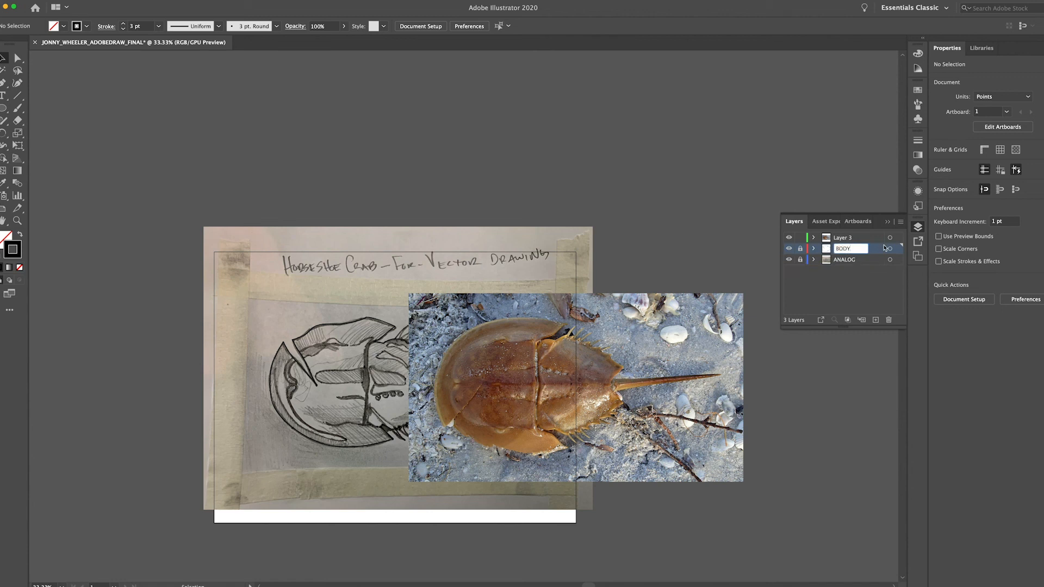
left_click(844, 240)
double_click(844, 240)
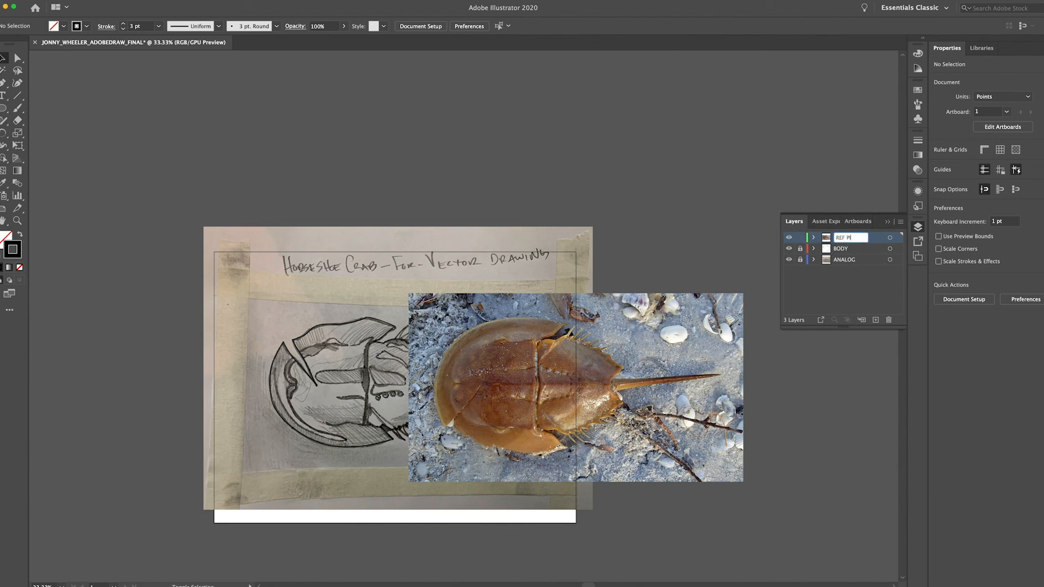
left_click(854, 300)
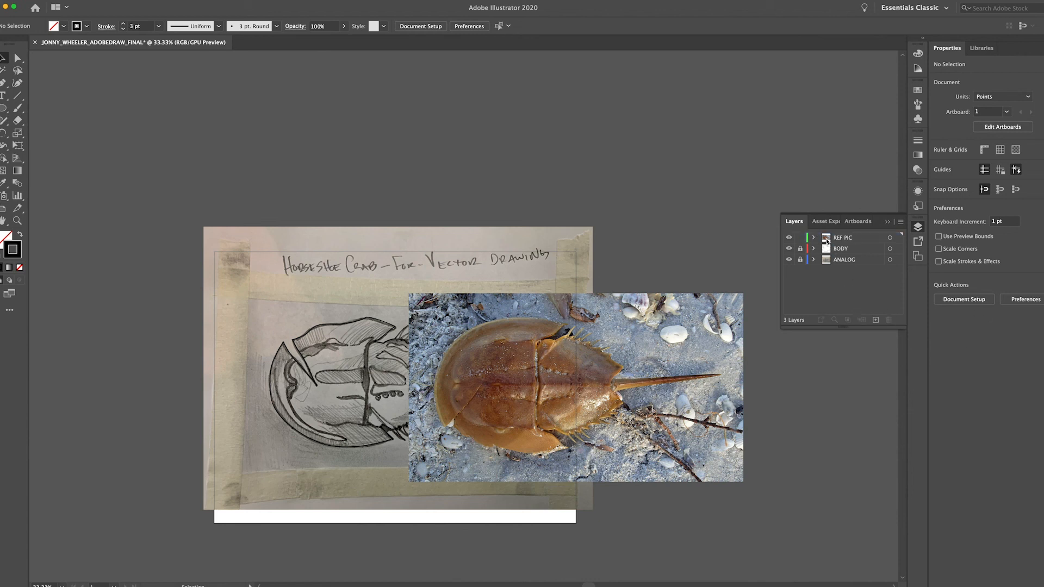
Move the REF PIC layer below BODY and unlock the BODY layer
left_click(861, 241)
left_click_drag(861, 240, 858, 259)
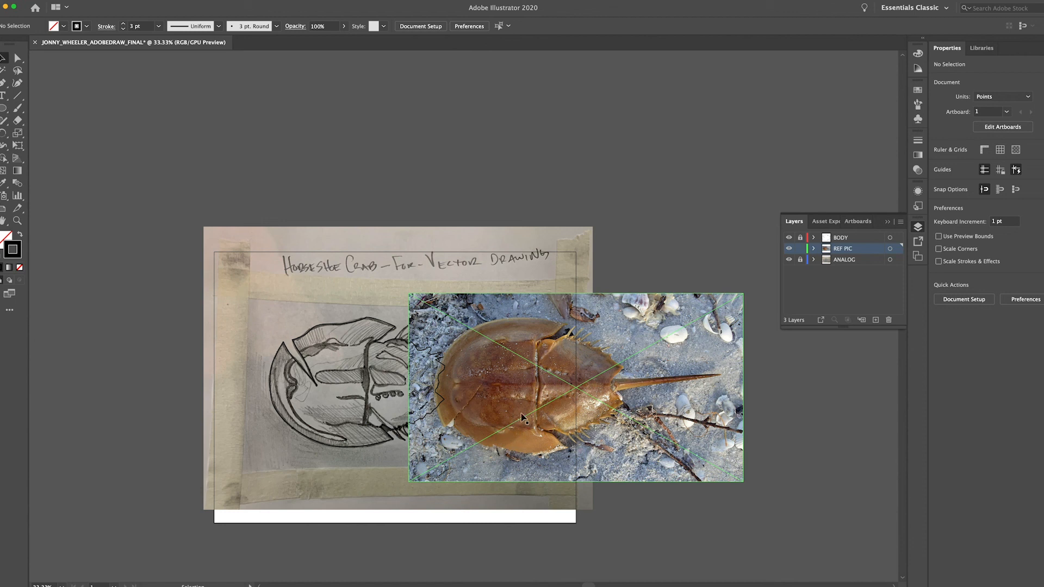
left_click(861, 240)
left_click(800, 238)
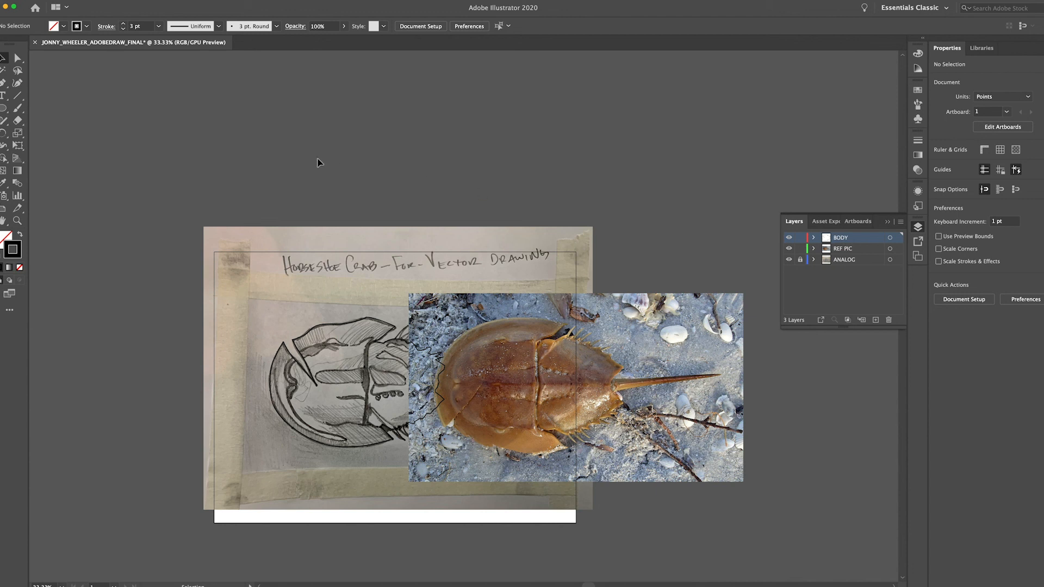
Sample a brown from the lower shell in the reference photo with the Eyedropper without selecting the outline
left_click(3, 184)
left_click(55, 183)
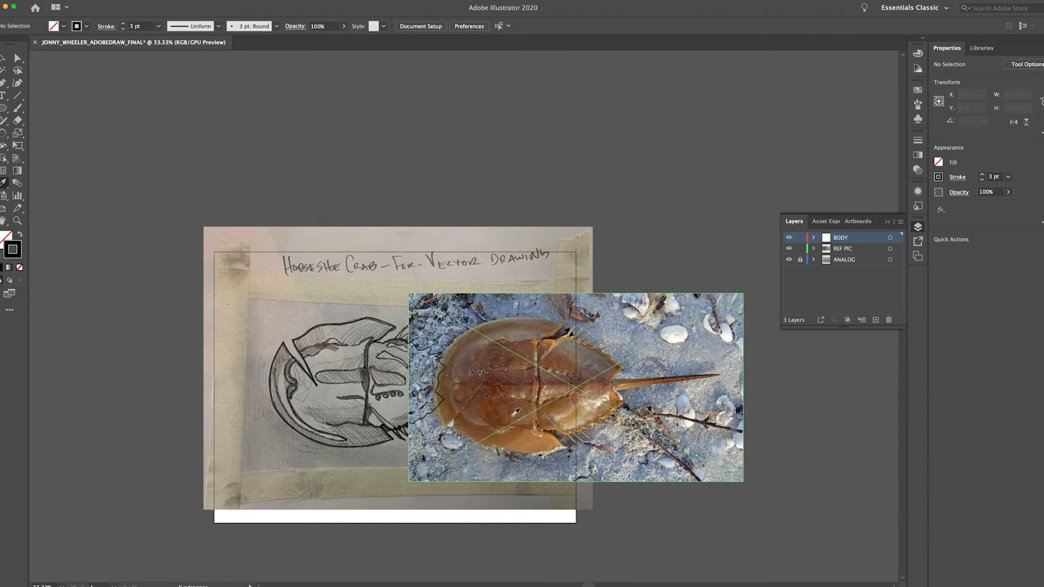
left_click(491, 431)
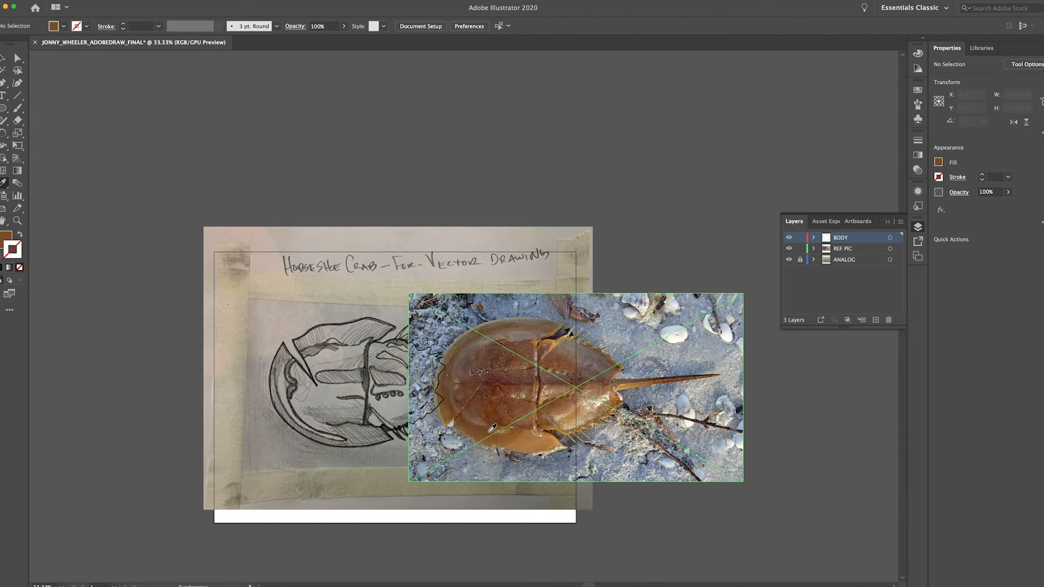
Hide the ANALOG layer and keep the REF PIC layer shown
left_click(790, 249)
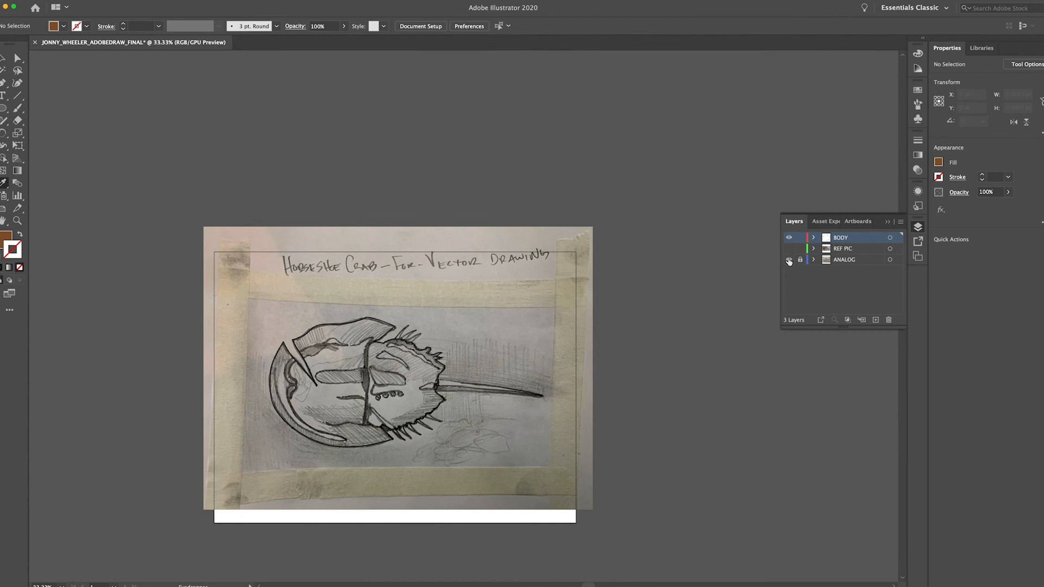
left_click(789, 259)
left_click(402, 353)
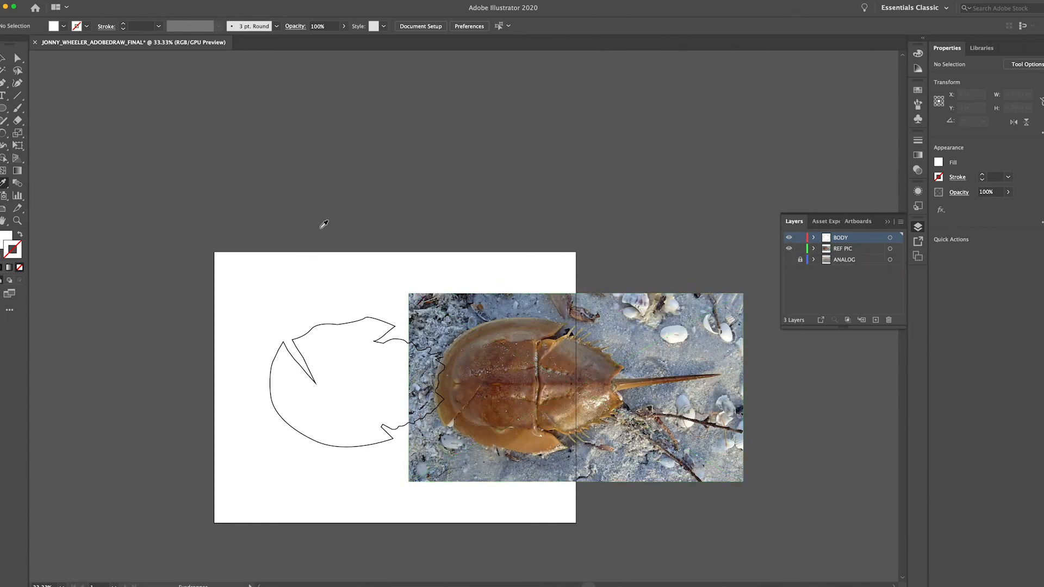
Select the body outline and try brown fills sampled from different parts of the photographed shell with the Eyedropper
left_click(3, 57)
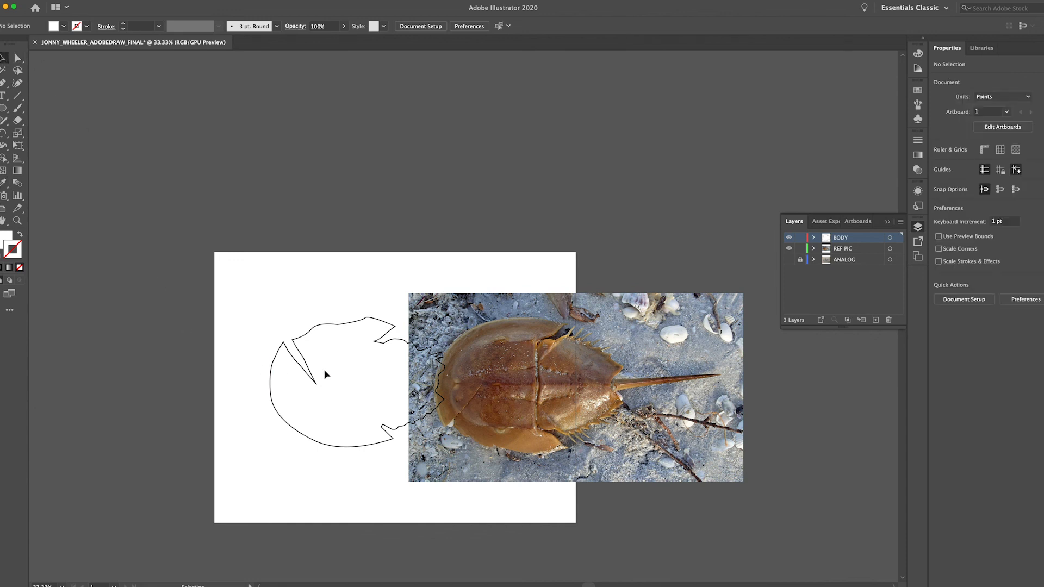
left_click(320, 330)
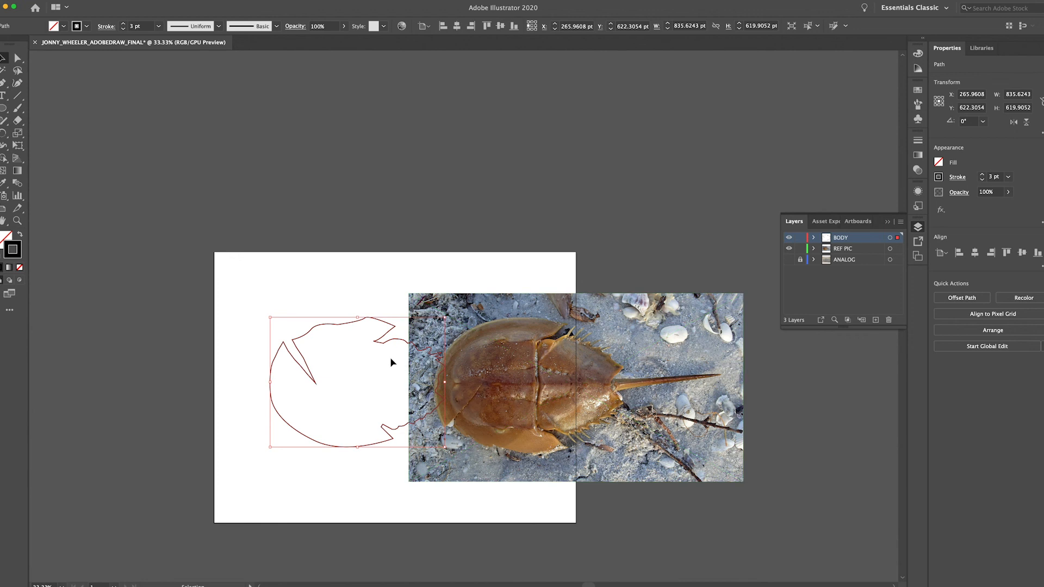
key("a")
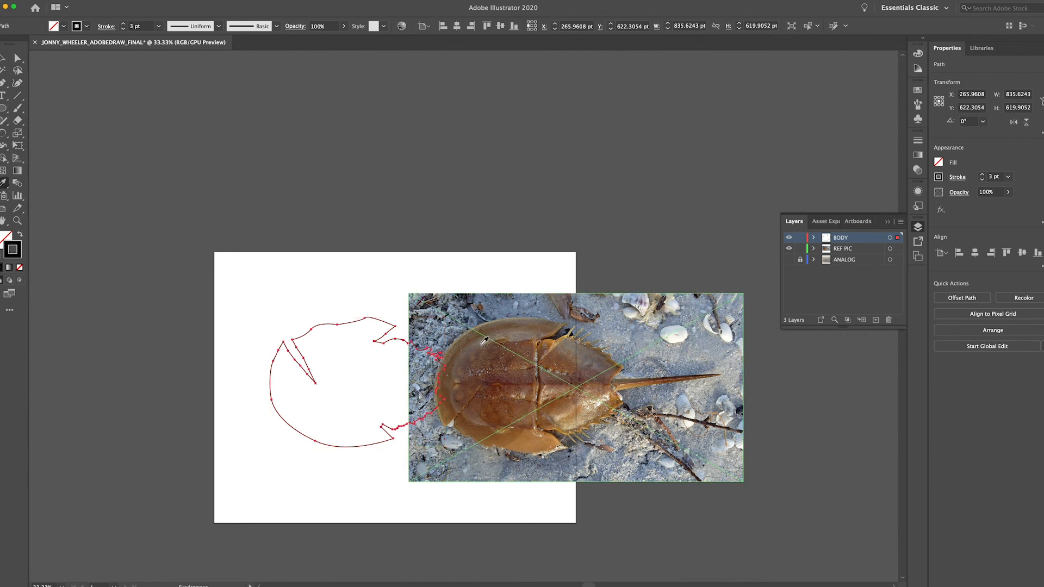
left_click(495, 427)
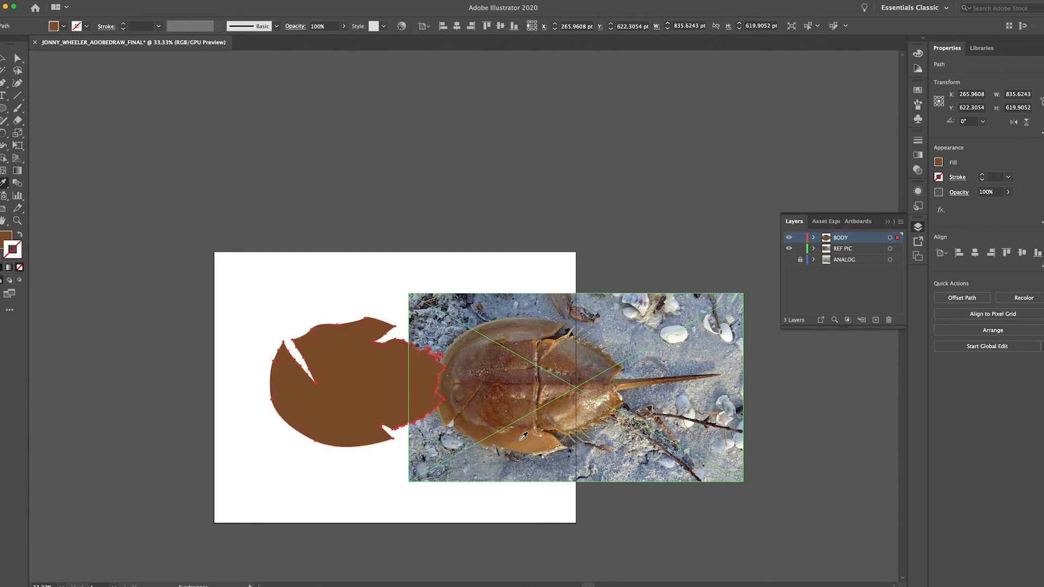
left_click(523, 436)
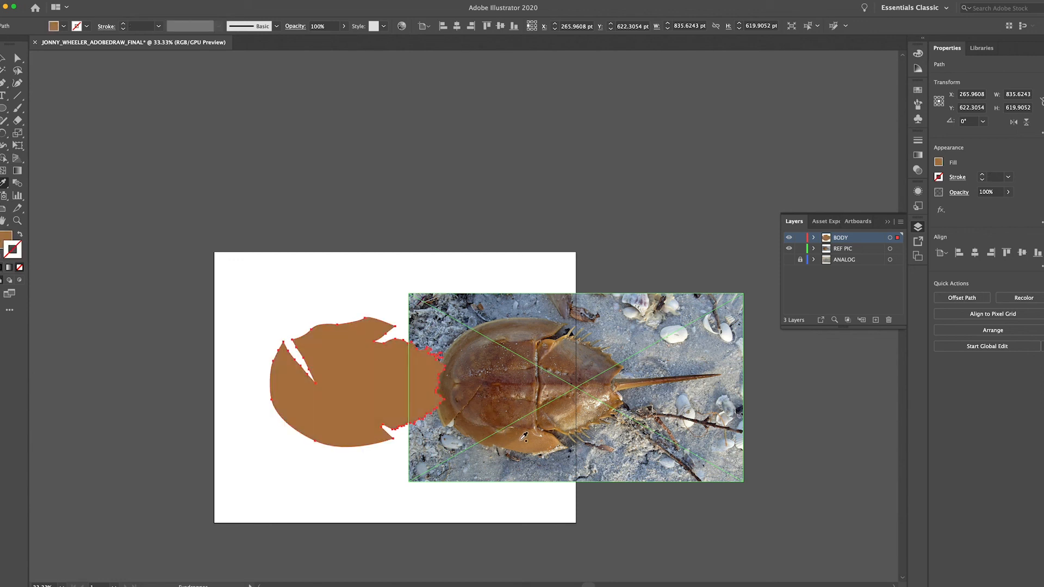
left_click(465, 351)
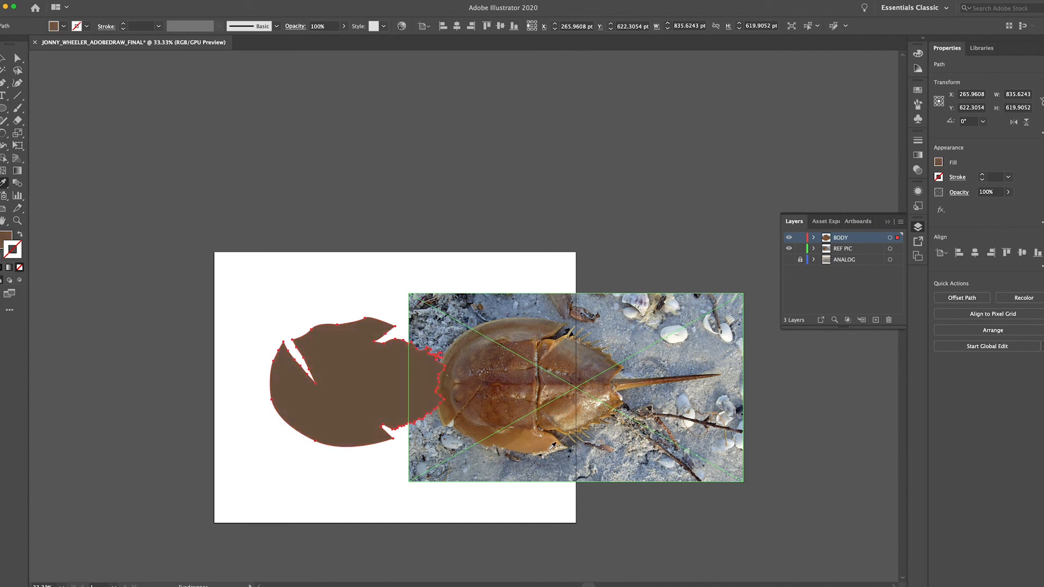
Fill the body outline with the orange-brown sampled from the photographed shell's lower rim, hide the REF PIC layer and deselect
left_click(537, 437)
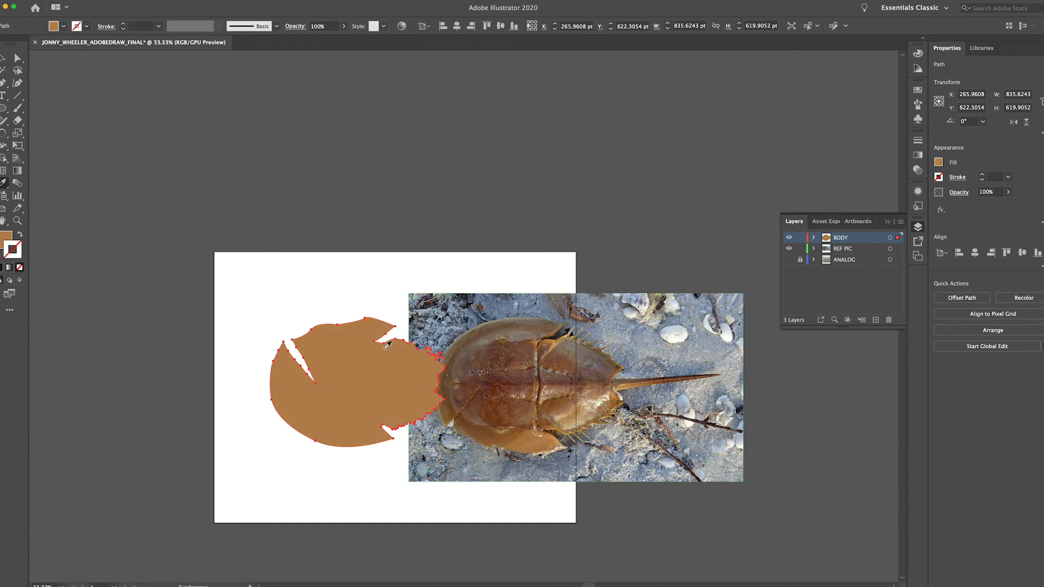
key("v")
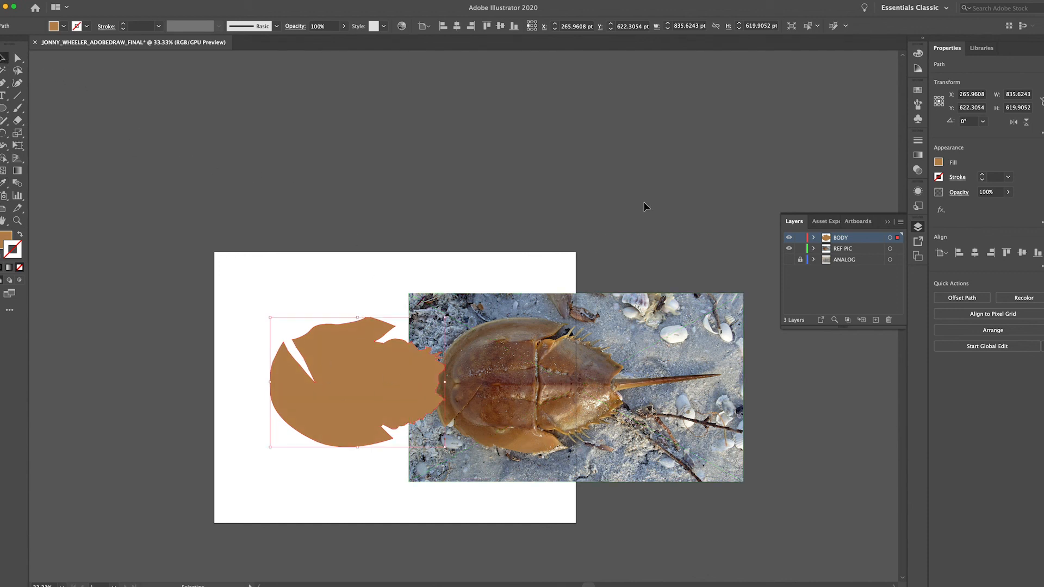
left_click(789, 249)
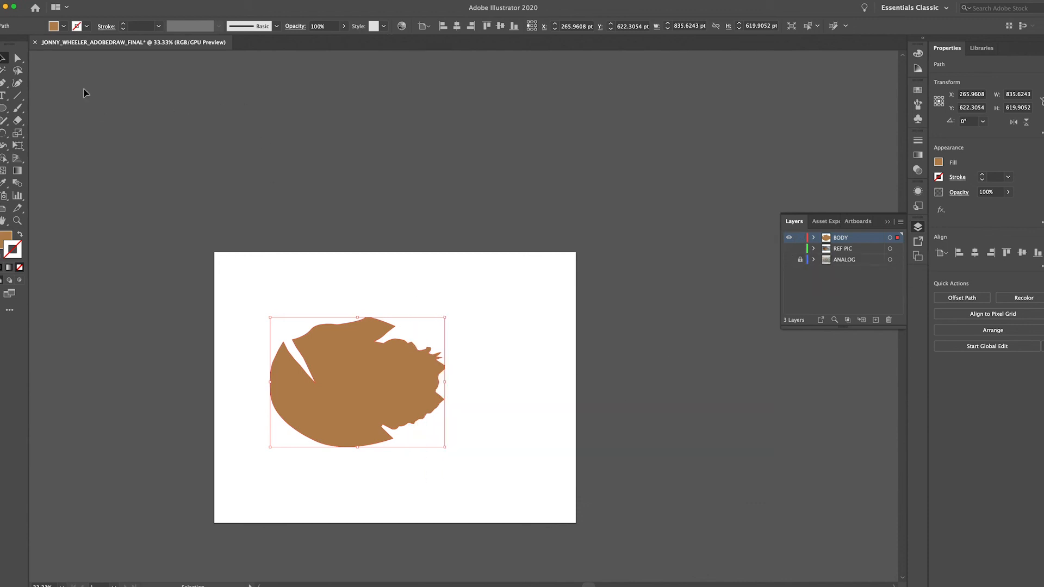
left_click(516, 346)
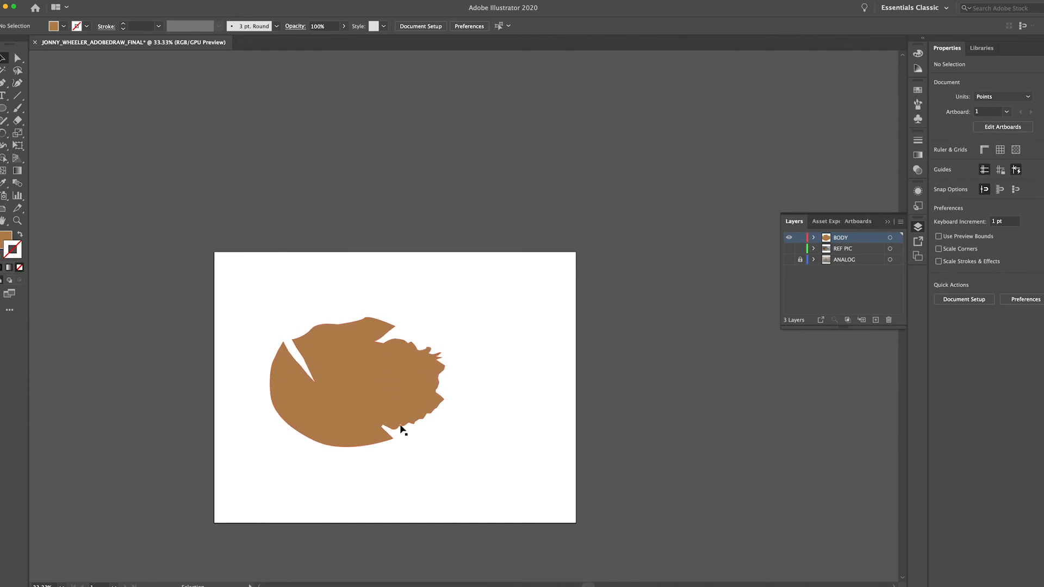
Show the ANALOG layer, hide BODY and add a new layer named DETAILS above the others
left_click(790, 260)
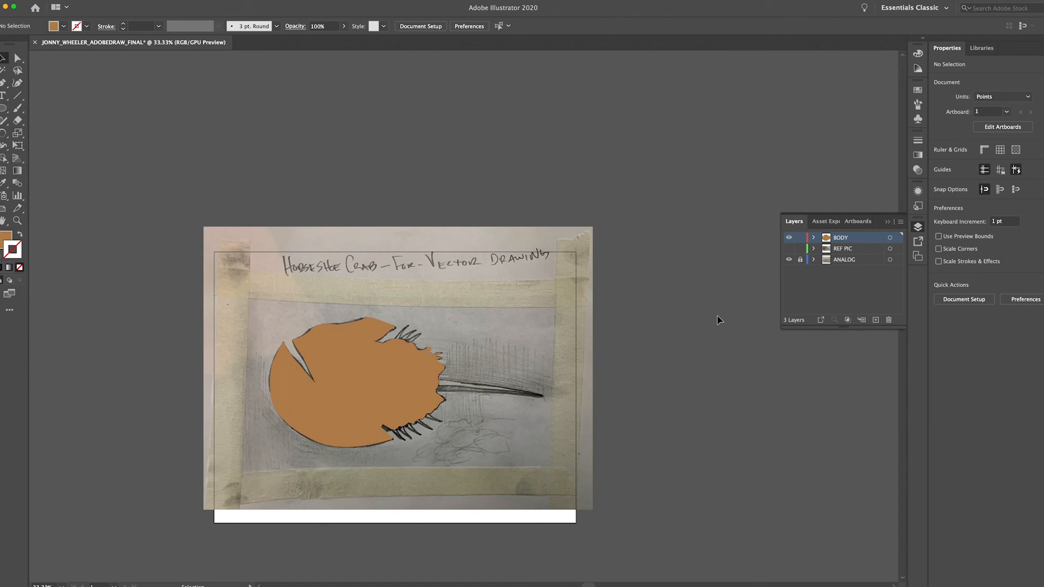
left_click(875, 321)
left_click(789, 249)
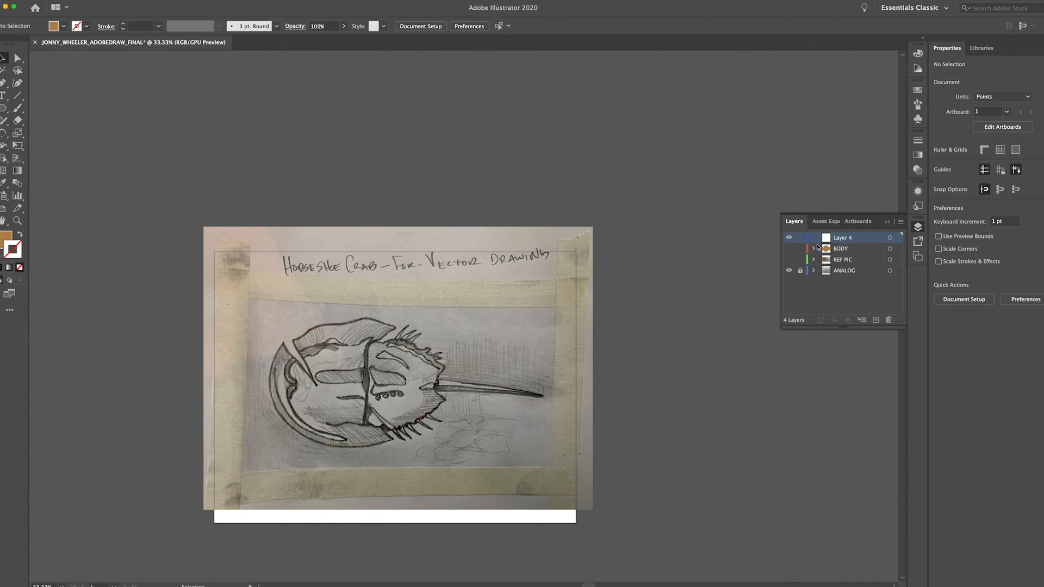
double_click(847, 238)
type("D")
left_click(826, 300)
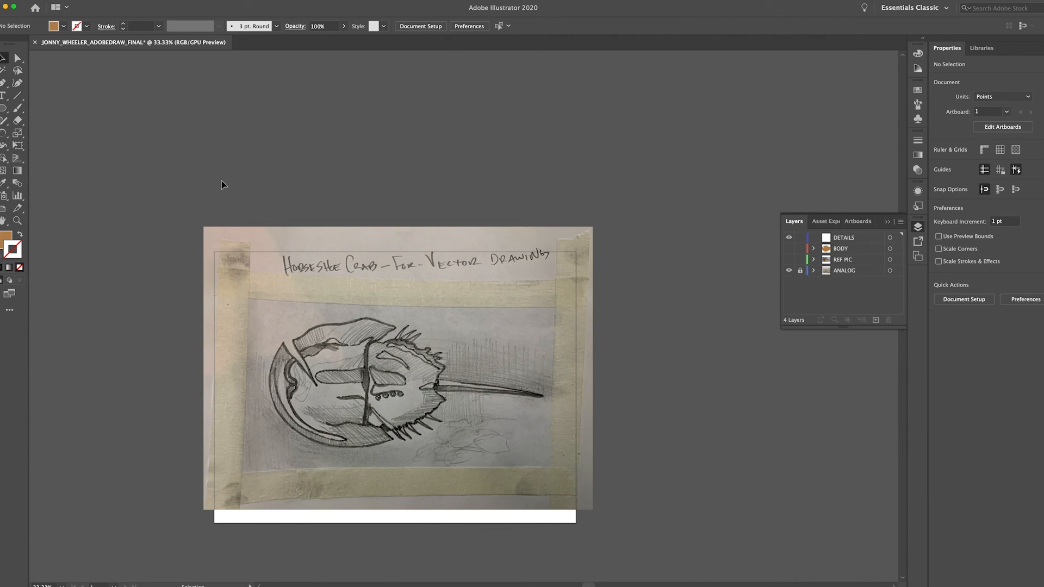
Start a Pen path on the DETAILS layer at the dark curved marking inside the front rim, with the fill set to None
left_click(4, 84)
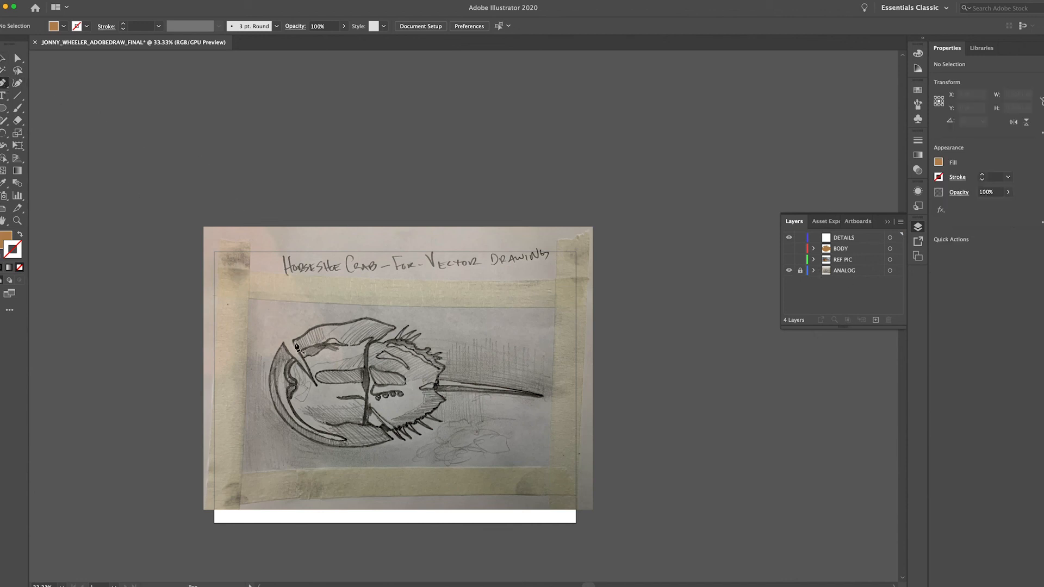
left_click(859, 239)
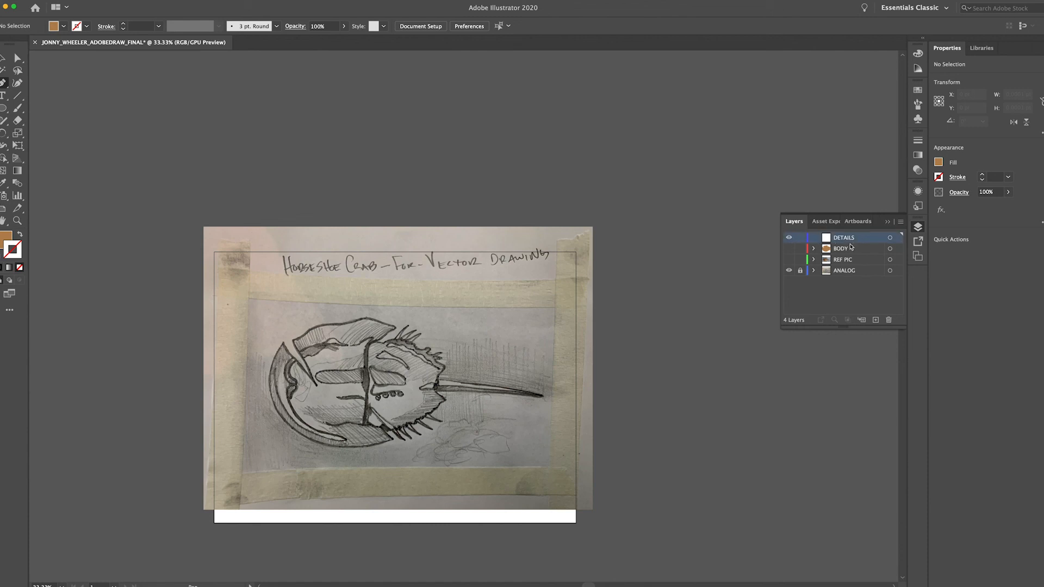
scroll(458, 367, "up", 2)
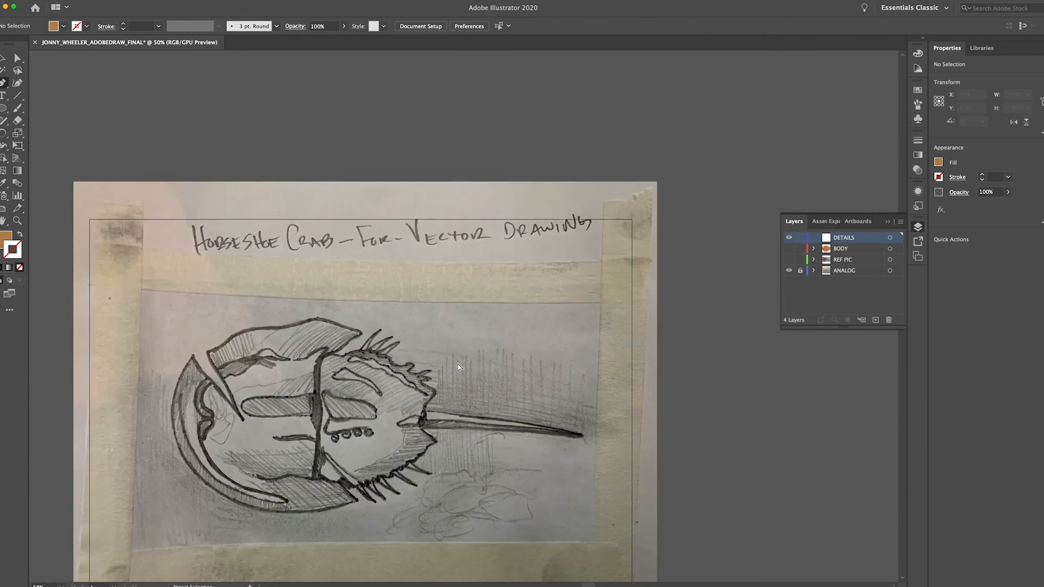
scroll(344, 463, "down", 3)
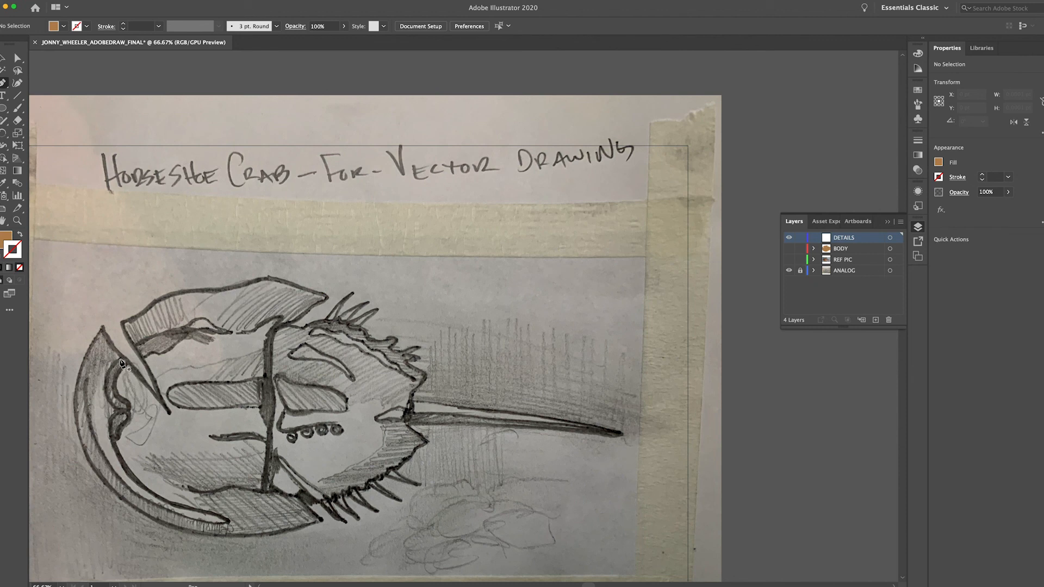
left_click_drag(121, 360, 115, 381)
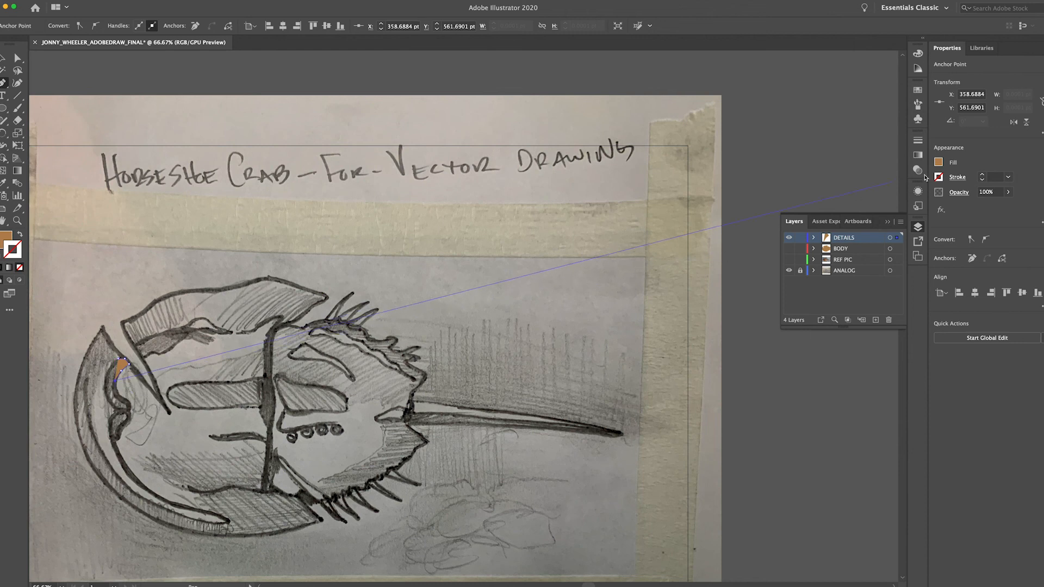
left_click(938, 162)
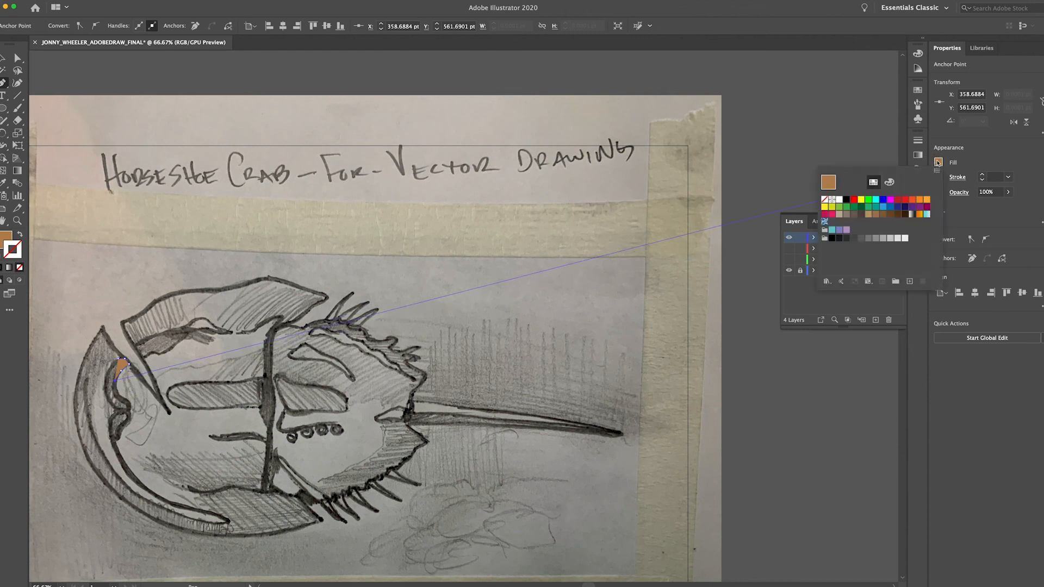
left_click(825, 199)
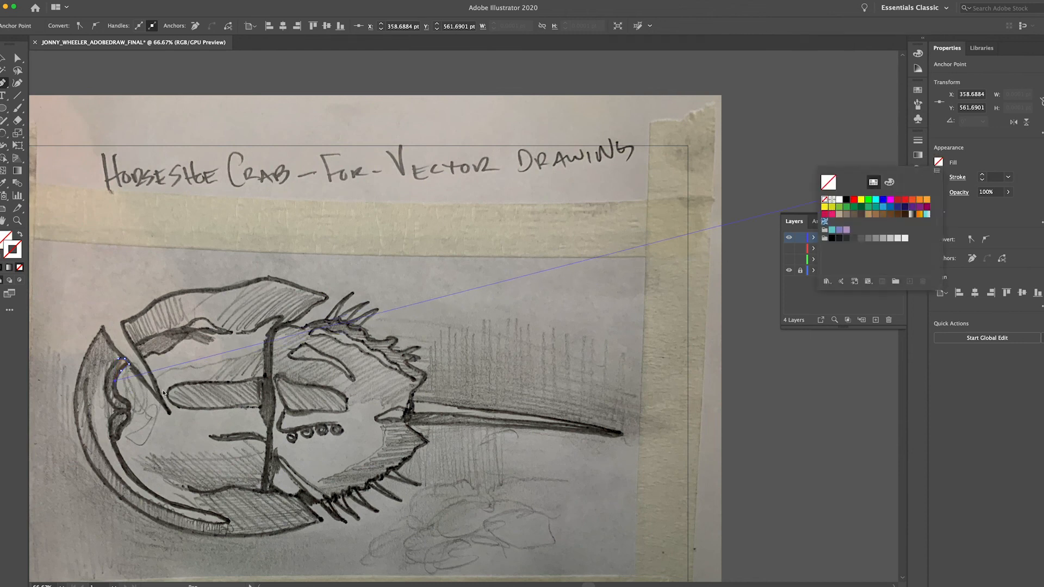
Trace the rest of the dark curved marking inside the front rim as a closed shape with a 1 pt stroke
left_click(115, 391)
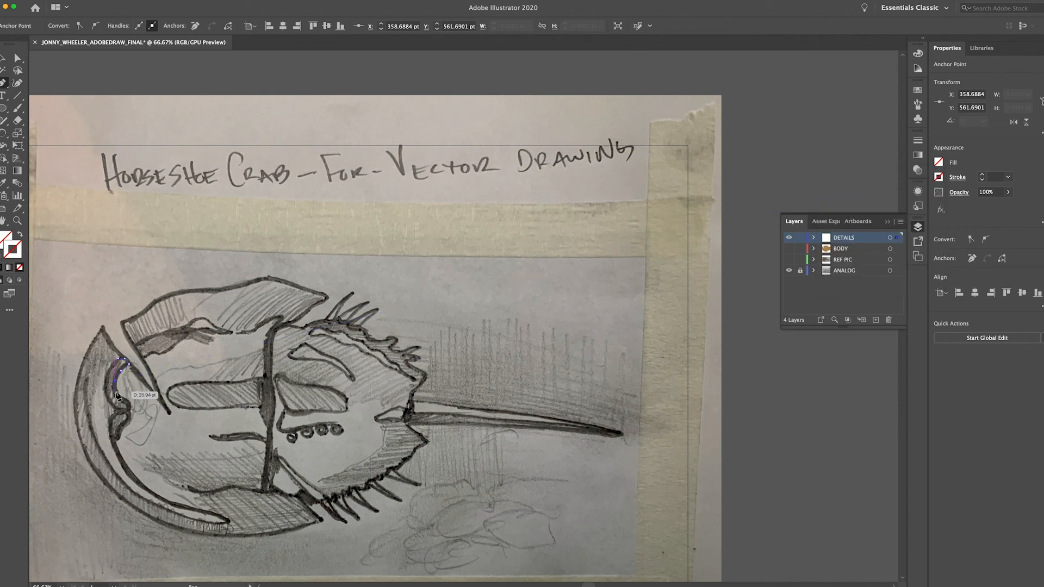
left_click_drag(115, 392, 119, 397)
left_click(130, 402)
left_click(131, 409)
left_click(123, 411)
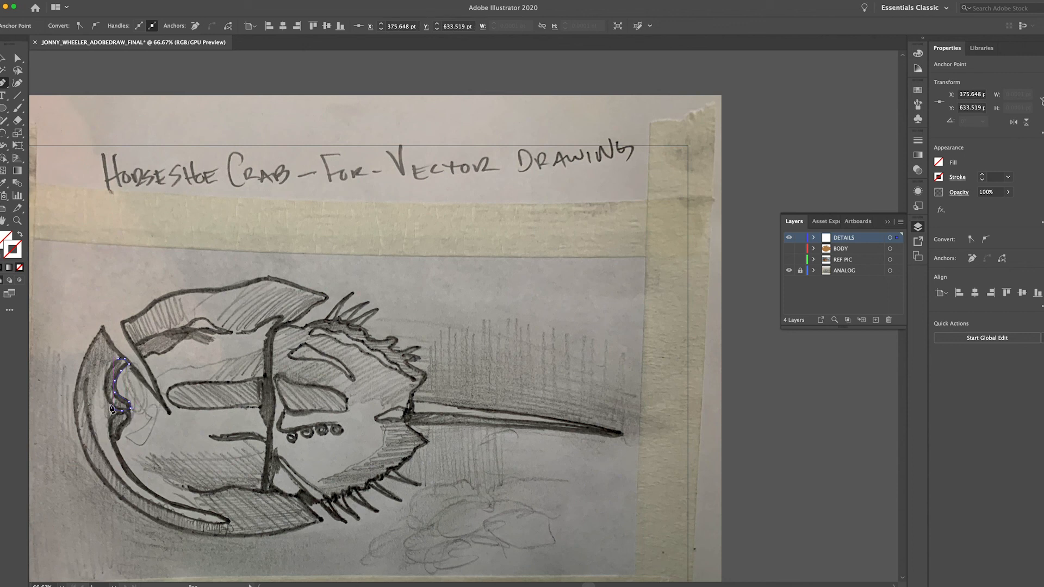
left_click(109, 399)
left_click(106, 379)
left_click(119, 361)
left_click(983, 177)
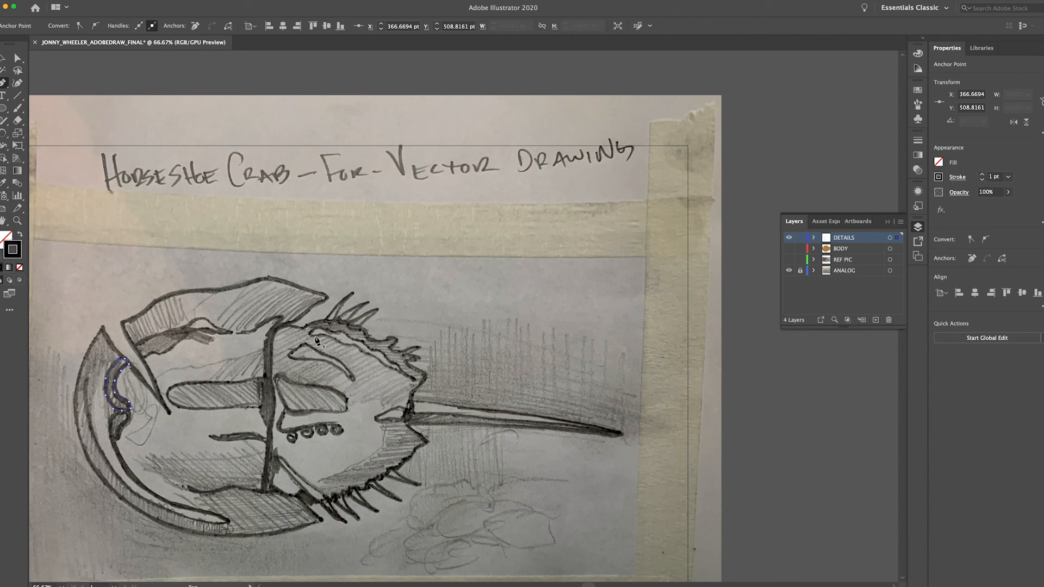
Trace the shaded ridge below the upper front shell plate as a closed Pen shape
left_click(158, 356)
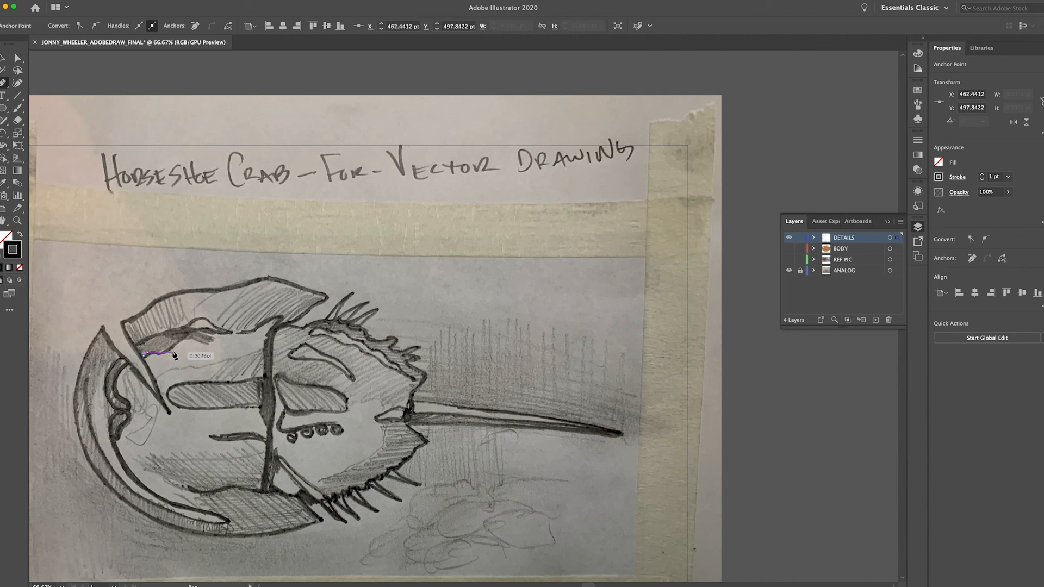
left_click_drag(175, 351, 223, 333)
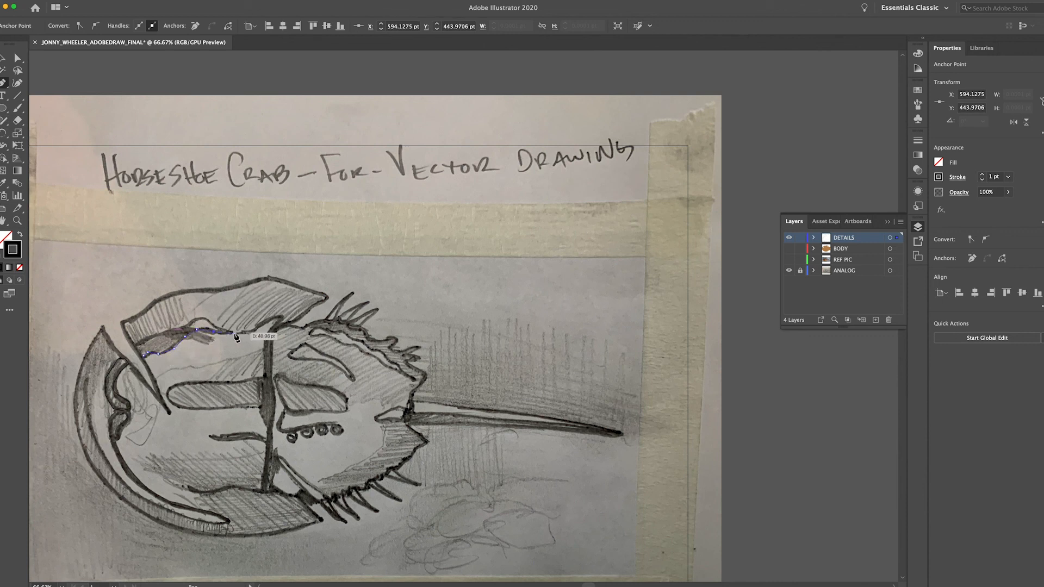
left_click(213, 328)
left_click(196, 324)
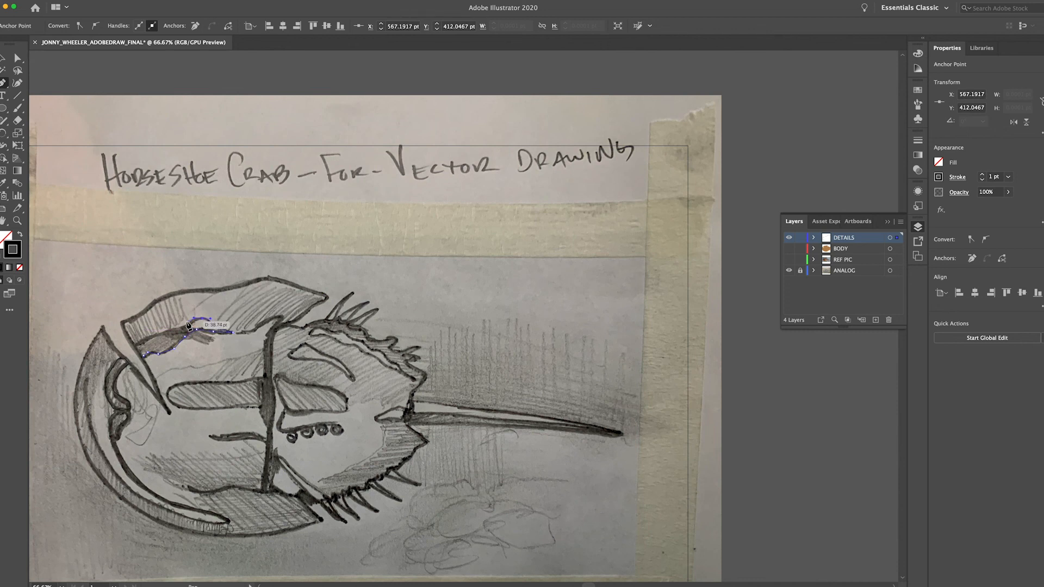
left_click(187, 329)
left_click(185, 325)
left_click(171, 329)
left_click(159, 333)
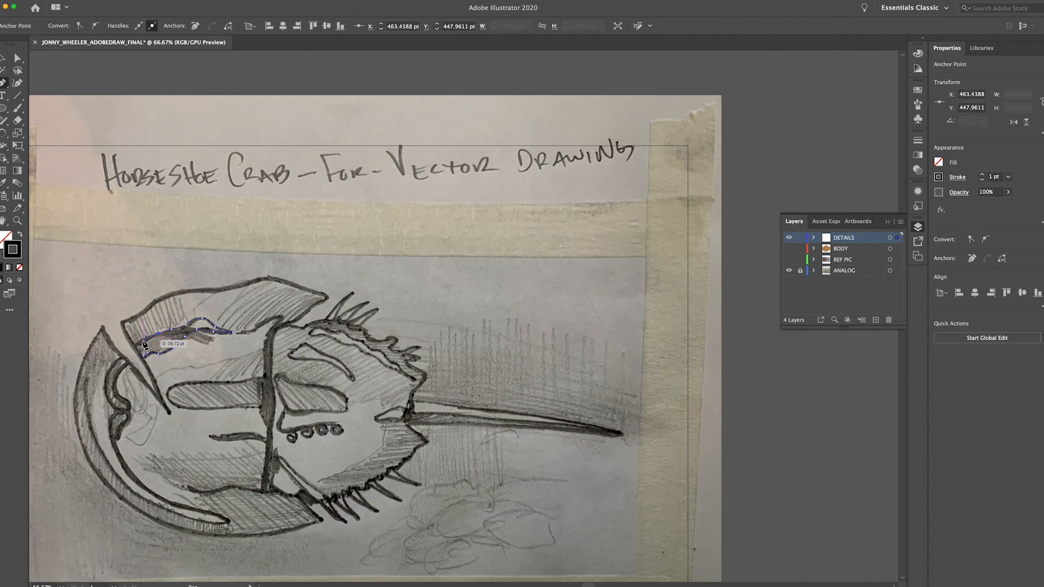
left_click(138, 345)
left_click_drag(140, 351, 142, 359)
left_click(143, 357)
key("Escape")
Trace the long wavy band along the rear shell's upper edge and the small rounded marking below the front curved marking
left_click_drag(324, 329, 328, 333)
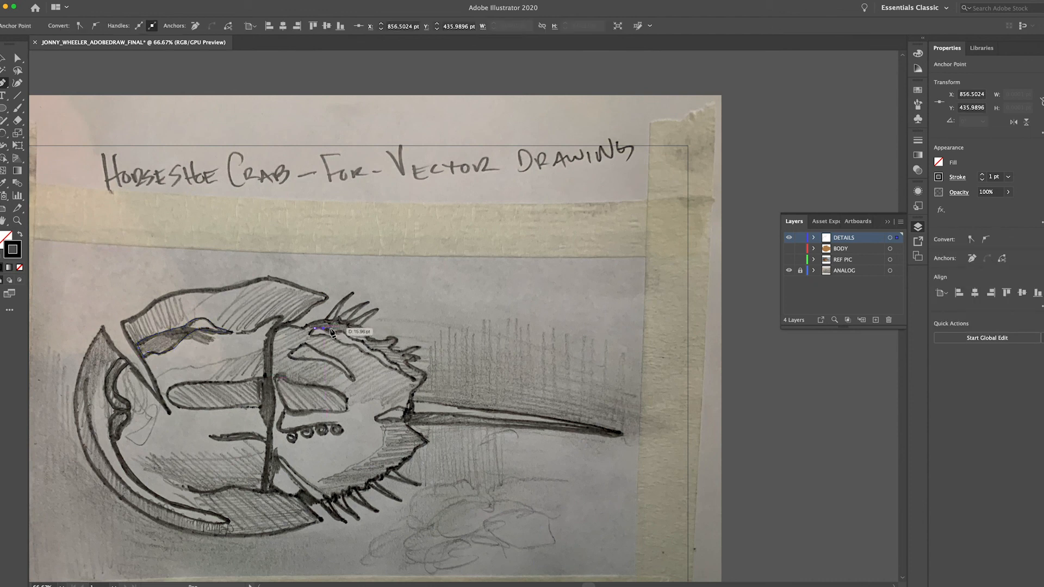
left_click(337, 333)
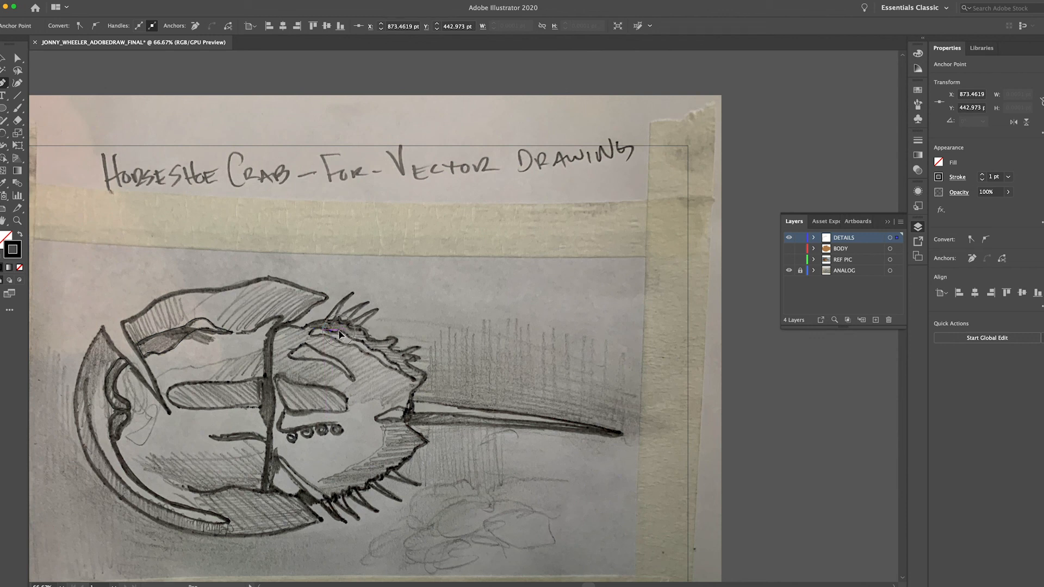
left_click_drag(352, 331, 305, 337)
left_click(411, 378)
left_click(315, 331)
mouse_move(123, 411)
left_mouse_down()
mouse_move(120, 443)
mouse_move(110, 433)
mouse_move(135, 414)
left_mouse_up()
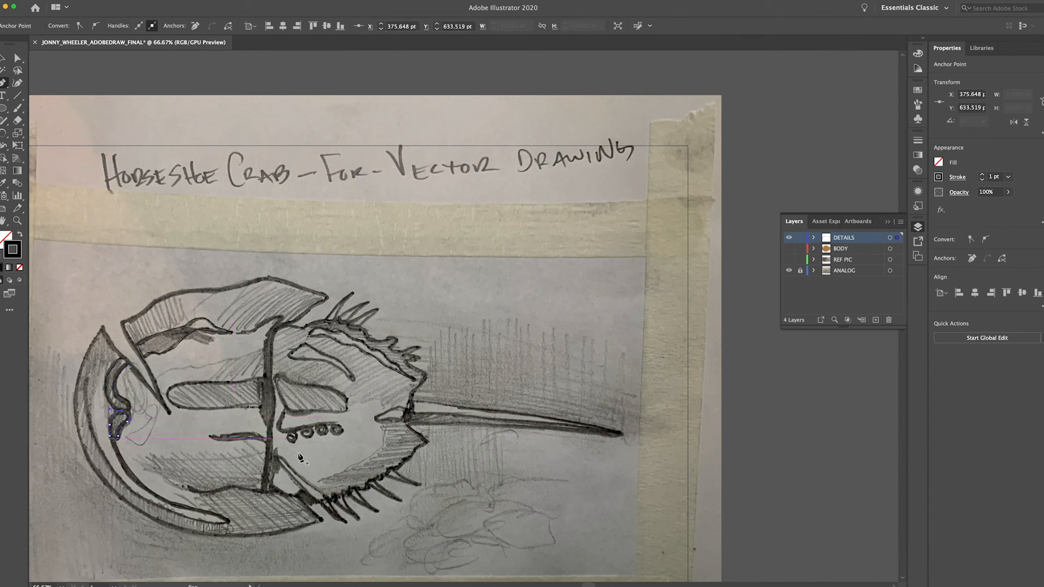
Trace the curved wedge marking in the upper part of the rear shell as a closed Pen shape
left_click(305, 343)
left_click(289, 355)
left_click(297, 361)
left_click(324, 359)
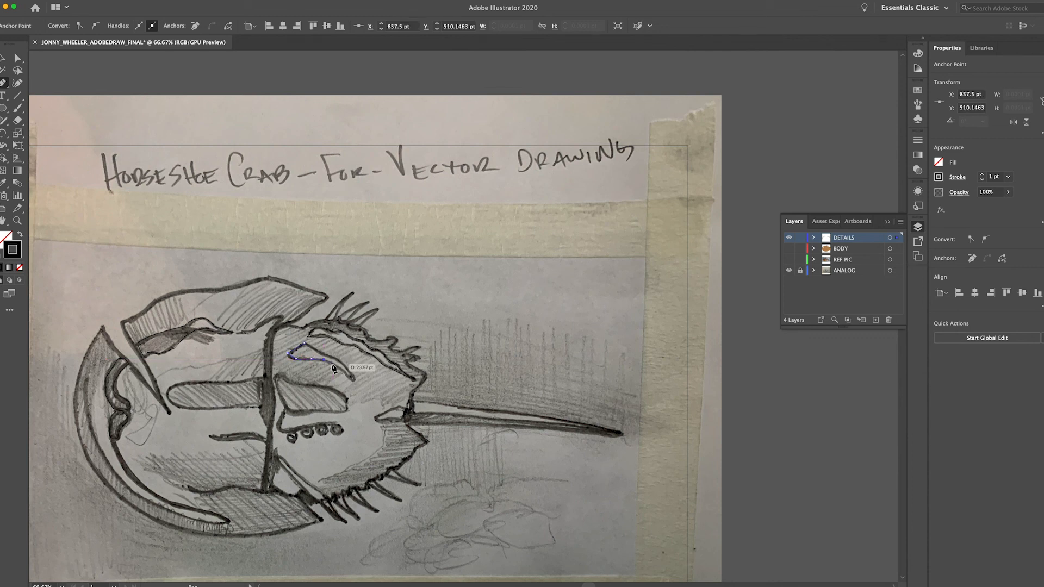
left_click(351, 379)
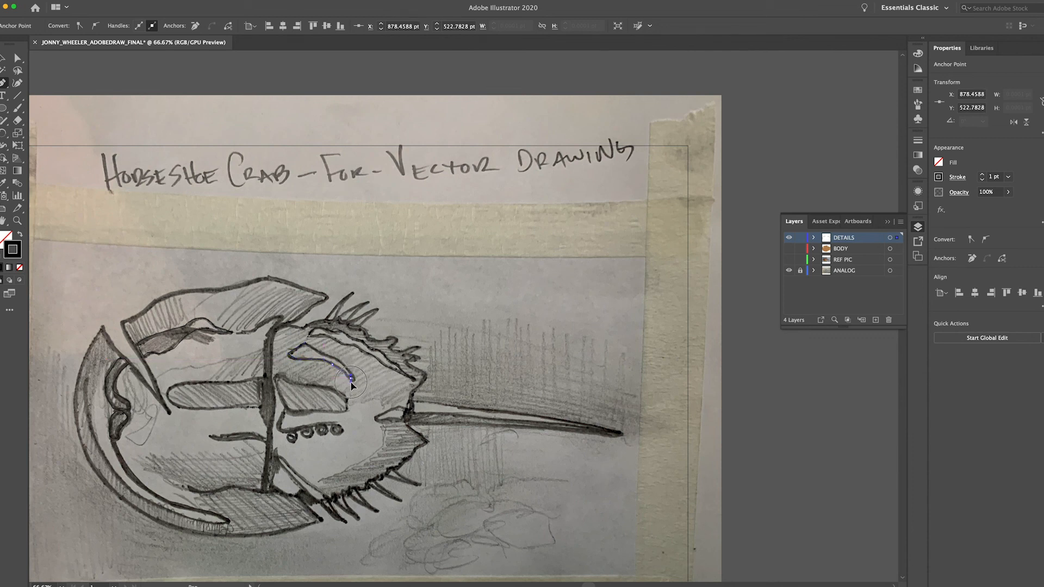
left_click(341, 359)
left_click(307, 346)
Trace the small pointed marking at the base of the tail as a closed Pen shape
left_click(407, 409)
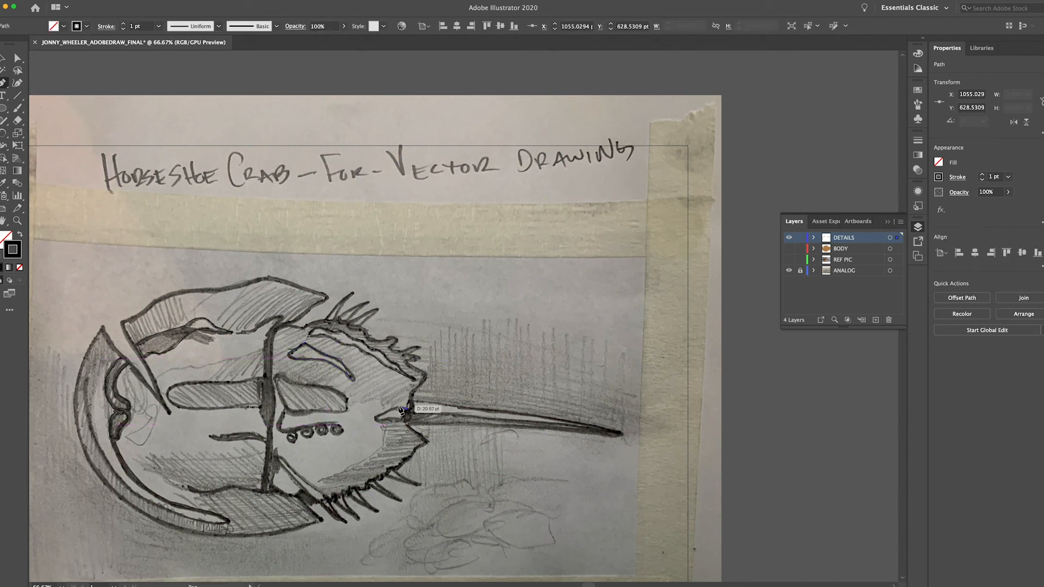
left_click(377, 418)
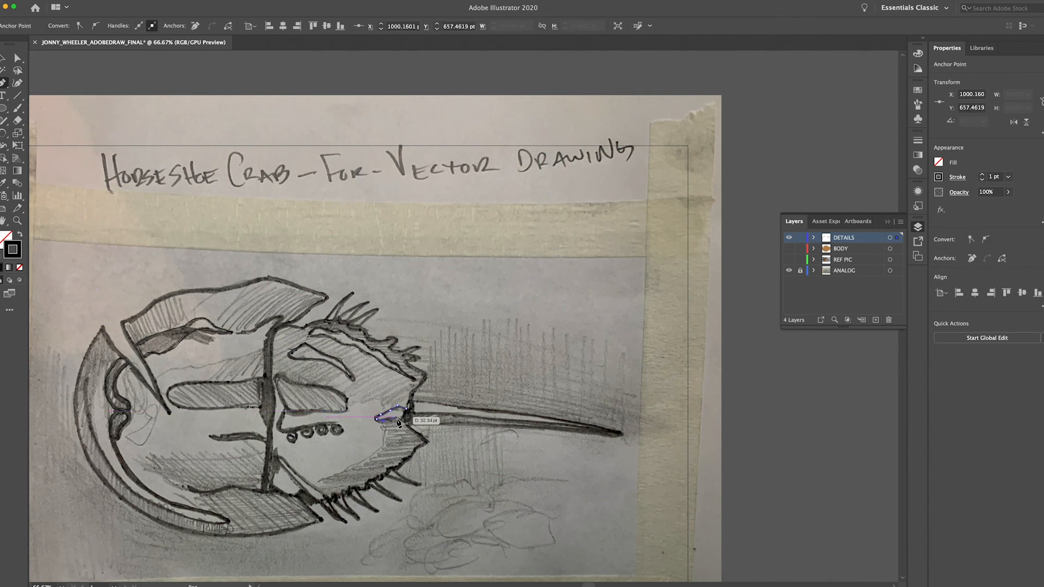
left_click(400, 420)
left_click(407, 408)
Trace the narrow diagonal sliver at the lower front edge of the rear shell as a closed Pen shape
left_click(280, 459)
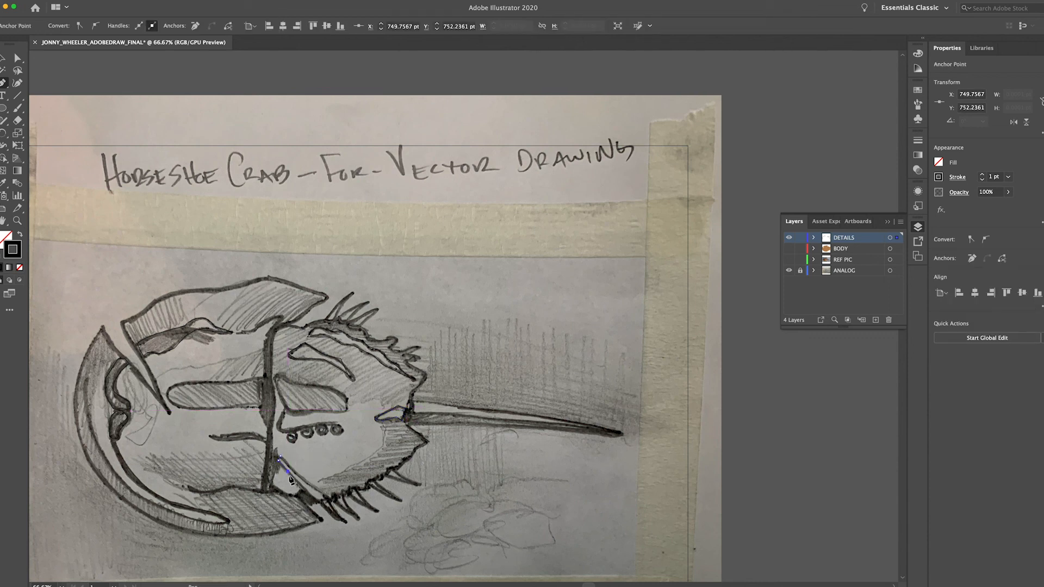
left_click(304, 487)
left_click(317, 500)
left_click(325, 495)
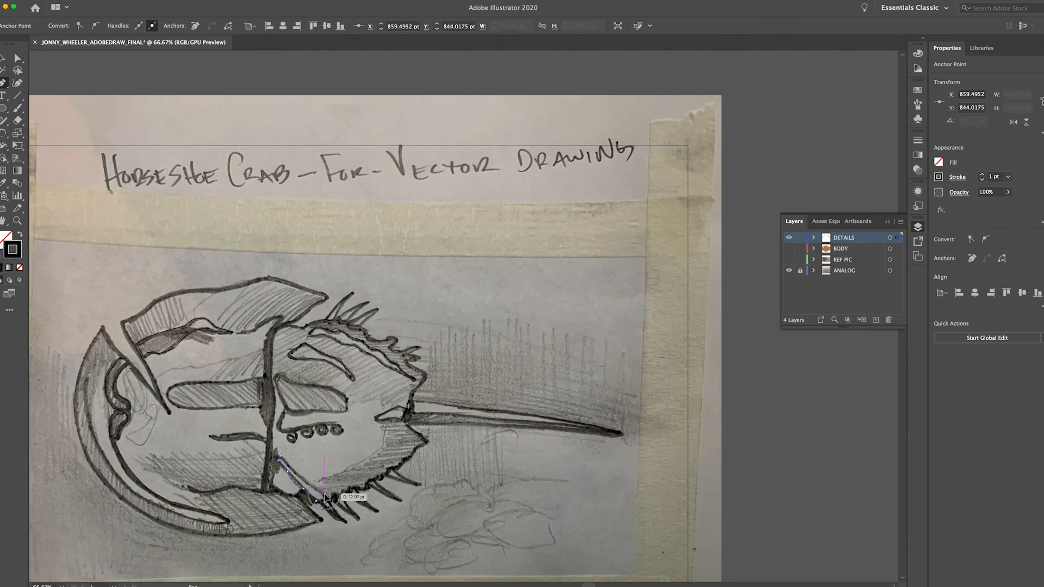
left_click(281, 458)
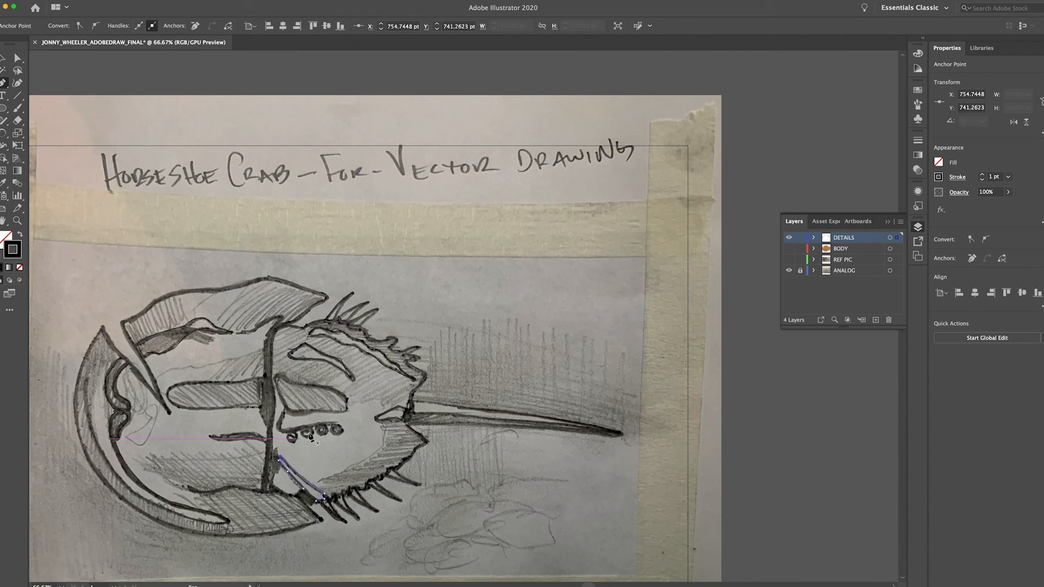
Deselect the traced shapes and hide the ANALOG layer, leaving only the DETAILS layer shown
left_click(3, 58)
left_click(361, 444)
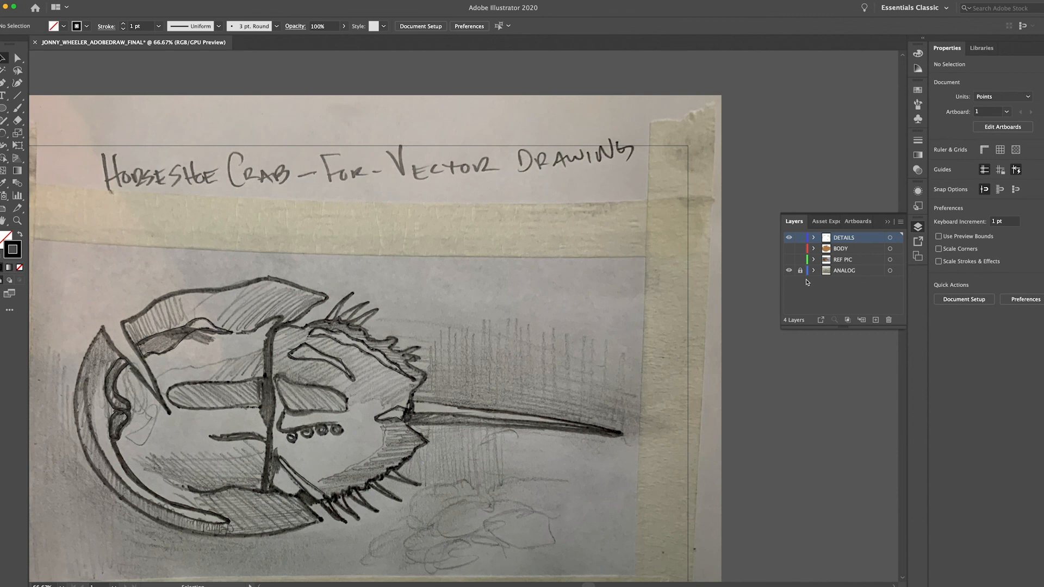
left_click(791, 271)
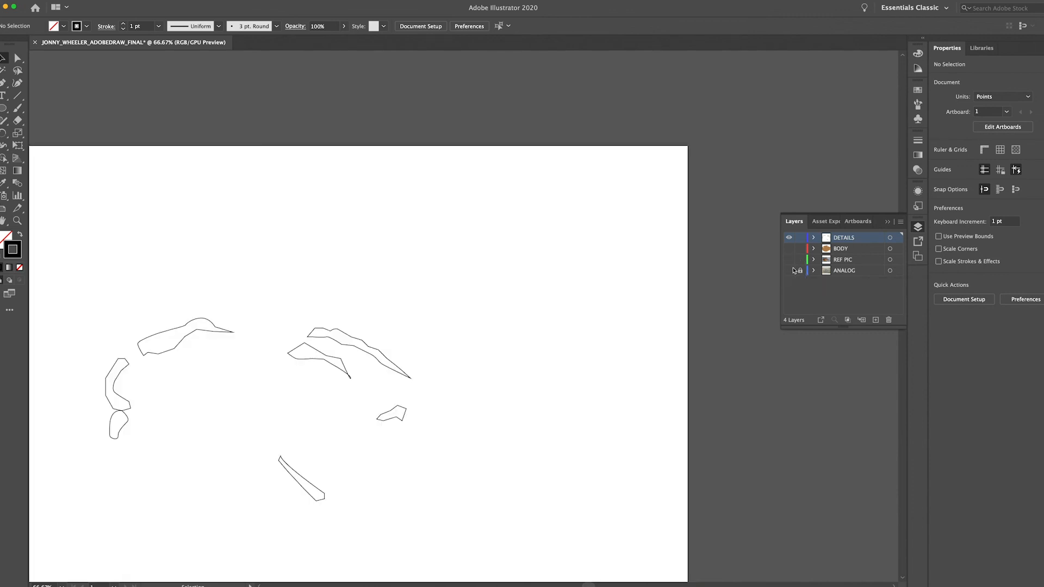
left_click(791, 261)
left_click(791, 261)
Select all the traced detail shapes together and show the REF PIC layer
left_click(341, 331)
left_click(152, 296)
left_click(95, 326)
left_click_drag(96, 326, 468, 511)
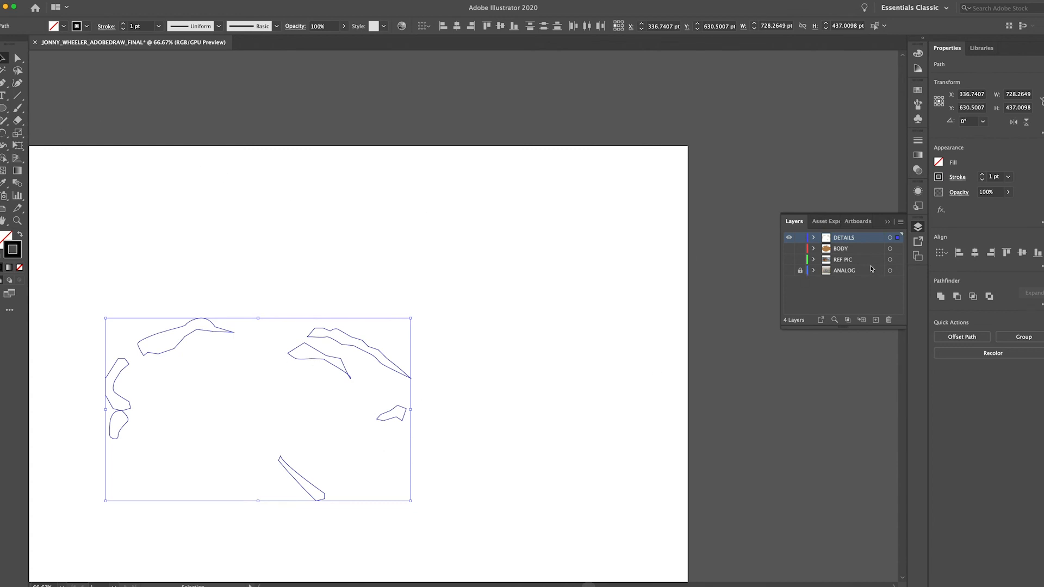
left_click(789, 260)
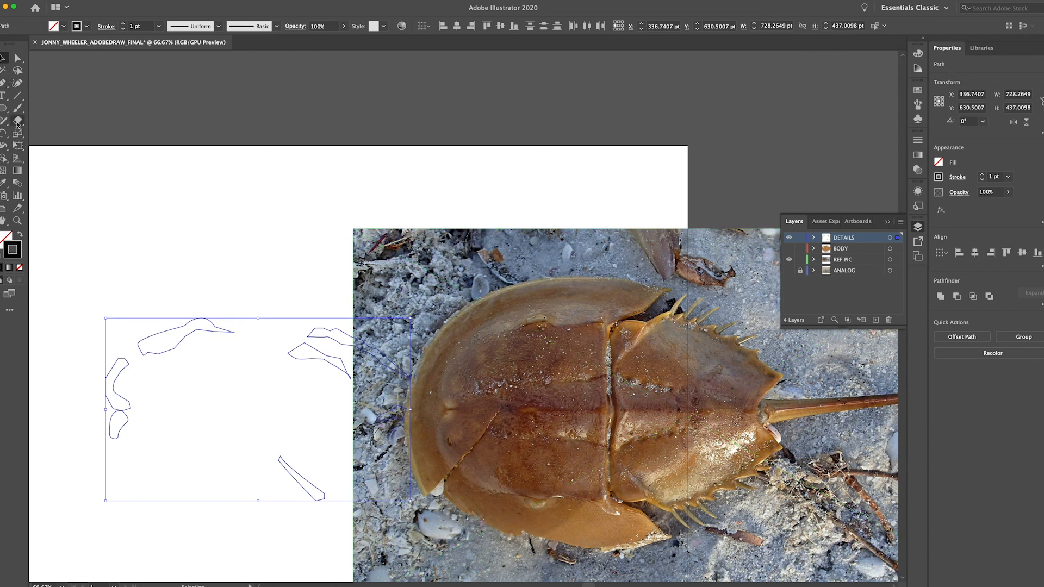
Fill the selected detail shapes with a dark brown sampled from the front shell in the reference photo using the Eyedropper tool
left_click(4, 183)
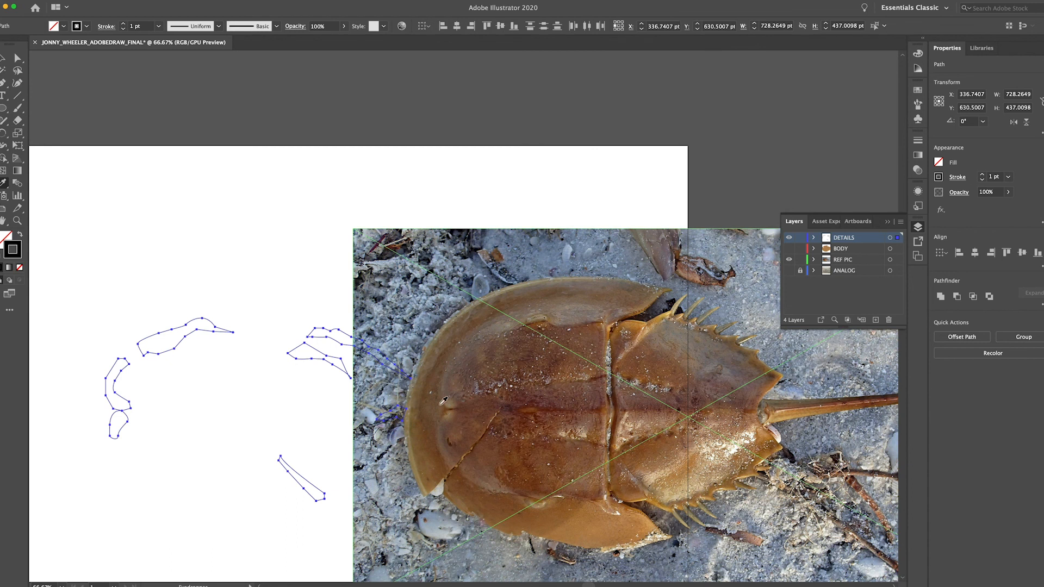
left_click(455, 362)
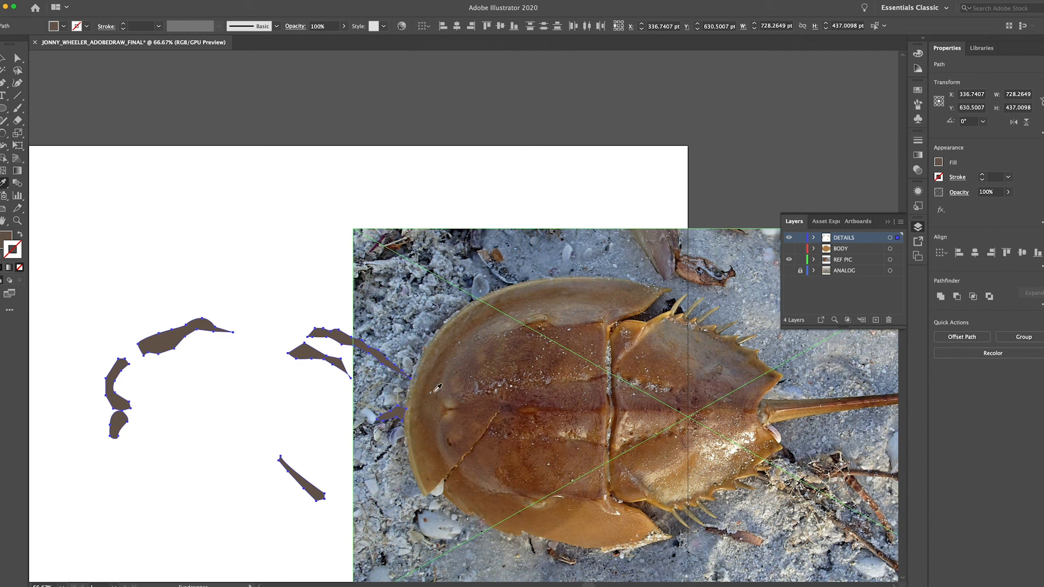
left_click(6, 62)
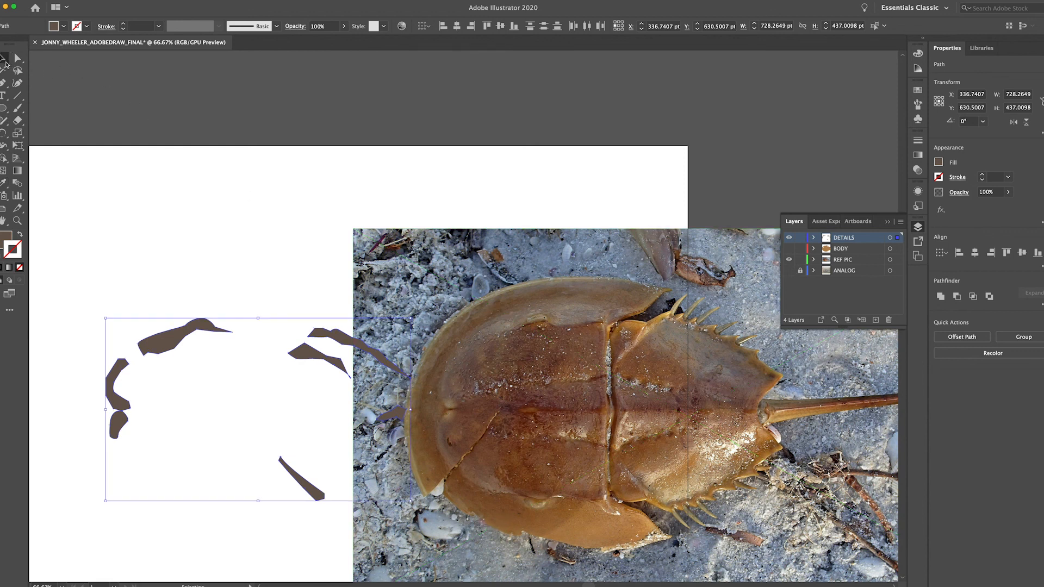
Hide the REF PIC layer, show the BODY layer beneath the details, and deselect the shapes
left_click(789, 260)
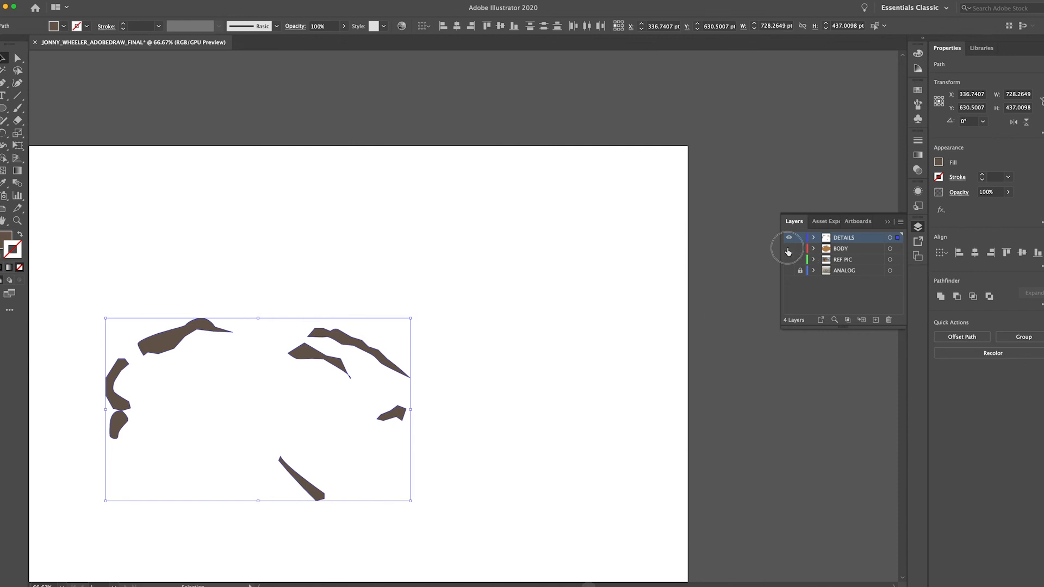
left_click(789, 249)
left_click(585, 282)
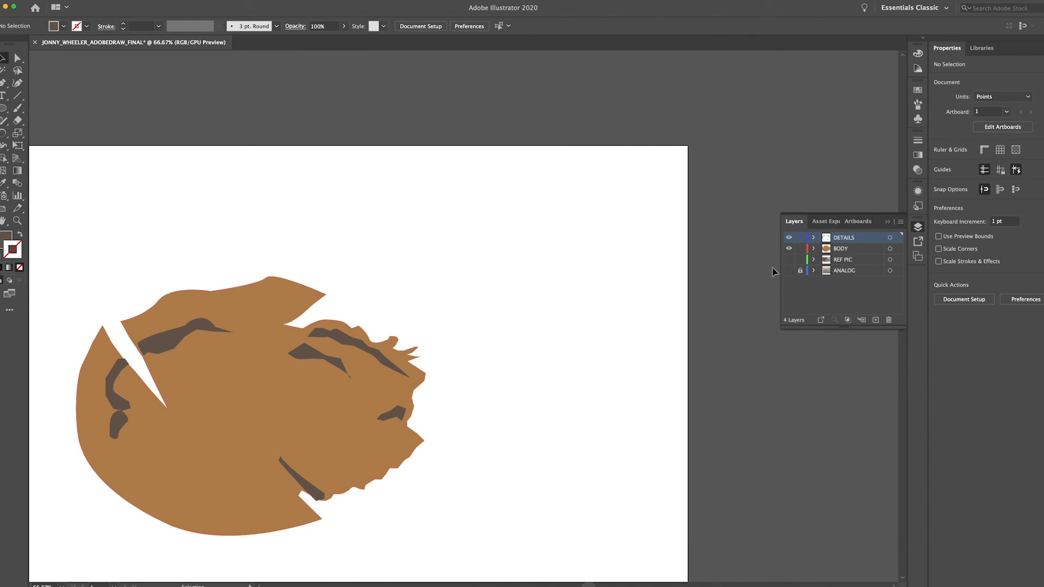
Set the opacity of the upper rear shell marking to 63% and lower the upper front shell marking's opacity
left_click(349, 346)
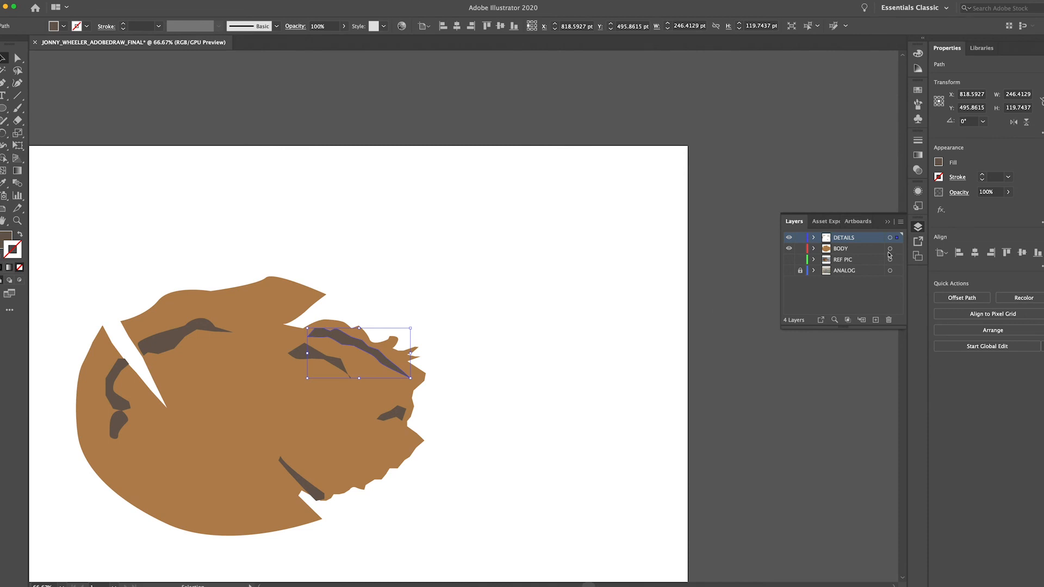
left_click(1008, 192)
left_click(993, 206)
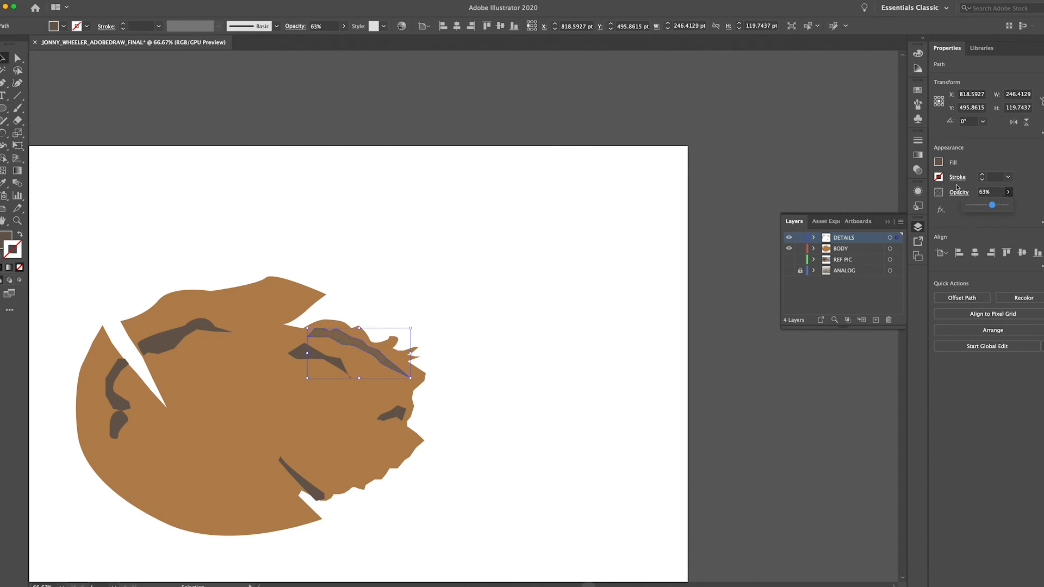
left_click(171, 343)
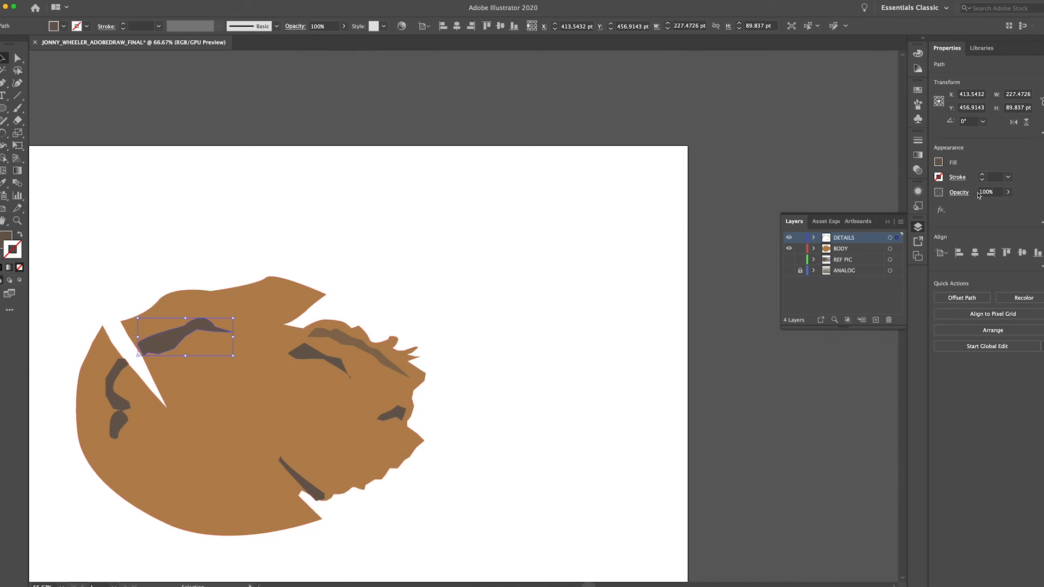
left_click(1009, 193)
left_click(186, 362)
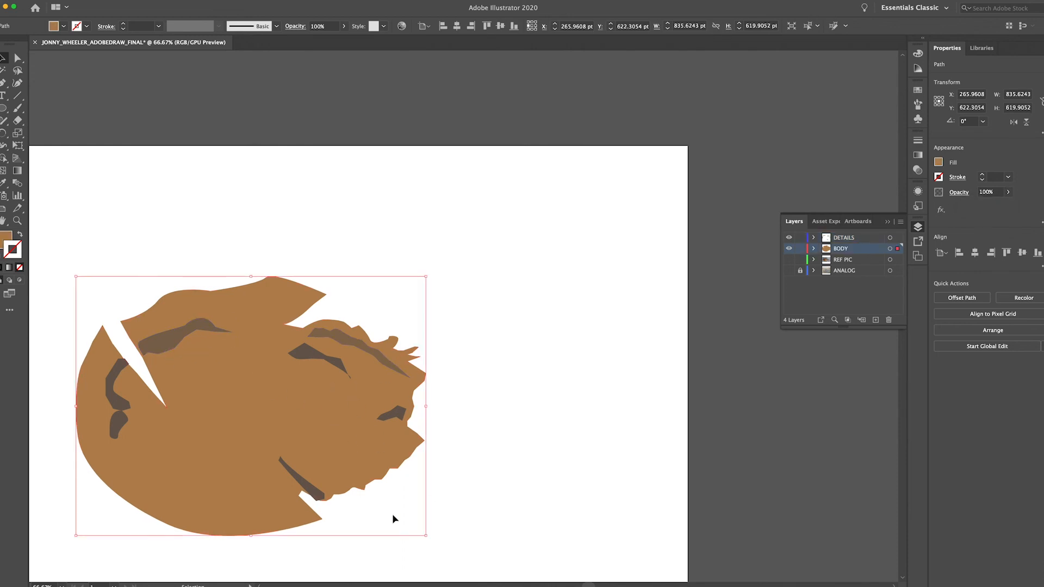
left_click(319, 497)
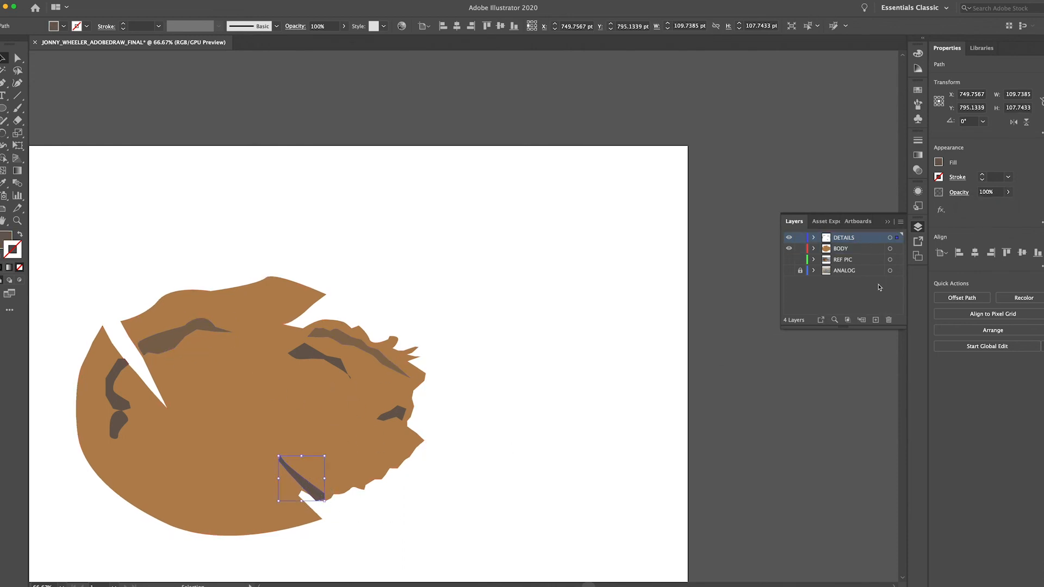
left_click(496, 437)
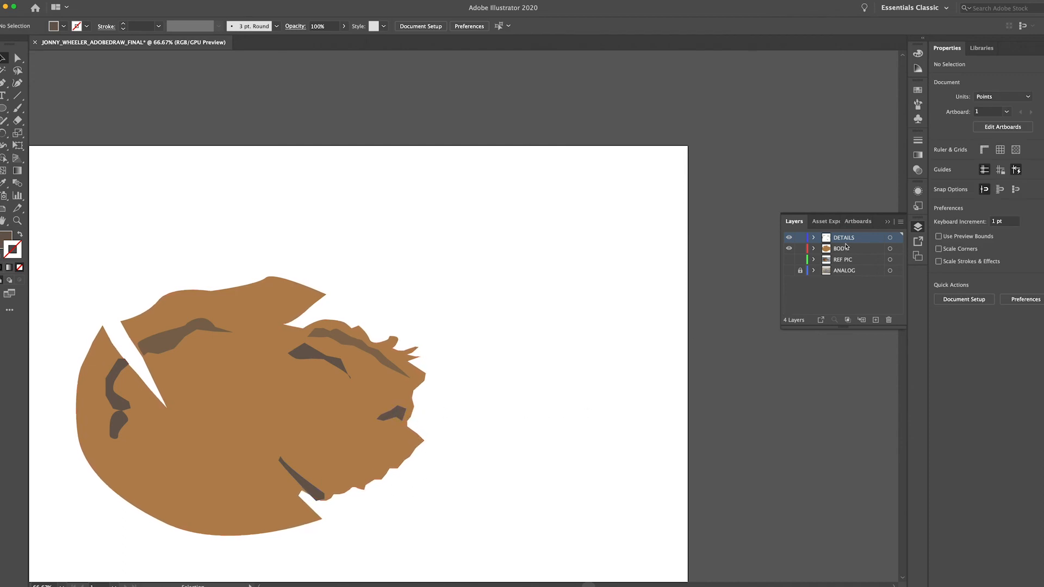
Hide the BODY layer and show the ANALOG sketch under the DETAILS layer, with REF PIC hidden
left_click(789, 249)
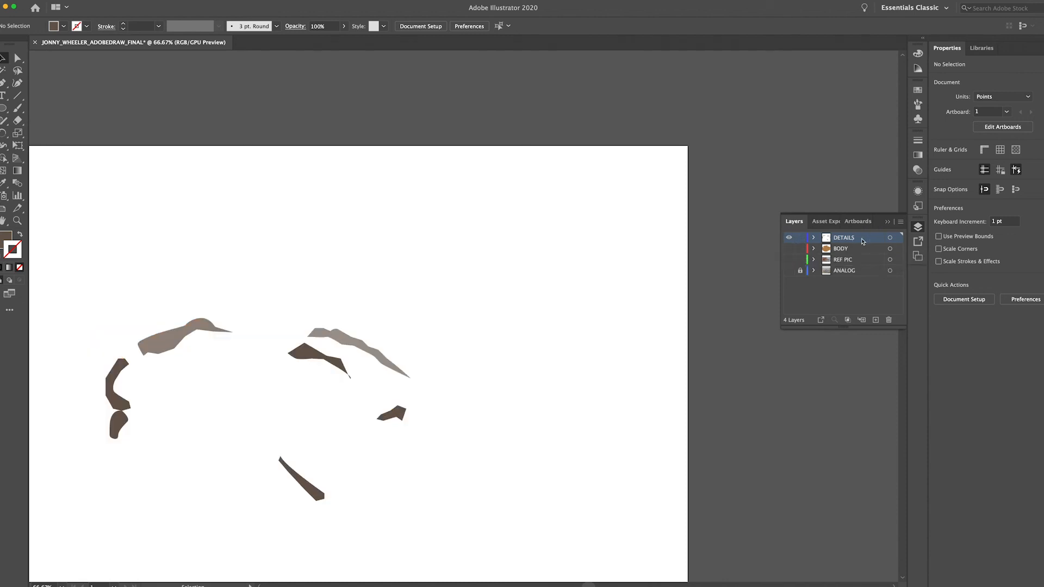
left_click(789, 260)
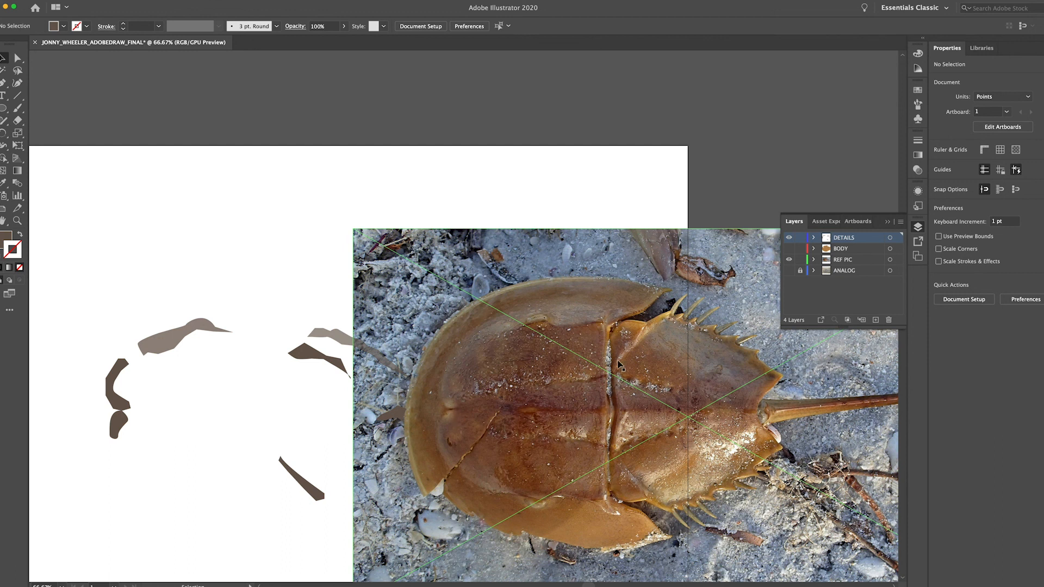
left_click(789, 270)
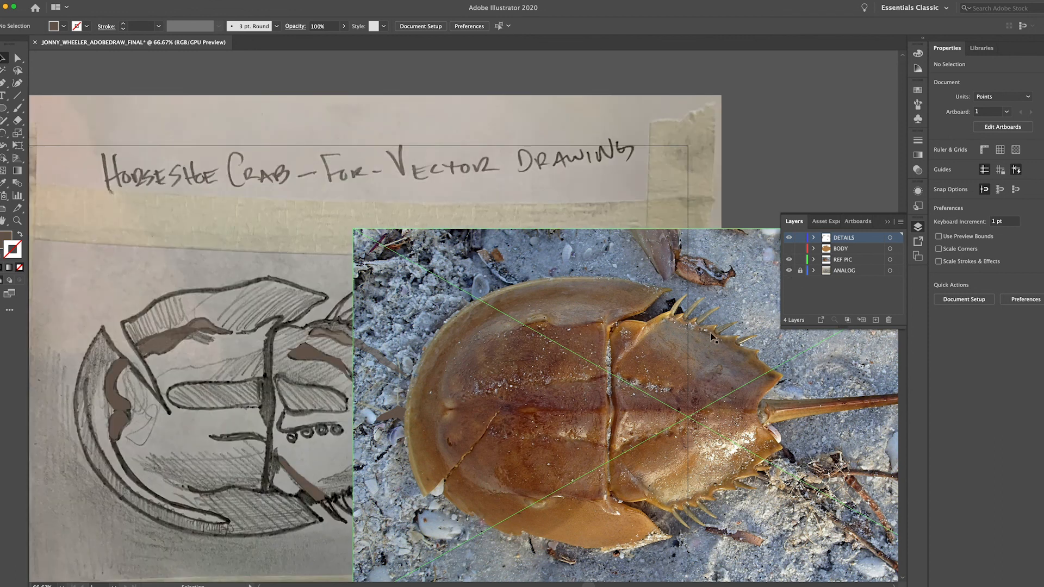
left_click(789, 260)
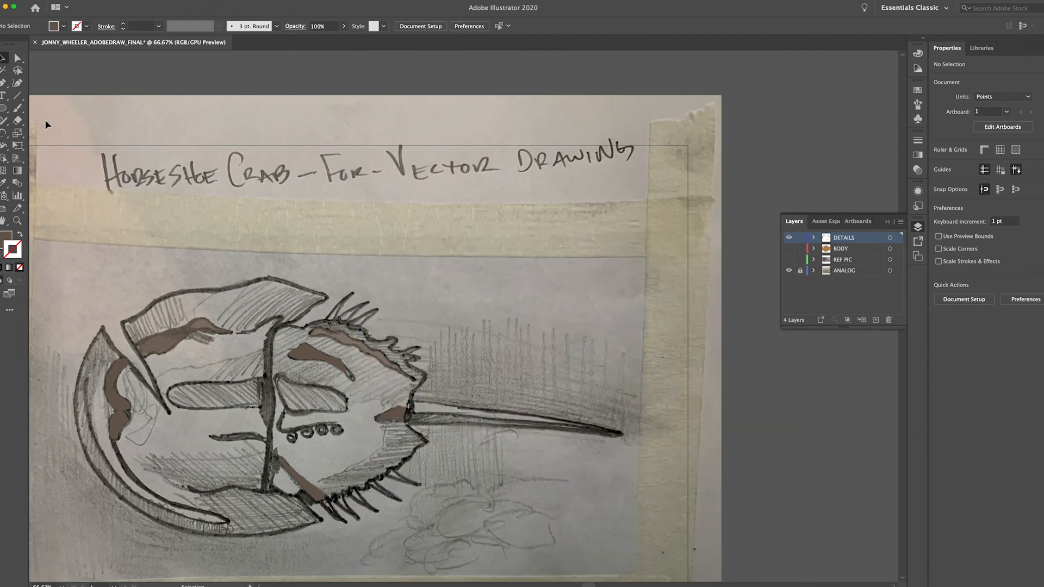
Trace the long central bar on the front shell as a closed Pen shape
left_click(3, 83)
left_click_drag(264, 378, 201, 414)
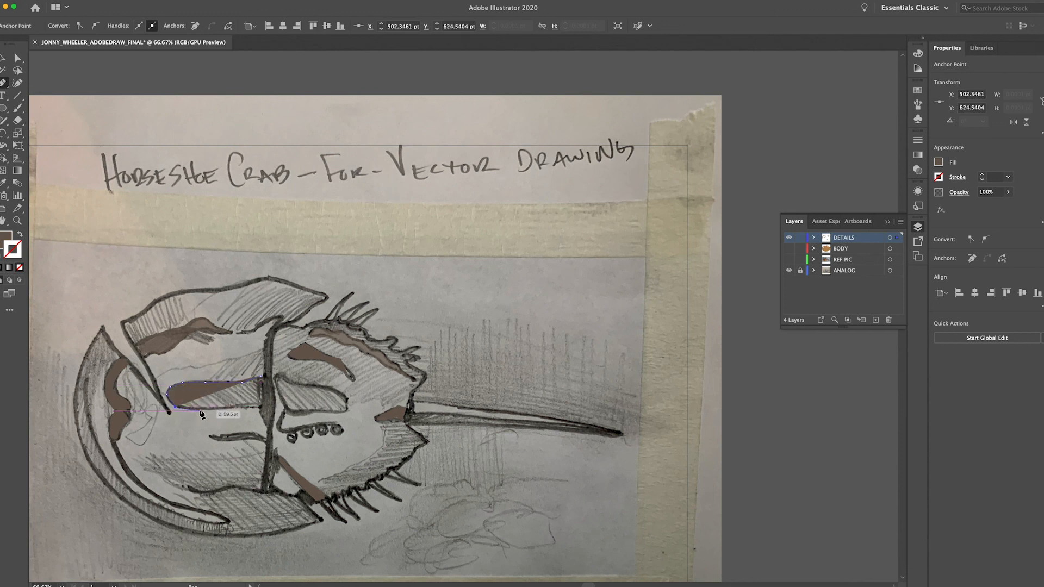
left_click(201, 411)
left_click(224, 408)
left_click(247, 406)
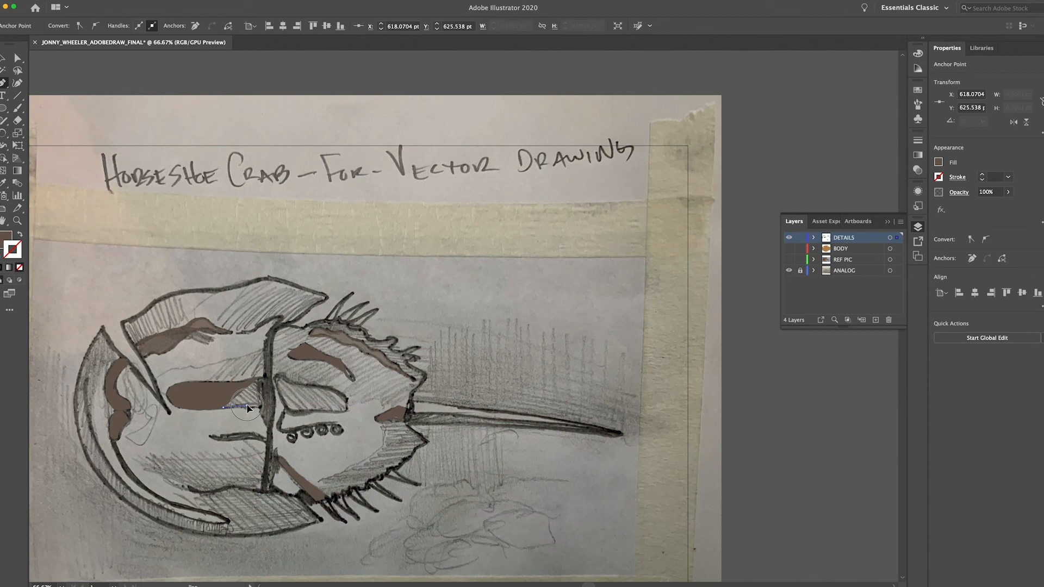
left_click(261, 411)
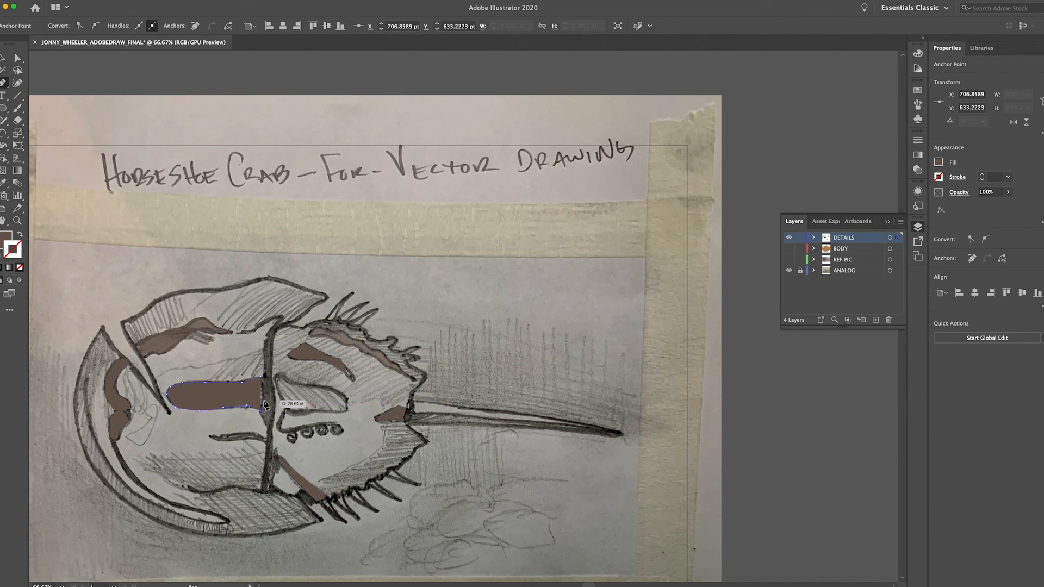
left_click(261, 376)
Trace the central hatched marking on the rear shell, just behind the hinge line, as a closed Pen shape
left_click(281, 377)
left_click(275, 379)
left_click(278, 391)
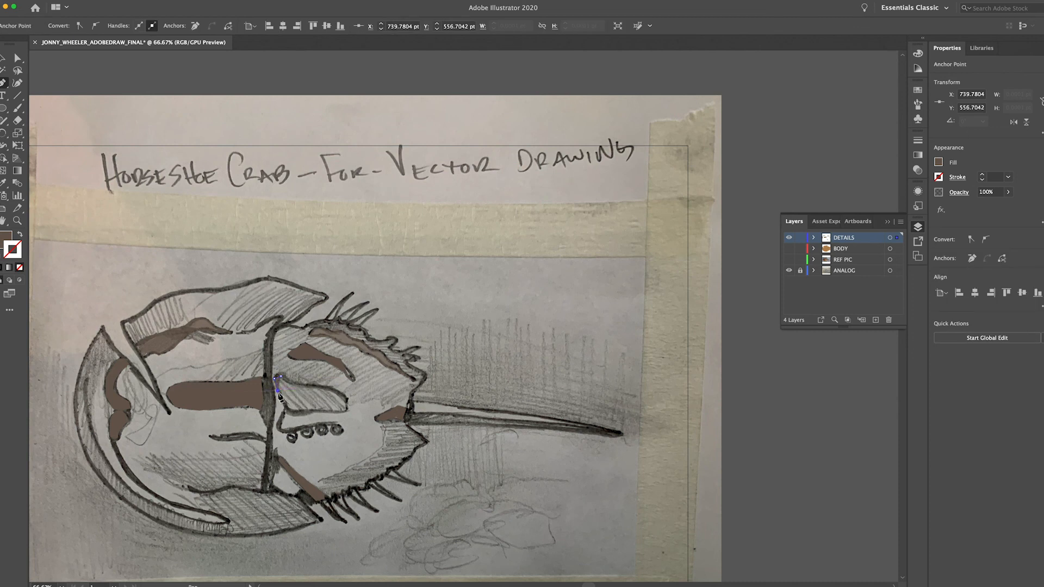
left_click(284, 410)
left_click_drag(308, 413, 343, 418)
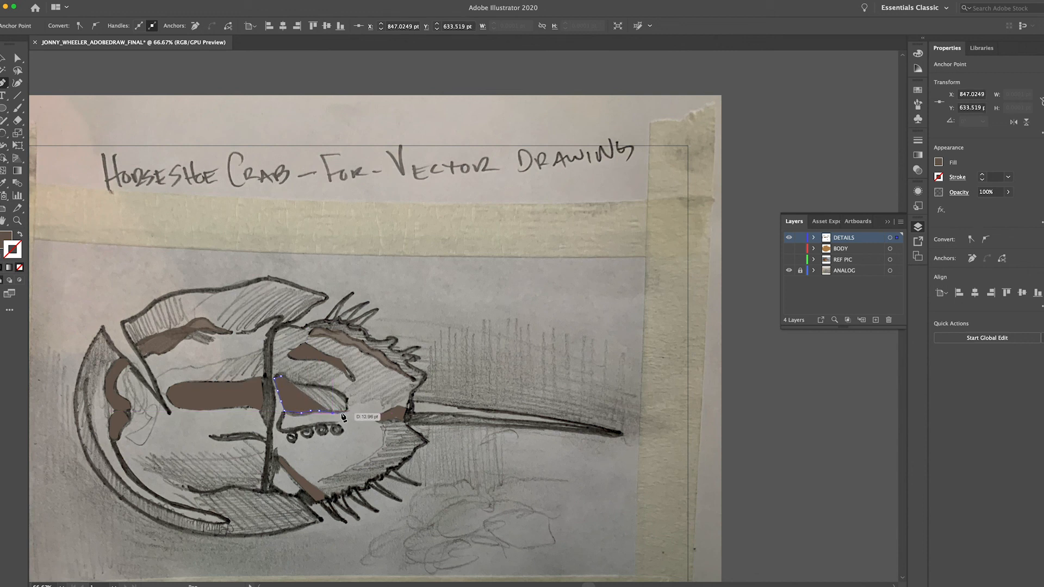
left_click_drag(348, 399, 286, 380)
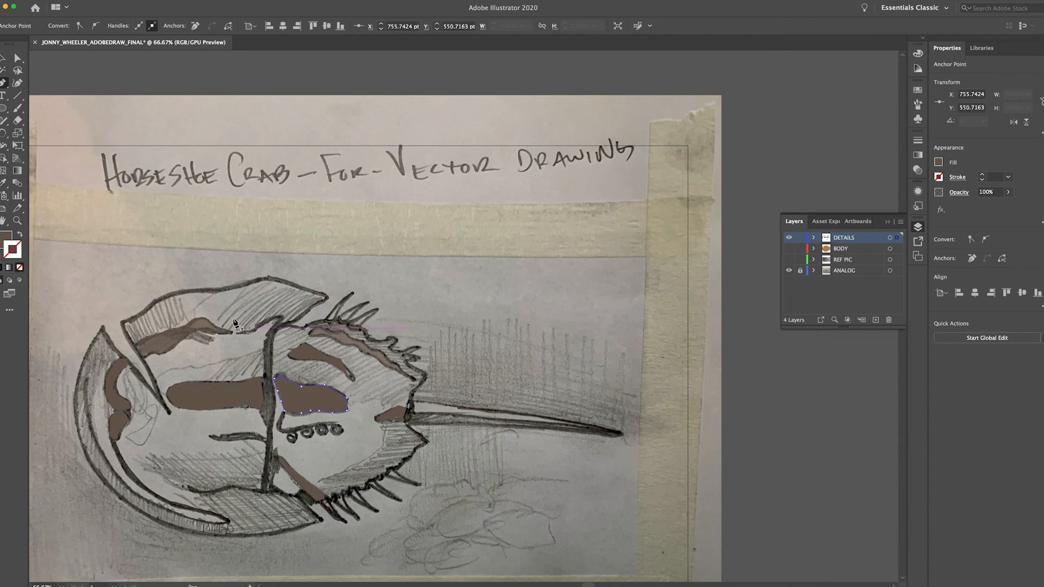
Select both central bar shapes together and show the REF PIC layer
key("v")
left_click(238, 402, "shift")
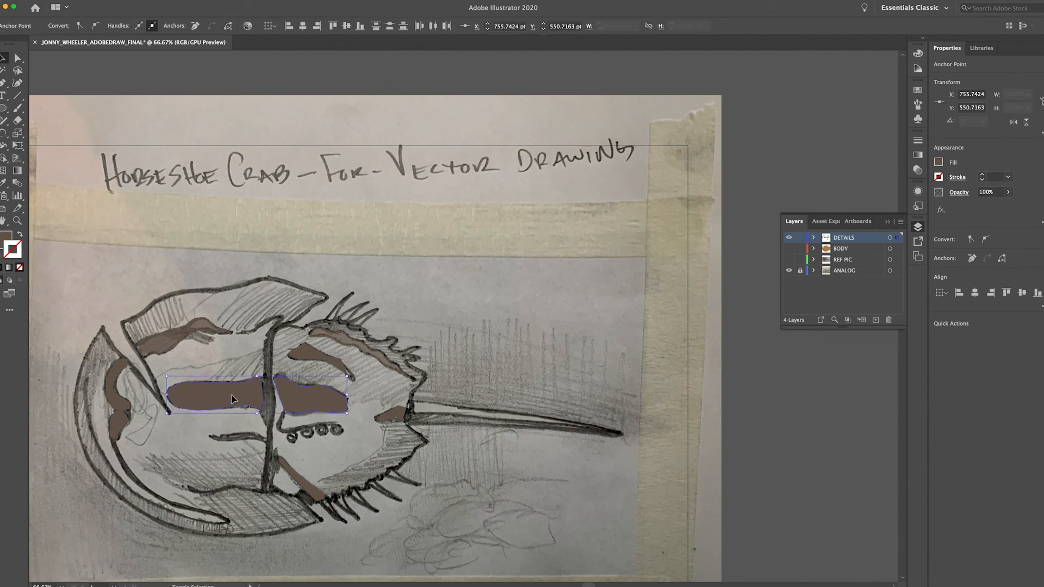
left_click(828, 264)
left_click(789, 261)
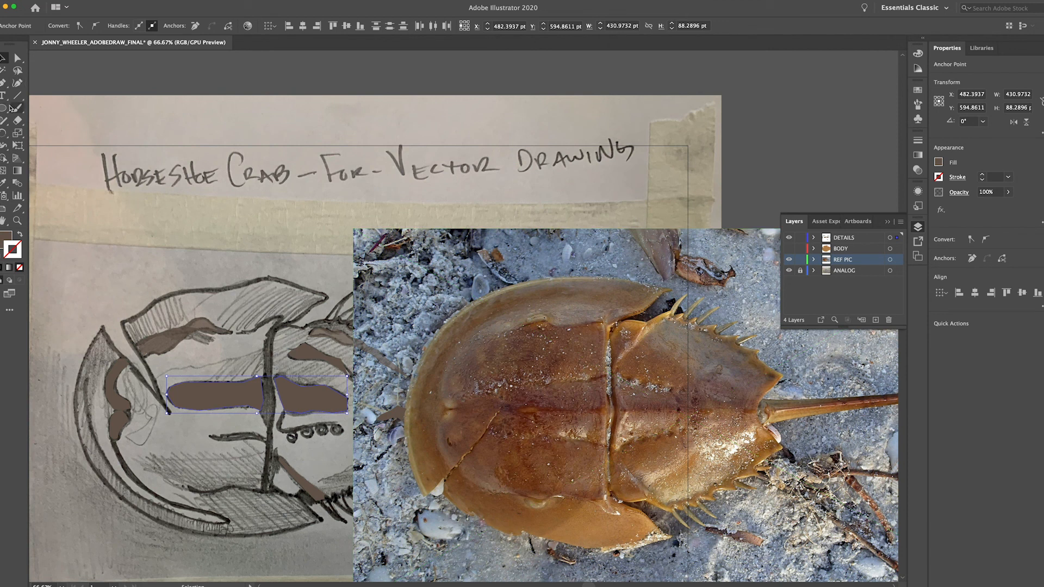
Fill both central bars with a dark reddish brown sampled from the middle ridge of the shell in the photo
left_click(4, 183)
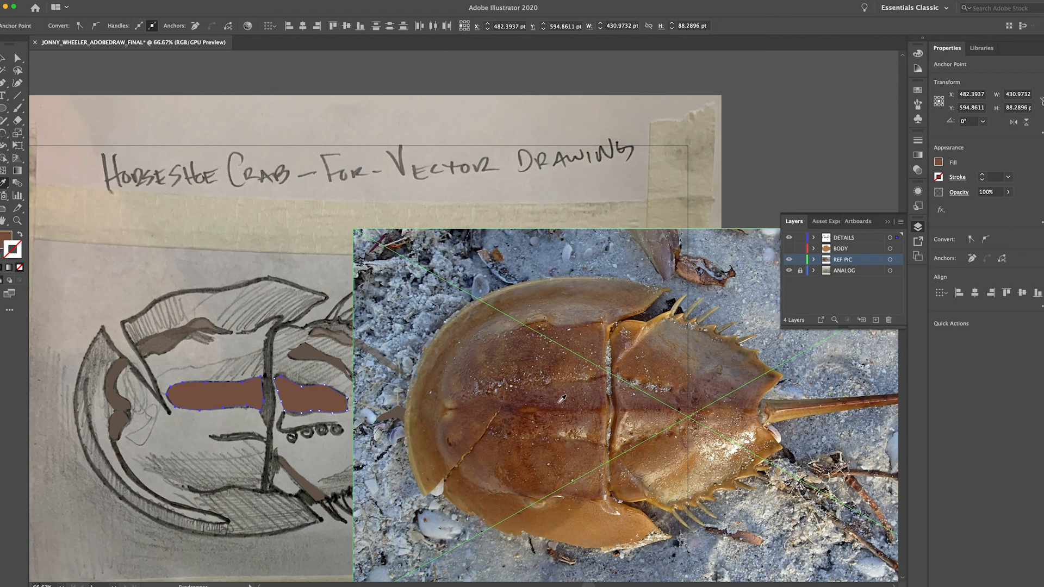
left_click(557, 406)
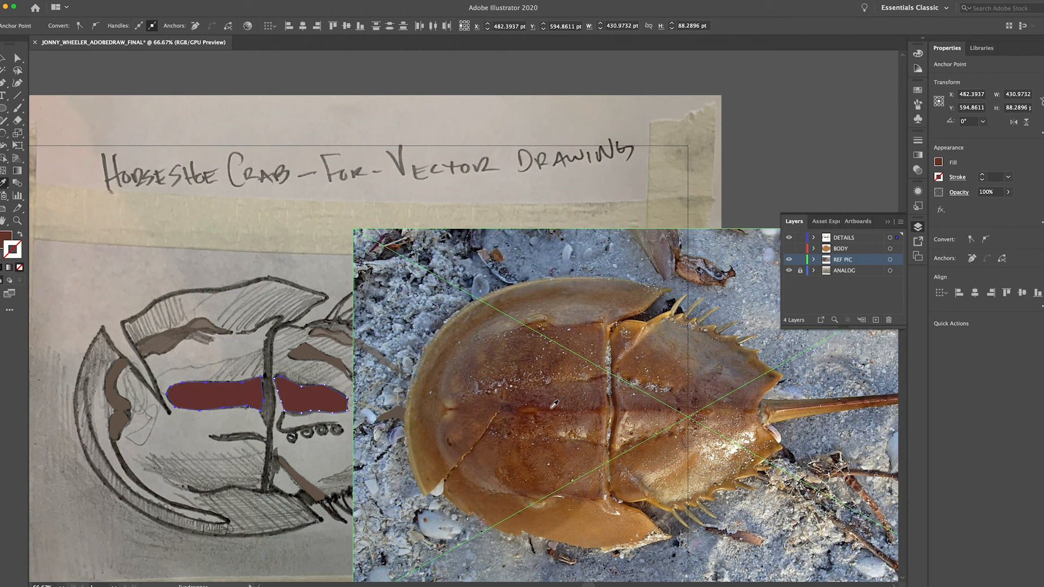
left_click(552, 403)
left_click(560, 405)
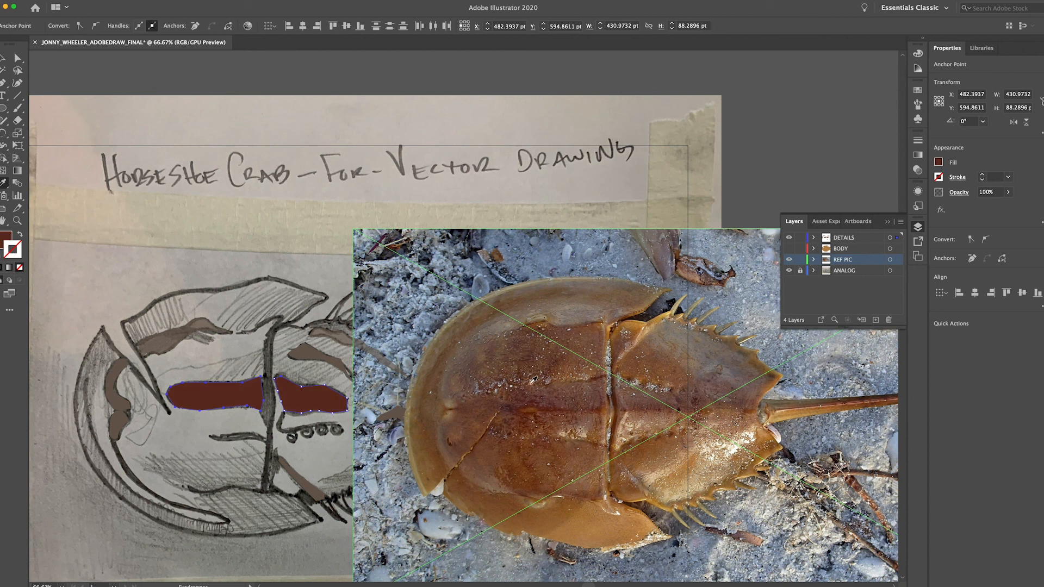
left_click(2, 60)
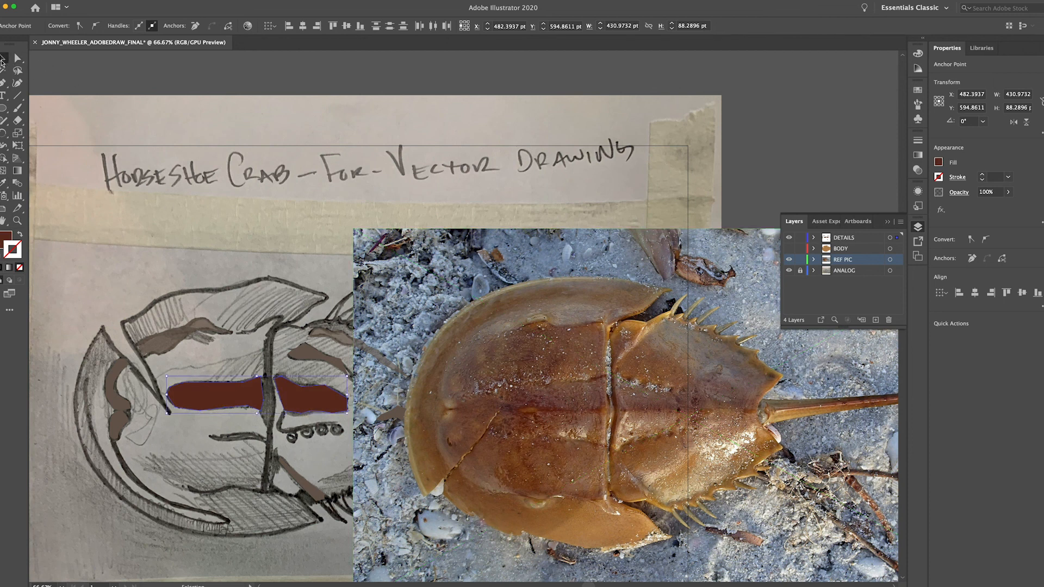
Deselect the bars, hide the REF PIC layer and show the BODY layer
left_click(268, 344)
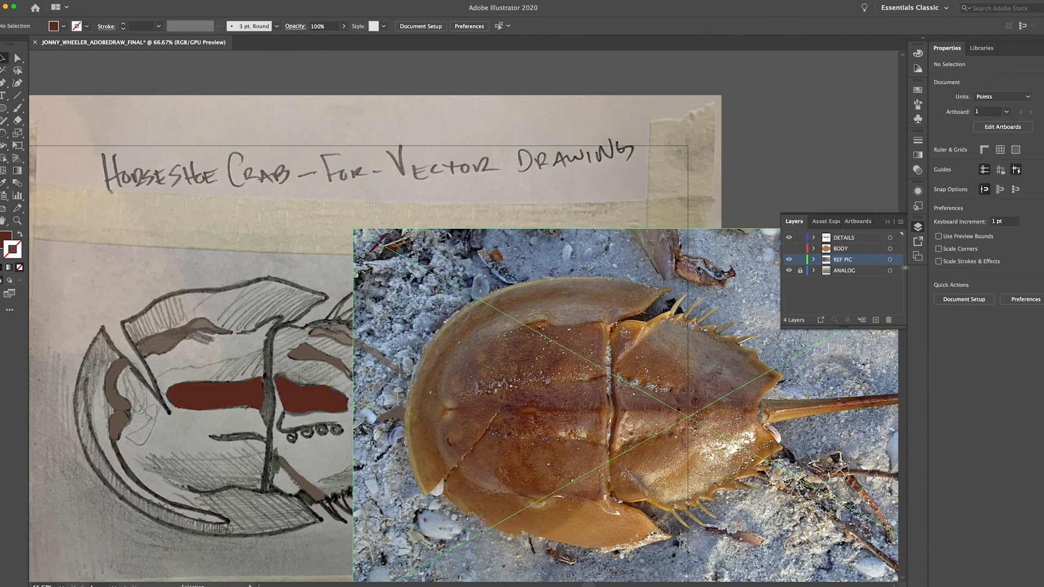
left_click(789, 260)
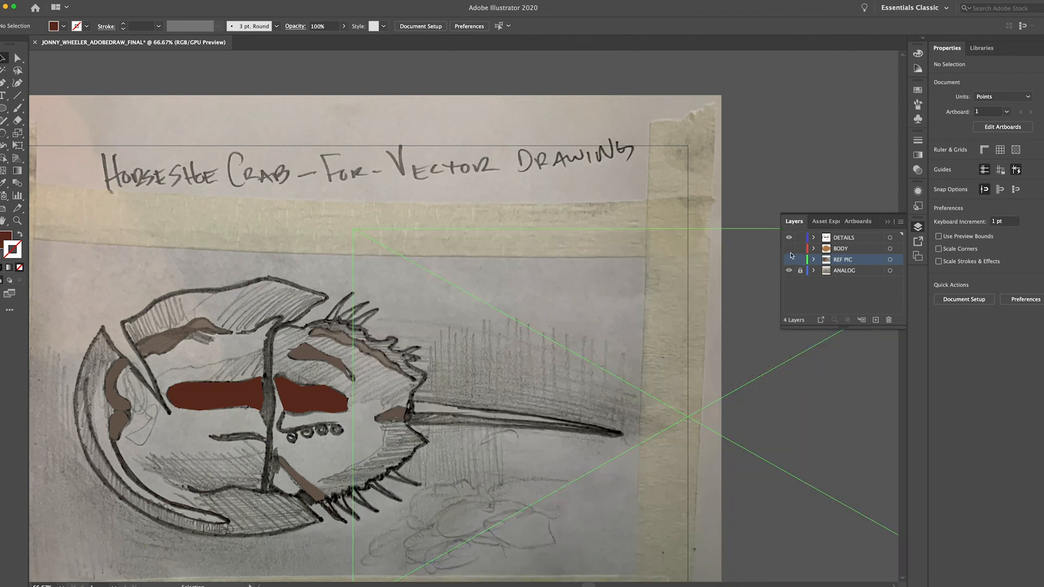
left_click(789, 248)
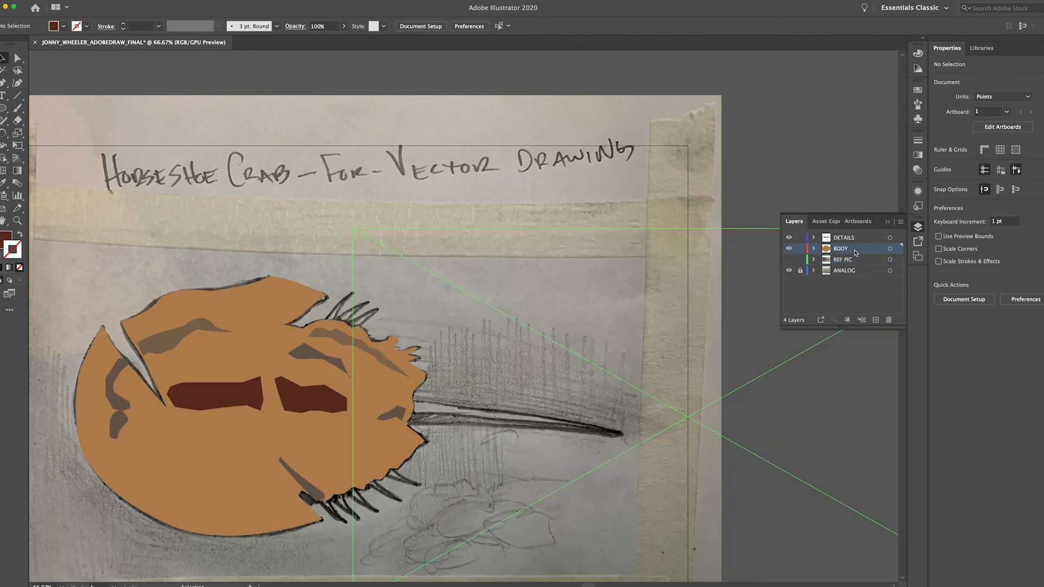
Select the two dark red central bars and set their opacity to 90%
left_click(318, 400)
left_click(227, 396, "shift")
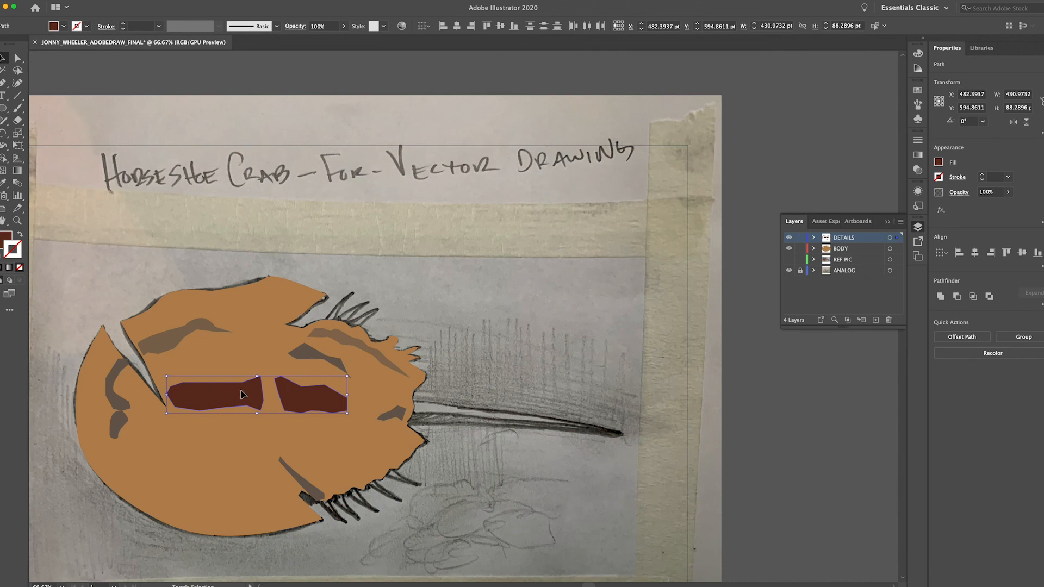
left_click(1009, 193)
left_click(999, 206)
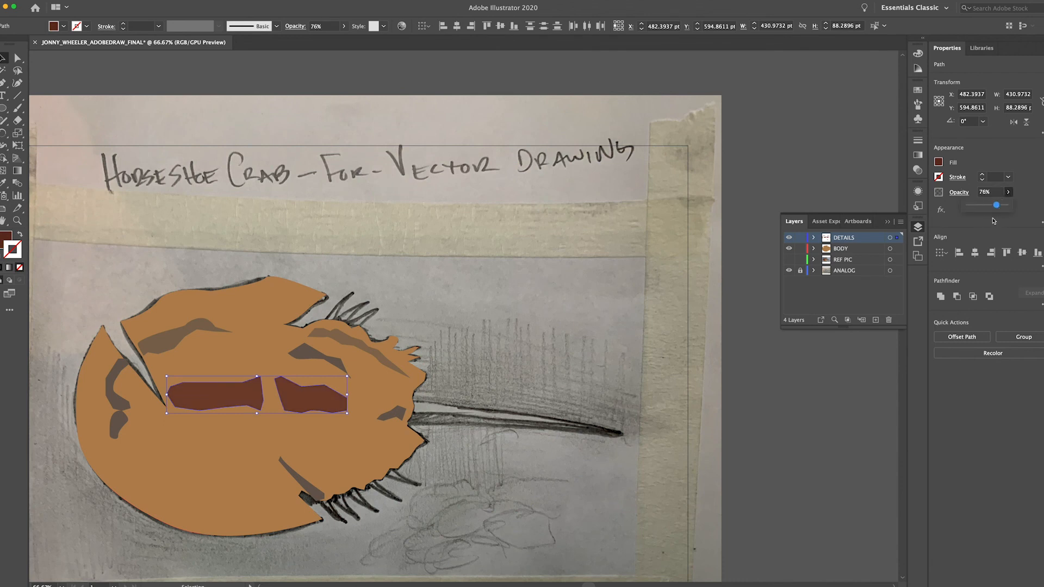
left_click(1003, 206)
left_click(1035, 216)
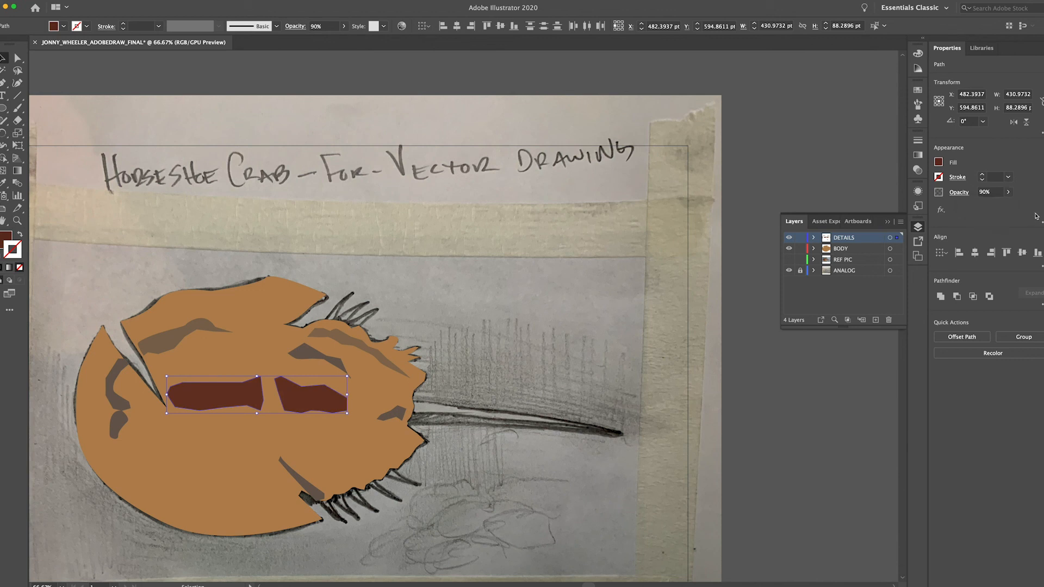
Hide the BODY and DETAILS layers and add a new layer above them
left_click(789, 248)
left_click(790, 238)
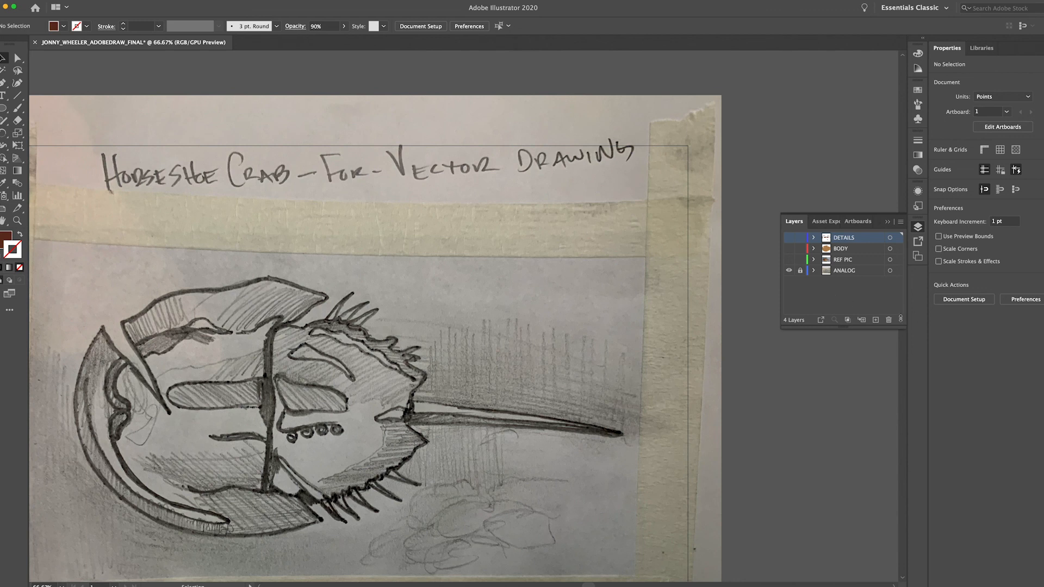
left_click(876, 321)
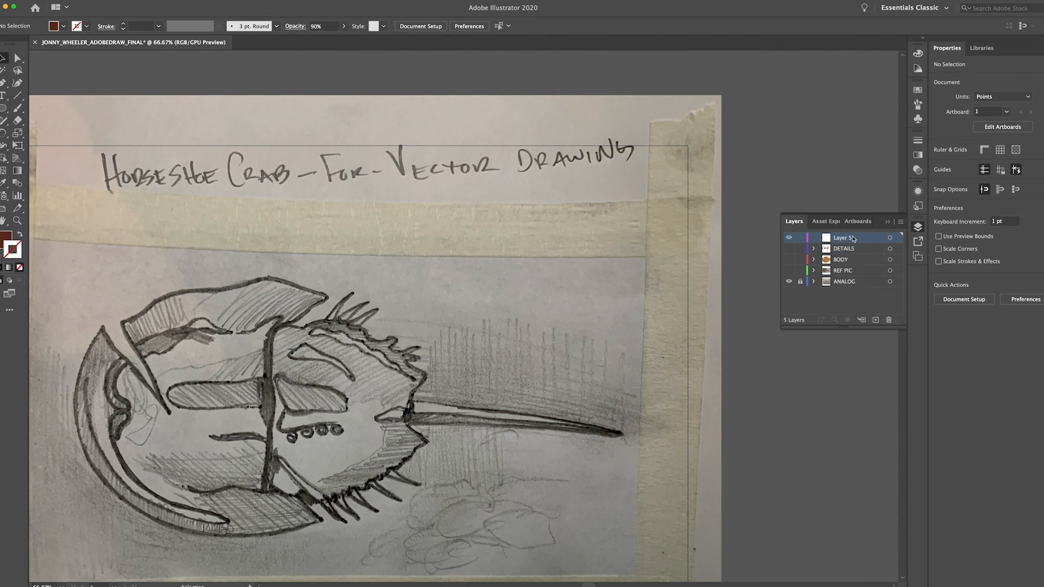
Name the new empty layer LEFT RIGHT
double_click(846, 238)
type("LEFT RIGHT")
left_click(837, 302)
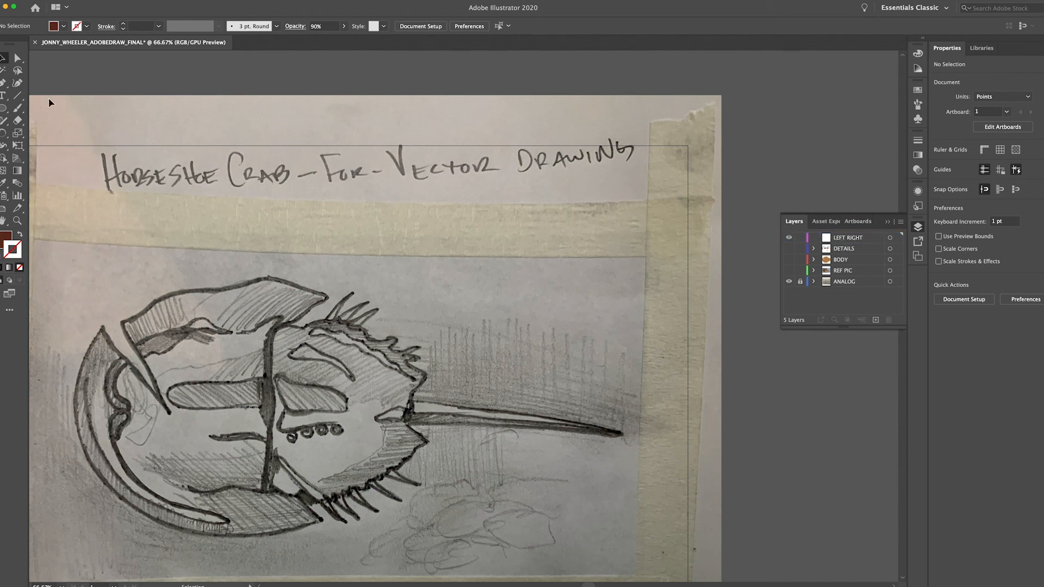
Start outlining the front shell panel with the Pen tool up the central seam, using no fill and a 2 pt black stroke
left_click(3, 83)
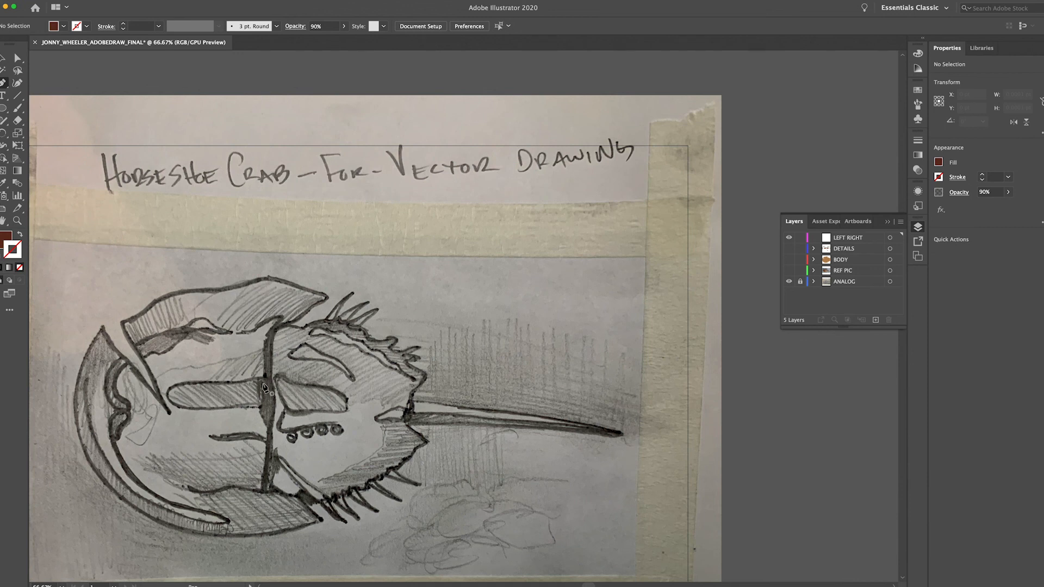
left_click_drag(262, 400, 270, 325)
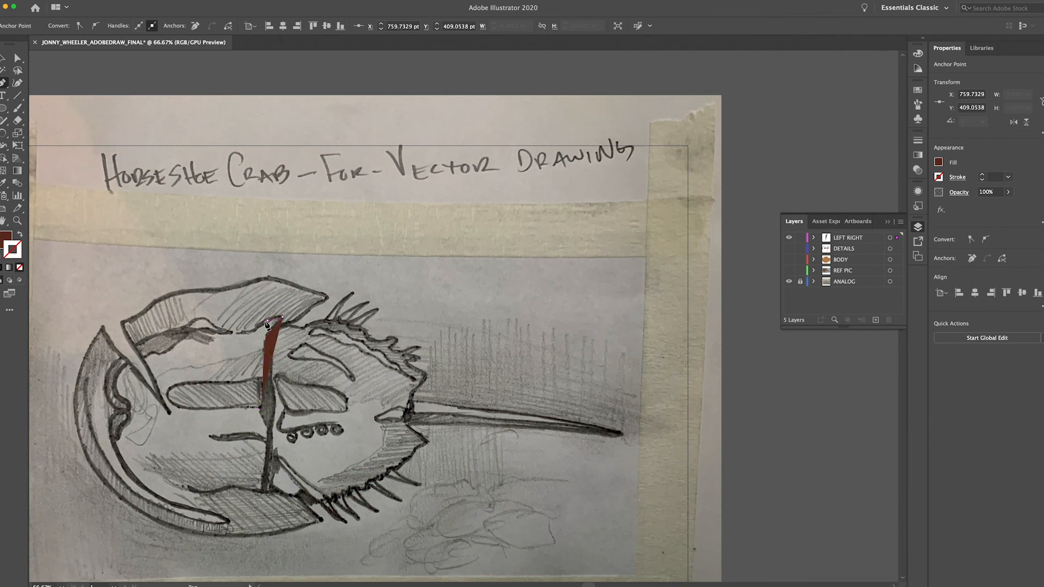
left_click(255, 330)
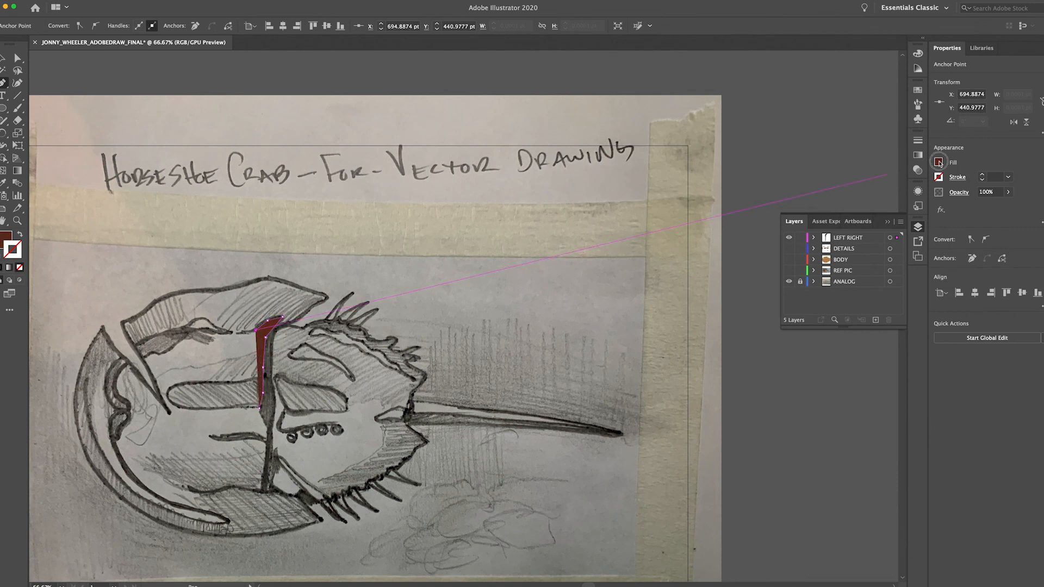
left_click(939, 162)
left_click(824, 200)
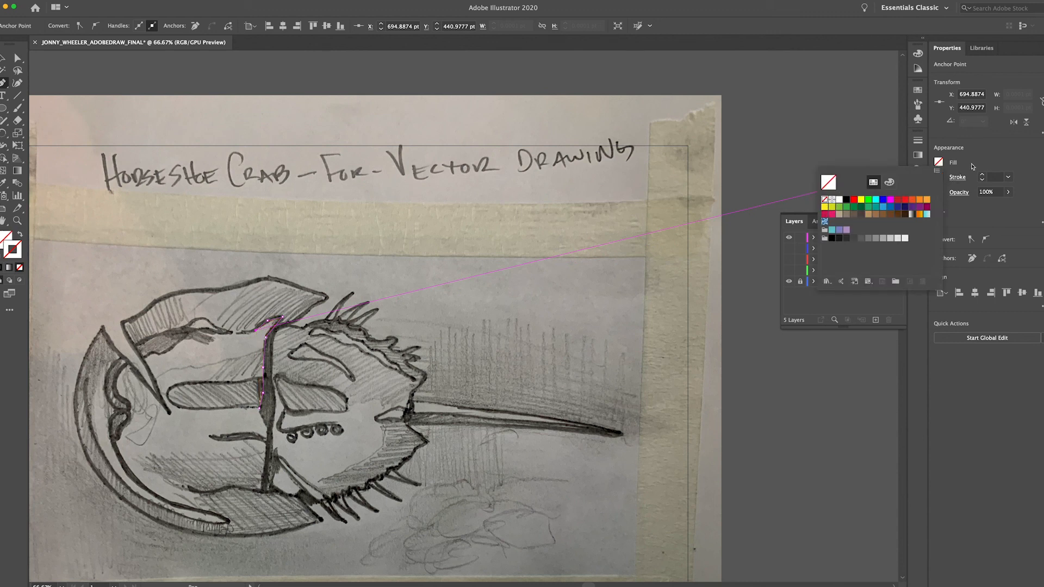
left_click(973, 166)
left_click(982, 177)
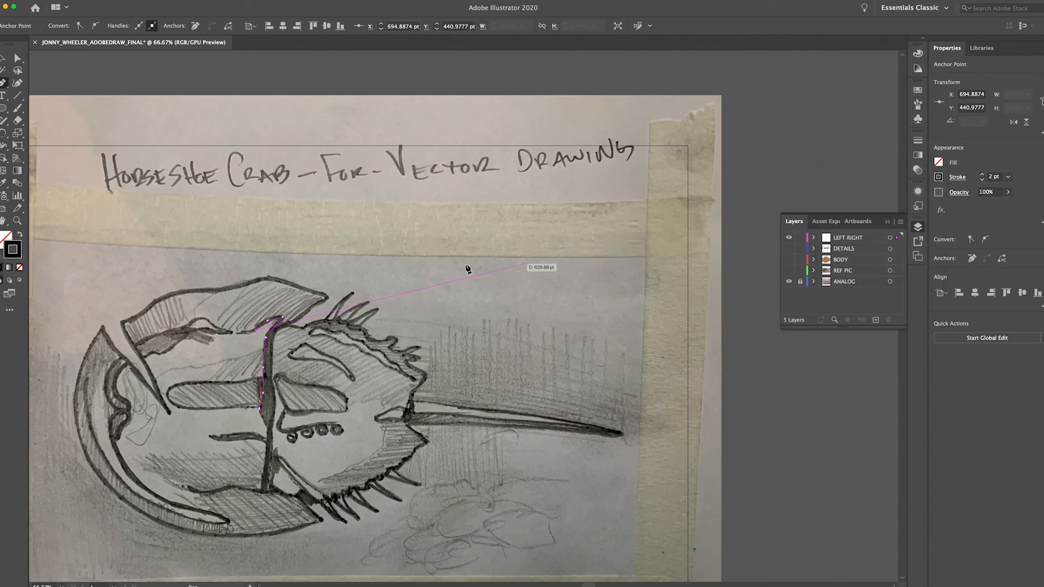
Trace the front panel's upper edge towards the head and continue the outline around the long pointed notch
left_click(224, 330)
left_click(206, 328)
left_click(191, 330)
left_click(168, 331)
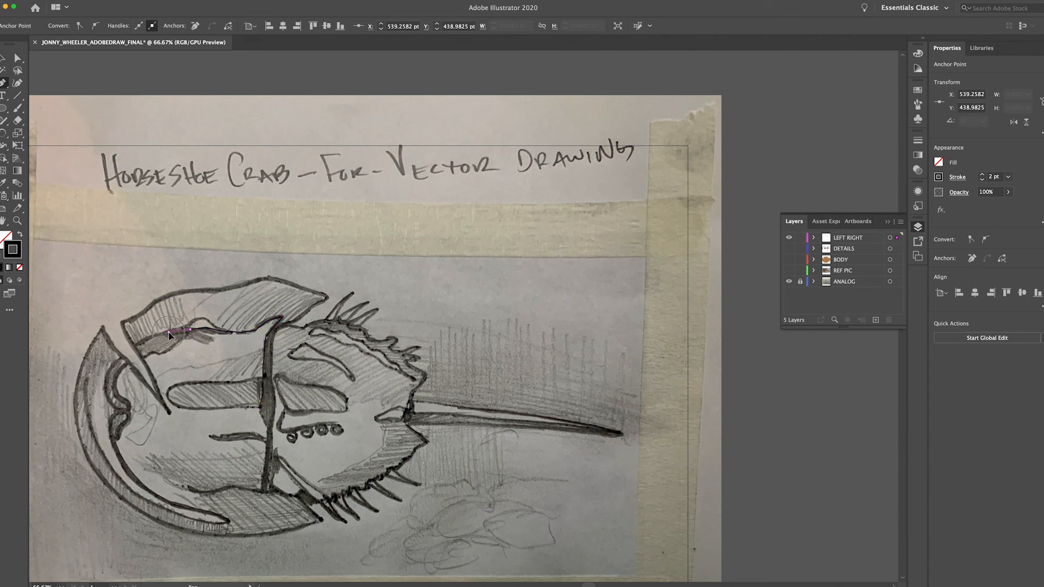
left_click(152, 337)
left_click(139, 346)
left_click(153, 373)
left_click(165, 406)
left_click(135, 373)
left_click(123, 358)
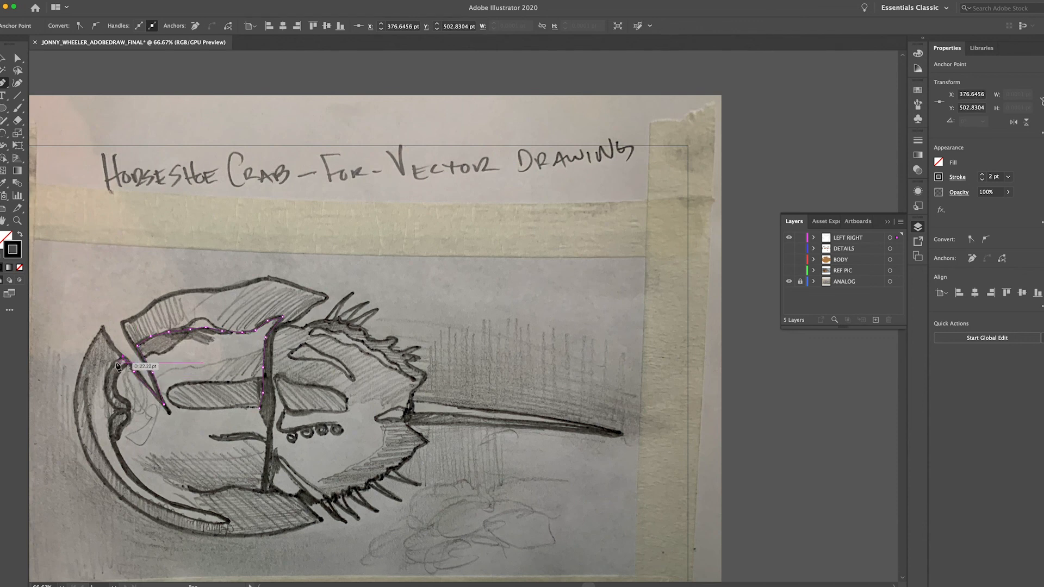
Continue the front panel's outline down its curved head edge and back along the lower edge to the central seam
left_click_drag(108, 372, 115, 448)
left_click(113, 445)
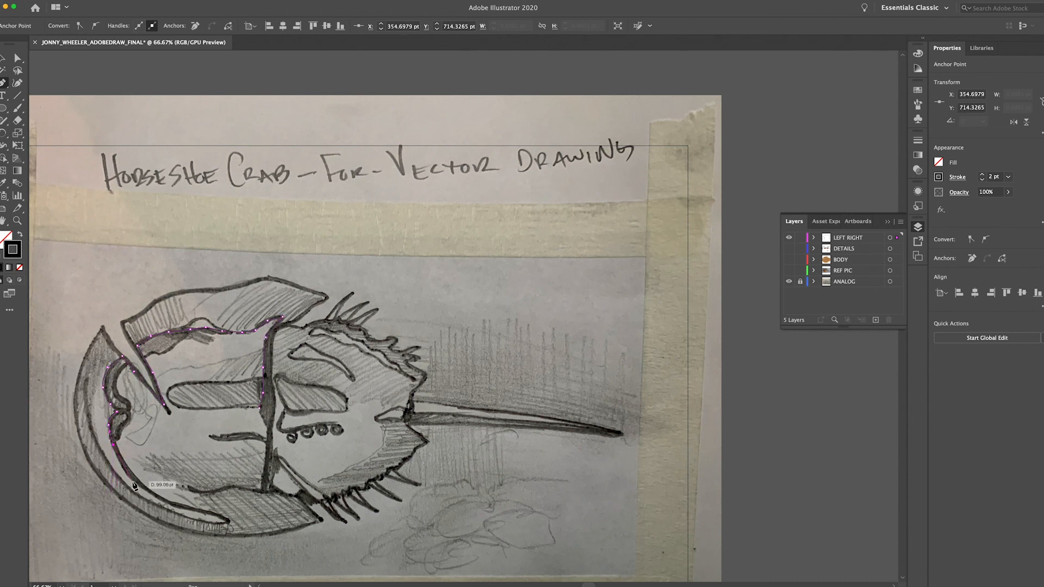
left_click(133, 484)
left_click_drag(155, 496, 206, 510)
left_click(193, 490)
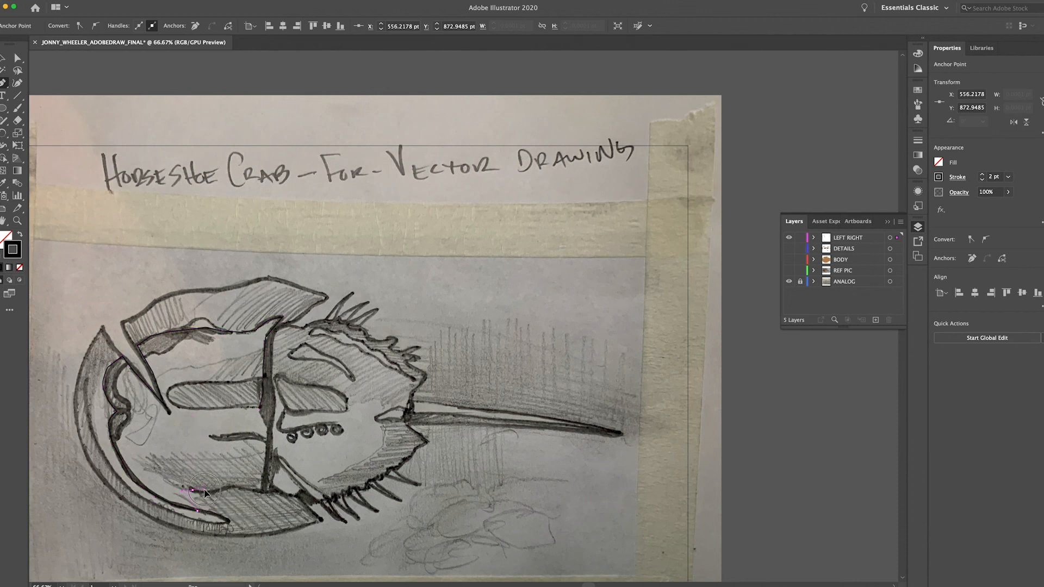
left_click_drag(206, 494, 225, 491)
left_click(259, 491)
Trace up the seam and around the narrow pointed slit, closing the front panel at about 430 by 464 pt
left_click_drag(260, 492, 265, 449)
left_click(266, 445)
left_click(248, 438)
left_click_drag(236, 445, 261, 417)
left_click(253, 432)
left_click(265, 437)
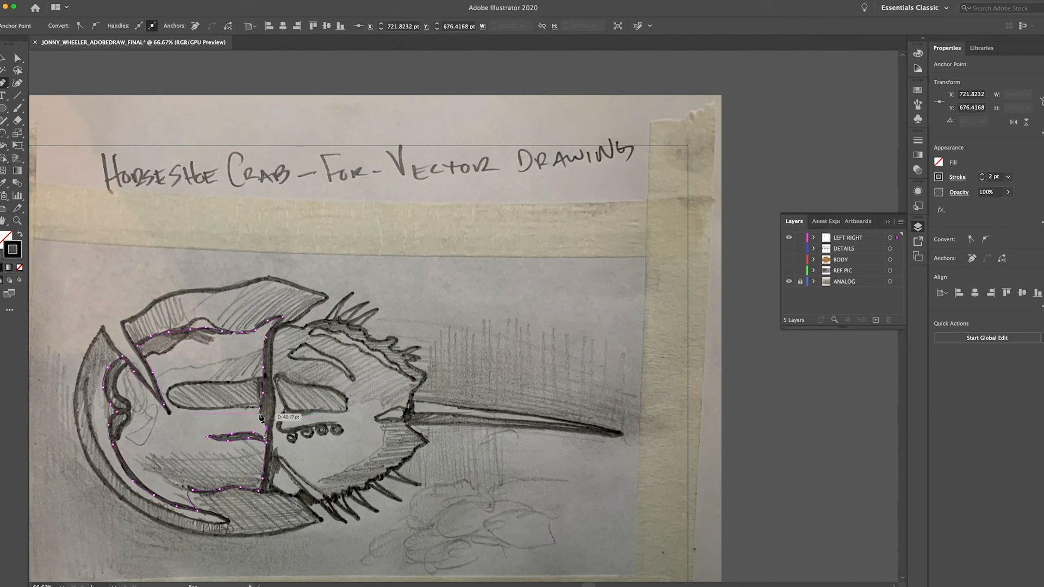
left_click(260, 408)
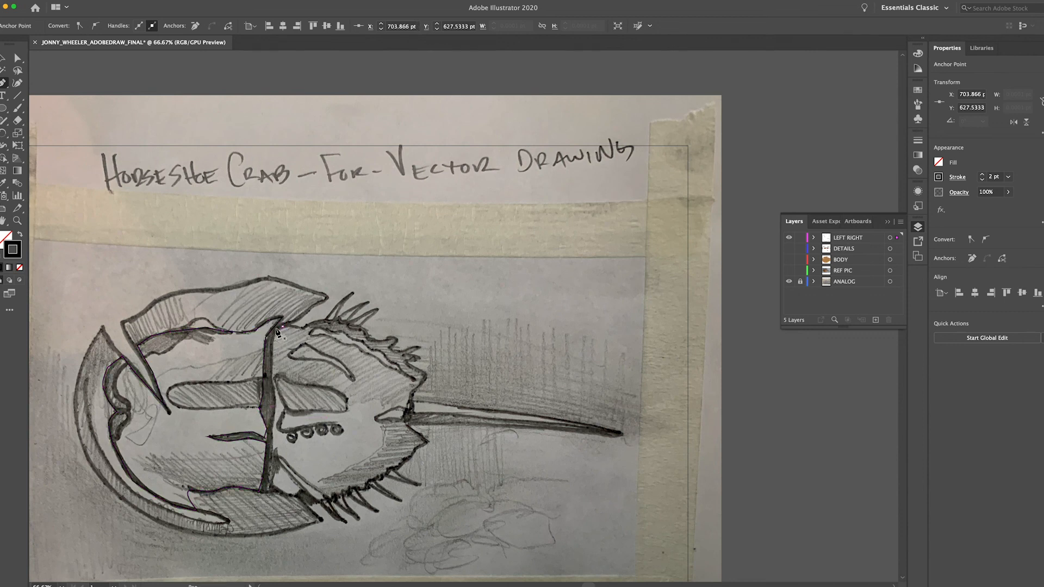
Outline the rear shell panel from the seam around the tail notch and upper edge as a closed path about 319 by 409 pt
mouse_move(275, 335)
left_mouse_down()
mouse_move(269, 488)
mouse_move(289, 498)
left_mouse_up()
left_click(298, 496)
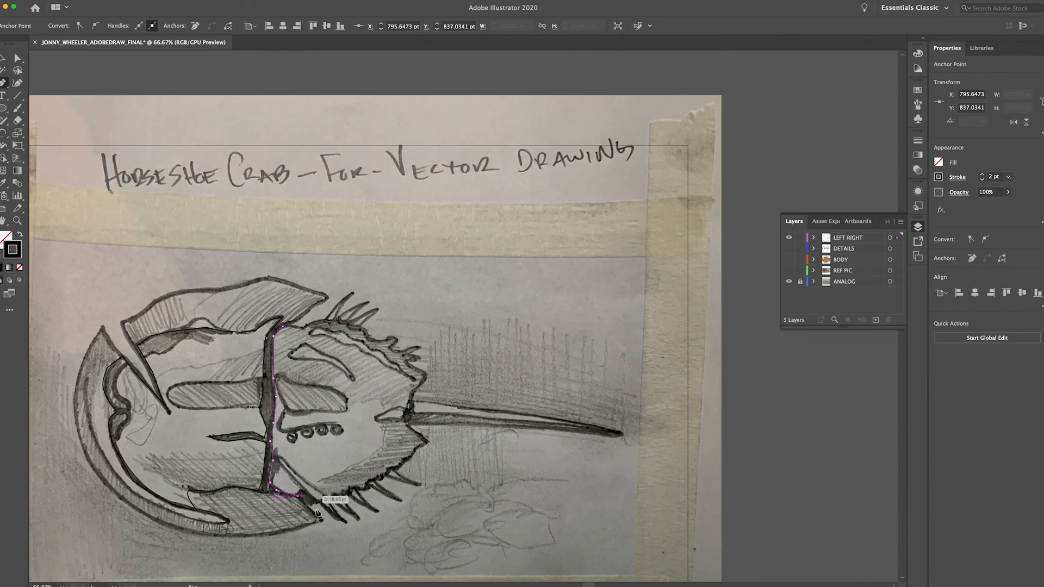
left_click_drag(302, 491, 383, 440)
left_click(387, 434)
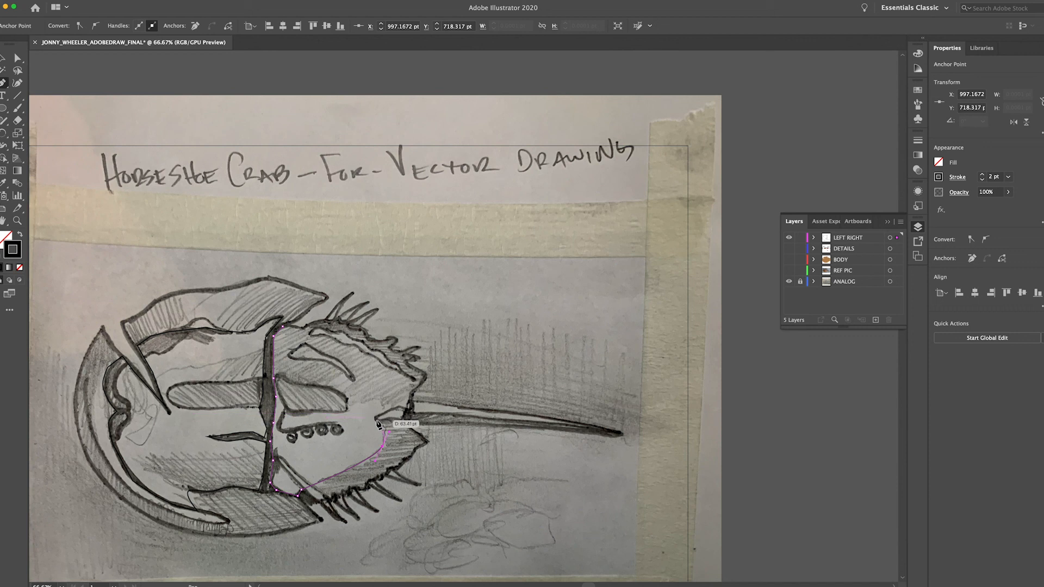
left_click_drag(382, 414, 391, 412)
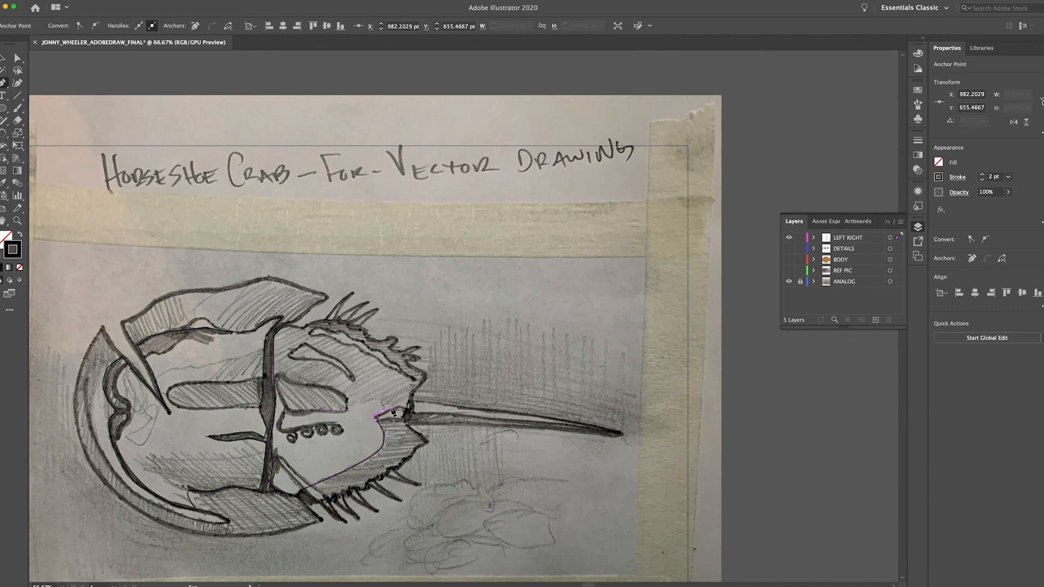
left_click(388, 407)
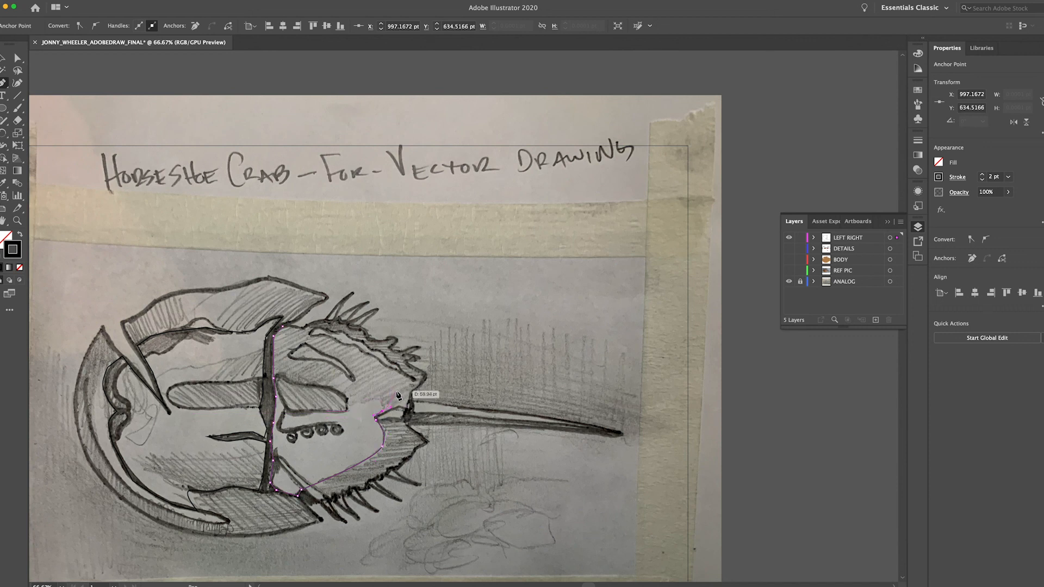
left_click(404, 389)
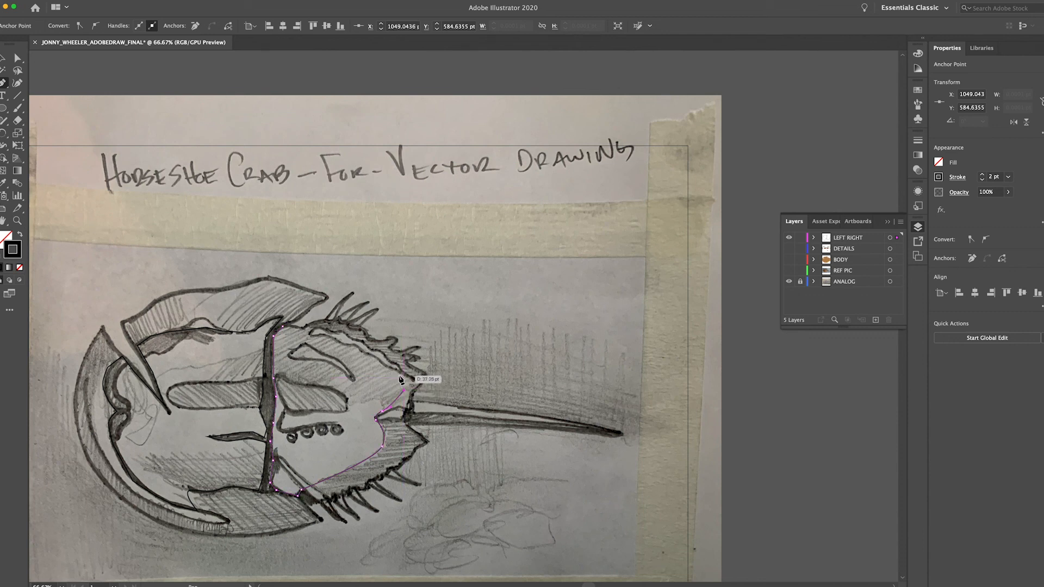
left_click(398, 371)
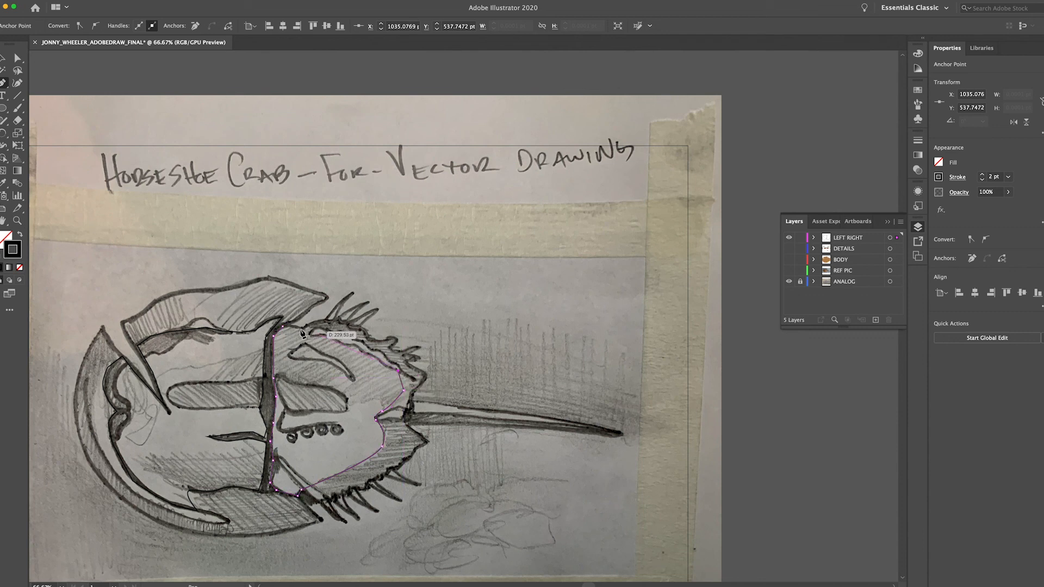
left_click(261, 338)
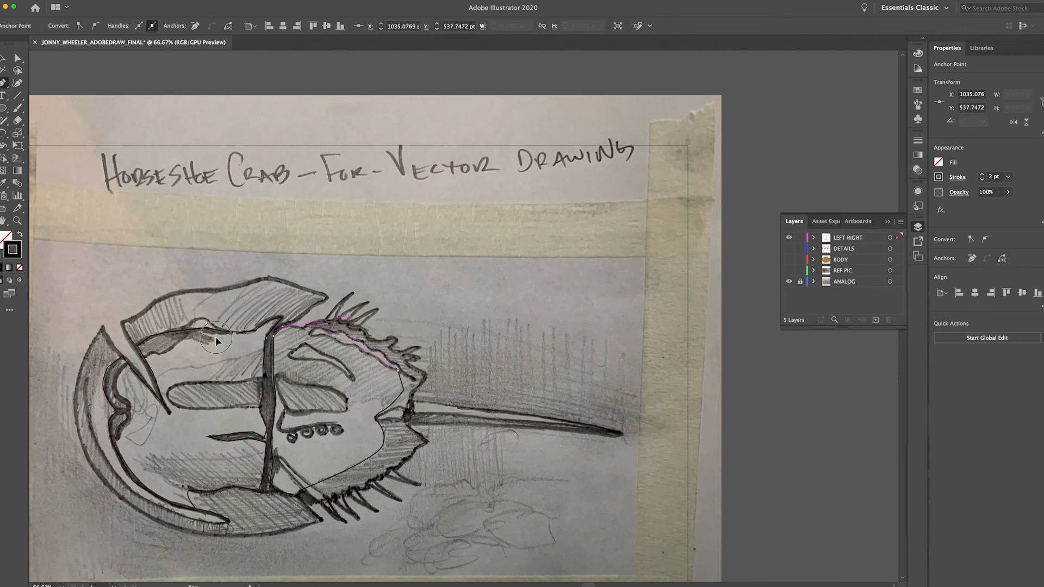
Select the traced front and rear shell panels together
key("v")
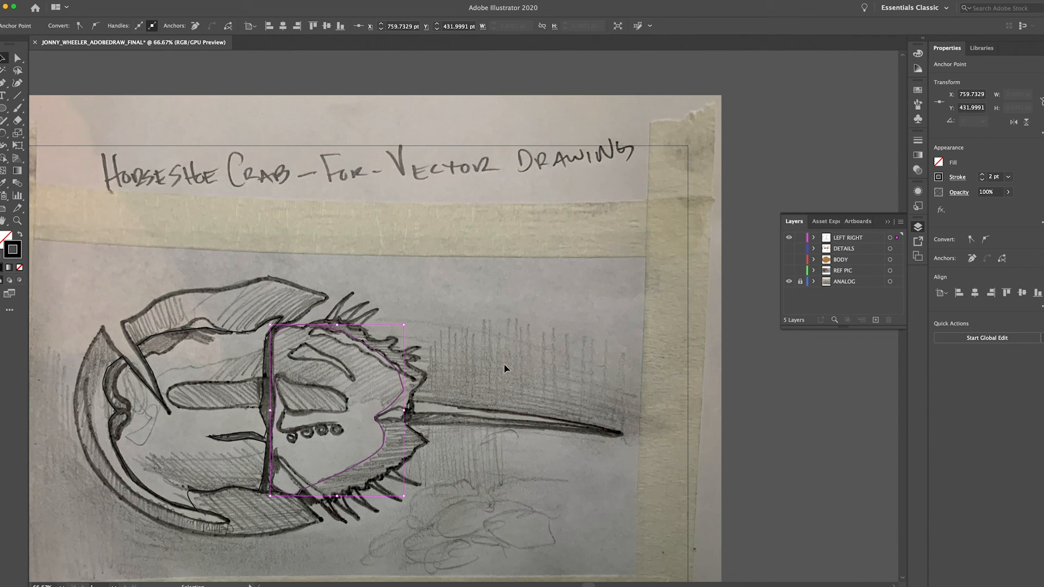
left_click(231, 349)
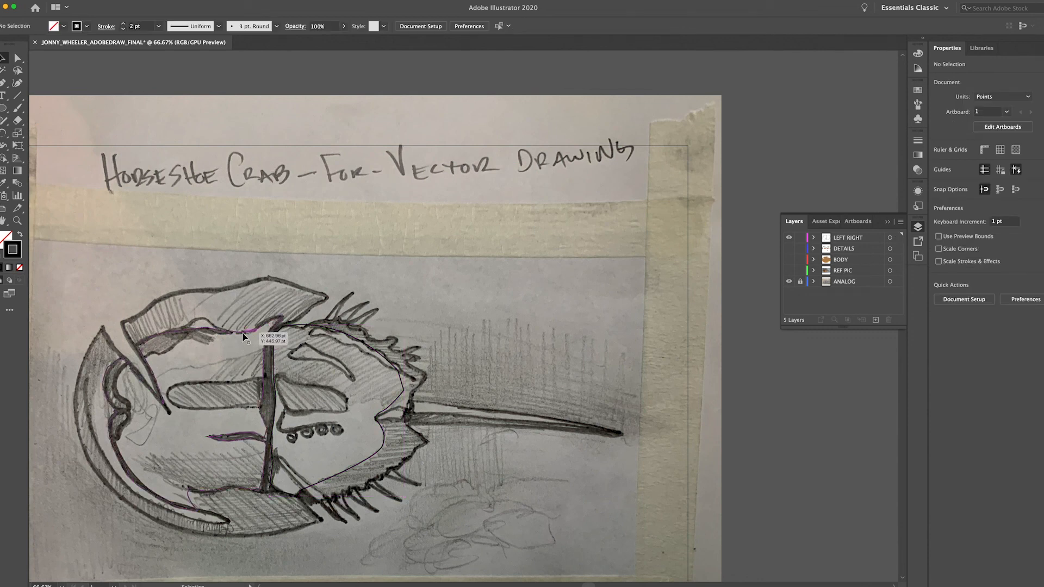
left_click(243, 337)
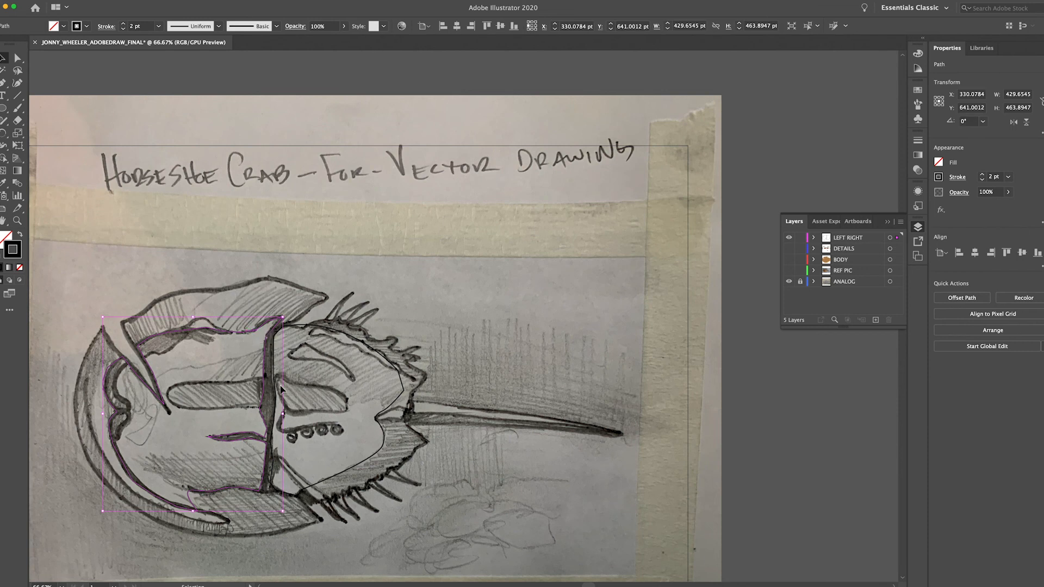
left_click(343, 336, "shift")
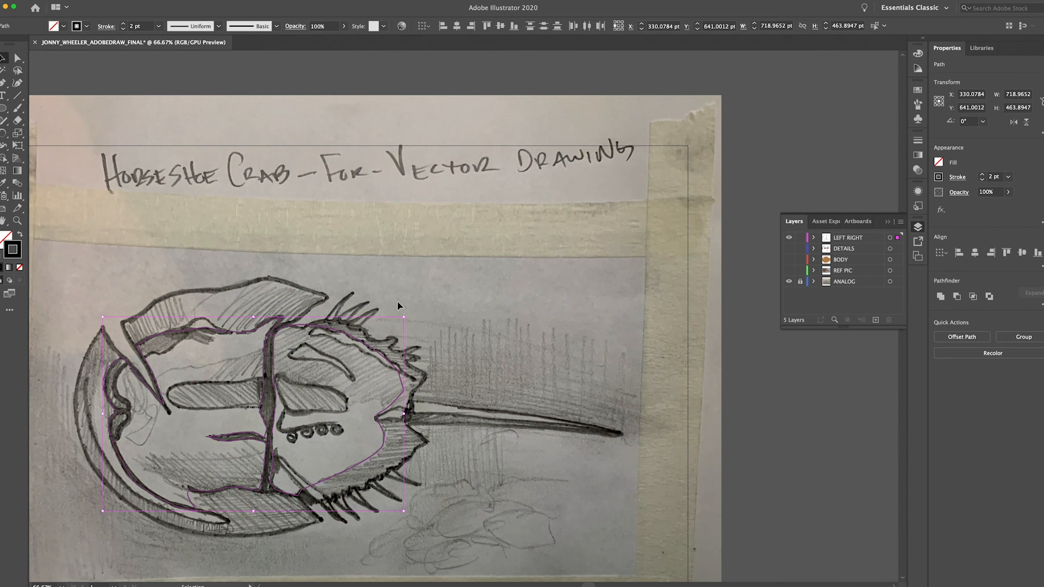
left_click(223, 329, "shift")
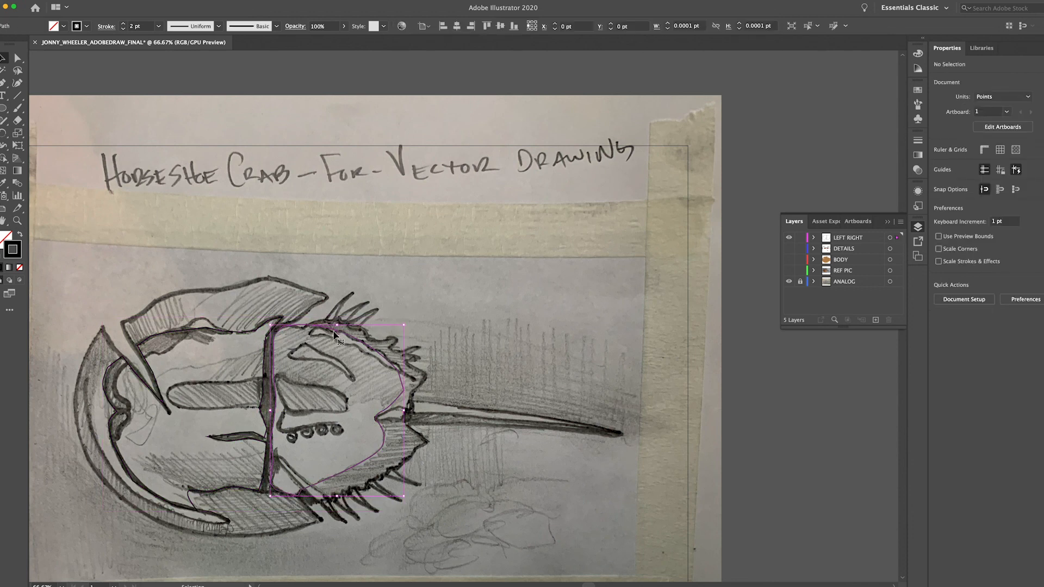
left_click(215, 328)
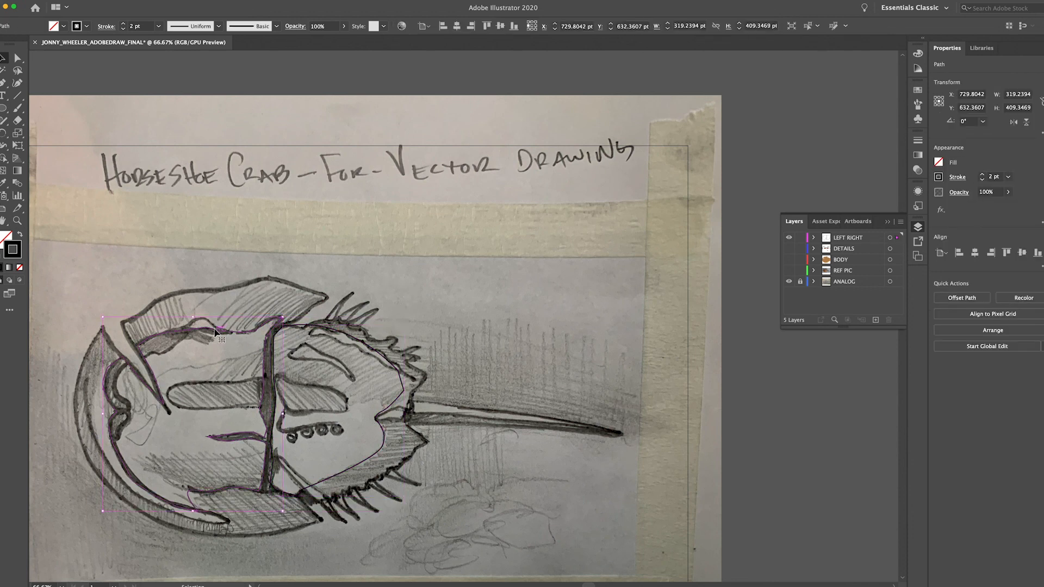
left_click(293, 328)
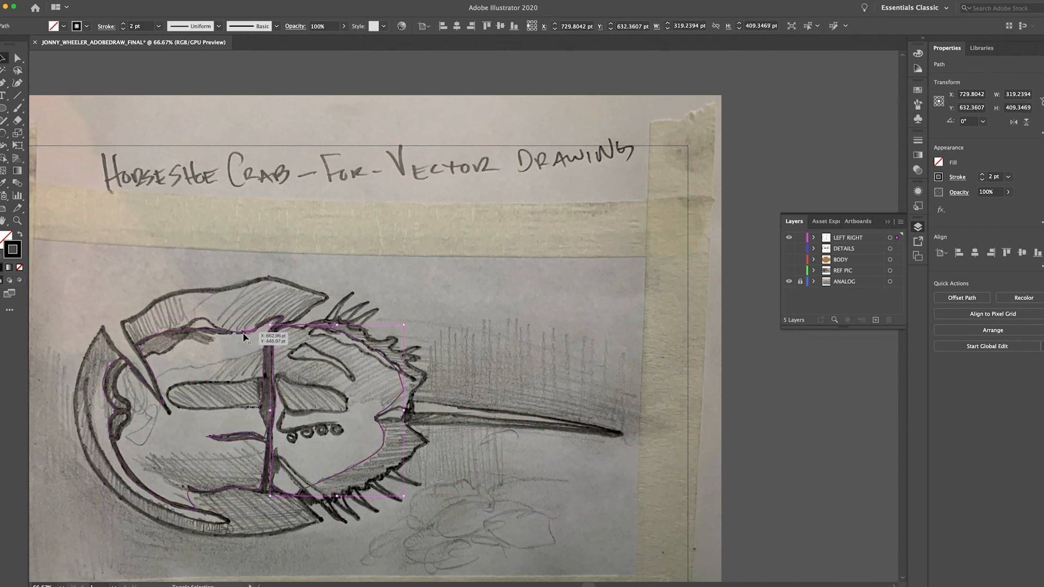
left_click(243, 333, "shift")
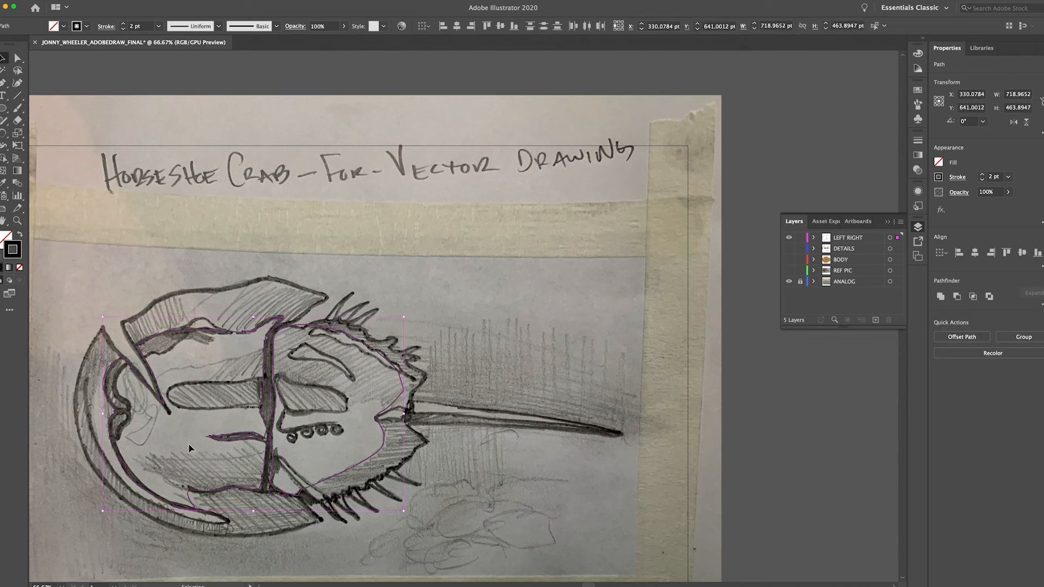
Show the REF PIC layer, fill both panels with a warm brown sampled from the photographed shell, and hide that layer again
left_click(789, 270)
left_click(3, 182)
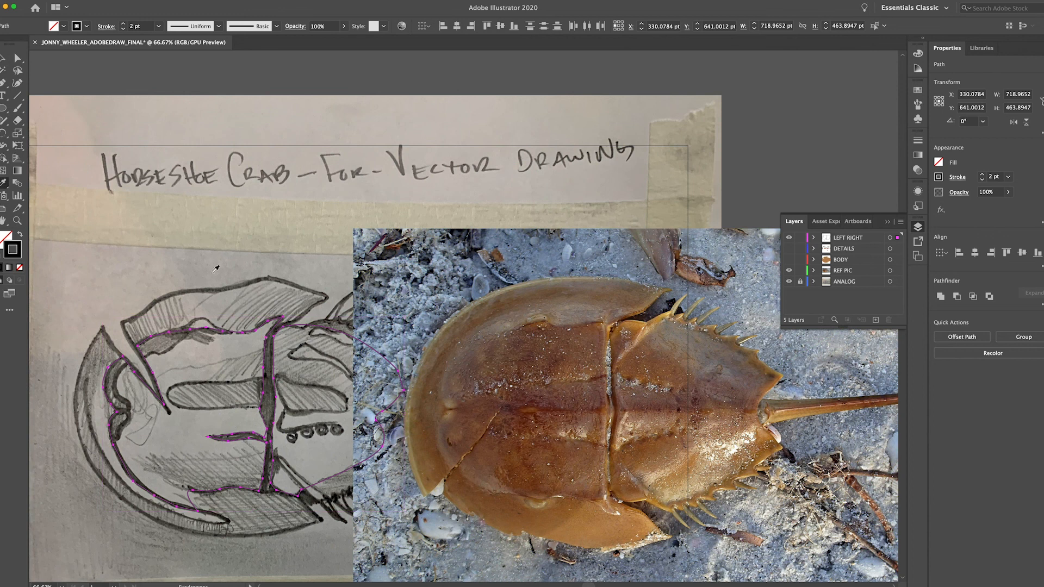
left_click(659, 349)
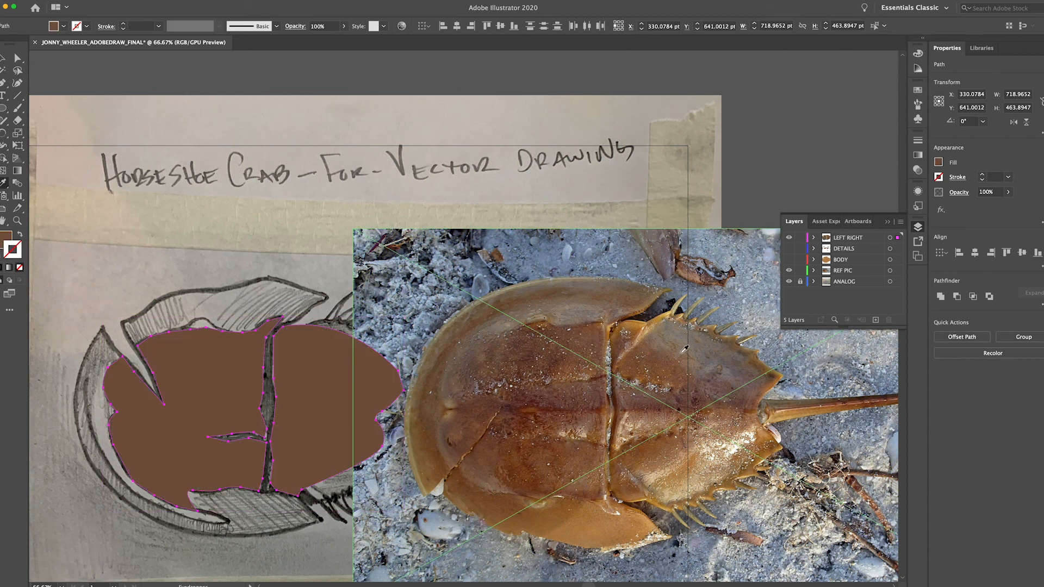
left_click(555, 455)
left_click(789, 270)
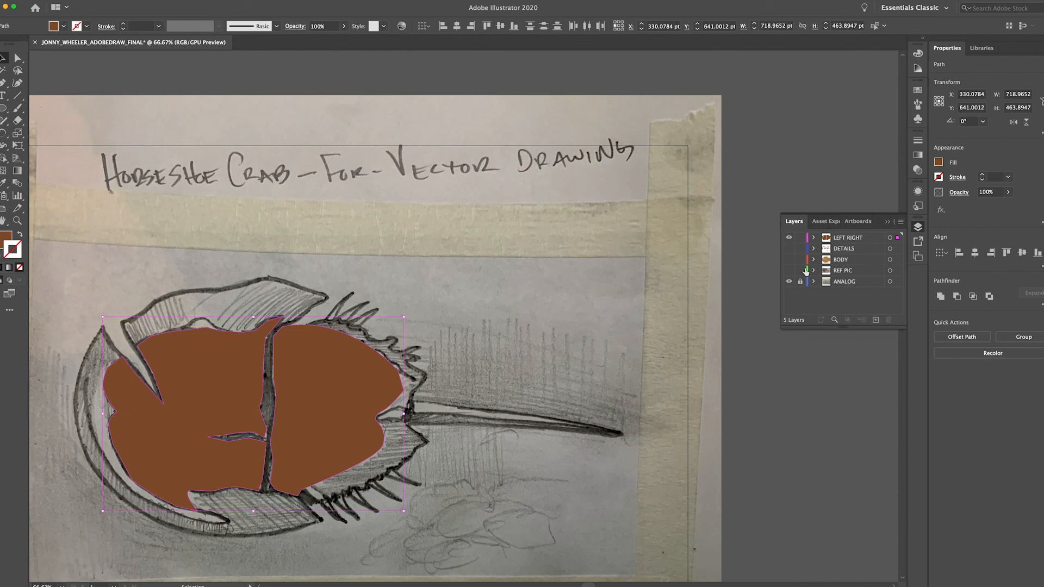
Show the DETAILS and BODY layers while keeping the REF PIC photo hidden
left_click(789, 248)
left_click(789, 259)
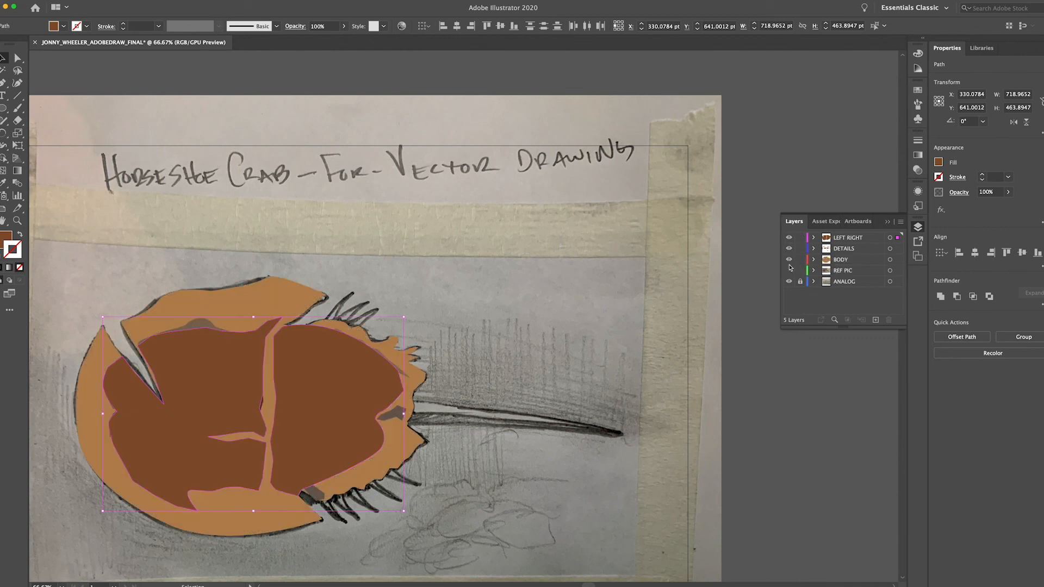
left_click(789, 270)
left_click(789, 271, "super")
Set the two selected brown panels' opacity to 59% and move the LEFT RIGHT layer beneath DETAILS
left_click(855, 242)
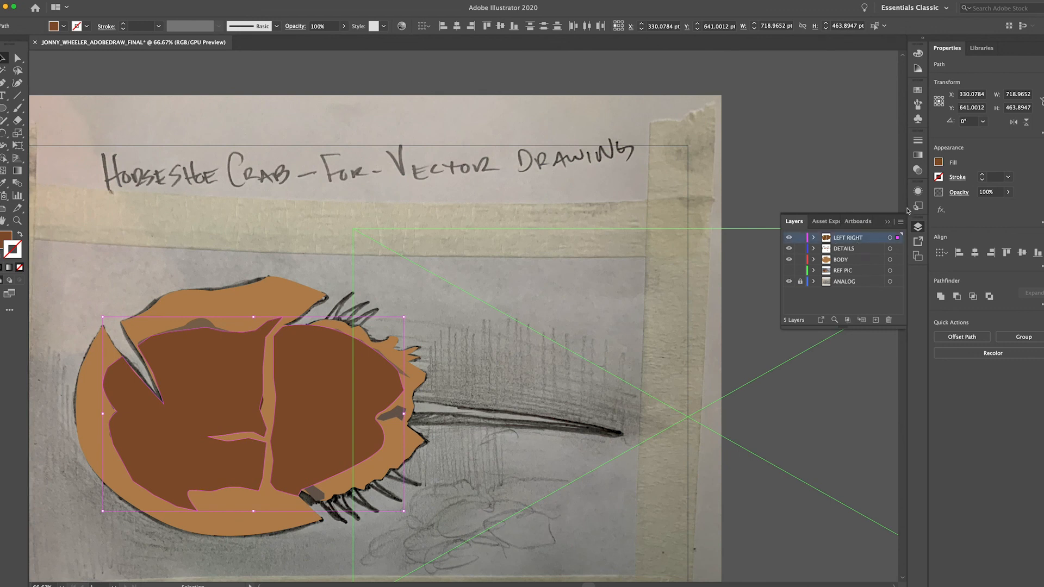
left_click(1009, 192)
left_click(994, 206)
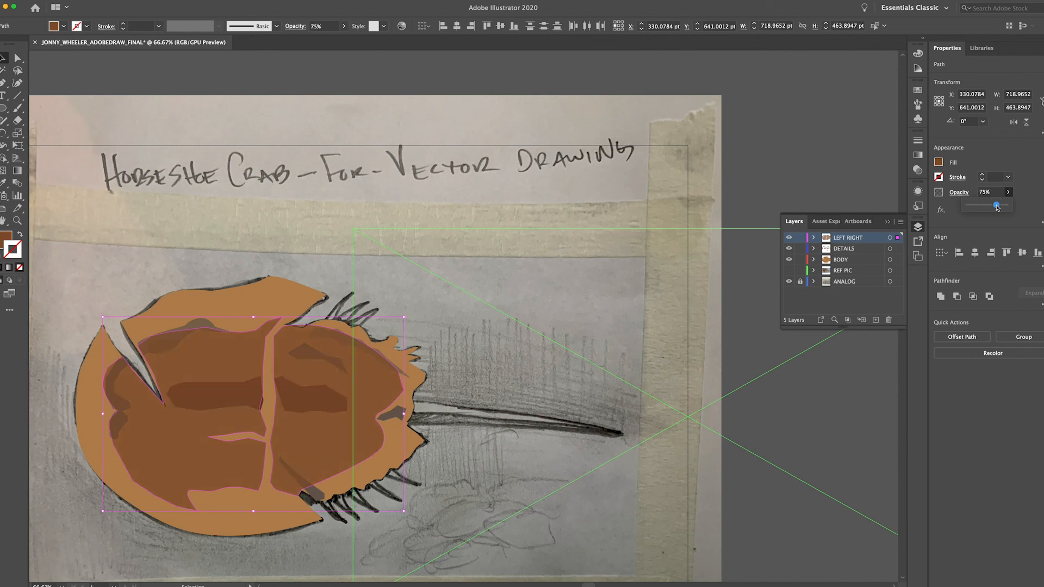
left_click(991, 207)
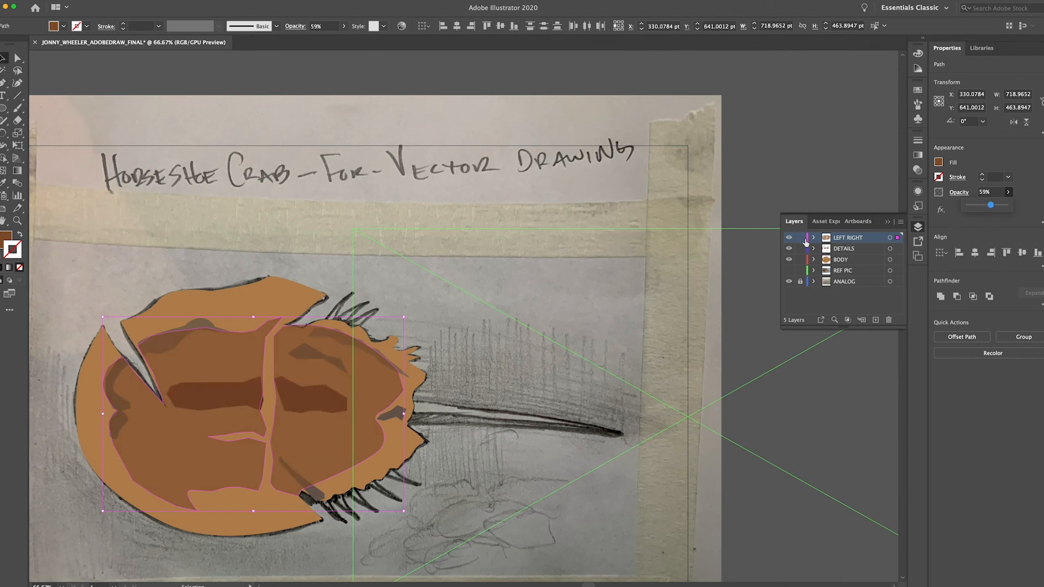
left_click_drag(836, 239, 835, 254)
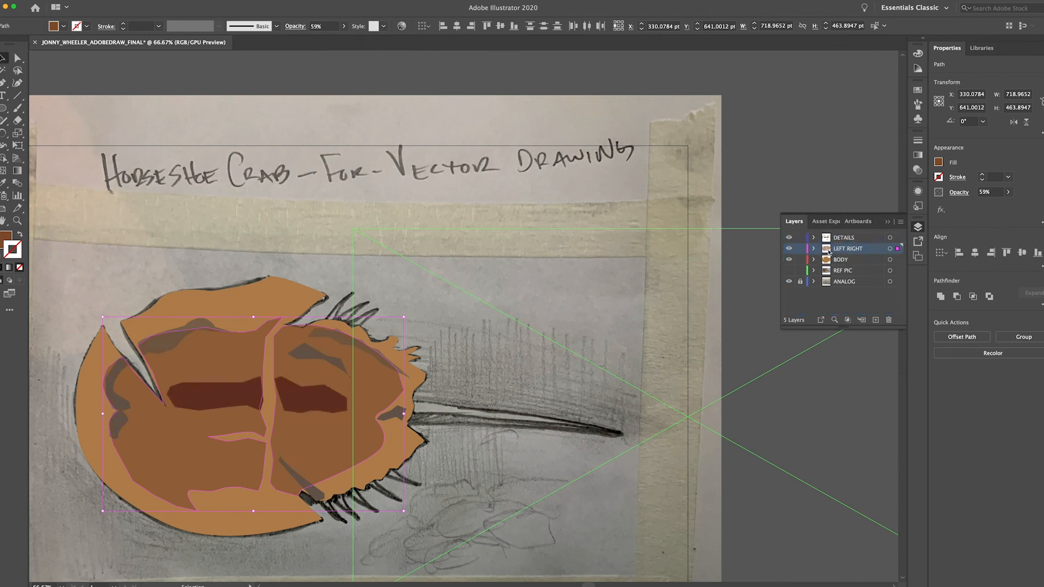
Move the LEFT RIGHT layer above DETAILS and place on it a copy of the upper front shadow shape, near the original
left_click_drag(838, 250, 840, 239)
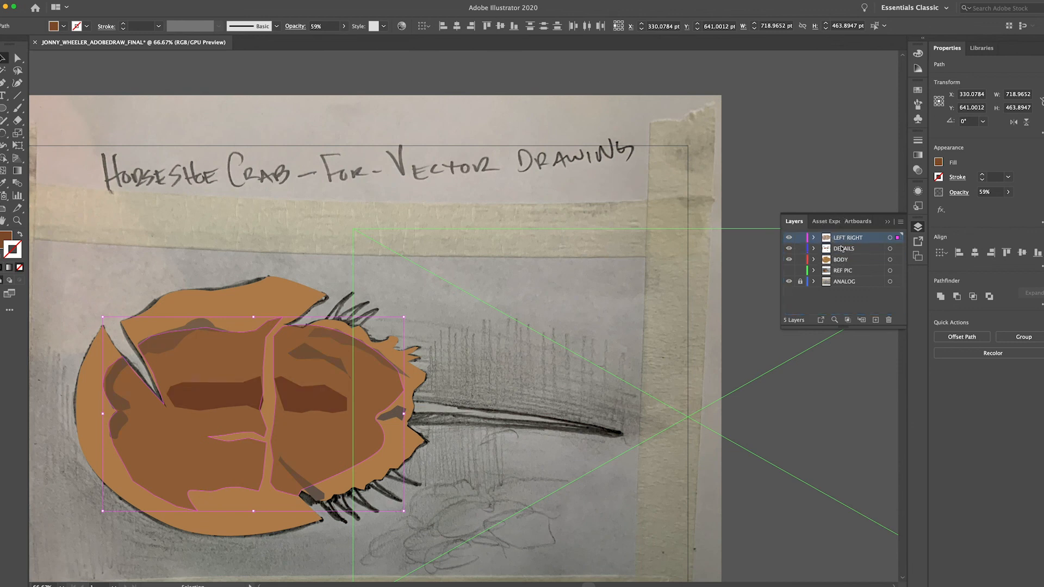
left_click(840, 308)
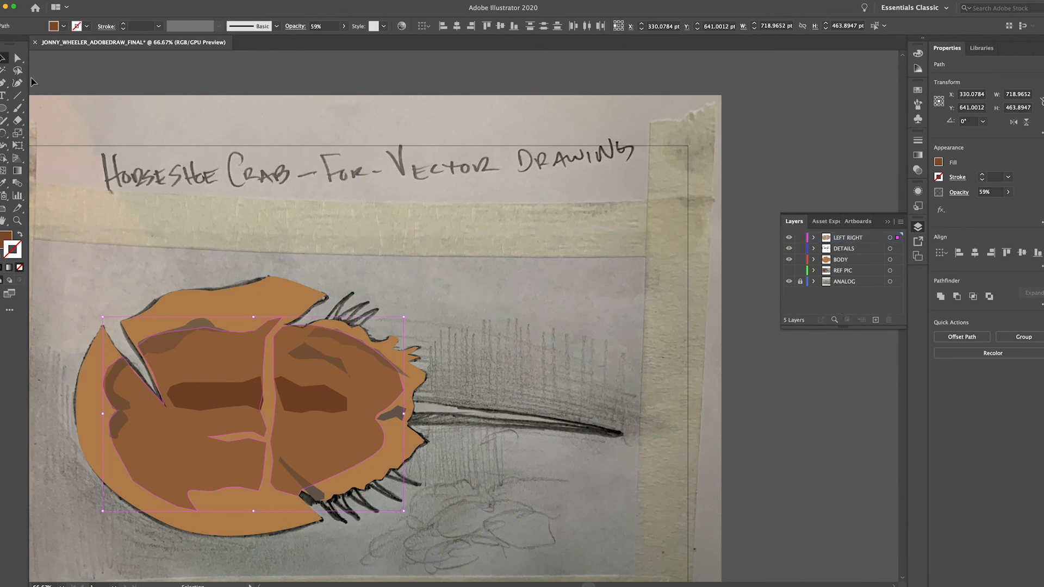
left_click(197, 296)
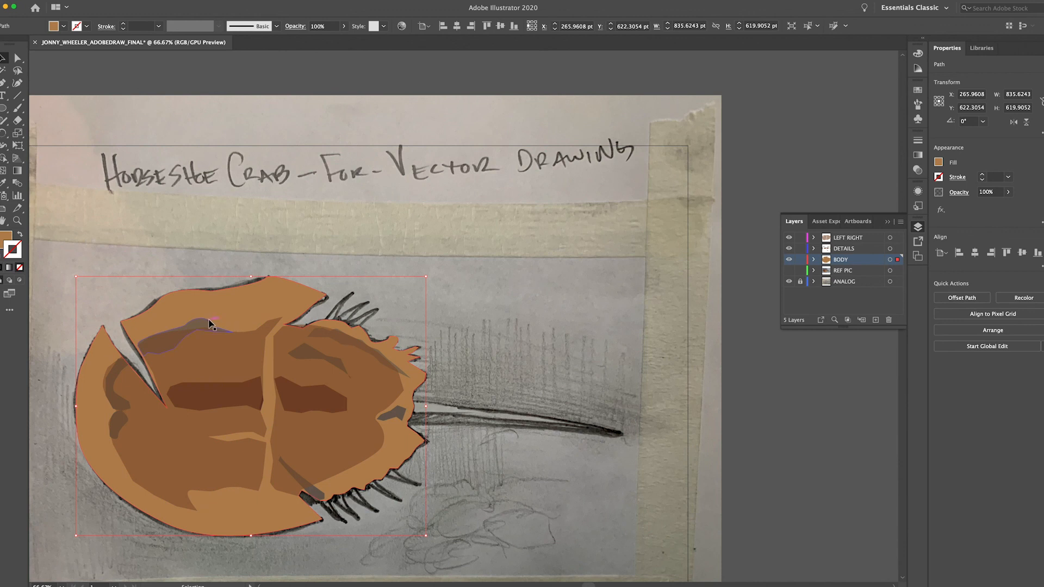
left_click(206, 324)
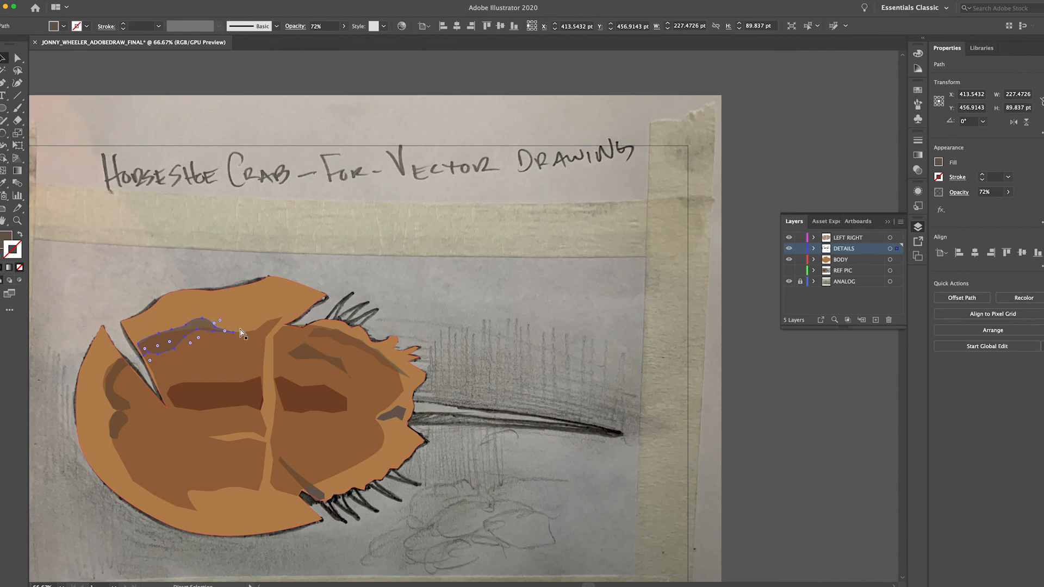
left_click(851, 242)
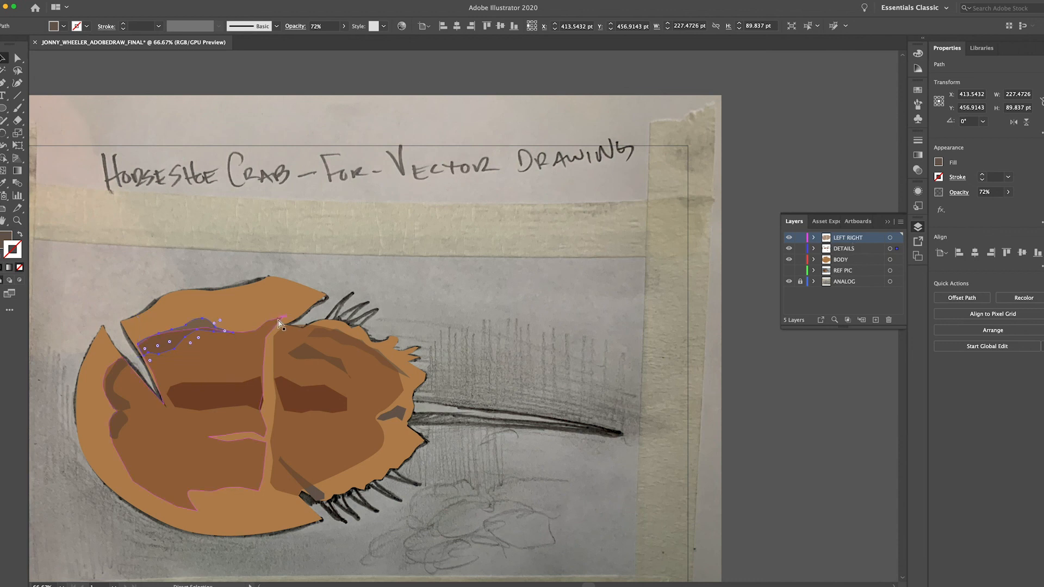
key("super+z")
left_click_drag(452, 326, 171, 341)
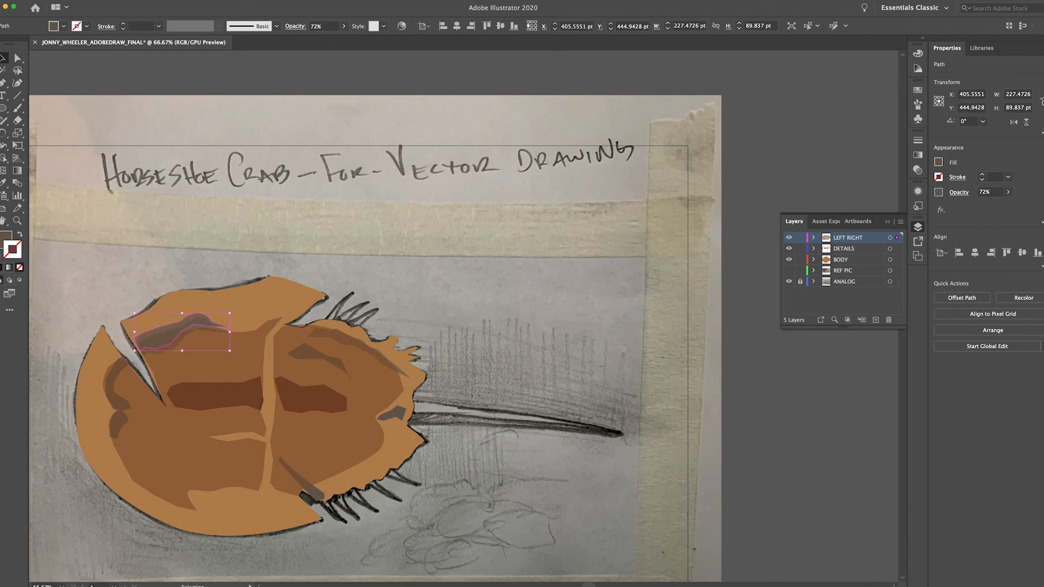
left_click(496, 304)
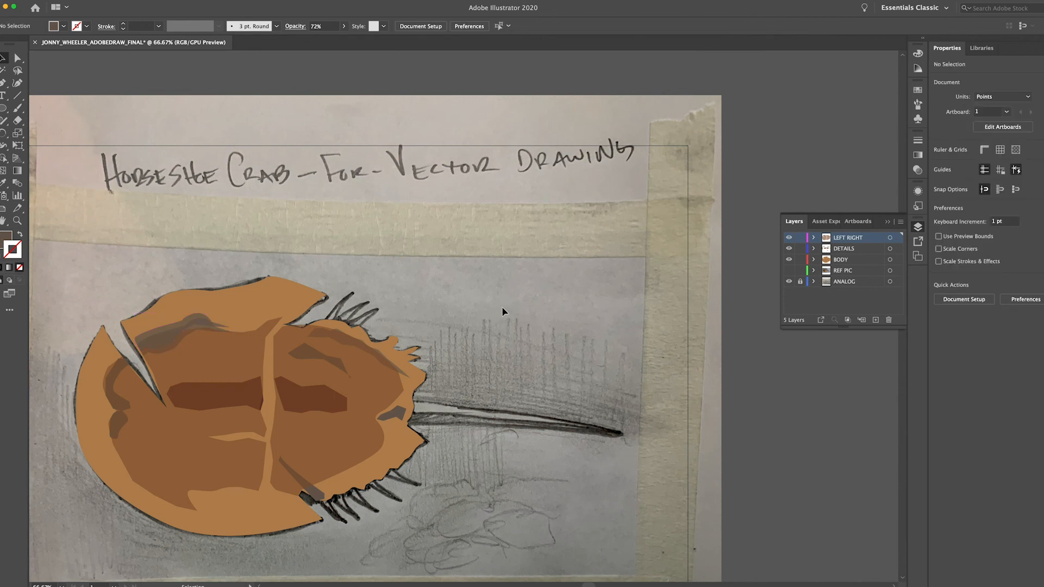
Reposition the copied upper front shadow slightly up and to the left along the front shell panel's edge
key("ctrl+z")
left_click_drag(467, 311, 192, 322)
left_click(429, 315)
left_click(167, 329)
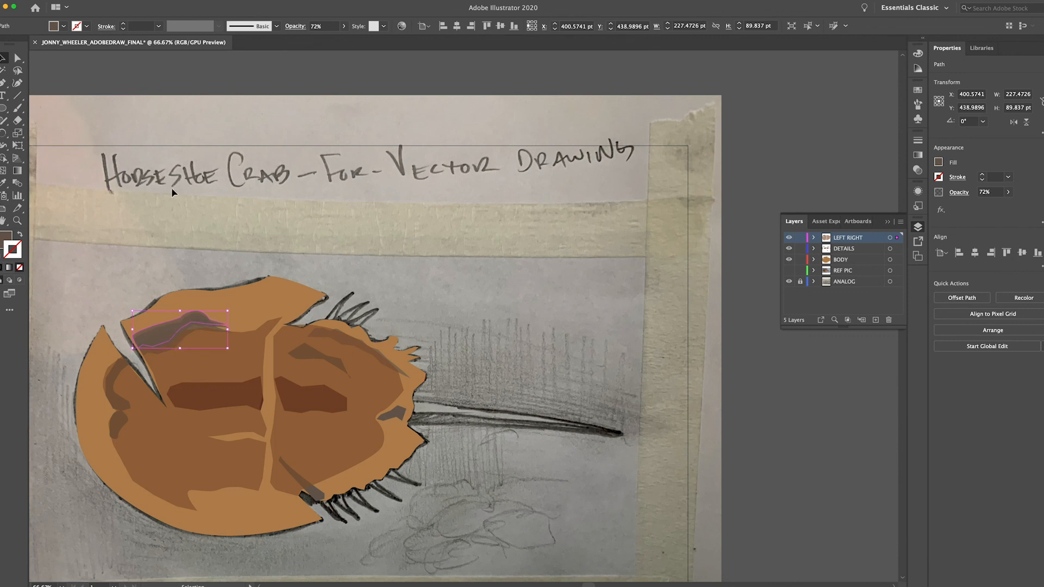
Place a copy of the long upper rear shadow on the LEFT RIGHT layer, over the rear panel's upper edge
left_click(434, 310)
key("a")
left_click(405, 379)
key("v")
left_click(847, 240)
key("super+x")
key("super+v")
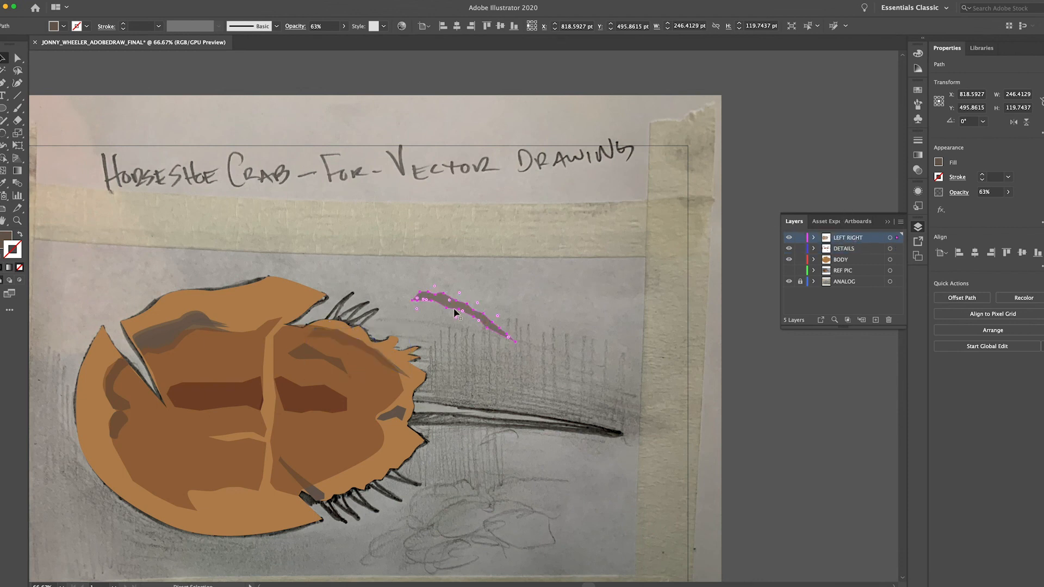
left_click_drag(459, 311, 348, 349)
left_click_drag(346, 348, 352, 346)
left_click(472, 314)
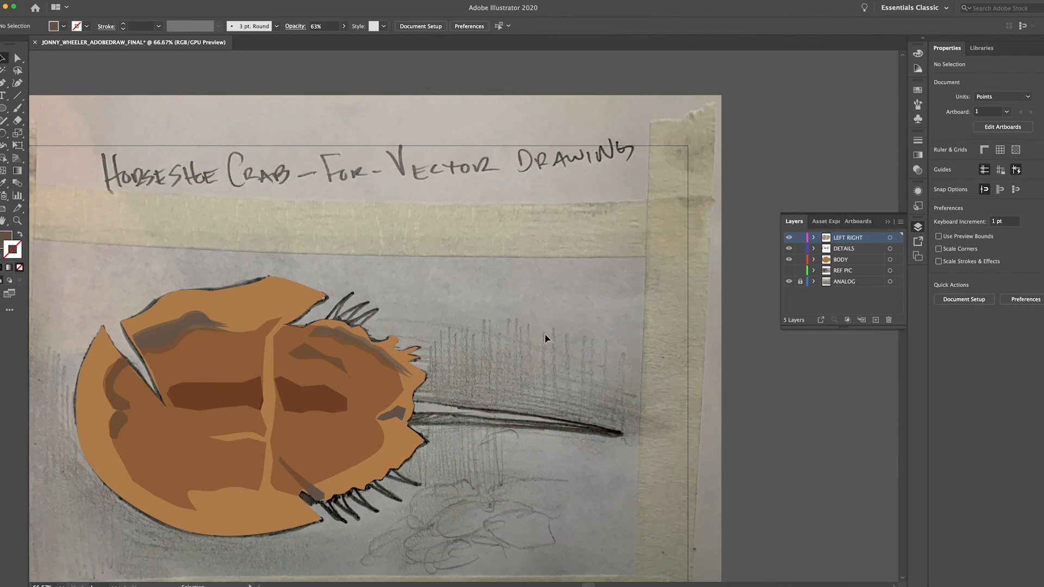
Place a copy of the diagonal lower rear shadow on the LEFT RIGHT layer and nudge it left over the original
left_click(316, 499)
key("a")
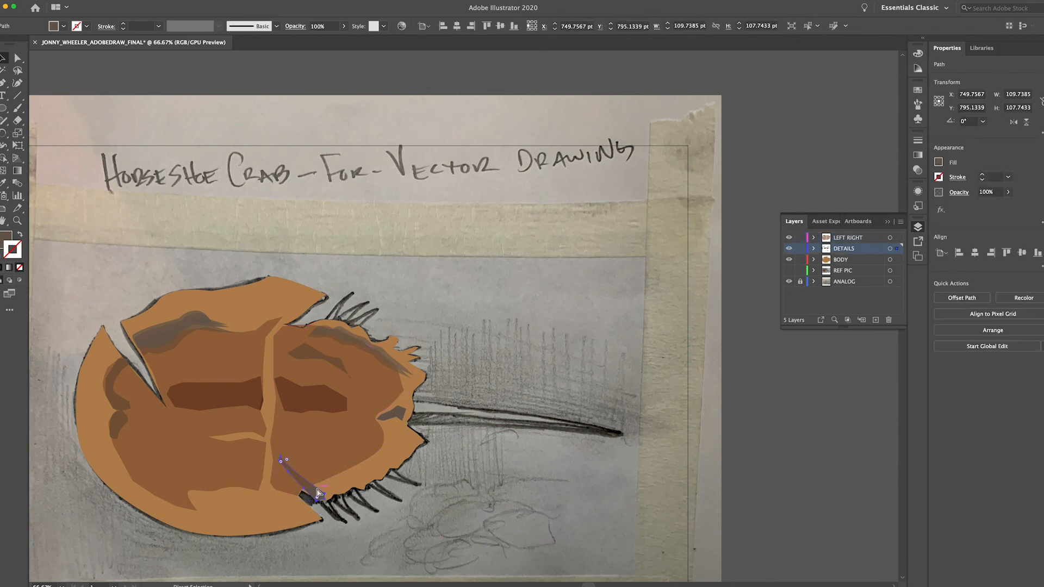
key("super+c")
key("super+v")
mouse_move(459, 328)
left_mouse_down()
mouse_move(468, 328)
mouse_move(304, 457)
mouse_move(309, 487)
left_mouse_up()
left_click(541, 306)
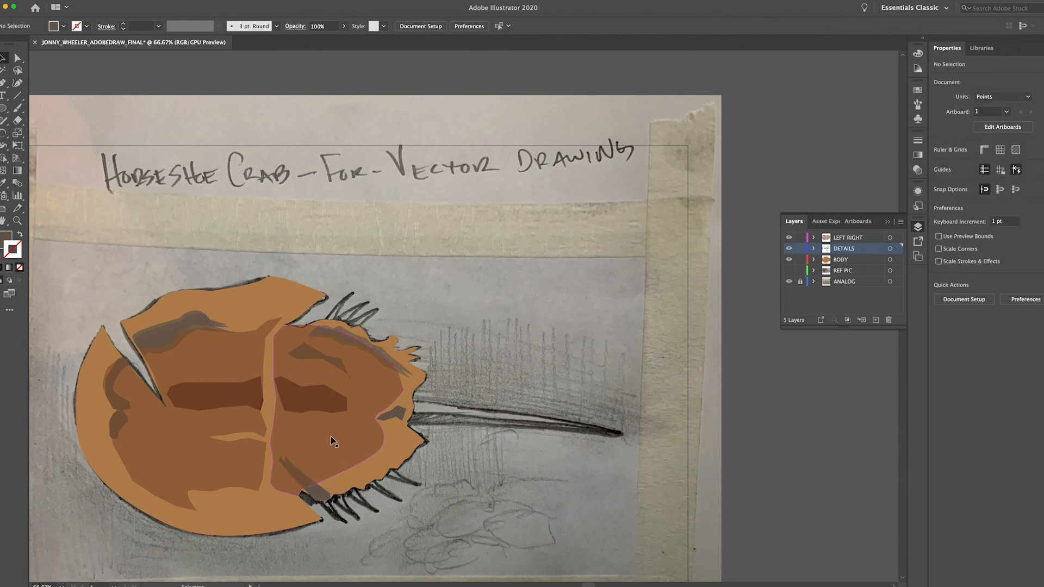
left_click(308, 495)
left_click(763, 246)
left_click(835, 239)
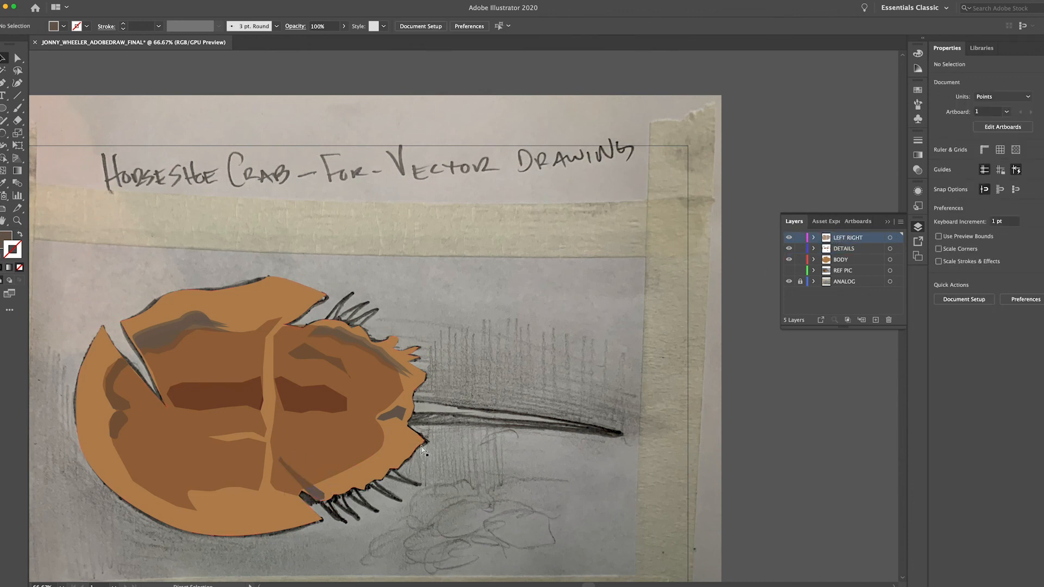
key("cmd+v")
mouse_move(479, 333)
left_mouse_down()
mouse_move(355, 491)
mouse_move(319, 492)
left_mouse_up()
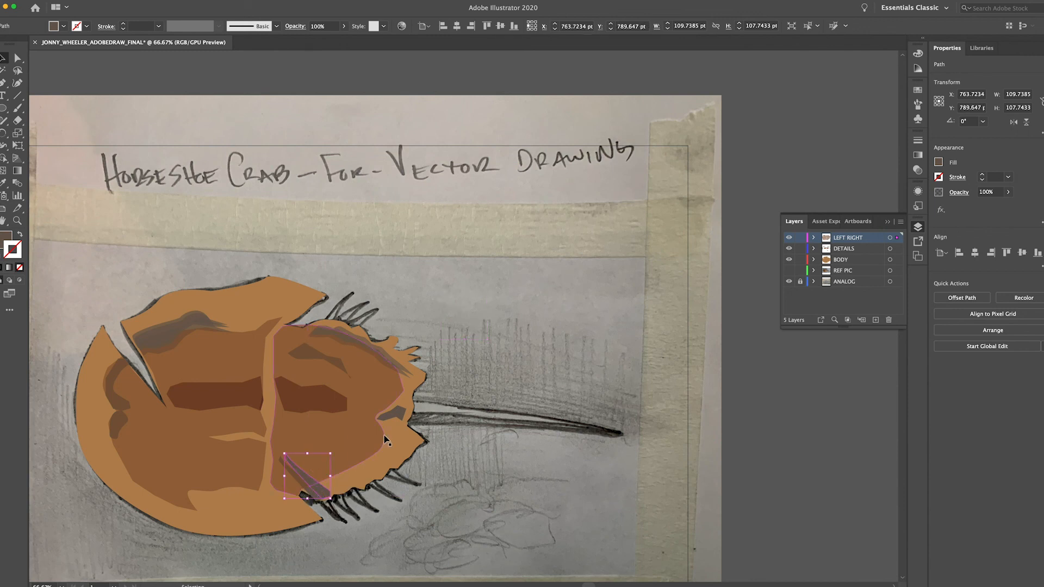
key("Left")
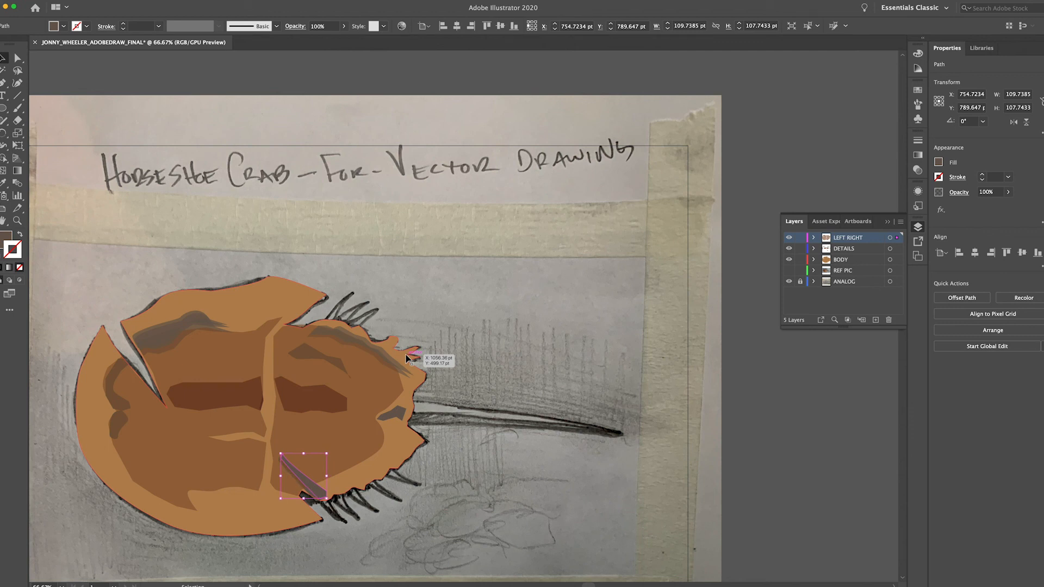
left_click(510, 296)
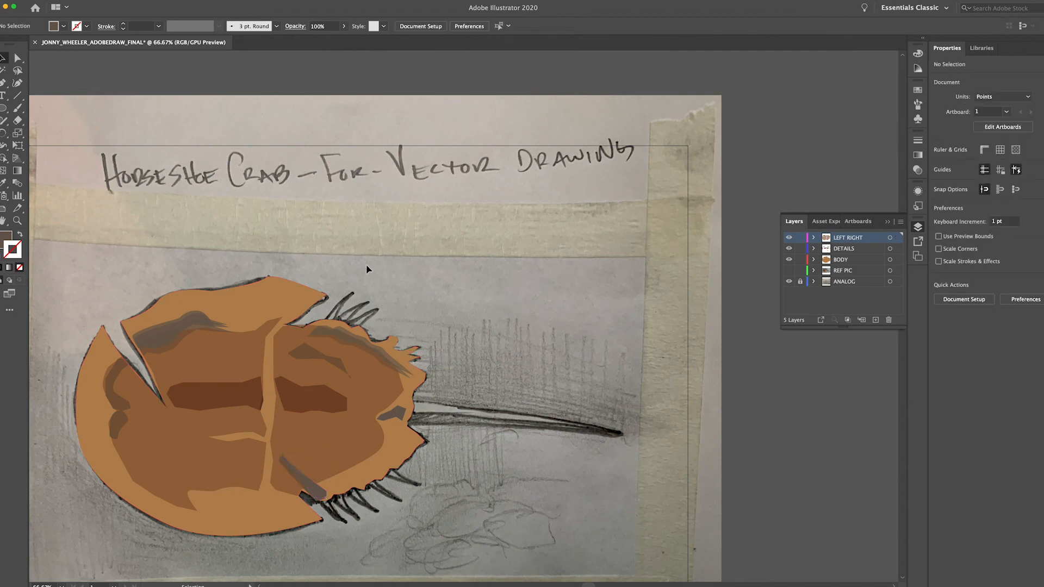
Lock the LEFT RIGHT layer and select the curved shadow at the shell's front edge on the DETAILS layer
left_click(113, 391)
left_click(852, 252)
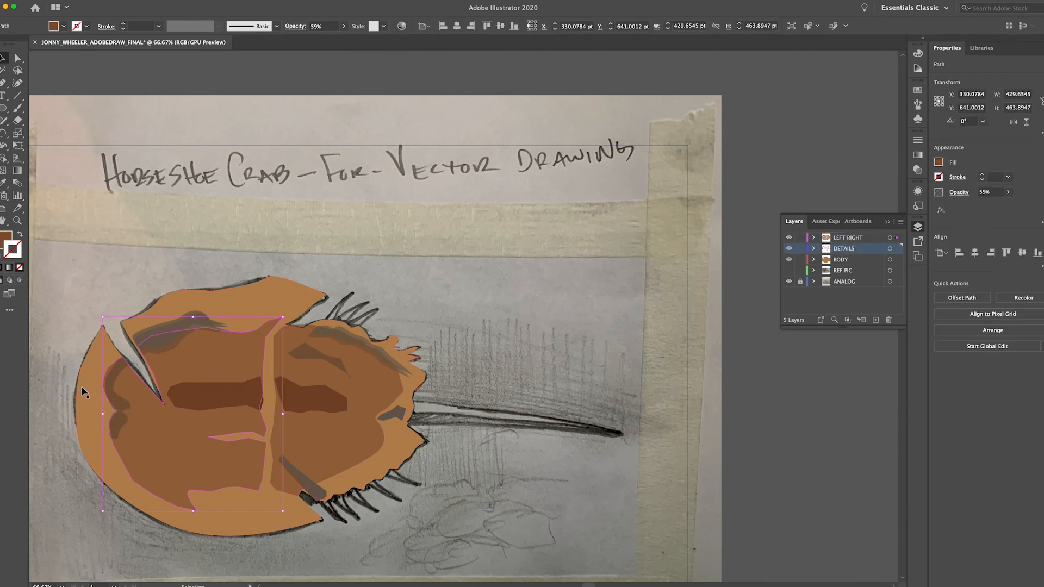
left_click(85, 392)
left_click(800, 238)
left_click(870, 250)
left_click(116, 404)
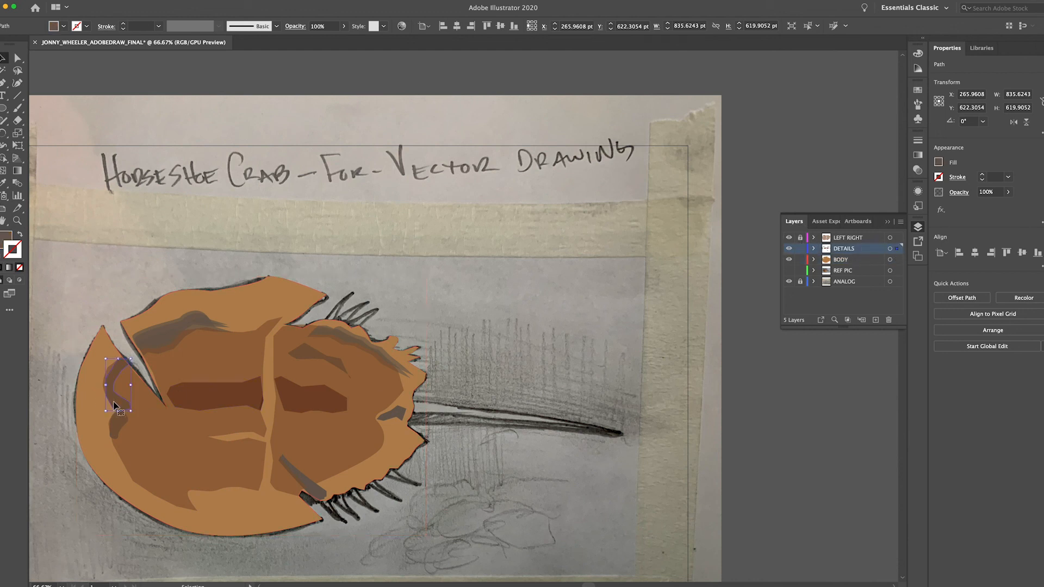
Place a copy of the curved front-edge shadow on the unlocked LEFT RIGHT layer, just left of the original
key("v")
left_click(846, 241)
key("super+v")
left_click_drag(463, 318, 107, 388)
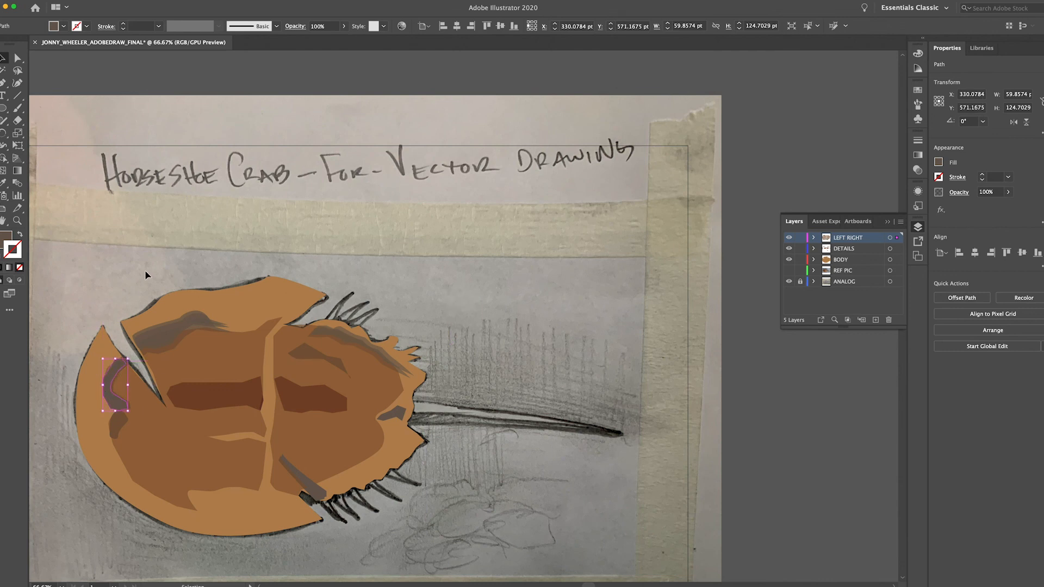
left_click(145, 269)
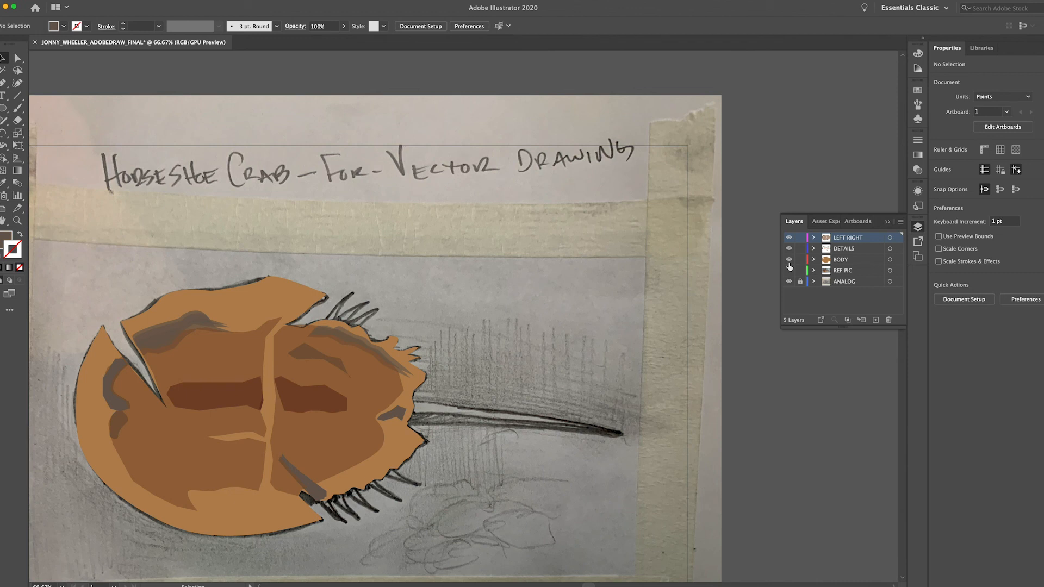
Create a new top layer named SPIKES and hide the LEFT RIGHT, DETAILS and BODY layers
left_click(876, 320)
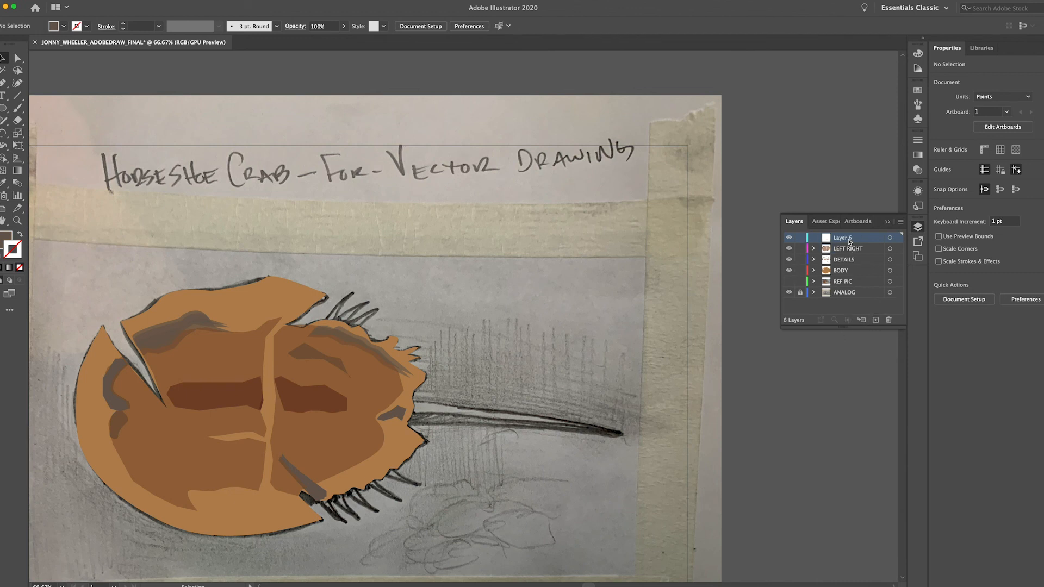
left_click(790, 249)
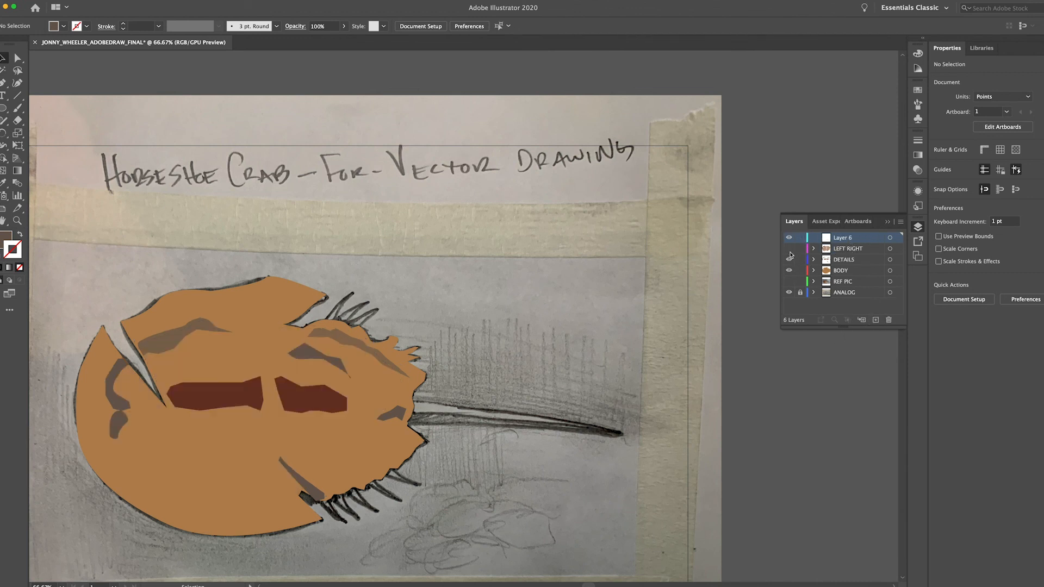
left_click(789, 259)
left_click(790, 270)
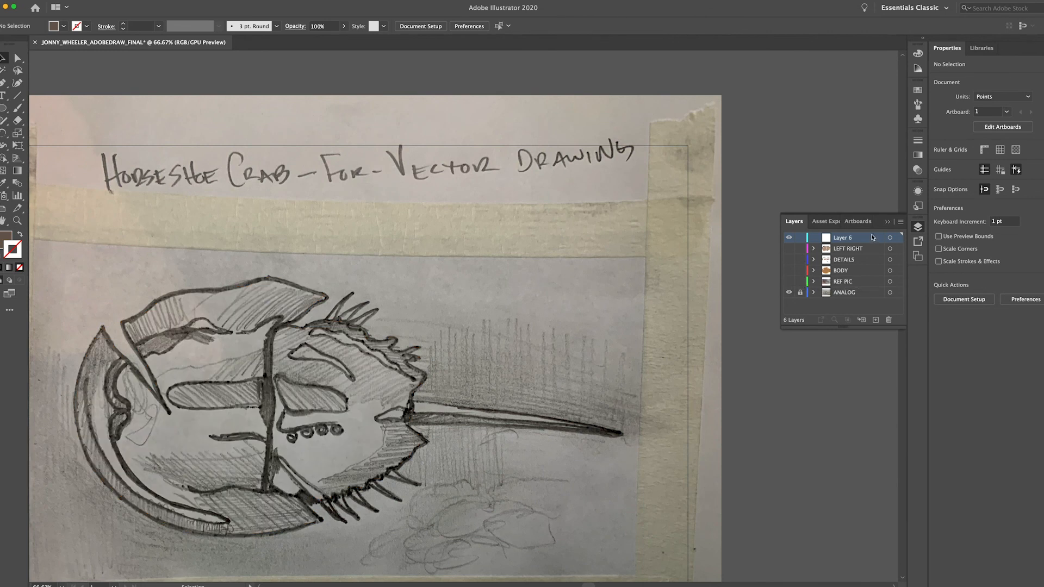
double_click(844, 241)
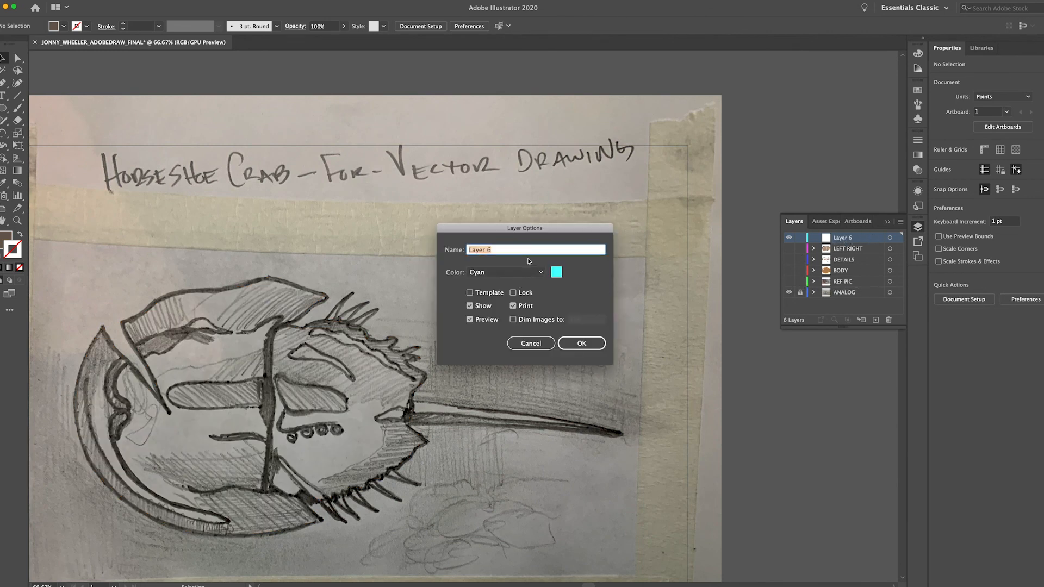
type("SPIKES")
left_click(581, 344)
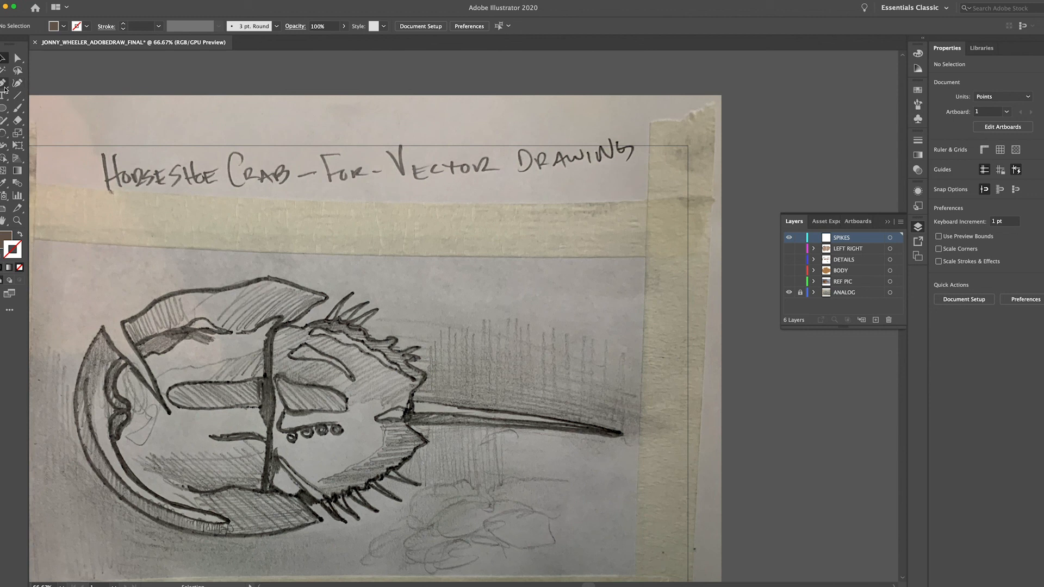
Trace the first spike on the crab's upper rear edge with the Pen tool
left_click(4, 84)
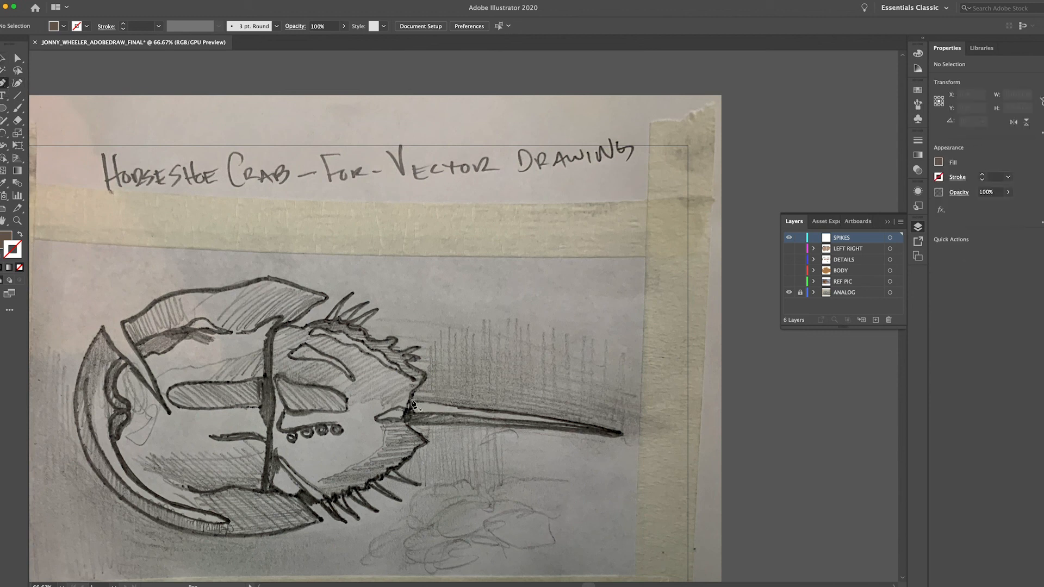
left_click(328, 322)
left_click(353, 295)
left_click_drag(356, 296, 331, 324)
left_click(327, 319)
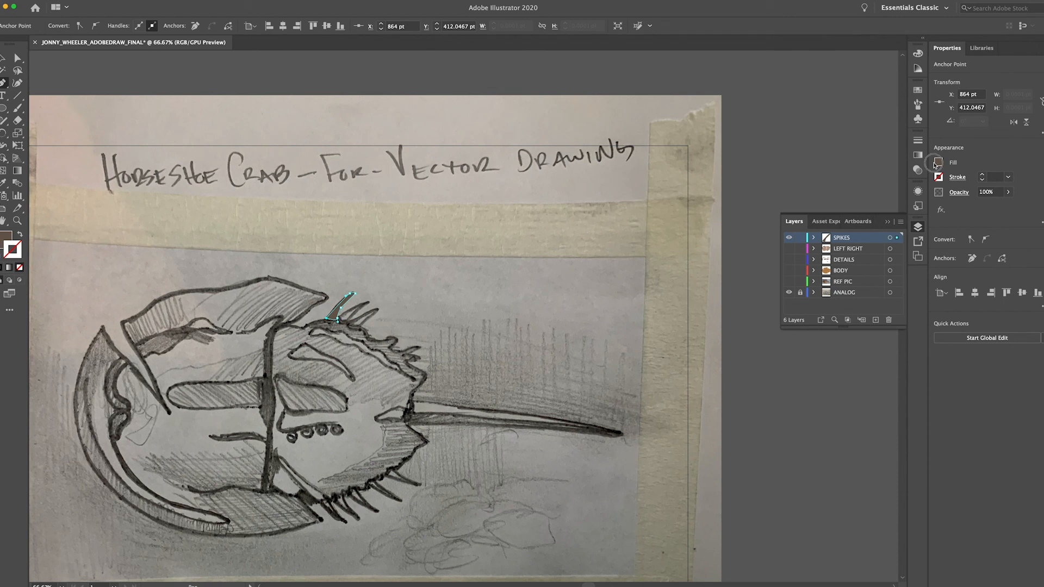
Give the traced spike no fill and a 1 pt black stroke
left_click(939, 162)
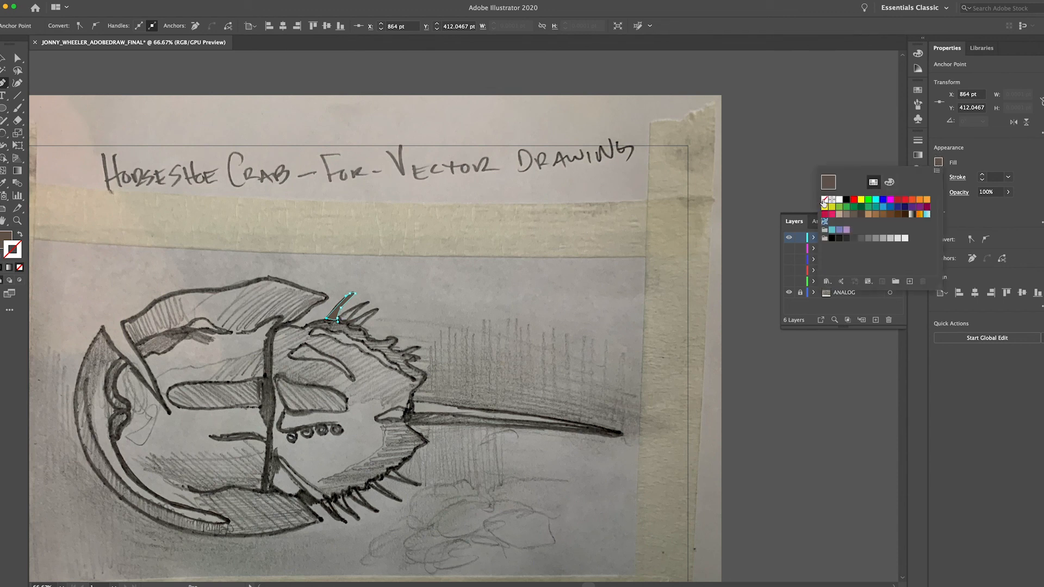
left_click(825, 201)
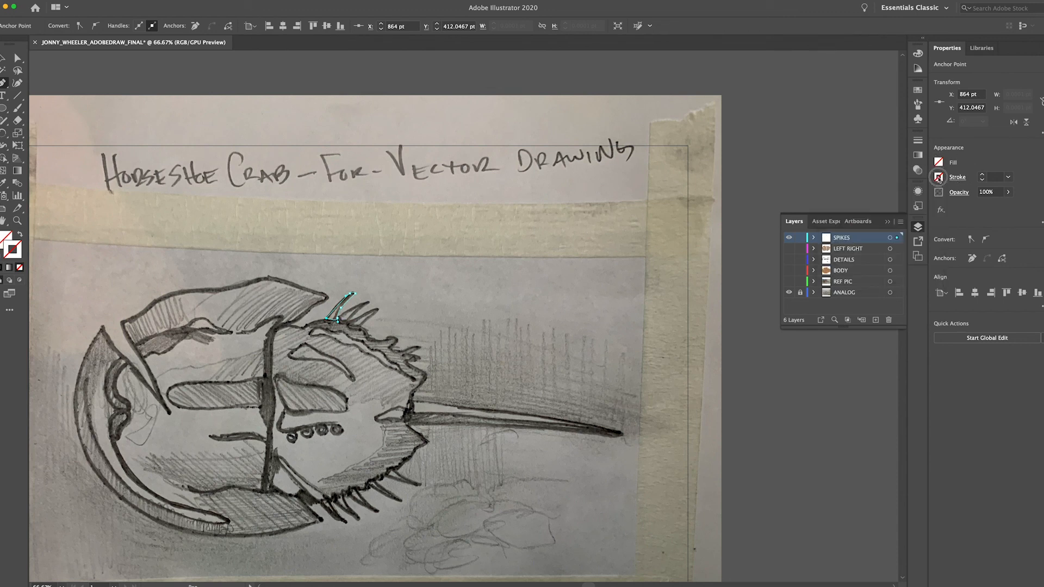
left_click(939, 177)
left_click(847, 215)
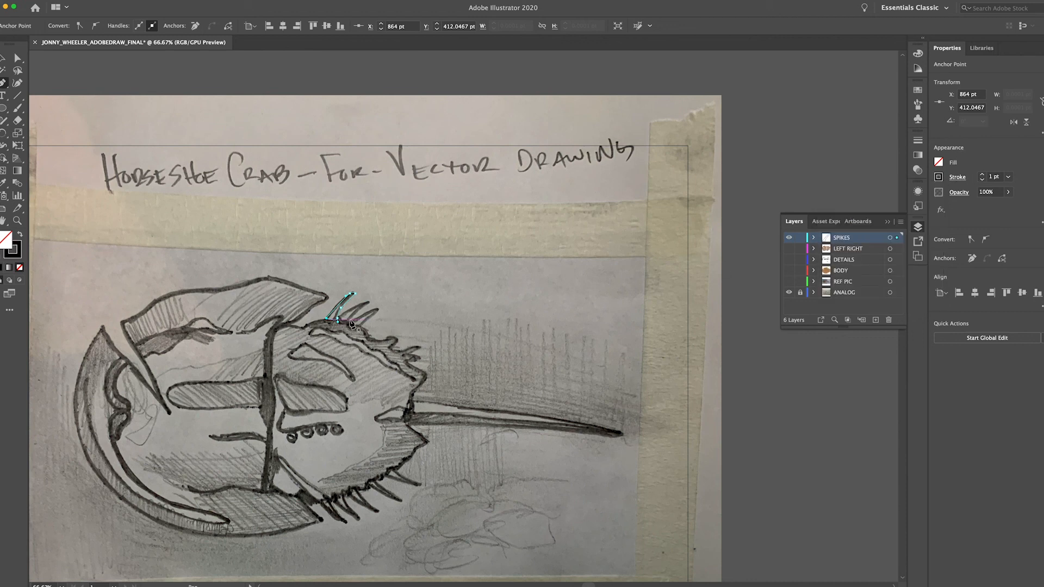
Trace the second spike along the upper rear edge as an outlined shape on the SPIKES layer
left_click(348, 322)
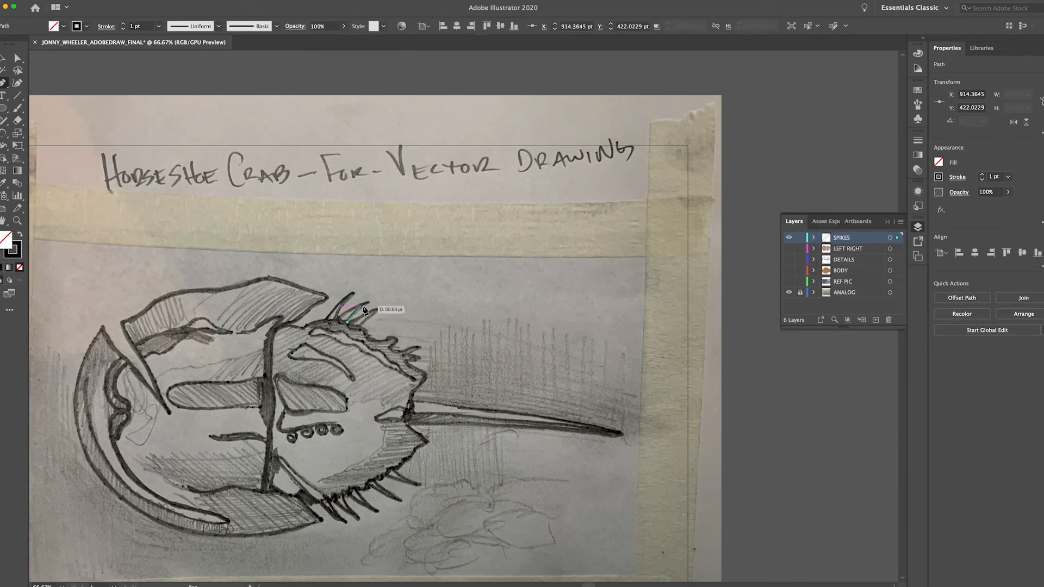
left_click(360, 309)
mouse_move(364, 308)
left_mouse_down()
mouse_move(378, 303)
mouse_move(347, 314)
left_mouse_up()
left_click(347, 314)
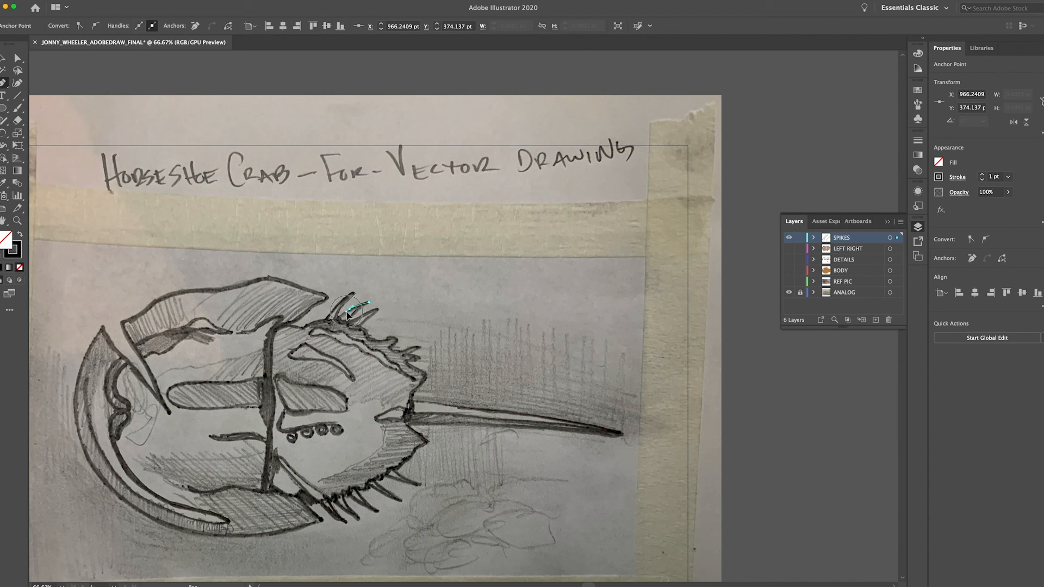
left_click_drag(337, 318, 350, 323)
left_click(351, 324)
key("super+z")
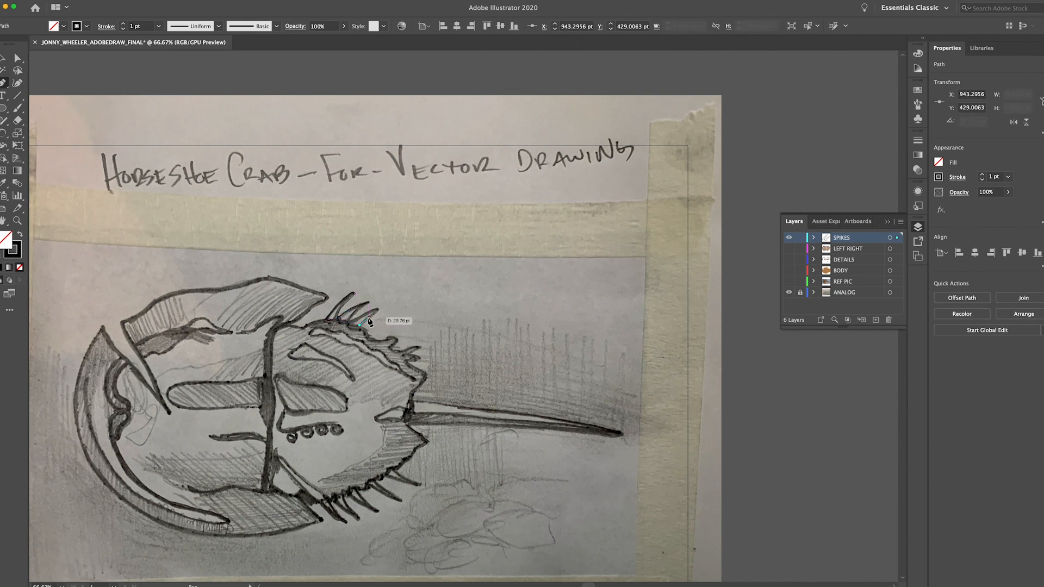
Trace the third upper spike from its base to its tip and back, and deselect the path
left_click(377, 314)
left_click(377, 310)
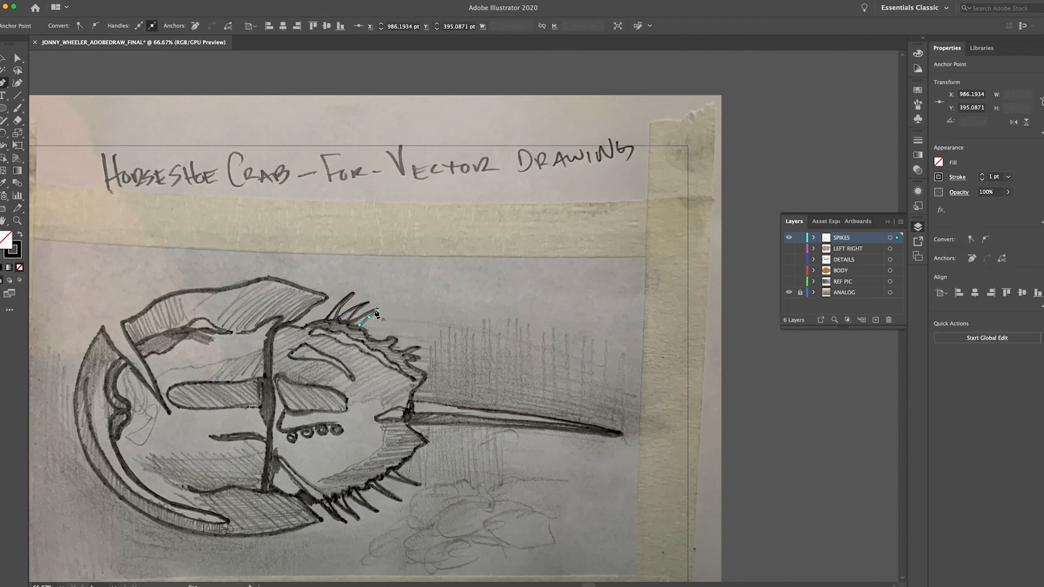
left_click_drag(373, 309, 352, 328)
left_click(351, 323)
left_click(360, 325)
key("super+shift+a")
Trace the long tail as a closed outline from its base at the rear edge to the tip and back
left_click(412, 402)
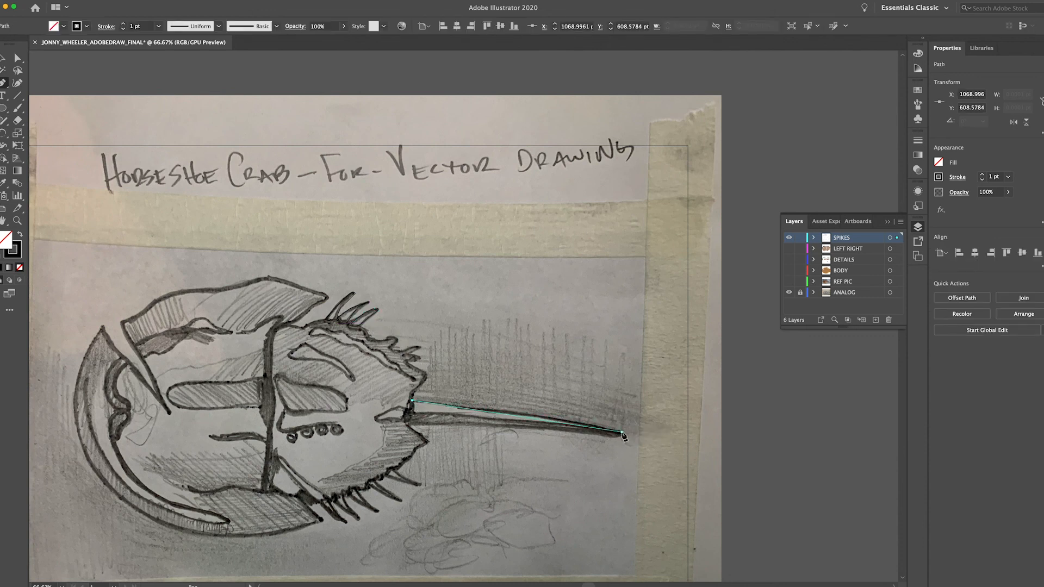
left_click(623, 434)
left_click_drag(408, 423, 402, 394)
left_click(412, 401)
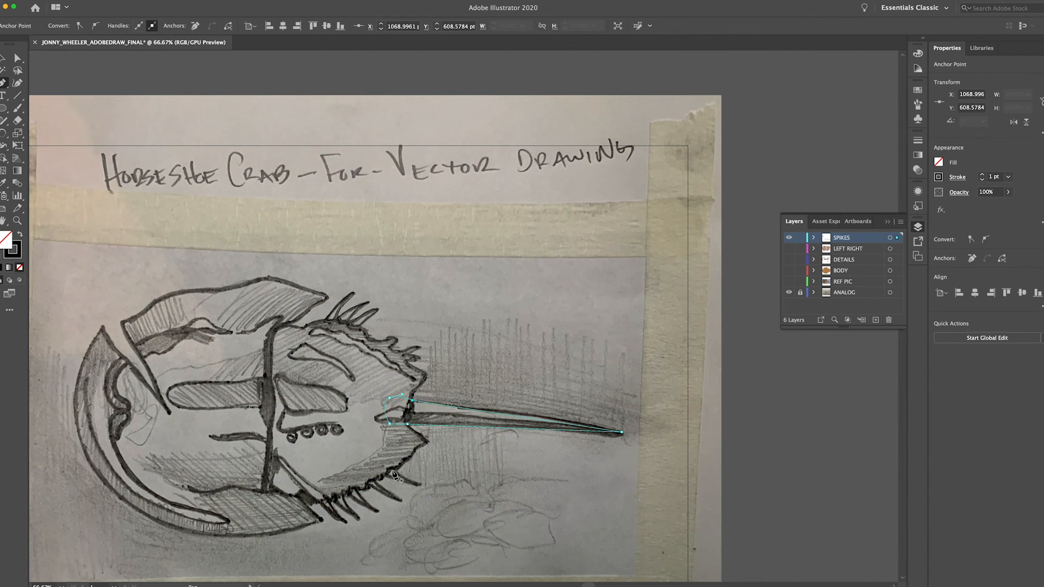
Trace the two lower rear spikes nearest the tail as closed outlines on the SPIKES layer
left_click(392, 471)
left_click_drag(421, 485, 406, 468)
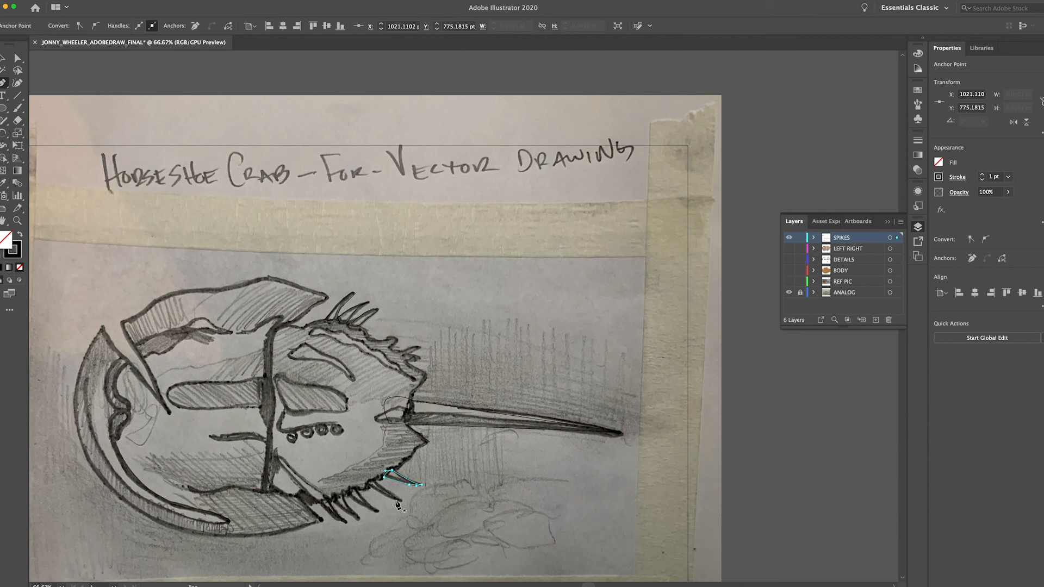
left_click(370, 488)
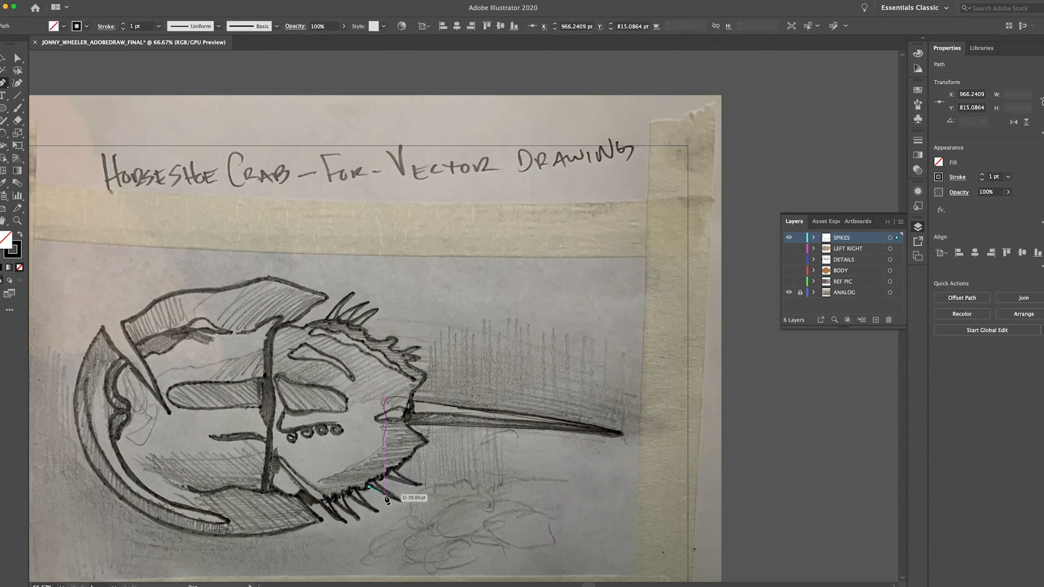
left_click_drag(401, 501, 374, 490)
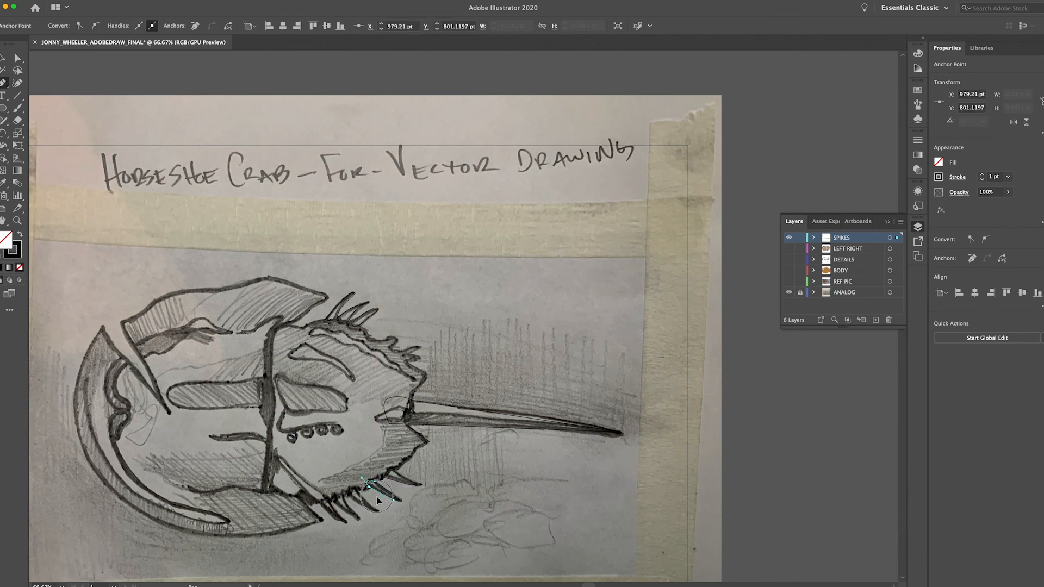
Trace the third lower rear spike, counting from the tail, from its base to the tip and back
left_click(349, 492)
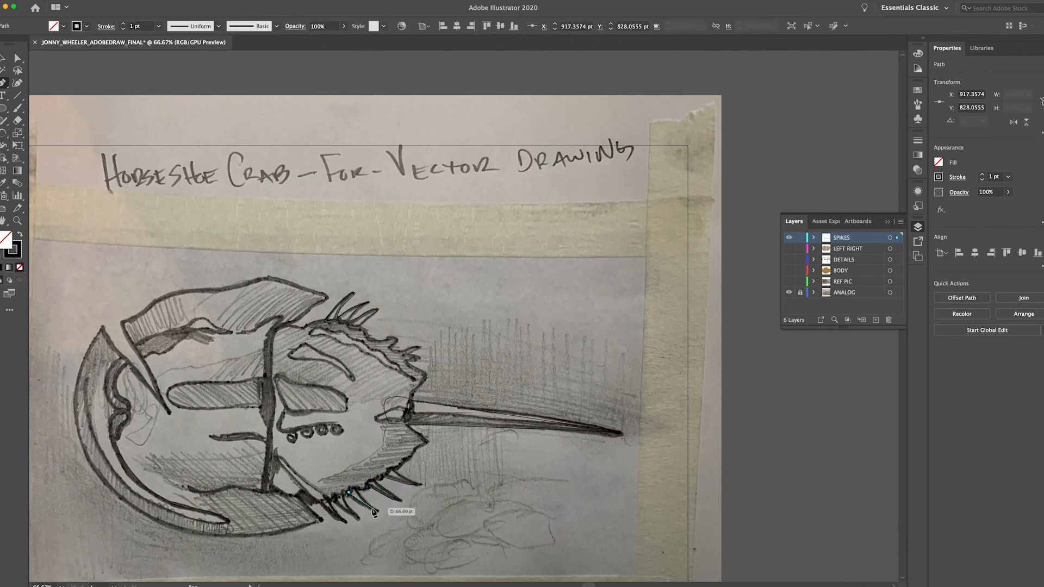
left_click(371, 511)
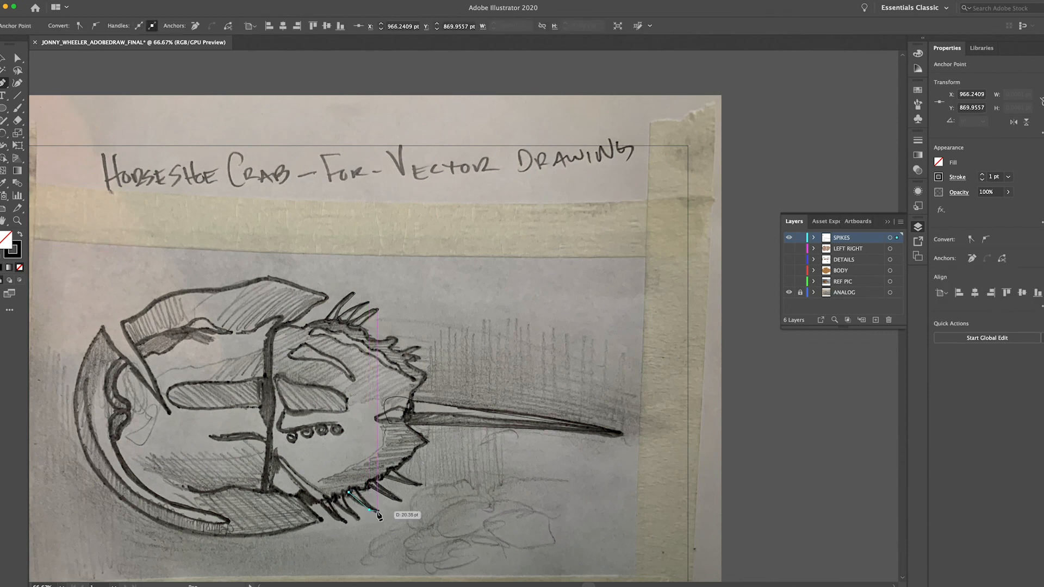
left_click(377, 511)
left_click_drag(357, 491, 358, 488)
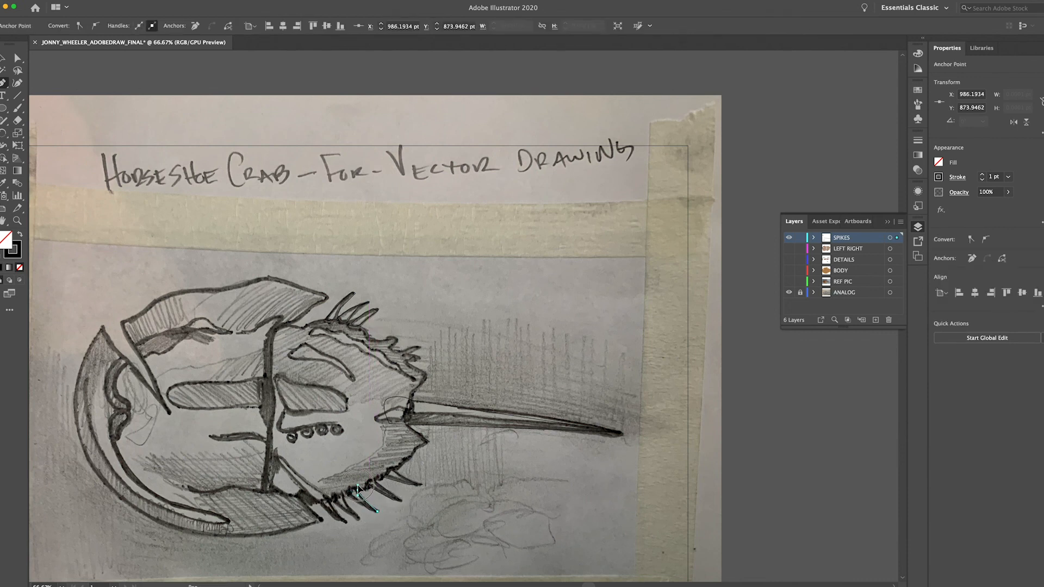
left_click(349, 493)
Trace the fourth lower rear spike beside the third as a narrow closed outline
left_click(332, 499)
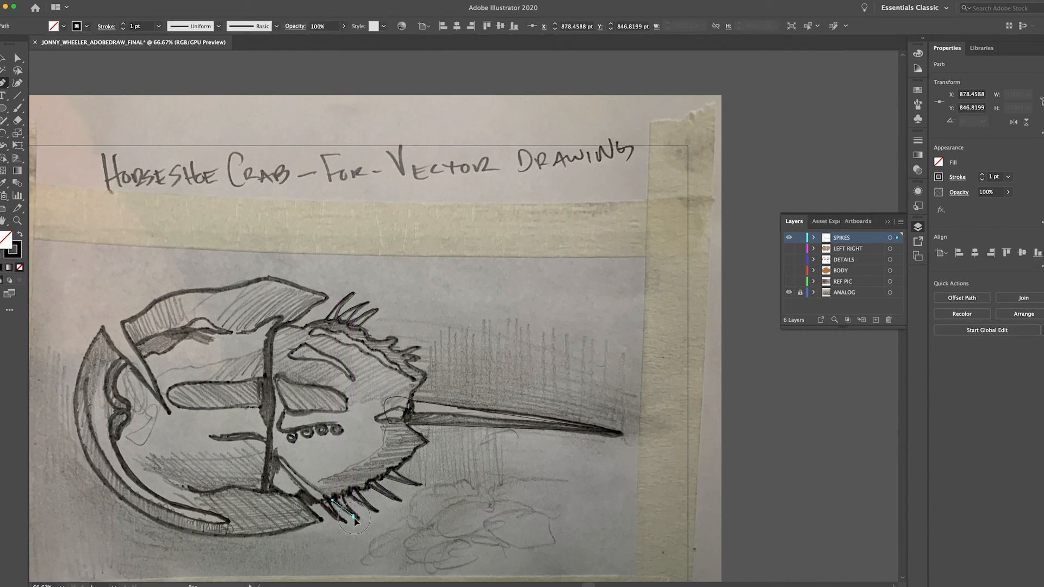
left_click(358, 519)
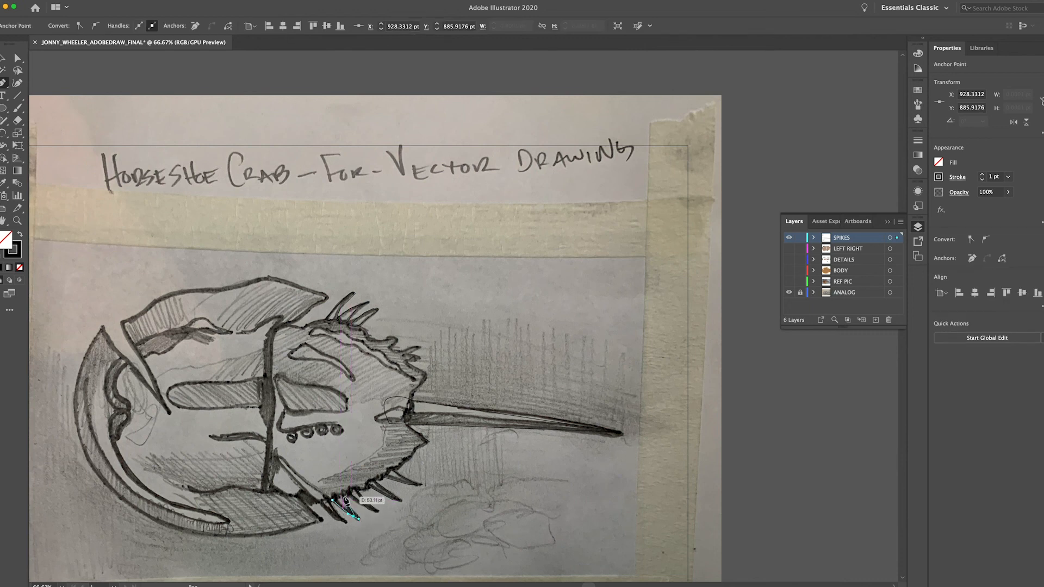
left_click(344, 494)
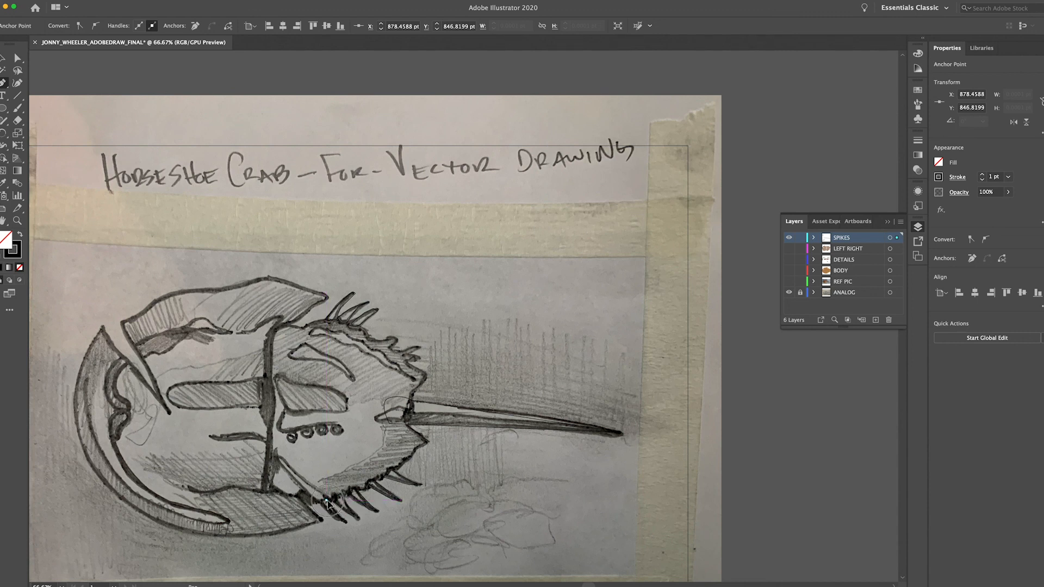
Trace the fifth lower spike, closest to the front shell, as a closed outline and deselect it
left_click(327, 502)
left_click(346, 523)
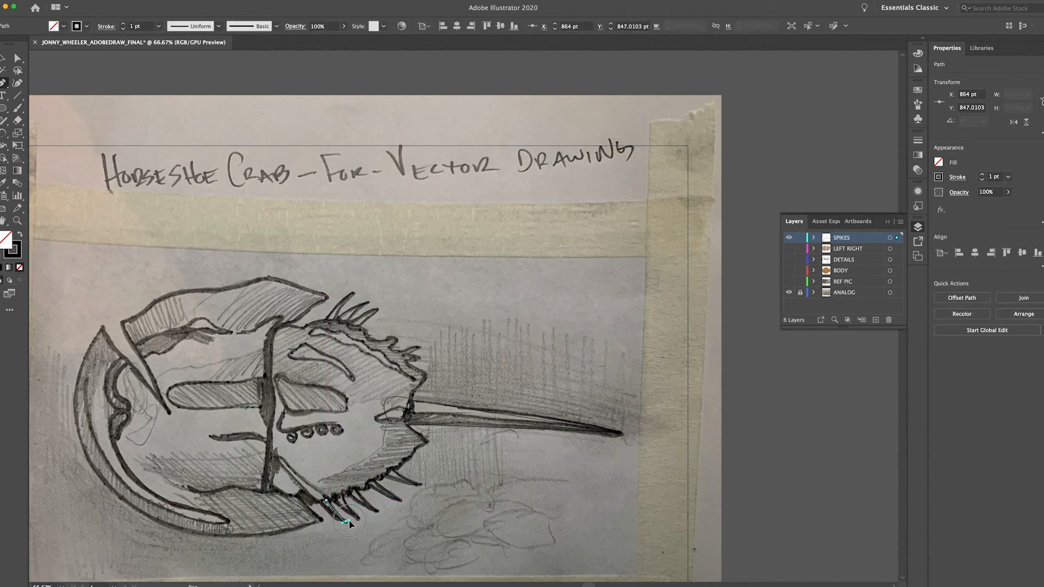
left_click_drag(354, 526, 355, 528)
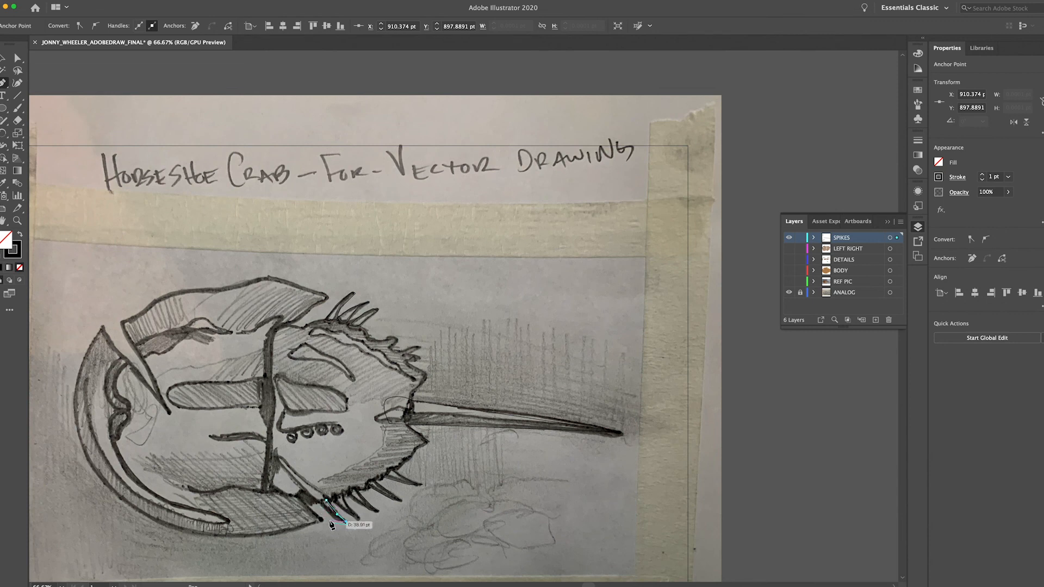
left_click(330, 517)
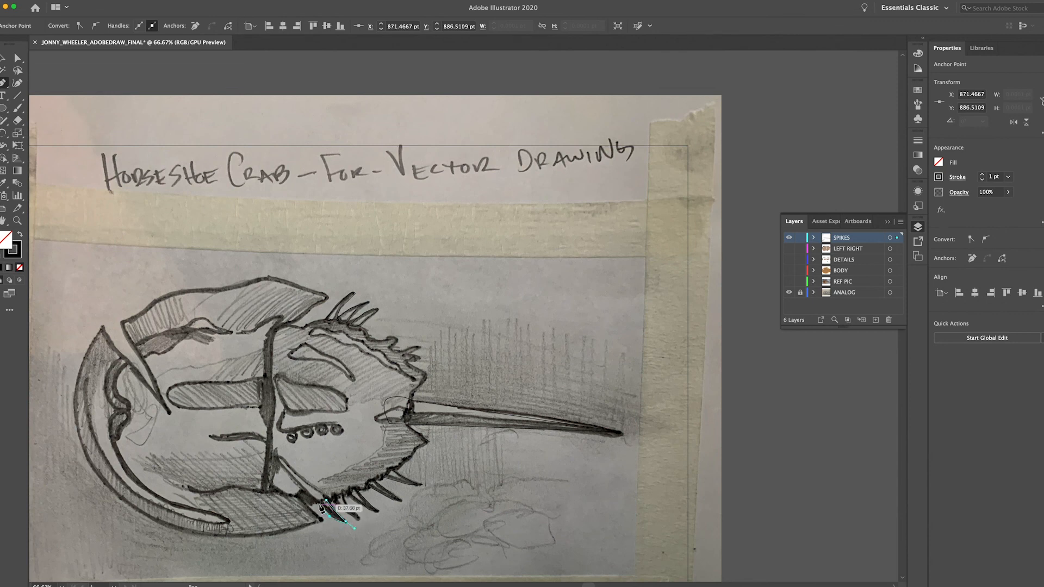
left_click(320, 505)
left_click_drag(326, 501, 337, 504)
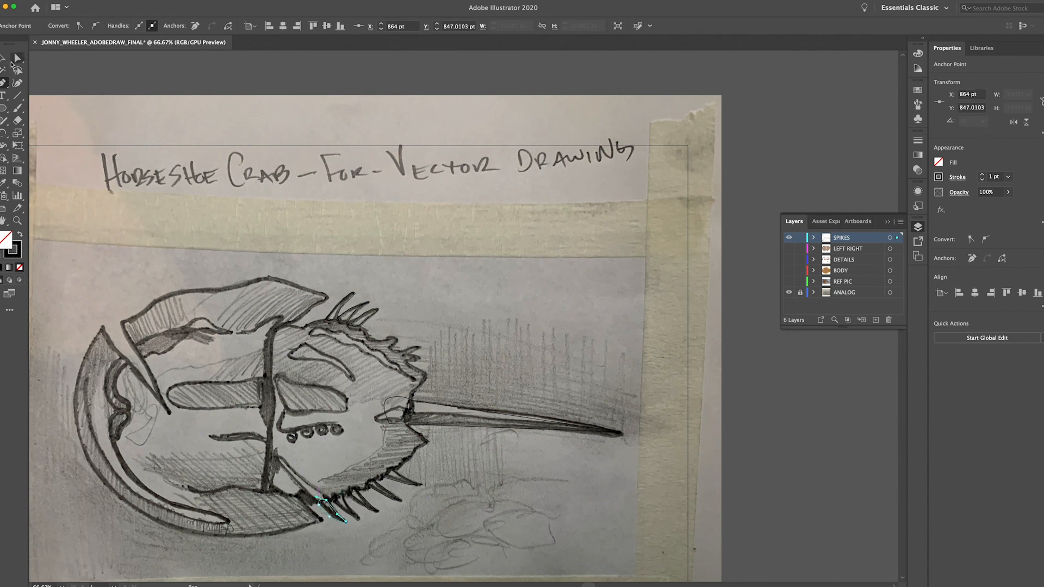
left_click(4, 58)
left_click(410, 309)
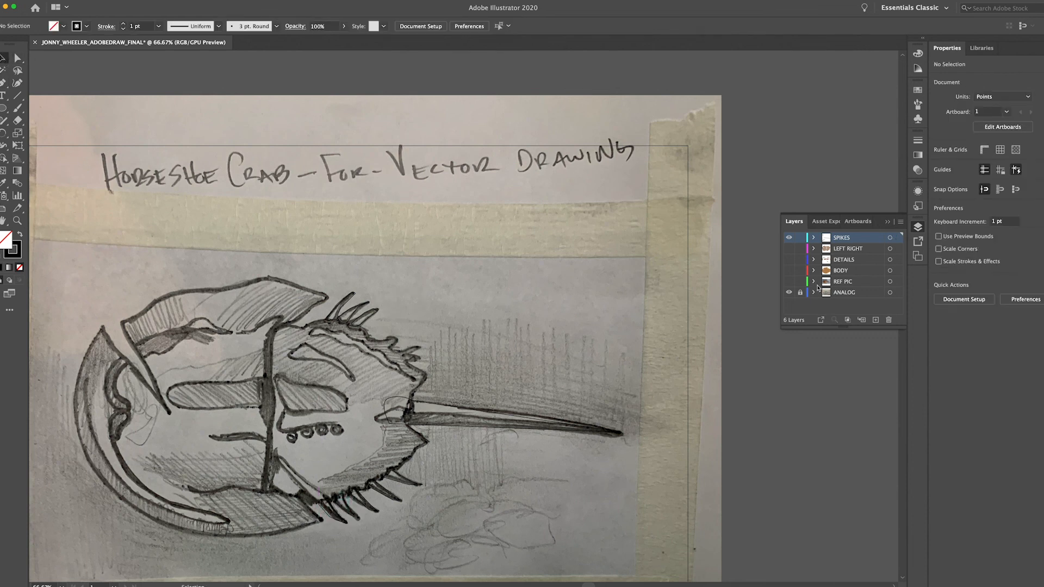
Hide the ANALOG sketch and fill all spikes and the tail with an olive-tan tone sampled from the REF PIC photo's spikes
left_click(789, 292)
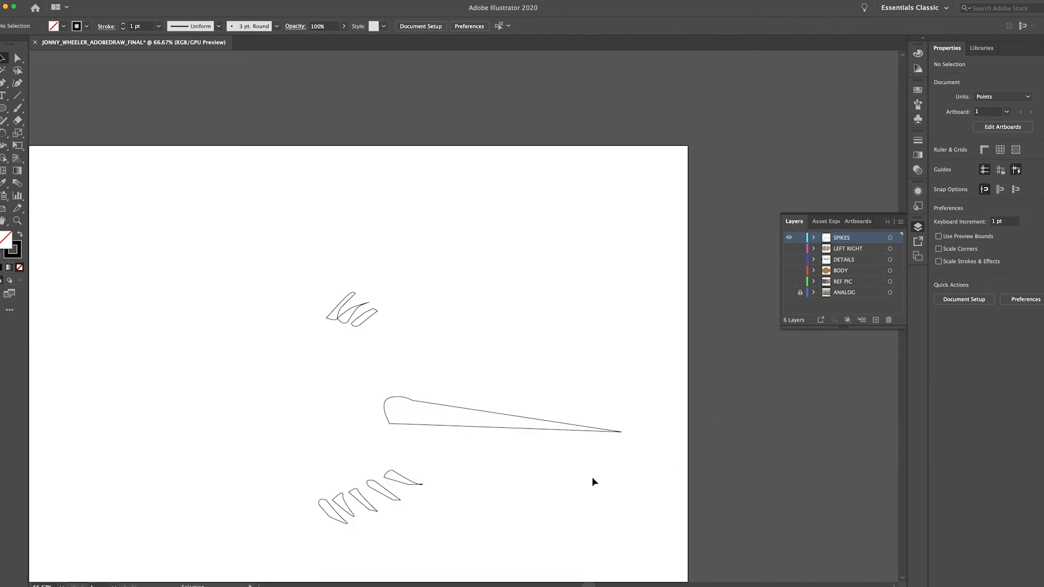
left_click(3, 59)
left_click_drag(235, 243, 637, 552)
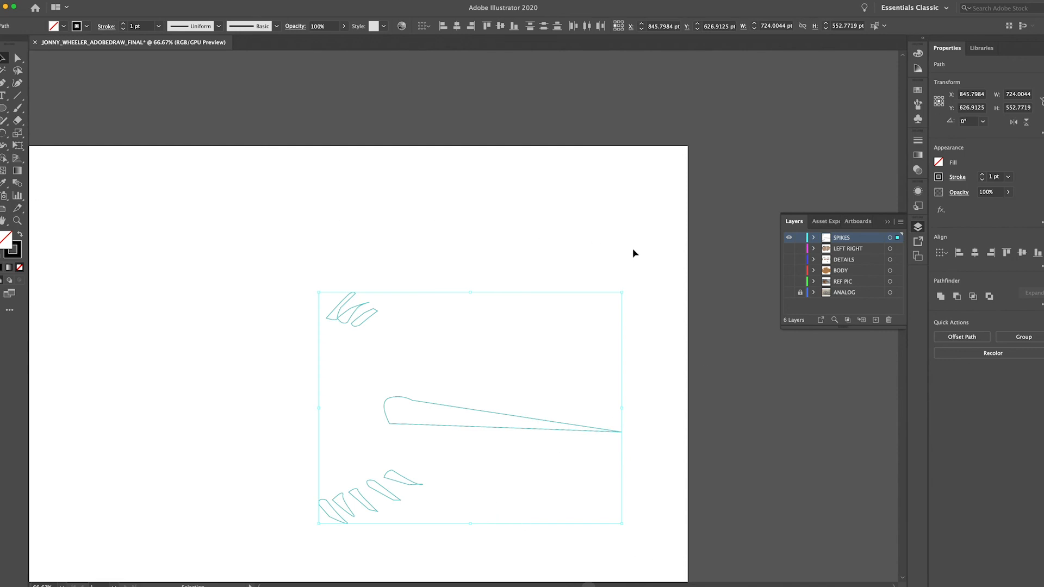
left_click(789, 282)
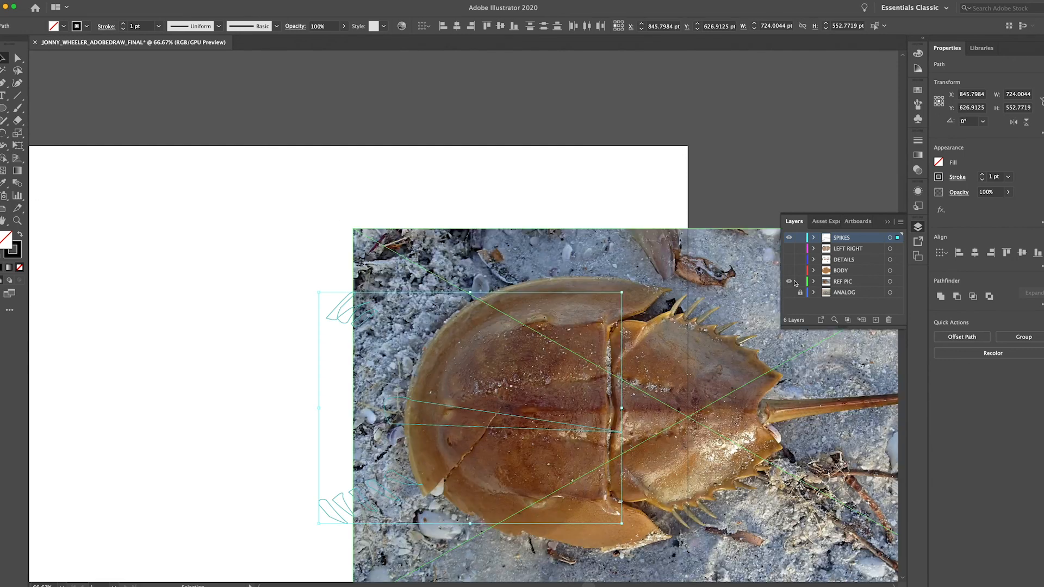
left_click(4, 182)
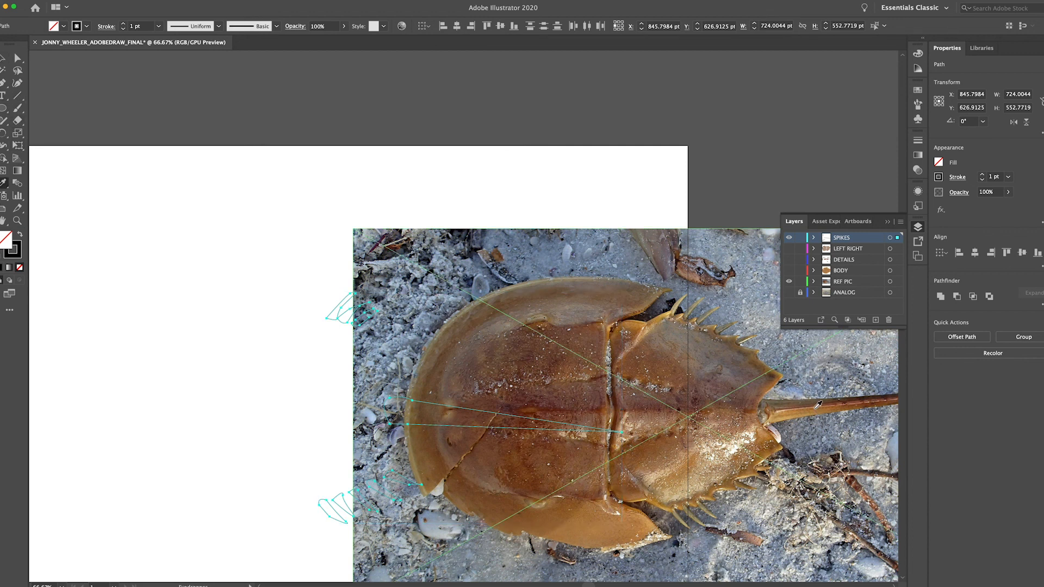
left_click(708, 505)
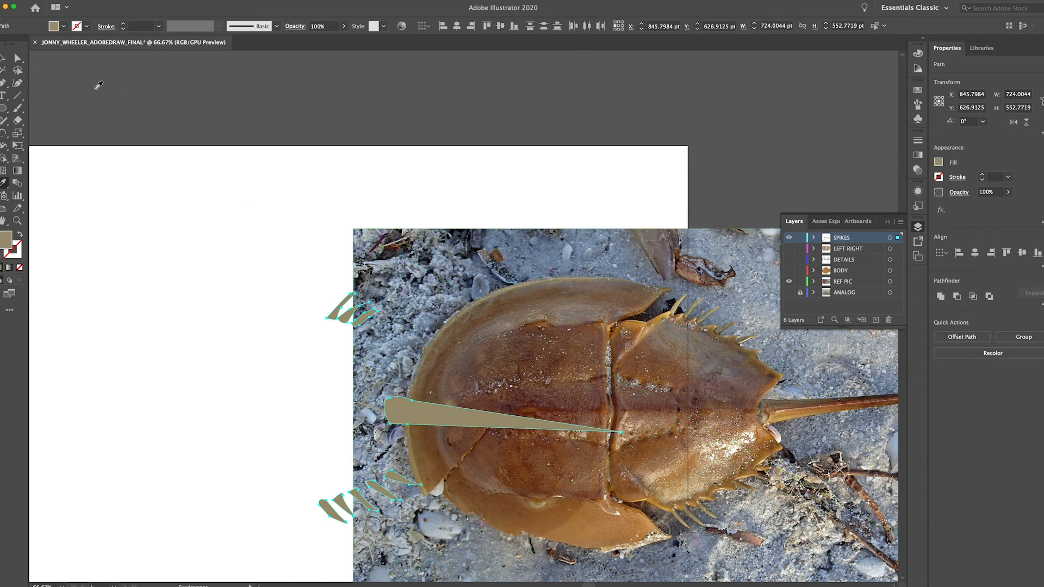
key("v")
left_click(140, 263)
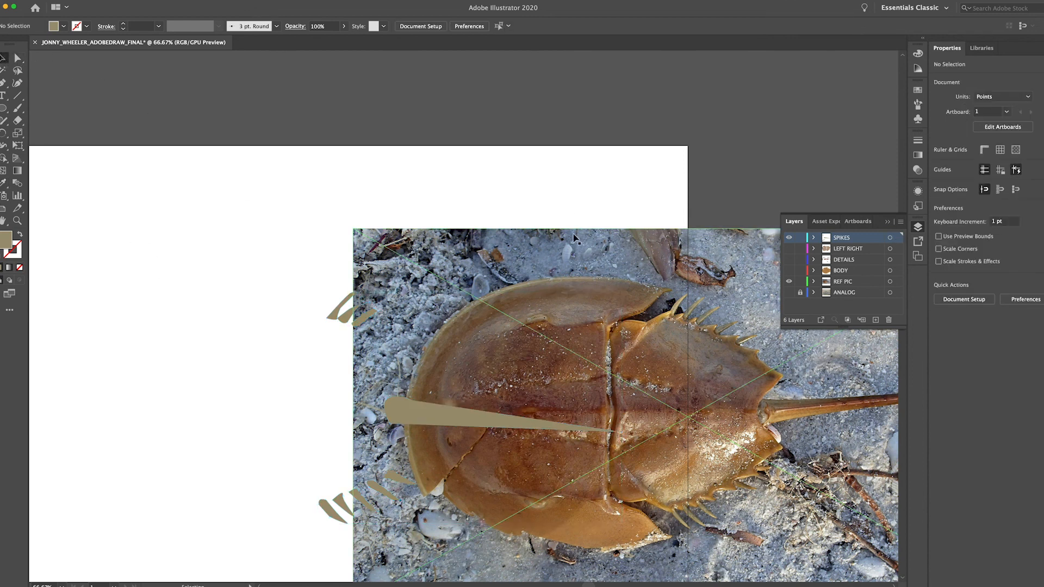
Hide REF PIC, show the LEFT RIGHT, DETAILS and BODY layers, and move the SPIKES layer directly above ANALOG
left_click(789, 281)
left_click(789, 248)
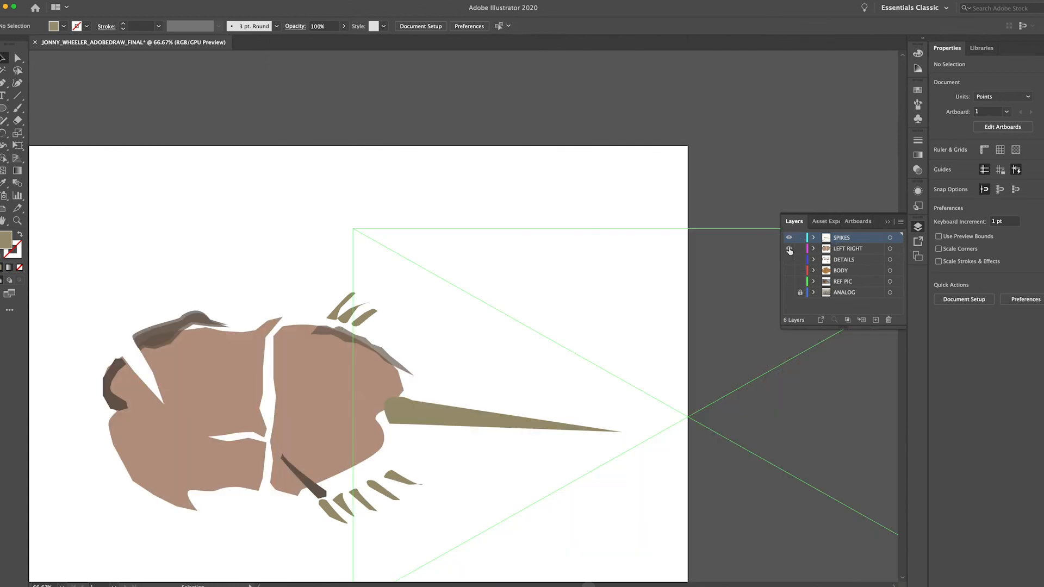
left_click(790, 260)
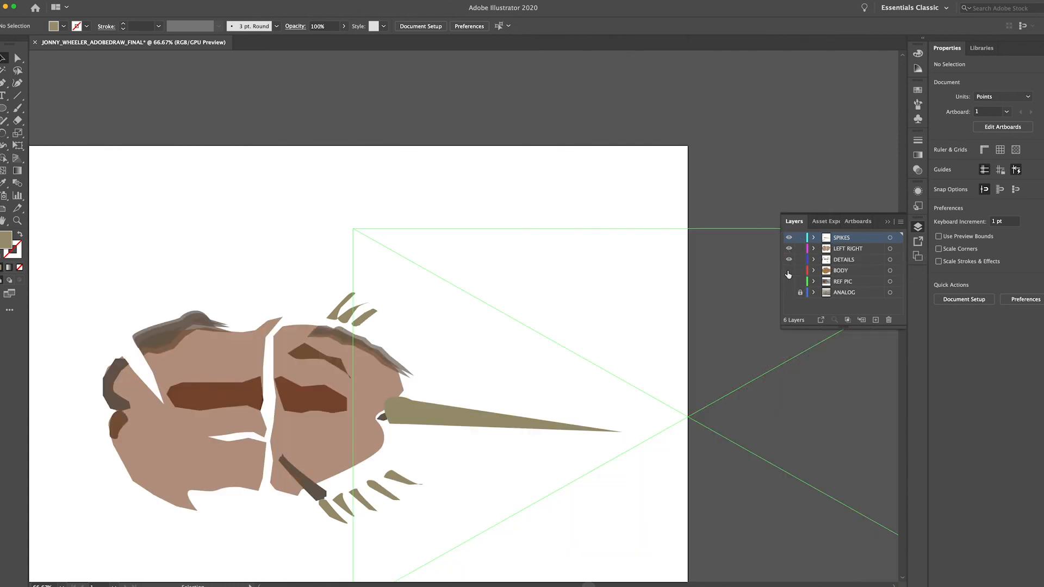
left_click(789, 270)
left_click(789, 281)
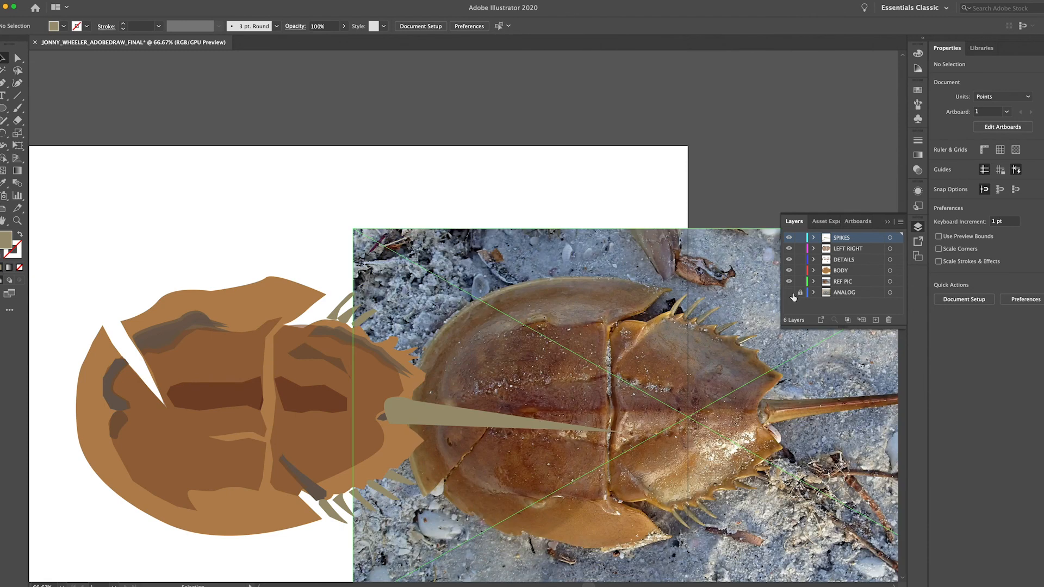
left_click(789, 281)
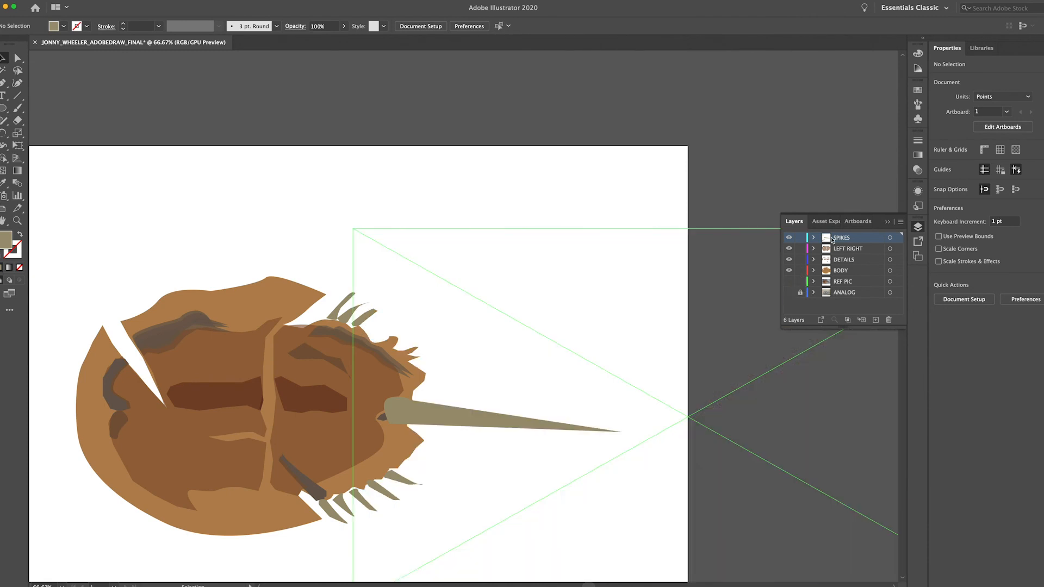
left_click_drag(840, 240, 846, 289)
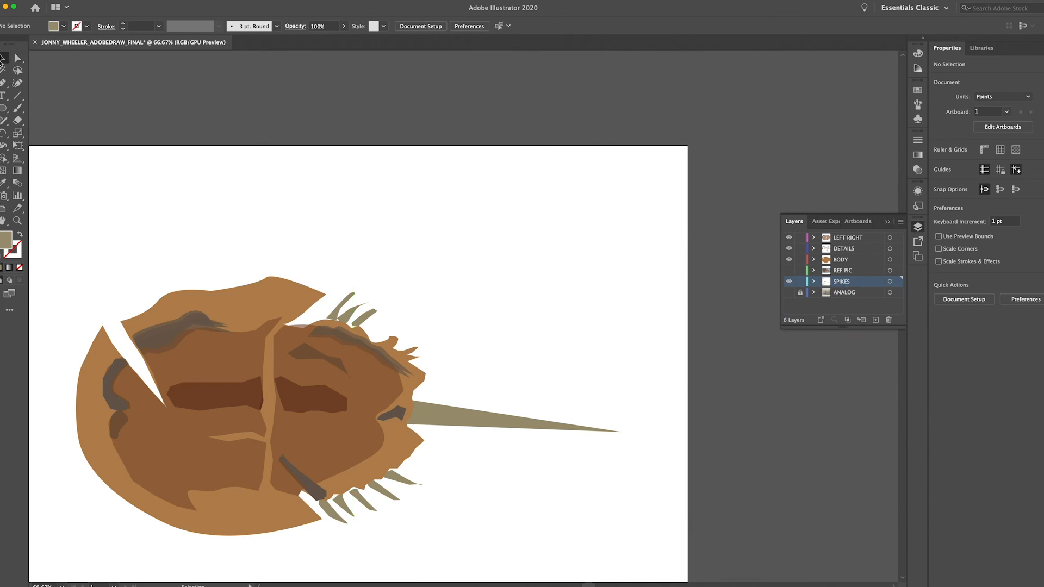
Nudge the first upper spike down 5 pt toward the shell edge and select the third upper spike
left_click(351, 296)
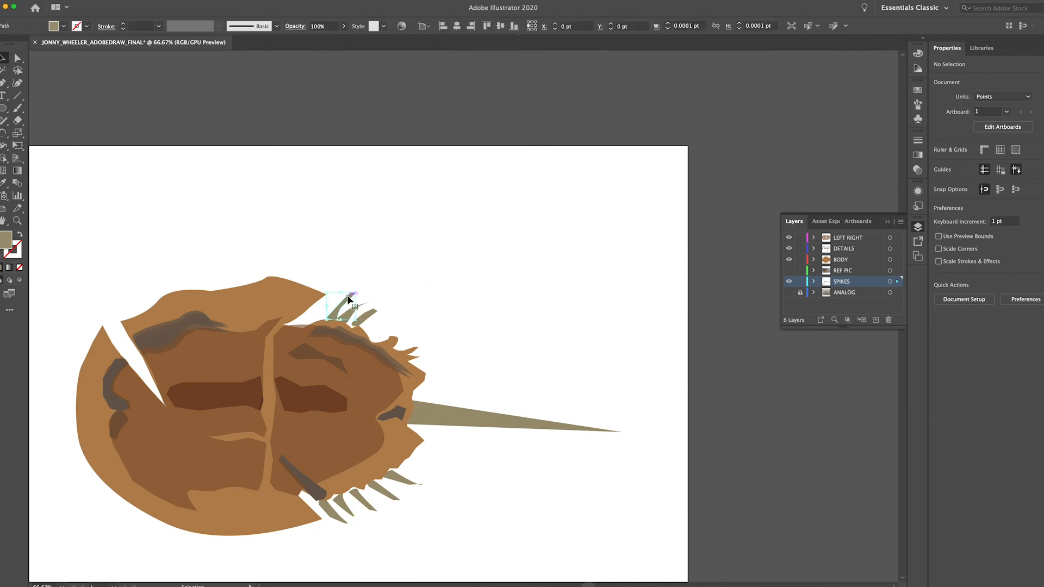
left_click(367, 277)
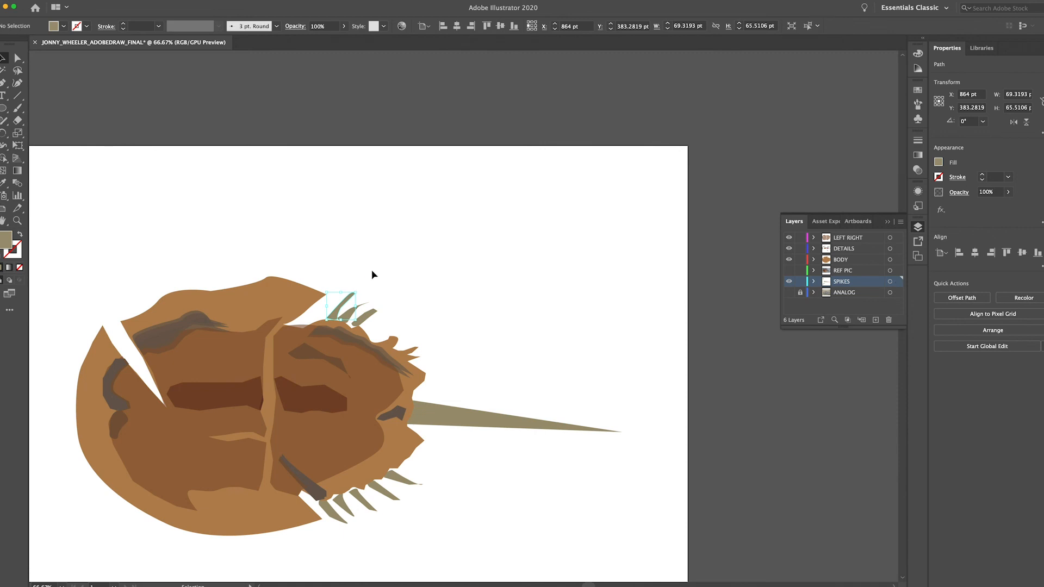
left_click(340, 311)
left_click_drag(341, 310, 351, 312)
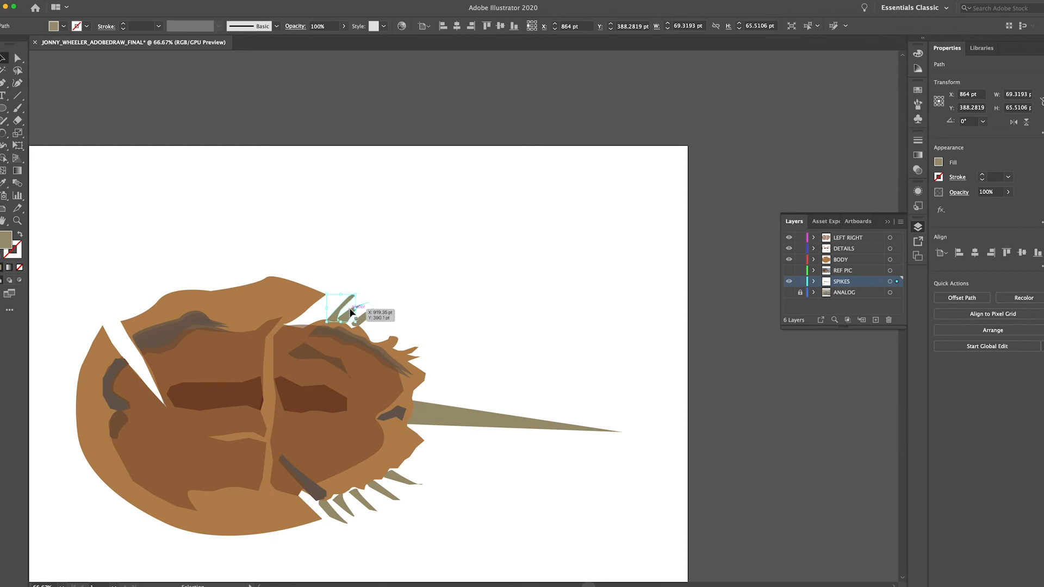
left_click(371, 313)
mouse_move(372, 314)
left_mouse_down()
mouse_move(373, 305)
mouse_move(389, 320)
left_mouse_up()
key("Down")
key("Down")
key("Down")
key("Down")
key("Down")
left_click(873, 261)
mouse_move(853, 286)
left_mouse_down()
mouse_move(860, 242)
mouse_move(862, 283)
left_mouse_up()
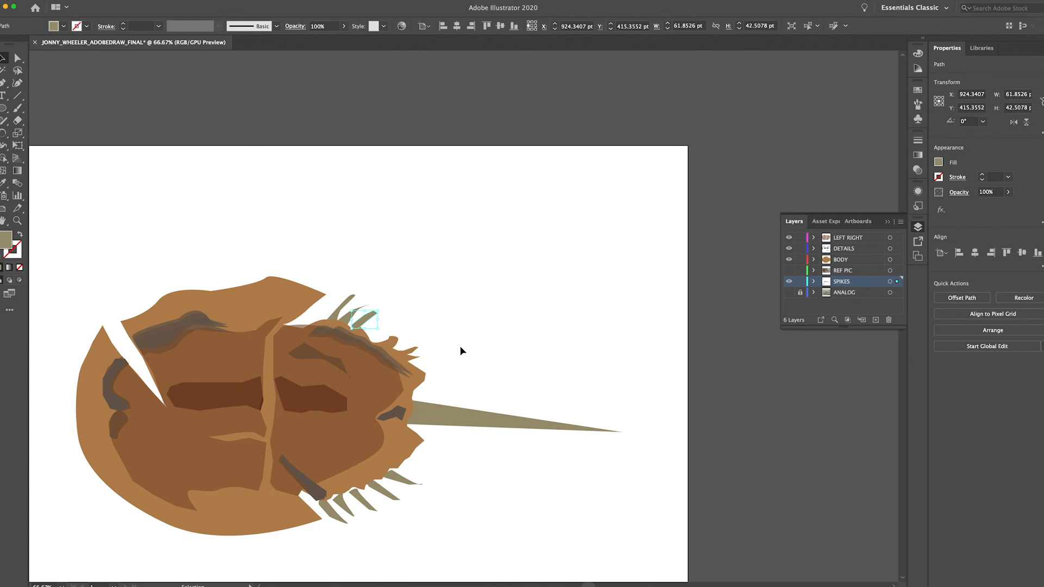
Nudge the third upper spike left toward its neighbours along the shell edge and deselect it
left_click(374, 330)
left_click(368, 324)
key("Left")
key("Left")
key("Left")
key("Left")
key("Left")
key("Left")
key("Left")
left_click_drag(377, 323, 373, 320)
left_click(425, 338)
Rotate the tail 2.972° so its tip lifts, nudge it slightly upward, and deselect it
left_click(467, 419)
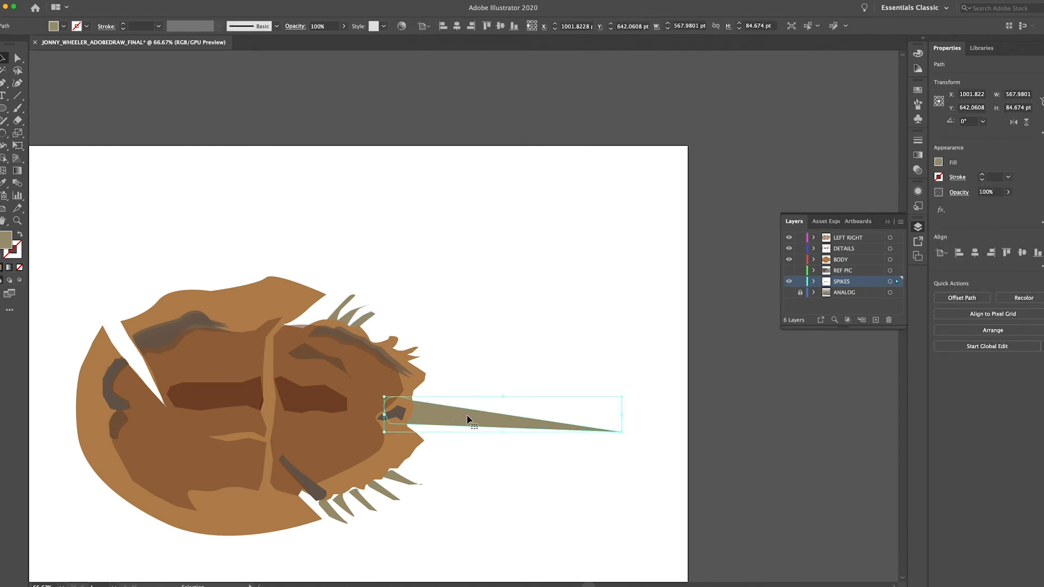
left_click_drag(626, 391, 623, 386)
key("Up")
key("Up")
key("Up")
key("Up")
key("Up")
key("Up")
key("Up")
key("Up")
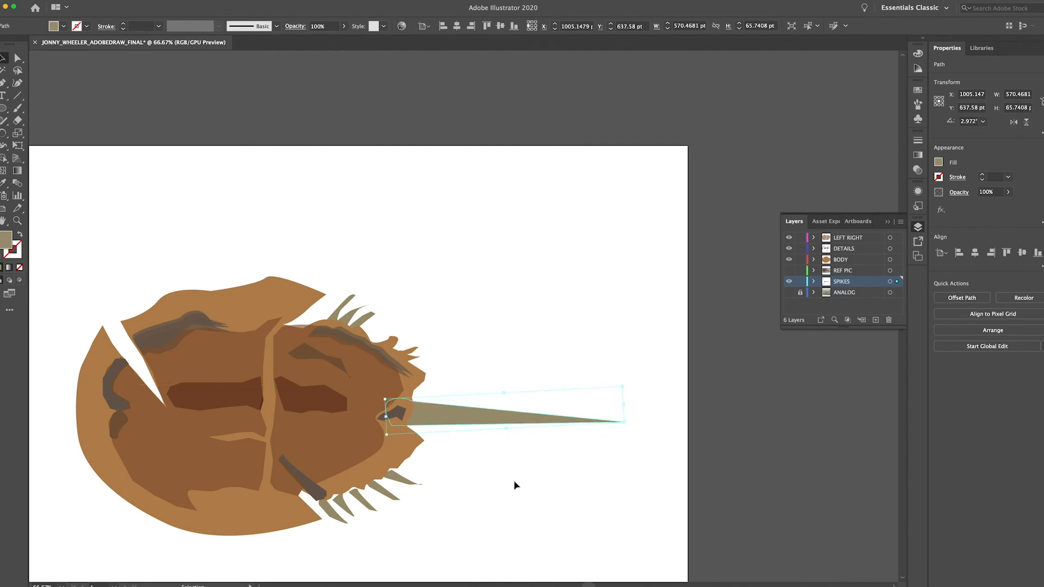
left_click(516, 484)
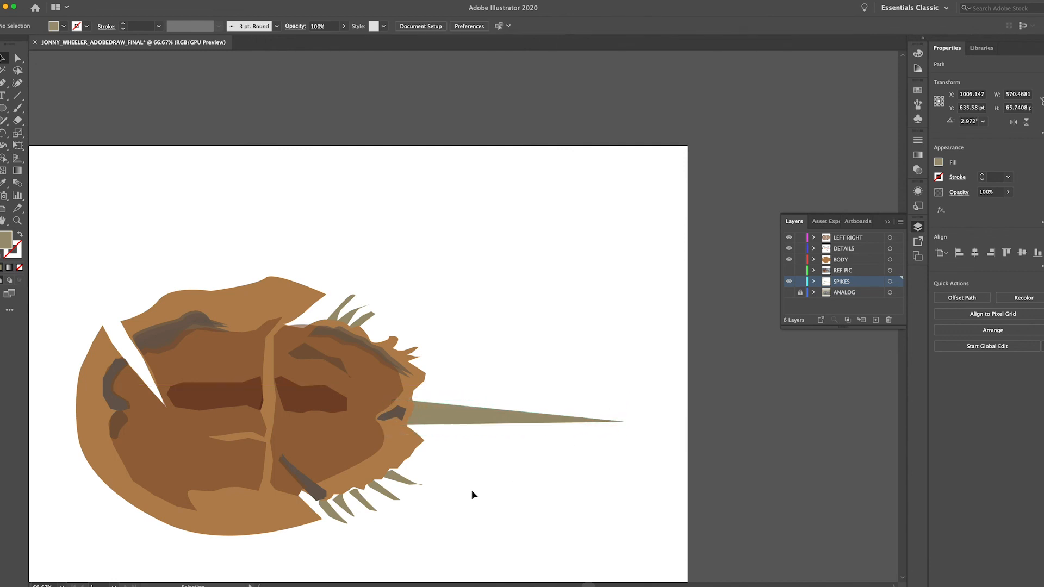
Nudge the lower spikes beyond the first one up about 10 pt and slightly left toward the shell edge, and deselect them
left_click(346, 509)
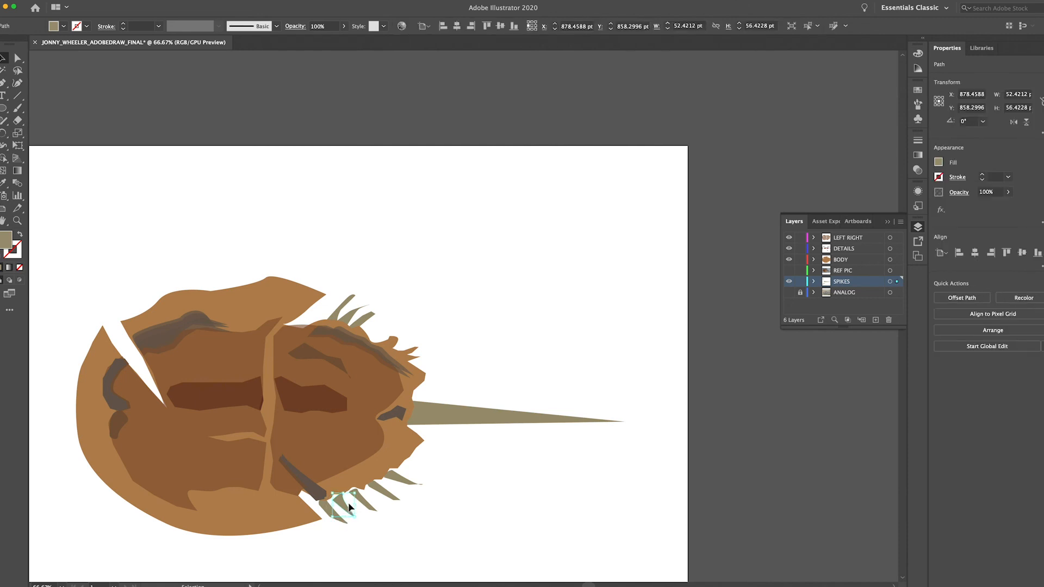
left_click(367, 505, "shift")
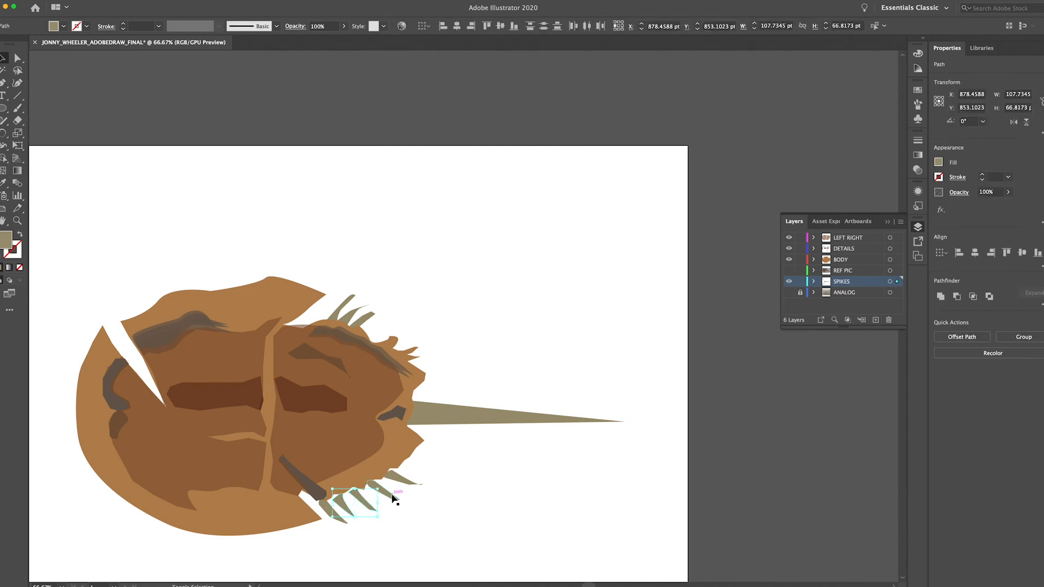
left_click(402, 482, "shift")
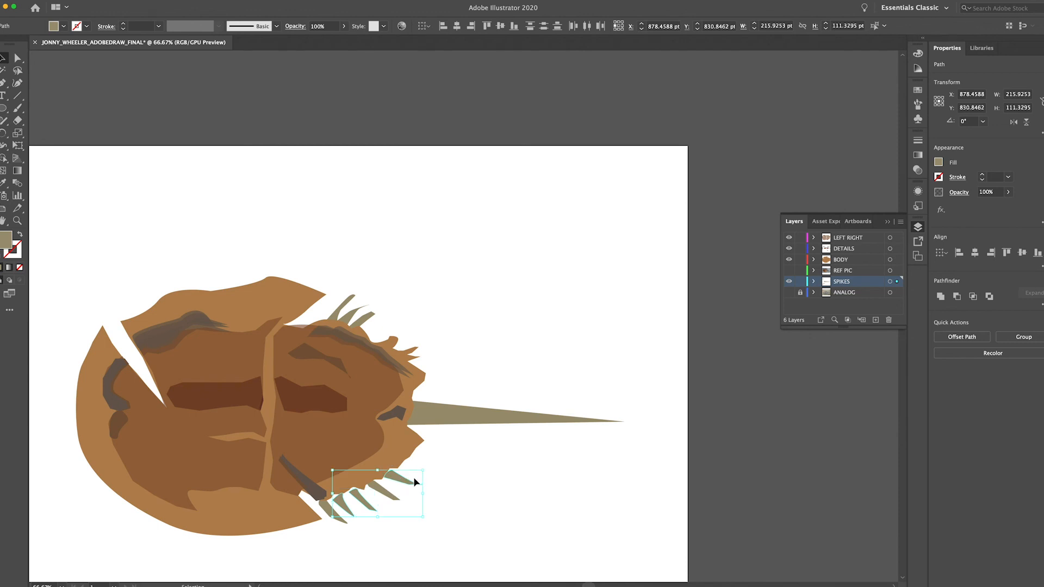
key("Up")
key("Up")
key("Up")
key("Up")
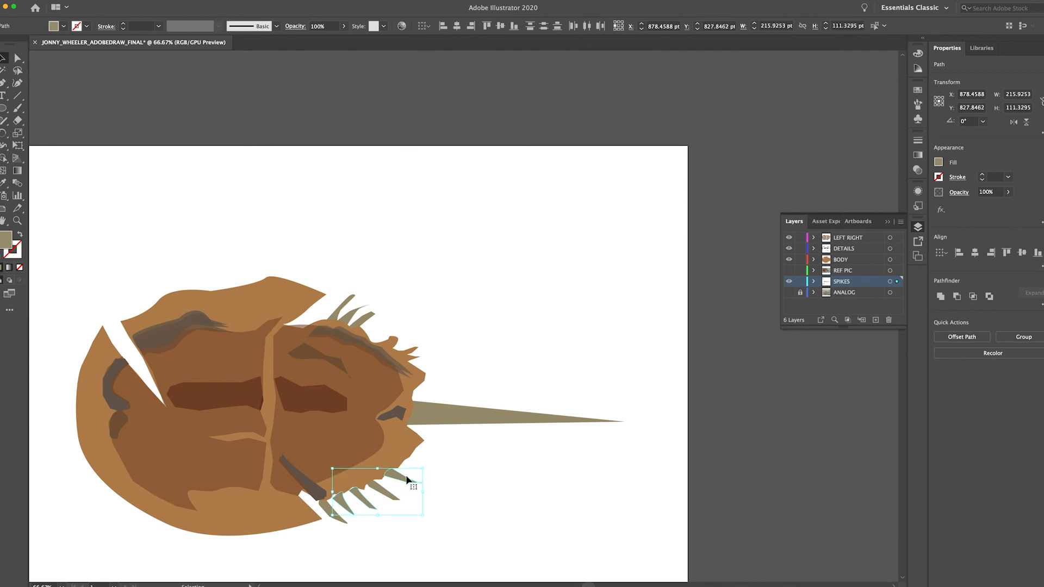
key("Up")
key("Up")
key("Up")
key("Left")
key("Left")
key("Left")
key("Left")
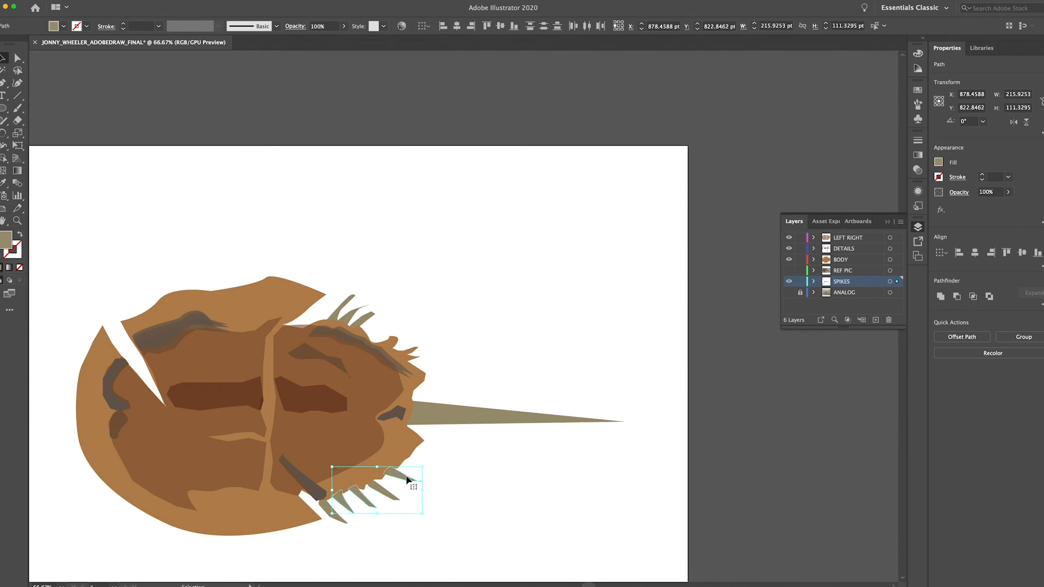
key("Up")
left_click(456, 487)
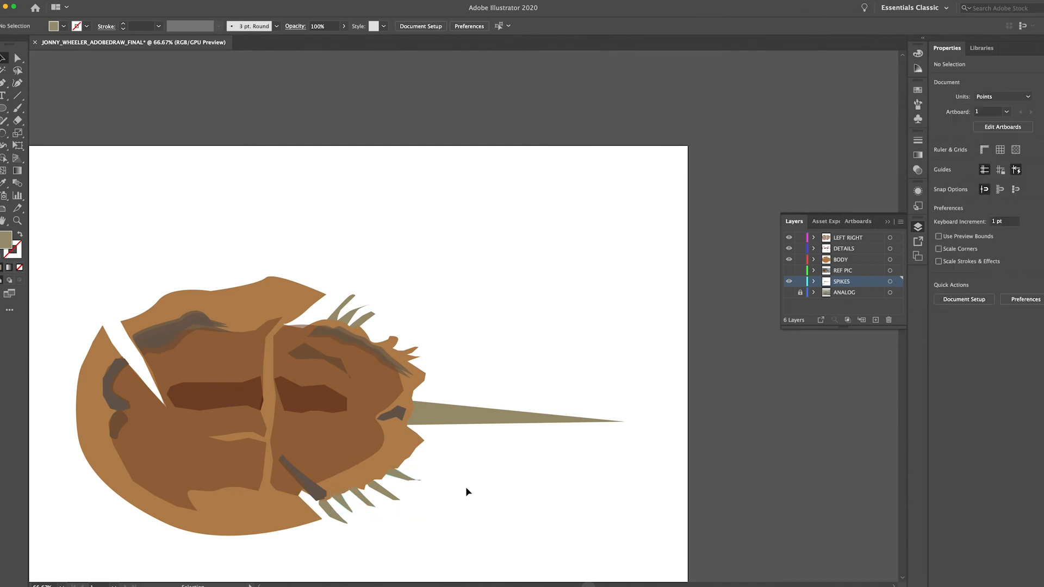
left_click(339, 517)
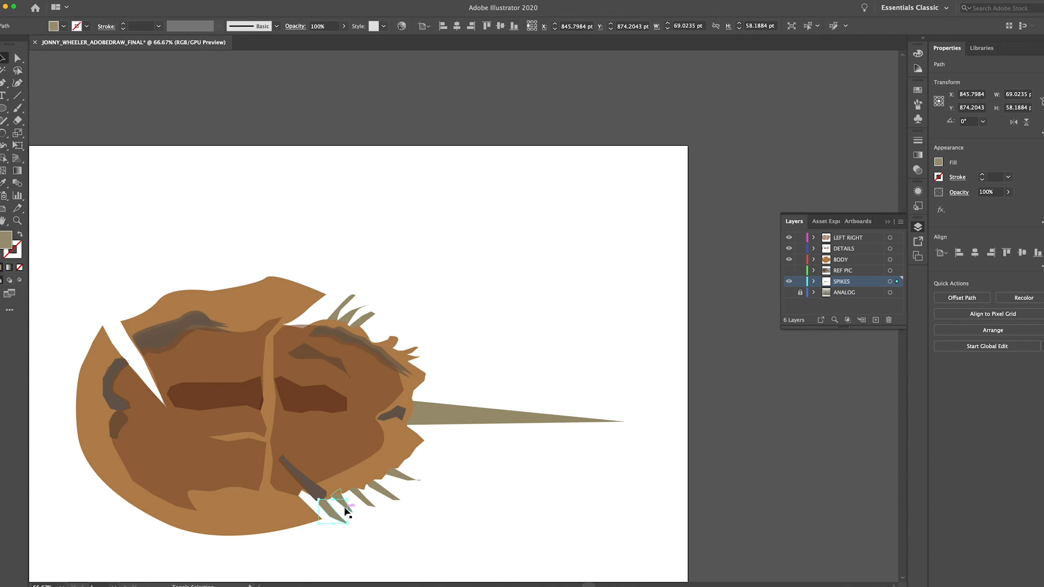
left_click(351, 505)
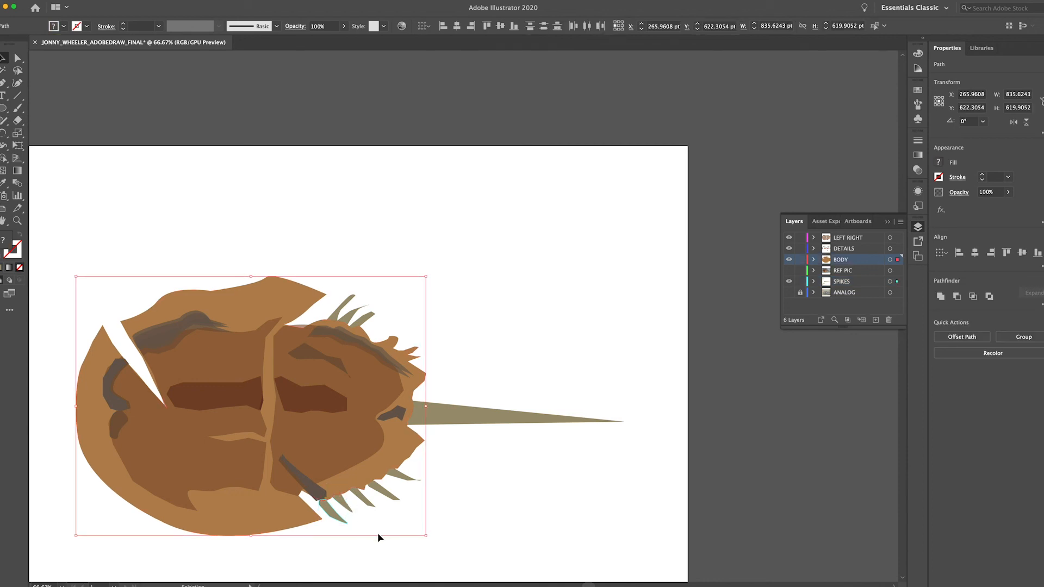
left_click(375, 538)
Duplicate the five lower spikes and place the copy over the originals, offset slightly down and left
left_click(341, 519)
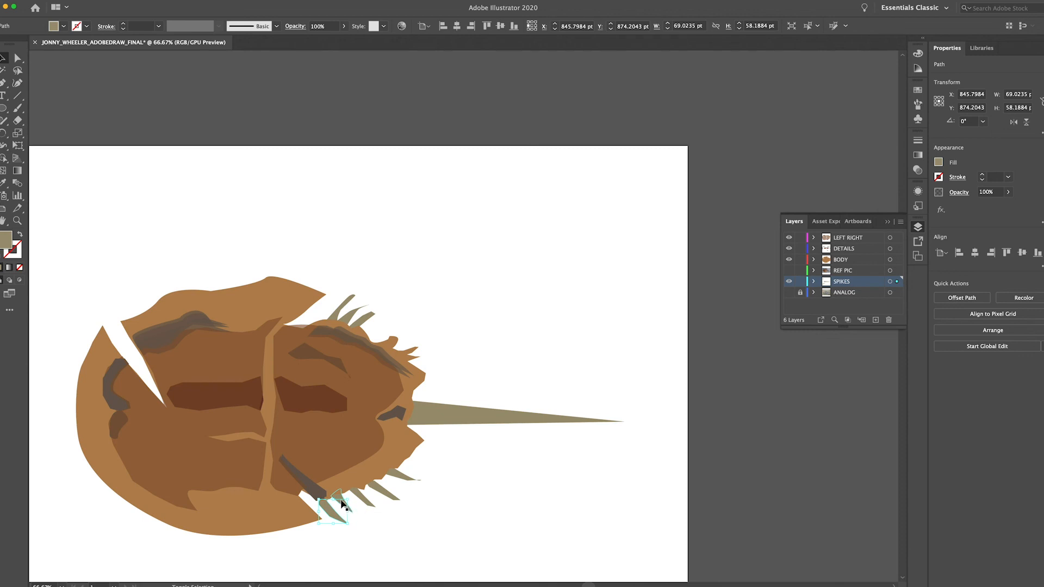
left_click(340, 499, "shift")
left_click(367, 500, "shift")
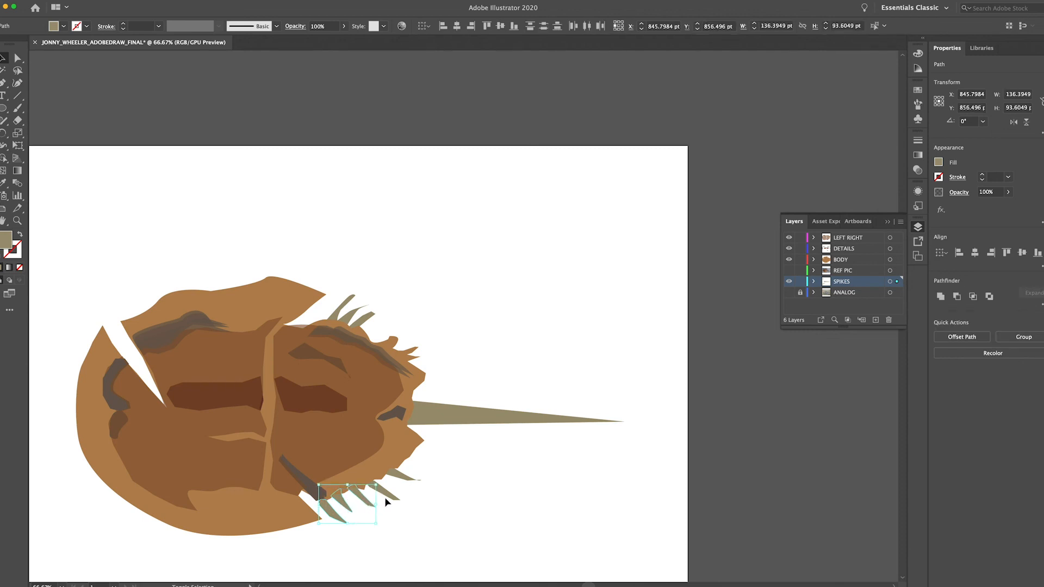
left_click(390, 499, "shift")
left_click(407, 477, "shift")
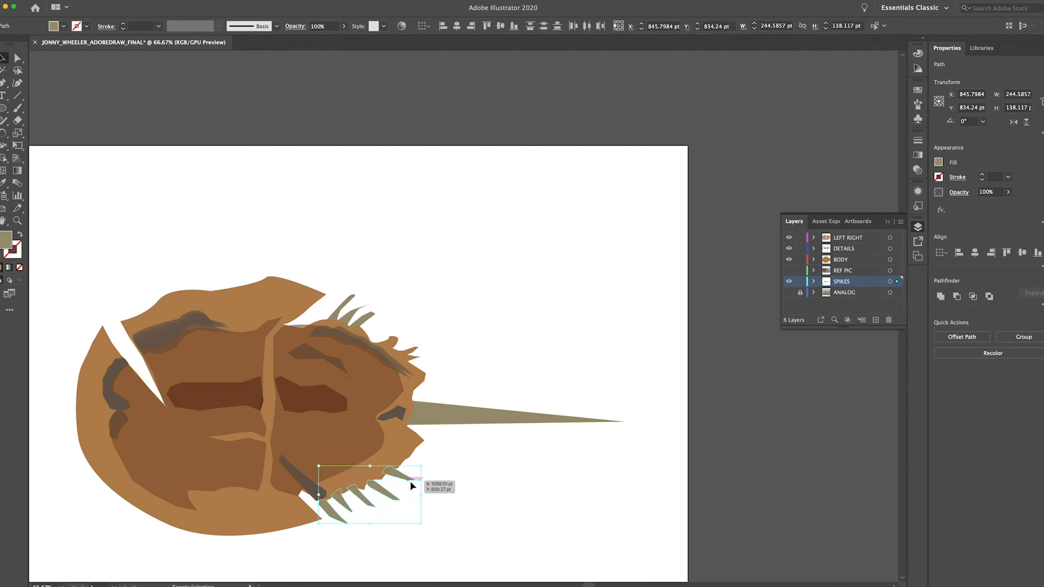
key("a")
key("v")
left_click(528, 503)
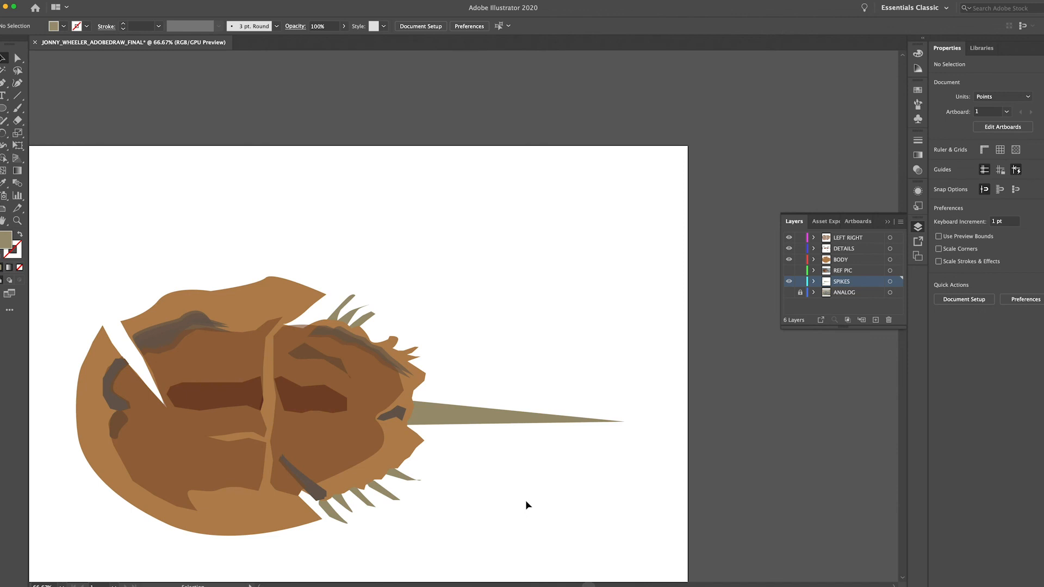
left_click(504, 326)
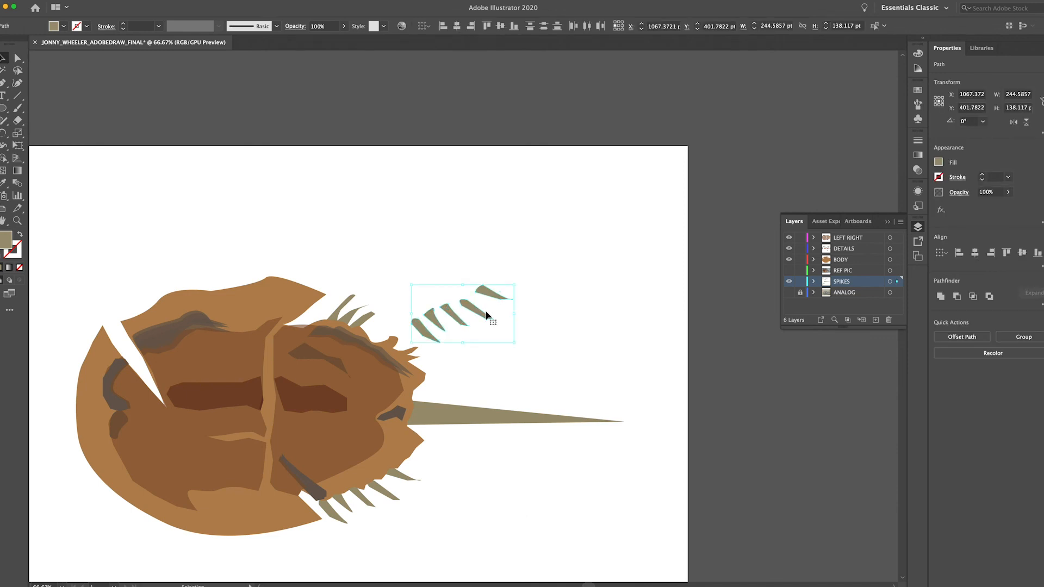
left_click_drag(485, 296, 389, 495)
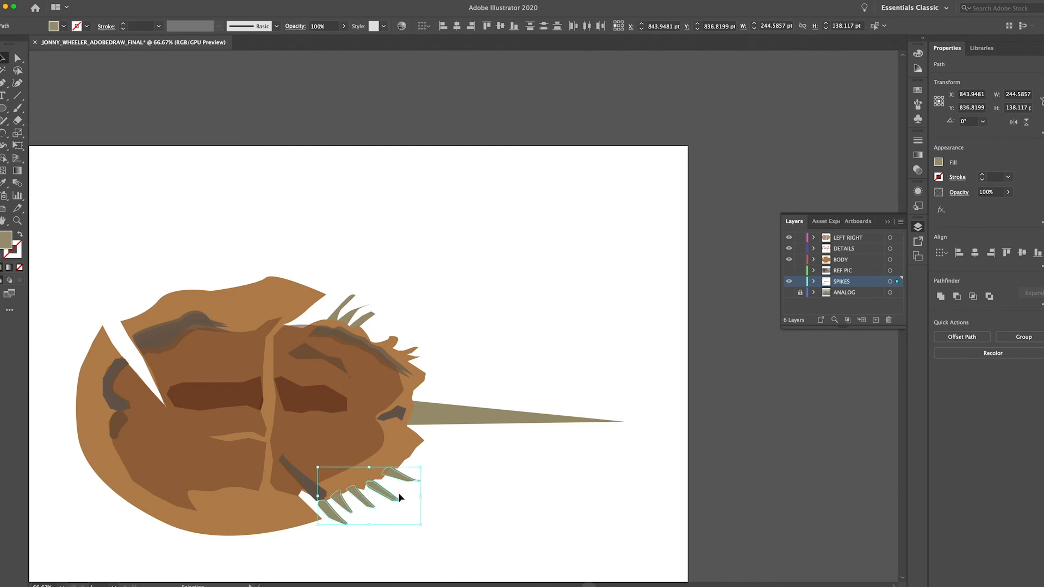
Try a 73% opacity on the copied lower spikes
left_click(1009, 192)
left_click(997, 207)
left_click(506, 543)
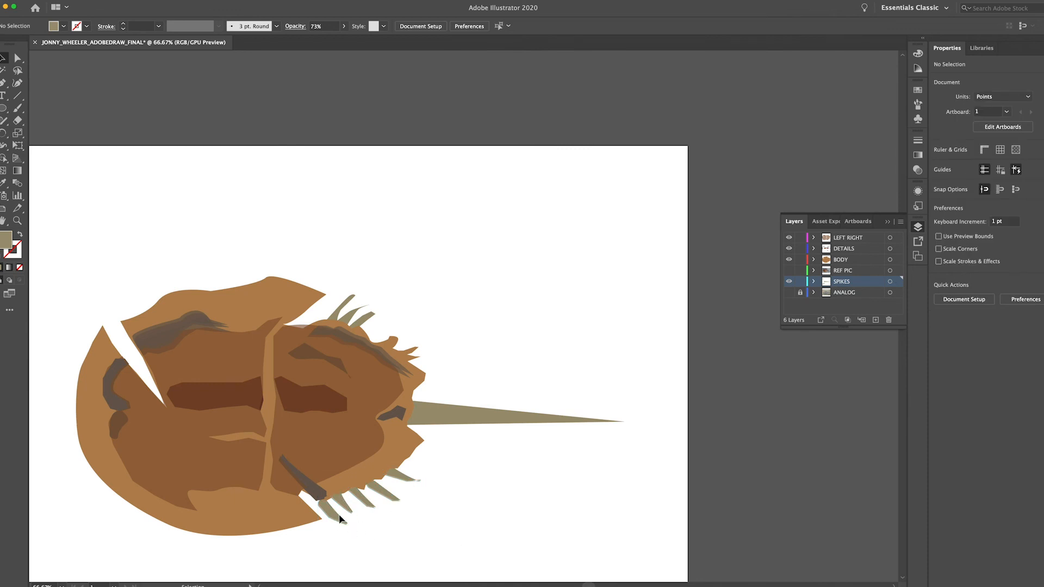
key("super+z")
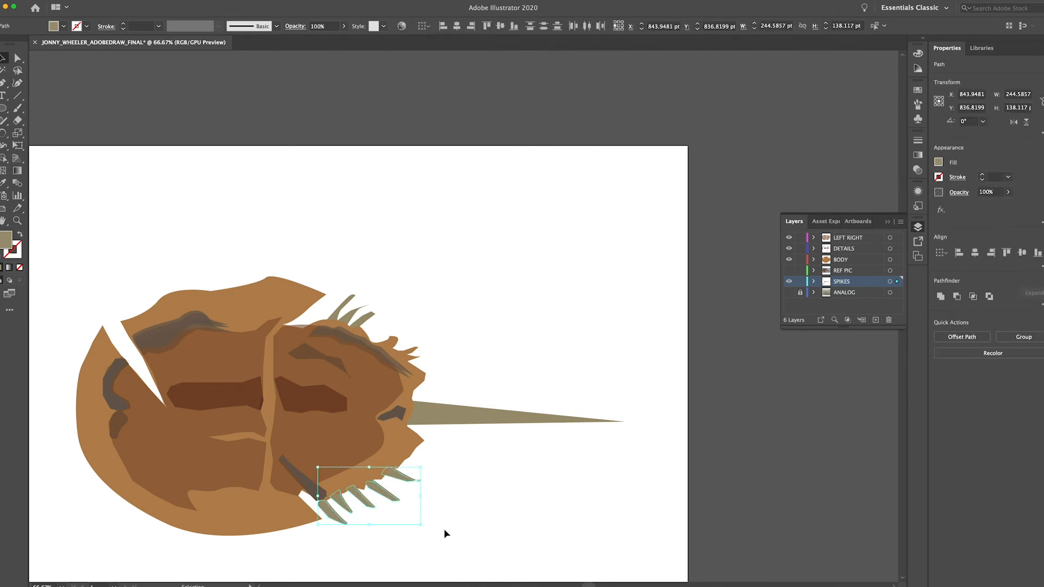
Lower the opacity of the copied lower spikes to 53% and deselect them
left_click(1008, 192)
left_click_drag(999, 207, 990, 207)
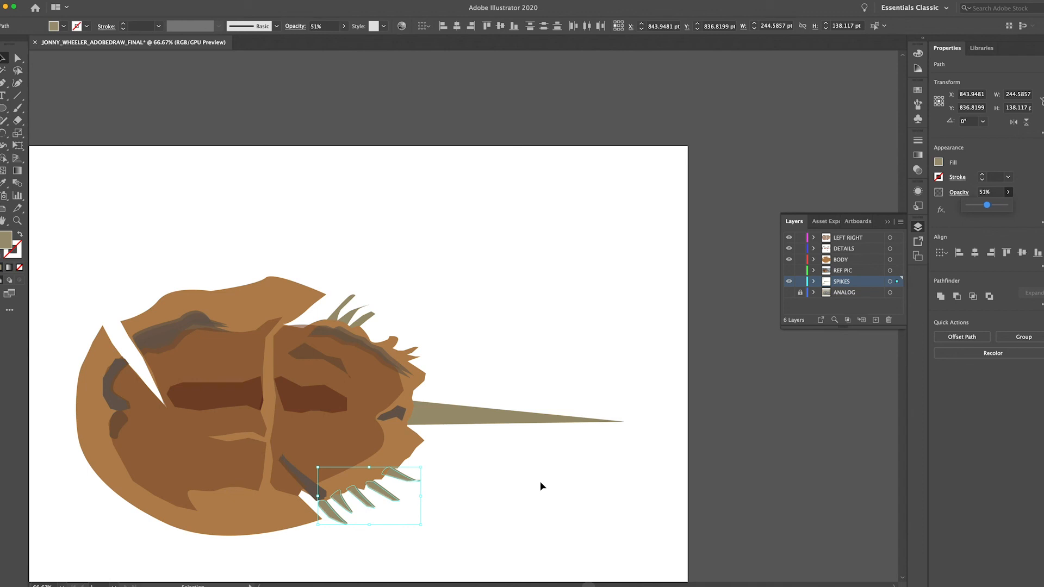
left_click(391, 520)
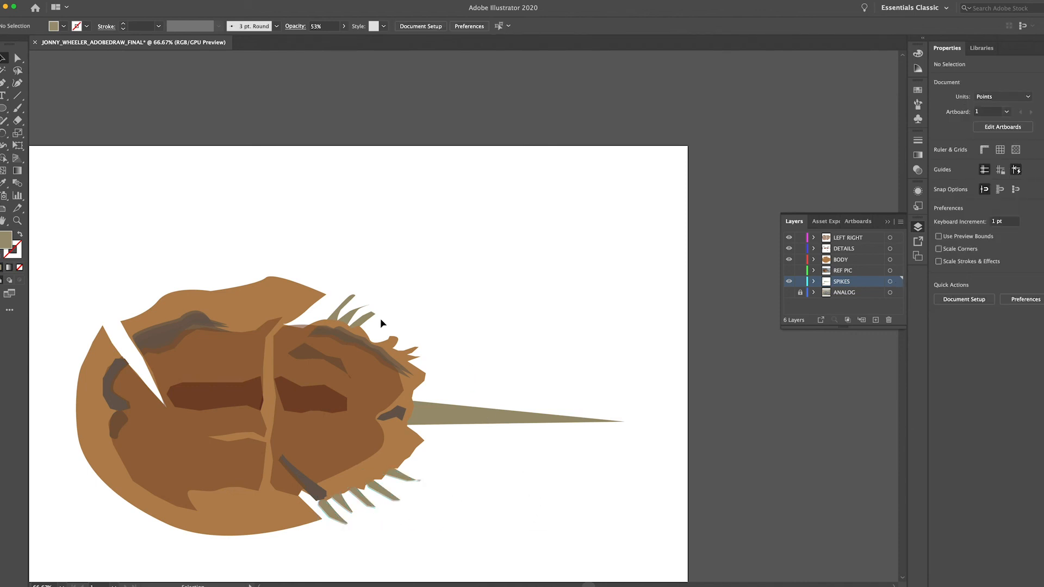
Duplicate the three upper spikes and set the copy's opacity to 60%
left_click_drag(346, 257, 395, 321)
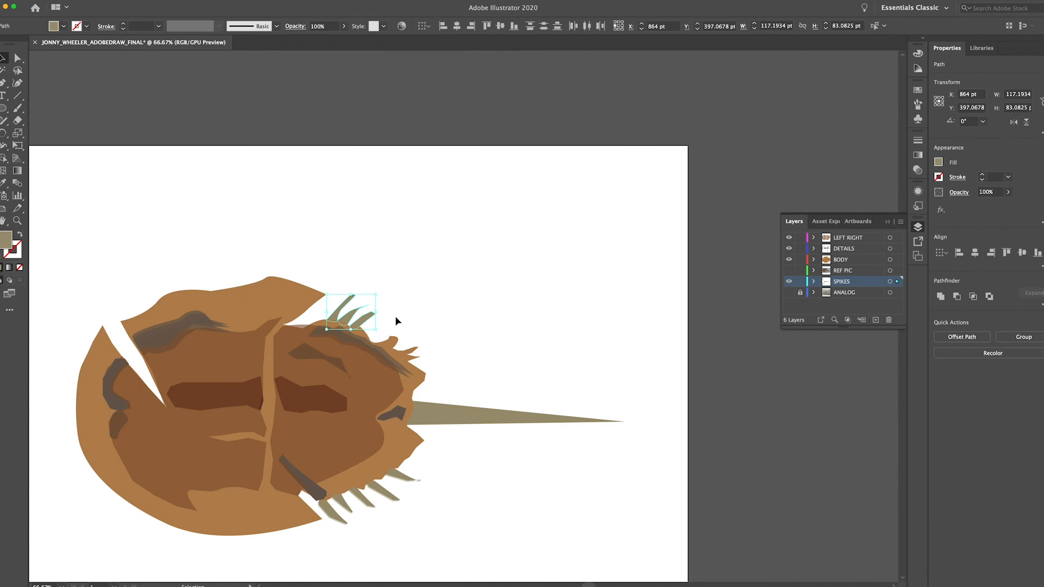
key("super+v")
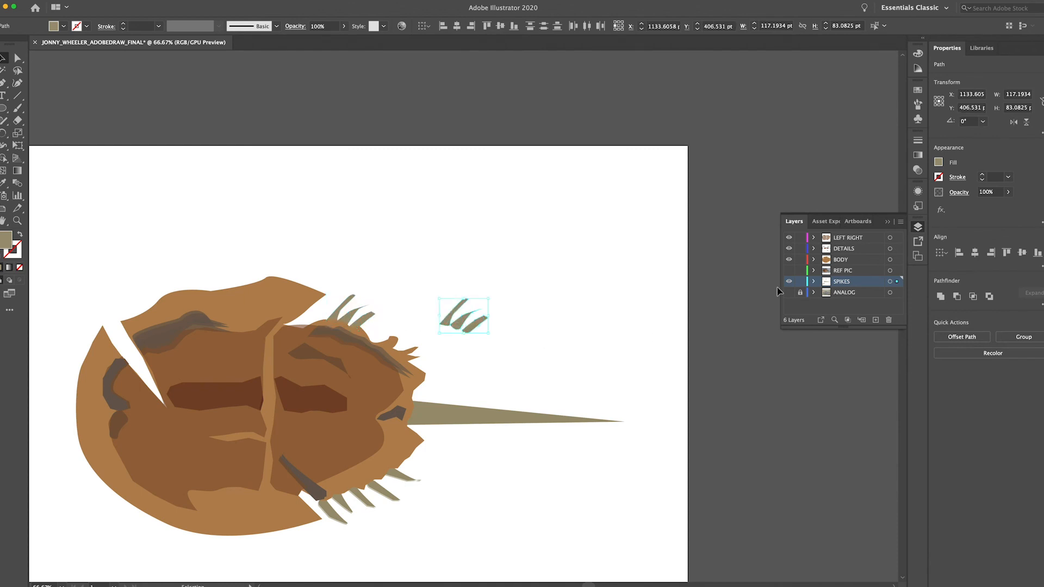
left_click(1009, 192)
left_click_drag(1006, 205, 991, 205)
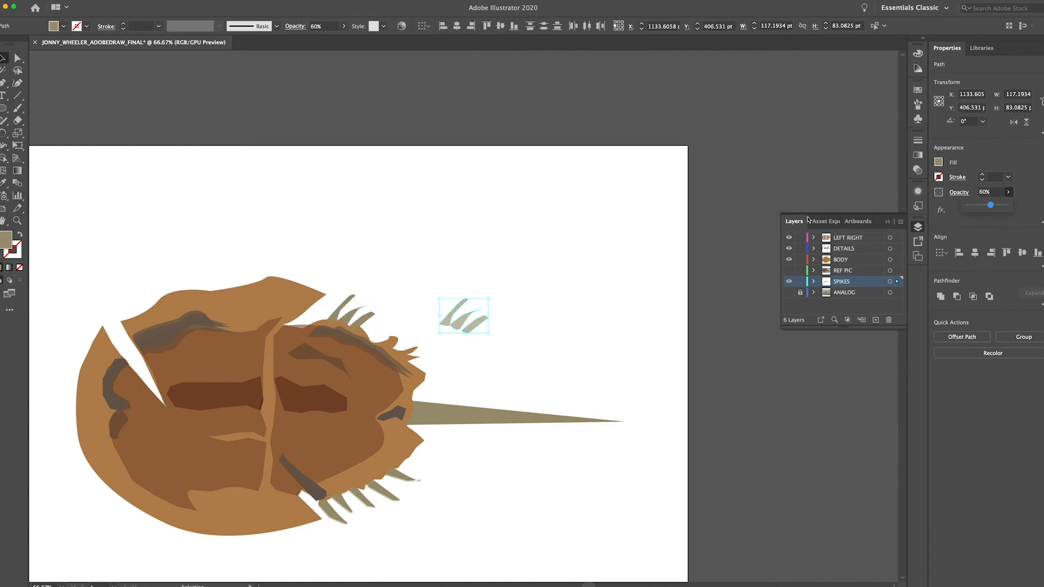
Place the translucent copy over the original upper spikes, nudge it down and slightly left to overlap them, and deselect it
left_click_drag(455, 327, 340, 319)
key("Down")
key("Down")
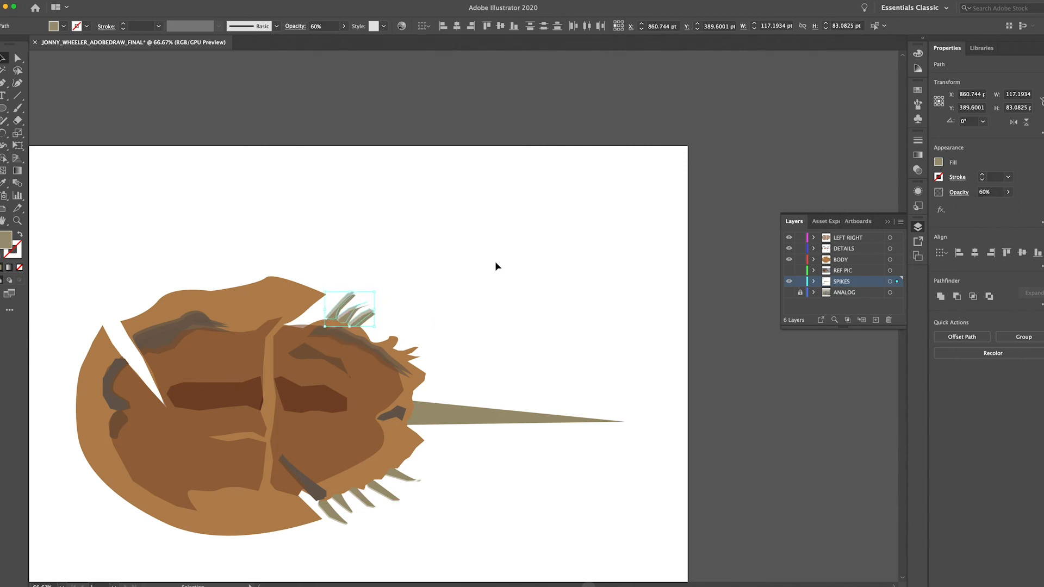
key("Down")
key("Down")
key("Down")
key("Down")
key("Down")
key("Down")
key("Down")
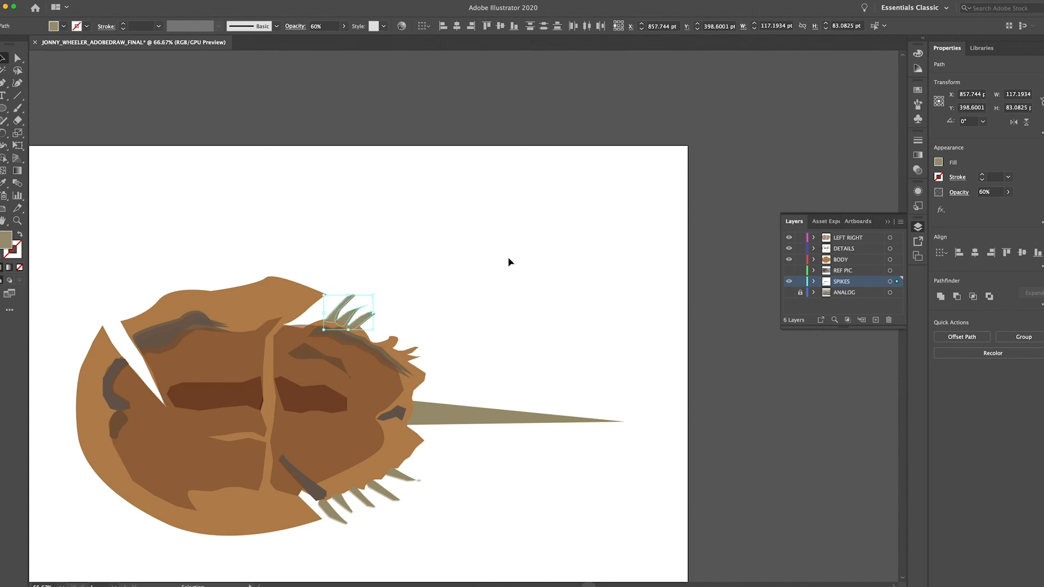
left_click(586, 263)
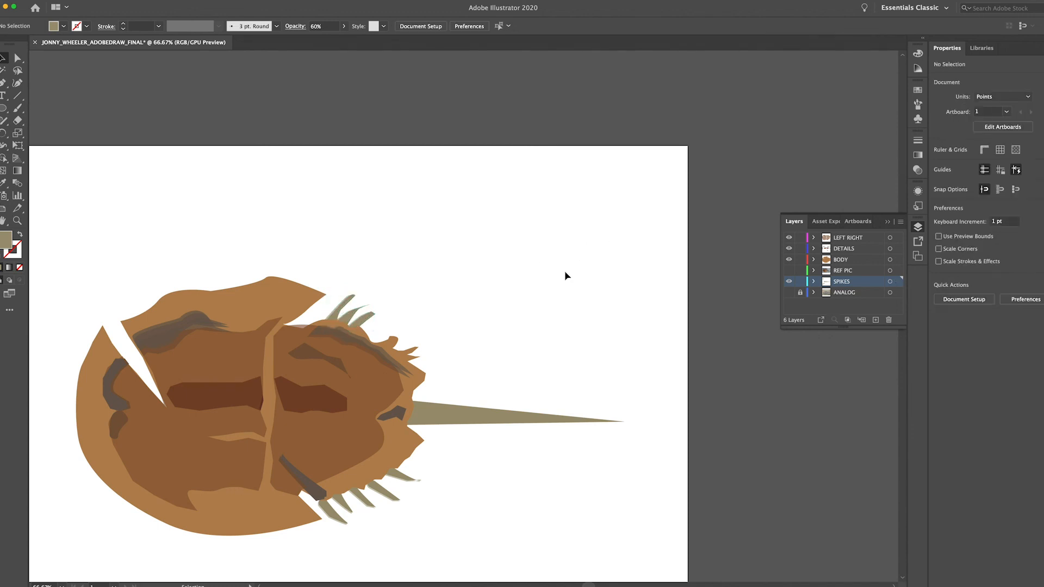
Compare the tail and spikes with the REF PIC photo and the ANALOG sketch by toggling layer visibility, ending with both references hidden
left_click(499, 423)
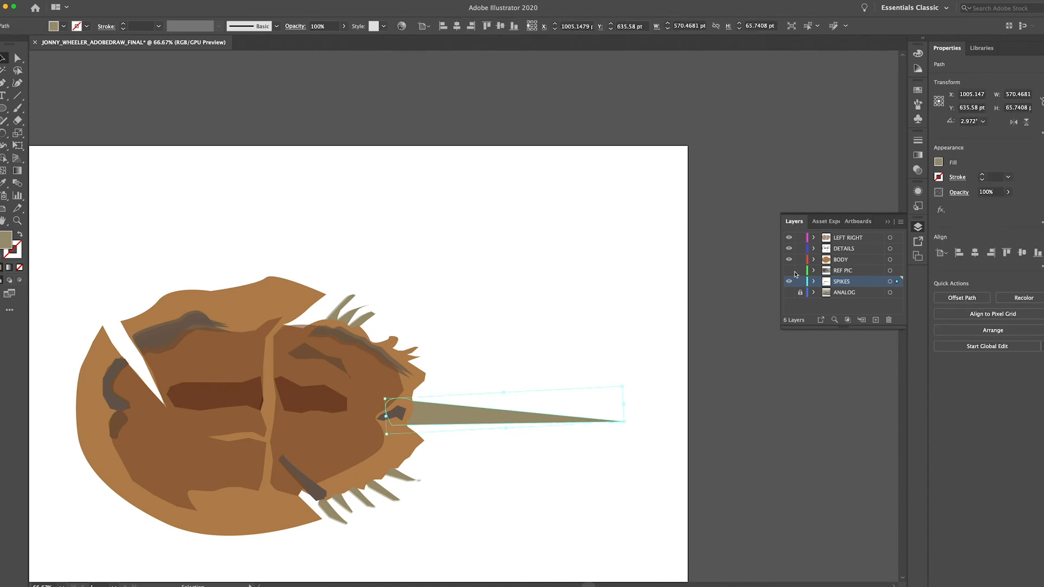
left_click(789, 270)
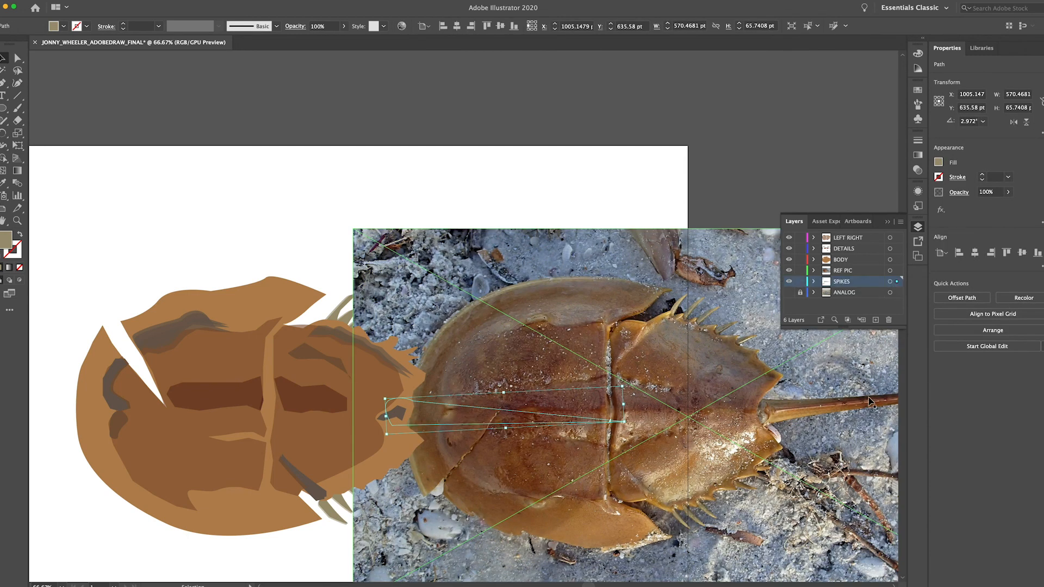
left_click(789, 282)
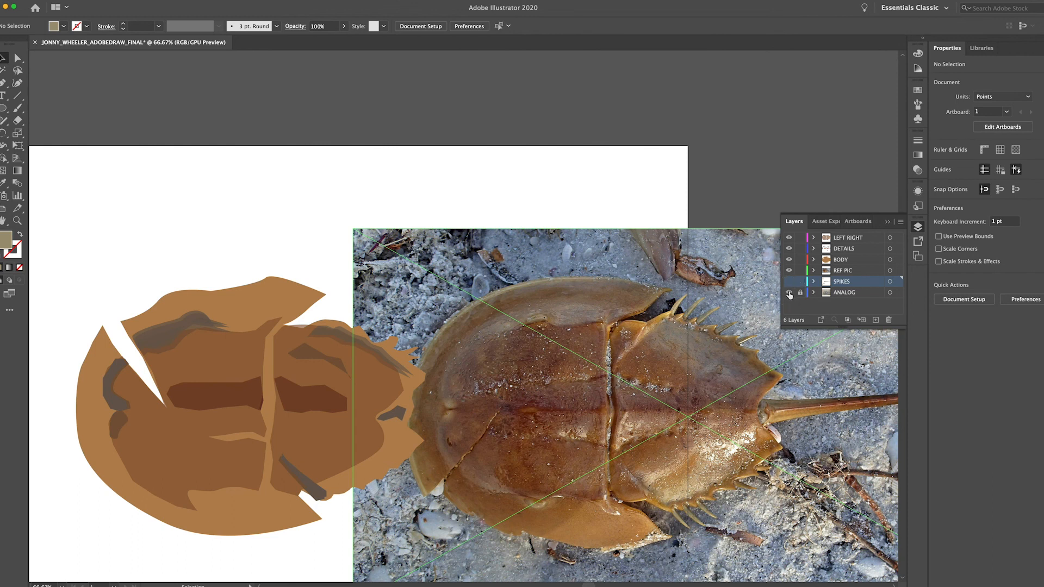
left_click(789, 293)
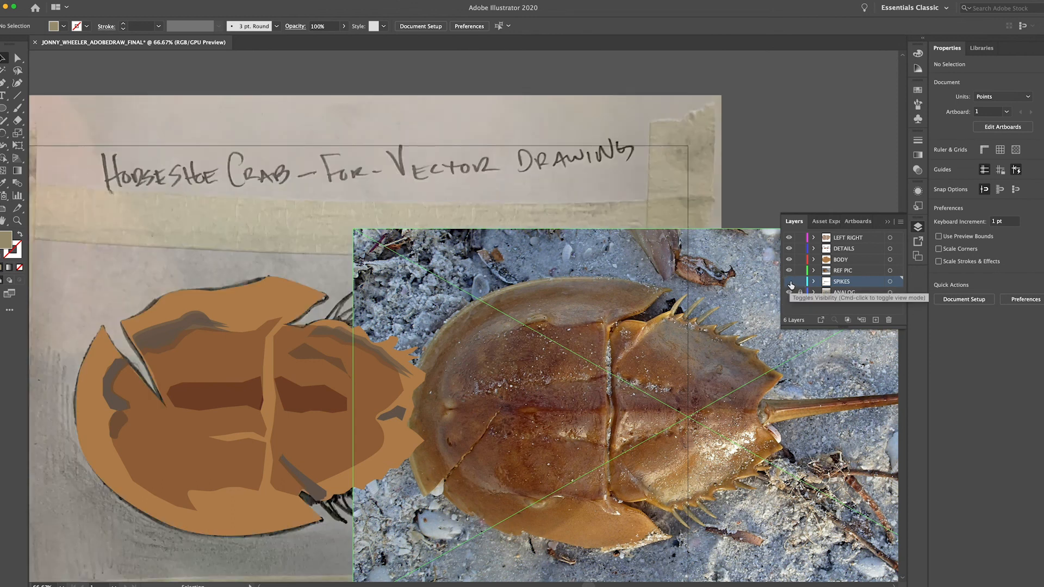
left_click(789, 270)
left_click(789, 282)
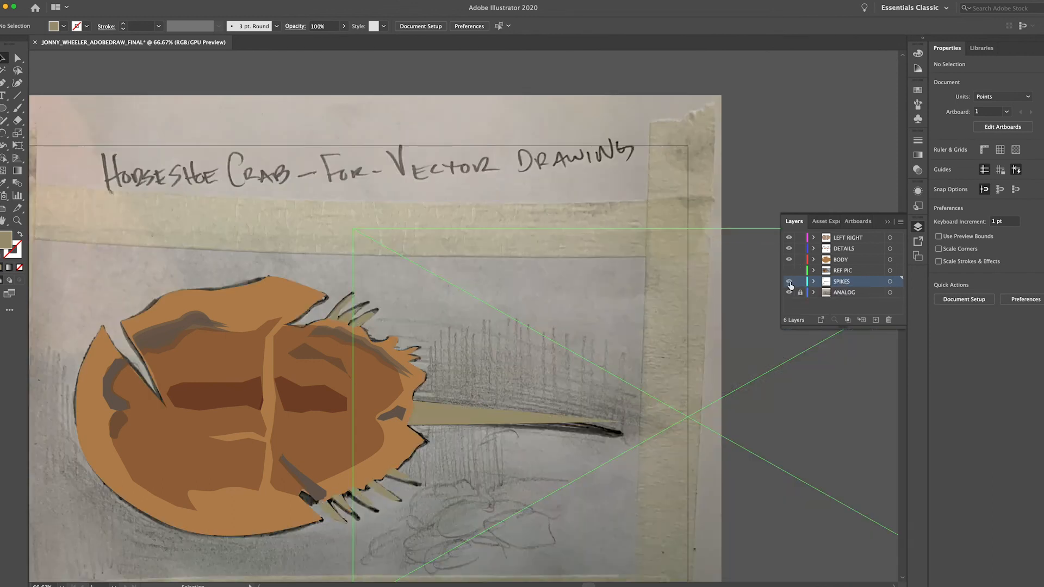
left_click(789, 282)
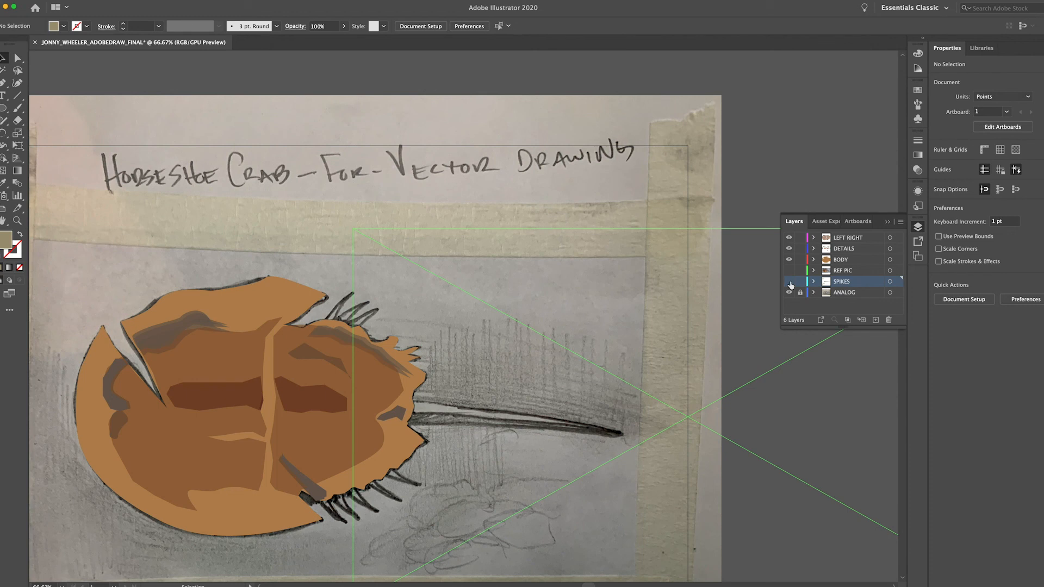
left_click(789, 281)
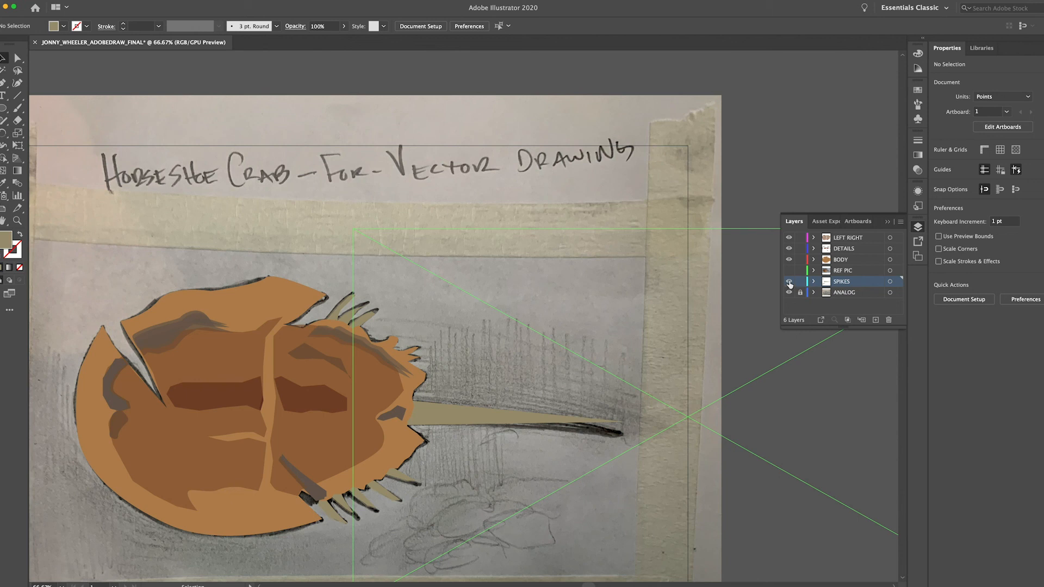
left_click(789, 282)
left_click(789, 281)
left_click(789, 293)
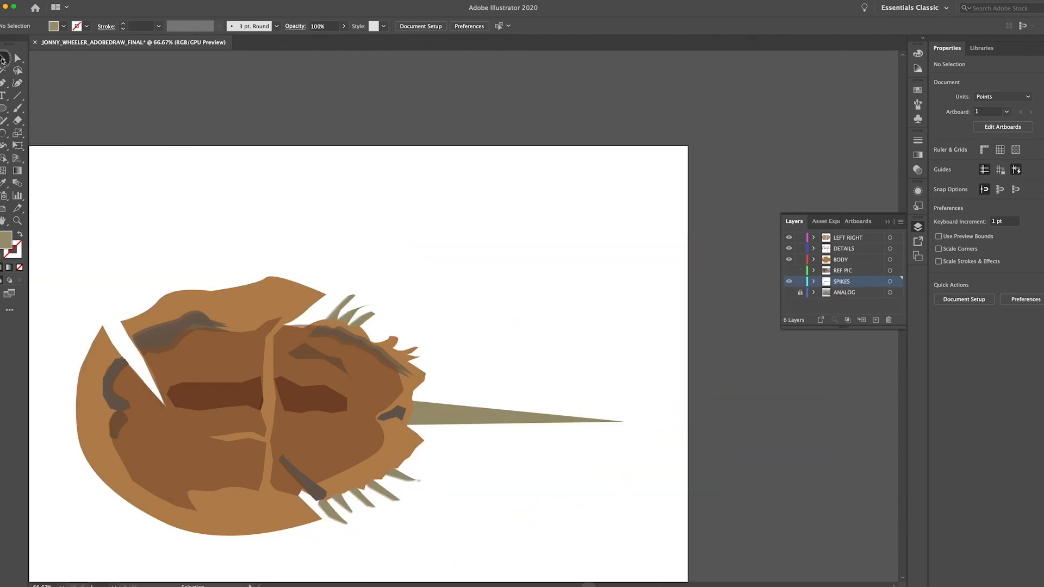
Duplicate the tail, place the copy slightly below the original, and rotate it to 6.121°
left_click(442, 413)
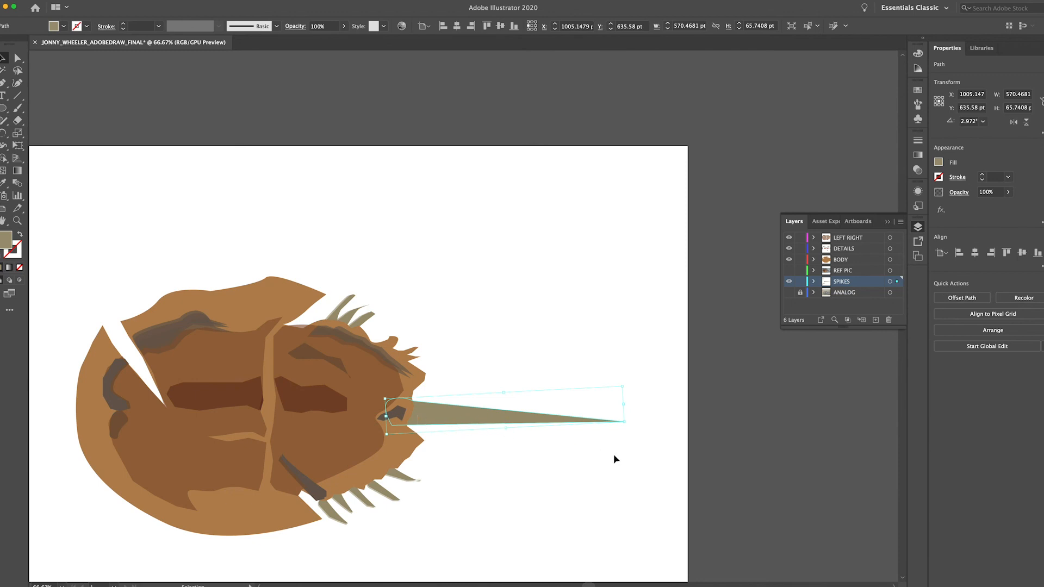
key("a")
key("ctrl+v")
left_click_drag(463, 335, 495, 428)
left_click_drag(634, 391, 626, 386)
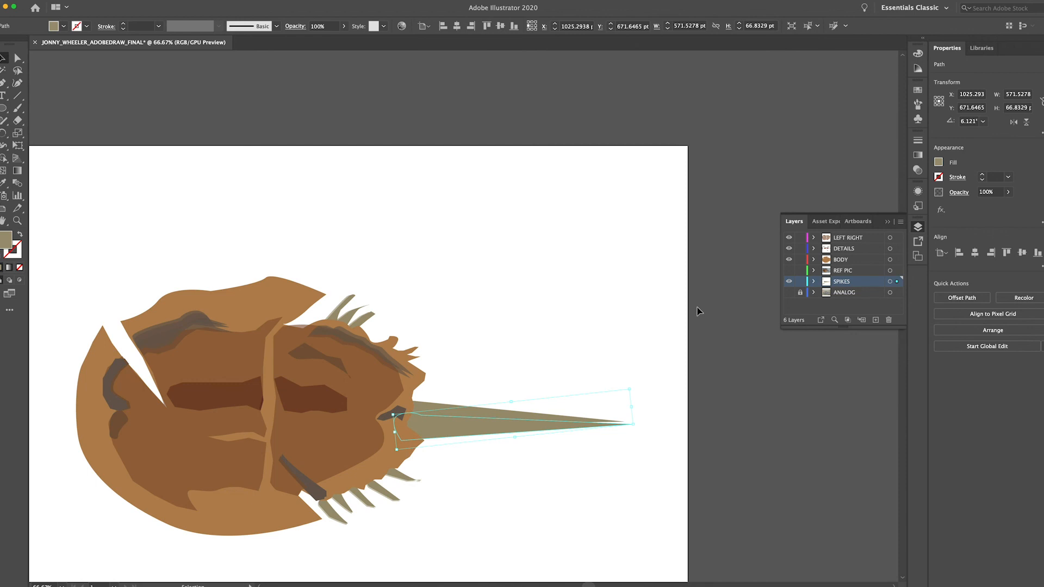
Nudge the tail copy left until its tip nearly lines up with the original tail's tip
key("Left")
key("Left")
key("Left")
key("Left")
key("Left")
key("Left")
key("Left")
key("Left")
key("Left")
key("Left")
key("Left")
key("Left")
key("Left")
key("Left")
key("Left")
key("Left")
key("Left")
key("Left")
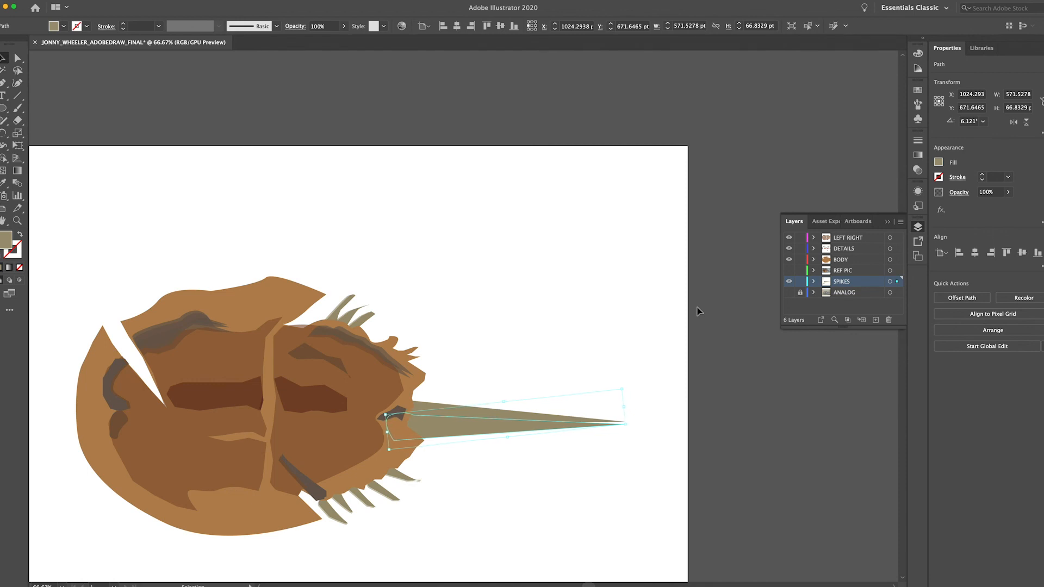
Nudge the tail copy further left and slightly up over the original tail, to about X 986 pt, Y 665 pt
key("Left")
key("Left")
key("Left")
key("Left")
key("Left")
key("Left")
key("Left")
key("Left")
key("Left")
key("Left")
key("Left")
key("Left")
key("Left")
key("Left")
key("Left")
key("Left")
key("Left")
key("Left")
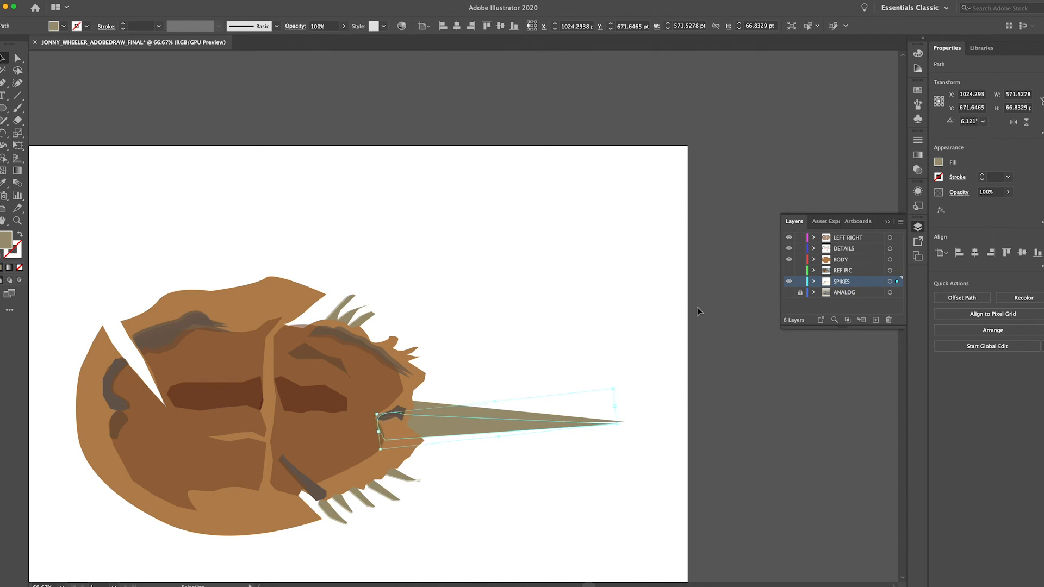
key("Up")
key("Up")
key("Up")
key("Up")
key("Down")
key("Down")
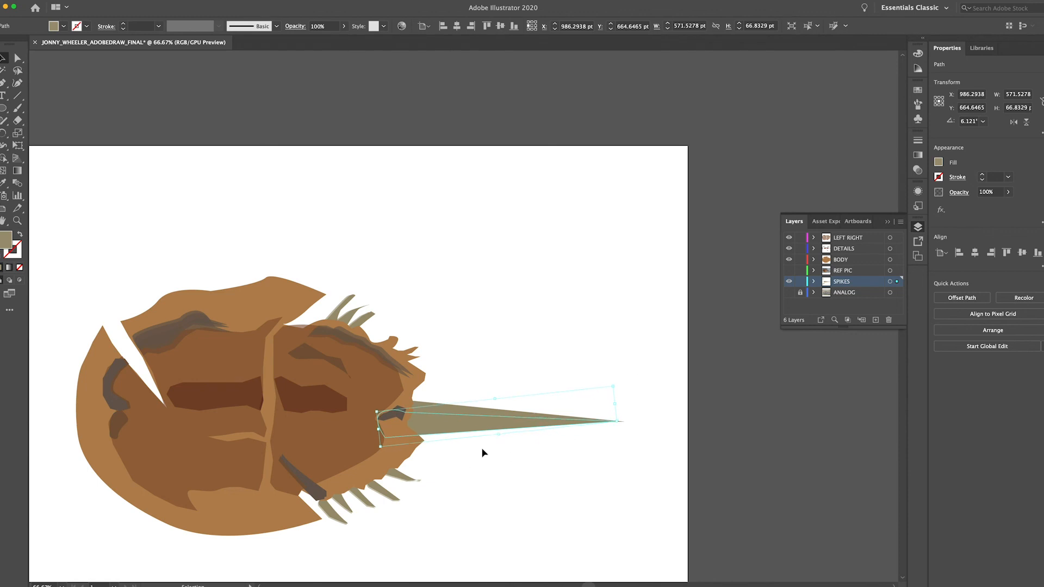
Reduce the tail copy's height to about 59 pt and nudge it down and slightly right to line up the tips
left_click_drag(498, 434, 499, 431)
key("Down")
key("Down")
key("Down")
key("Down")
key("Down")
key("Down")
key("Down")
key("Down")
key("Down")
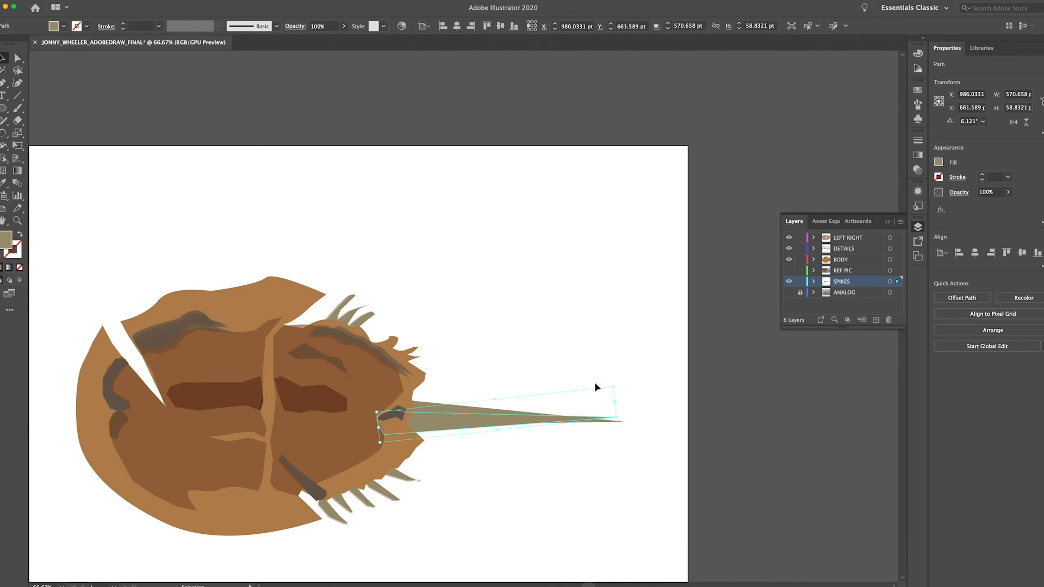
key("Right")
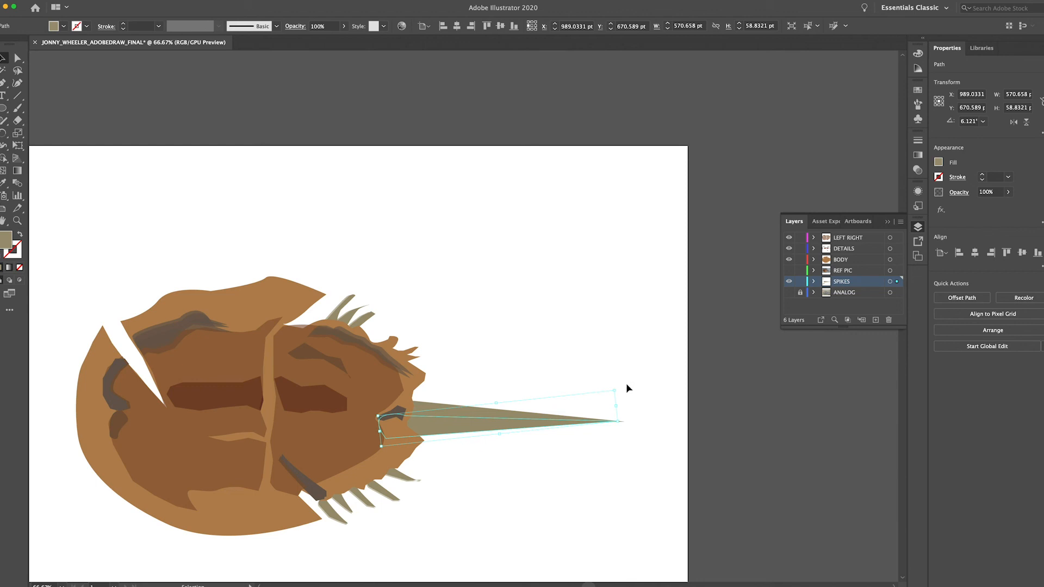
Rotate the tail copy to 4.931°, adjust its height on the page so its tip meets the original's, and deselect it
left_click_drag(618, 385, 620, 397)
key("Up")
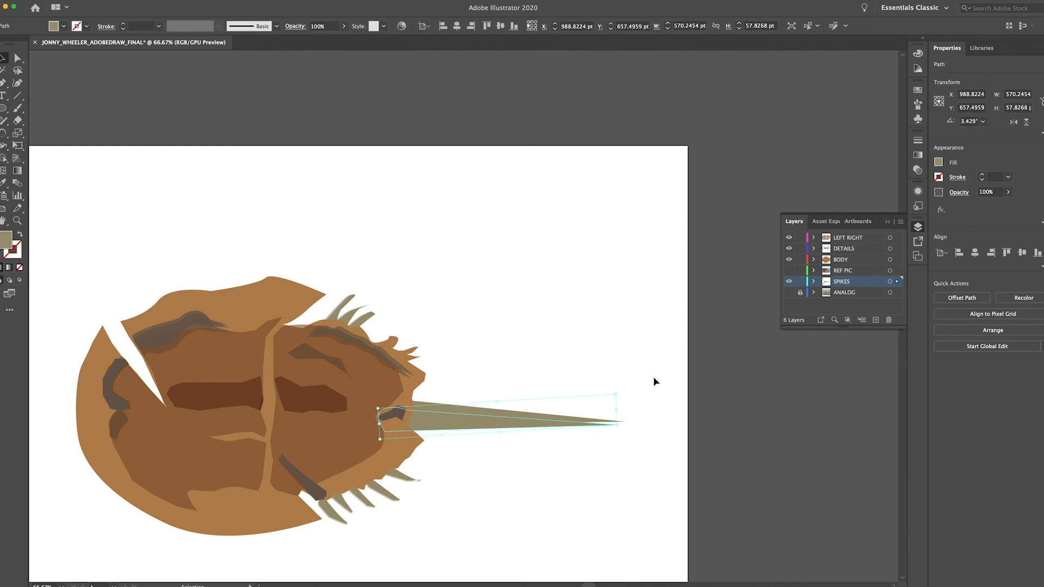
key("Up")
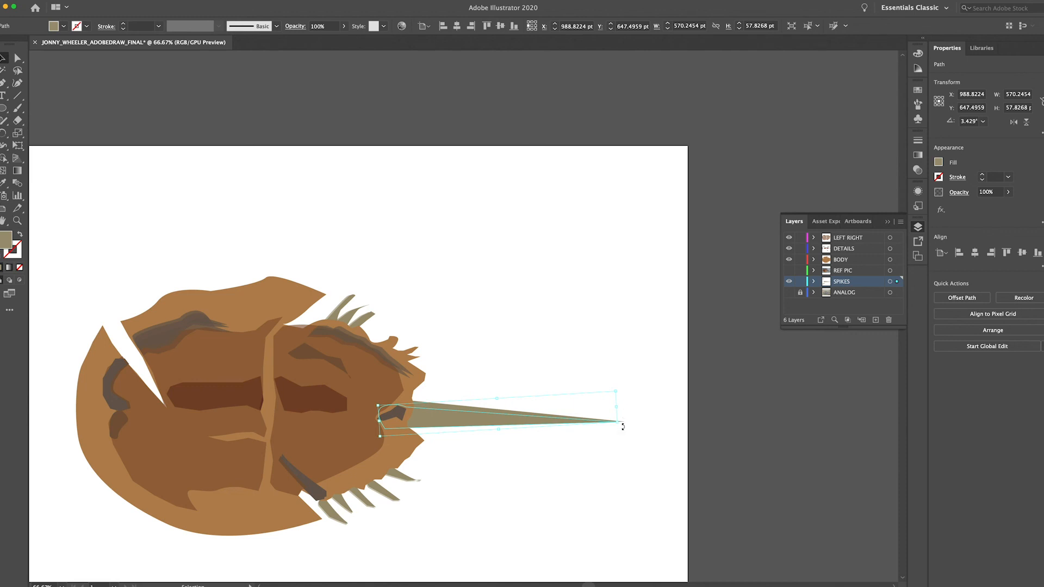
left_click_drag(616, 388, 613, 384)
key("Down")
key("Down")
key("Down")
key("Down")
key("Down")
key("Down")
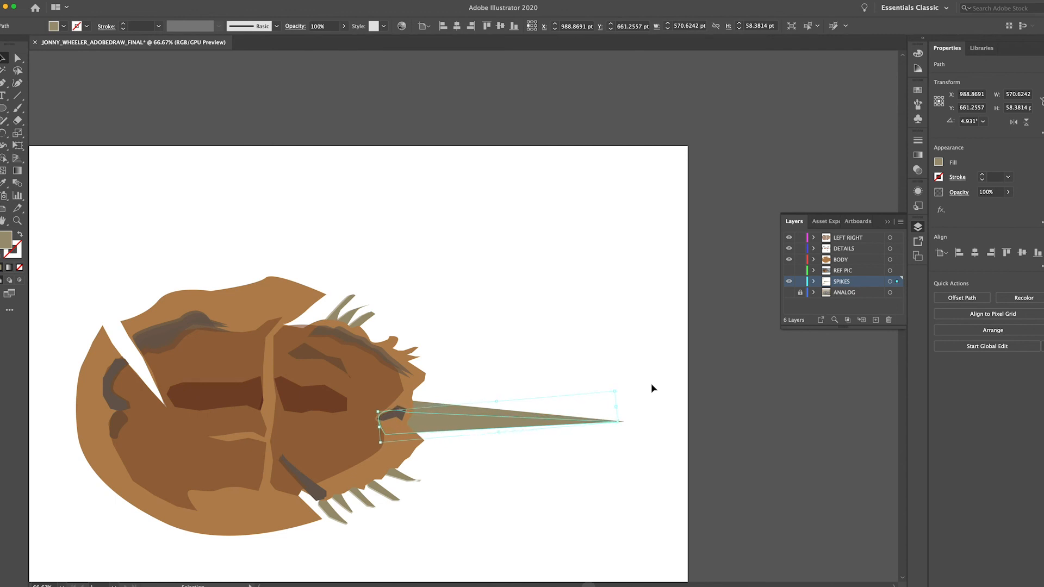
left_click(634, 431)
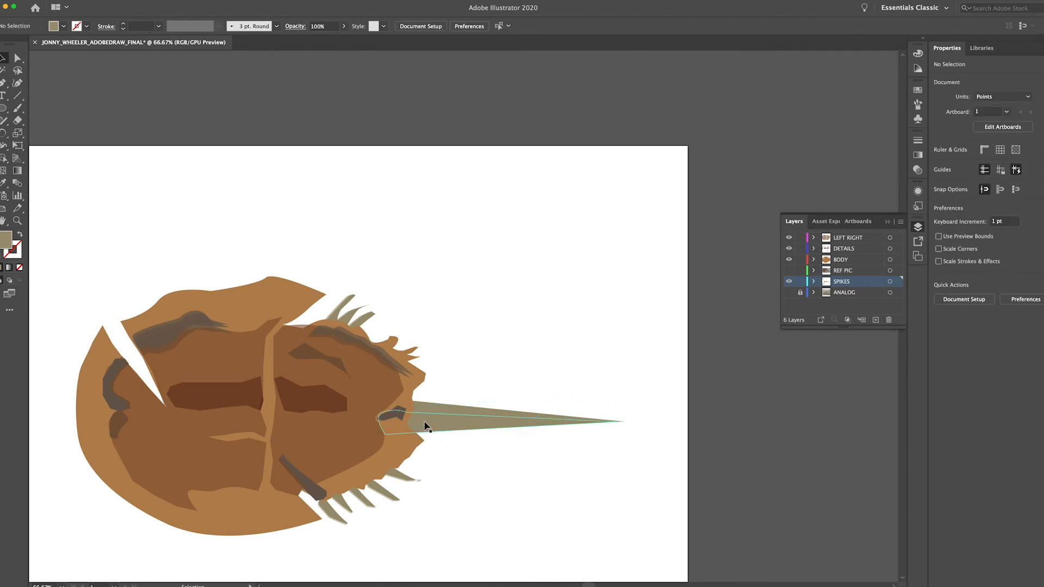
Fill the tail copy with the darkest brown swatch
left_click(526, 430)
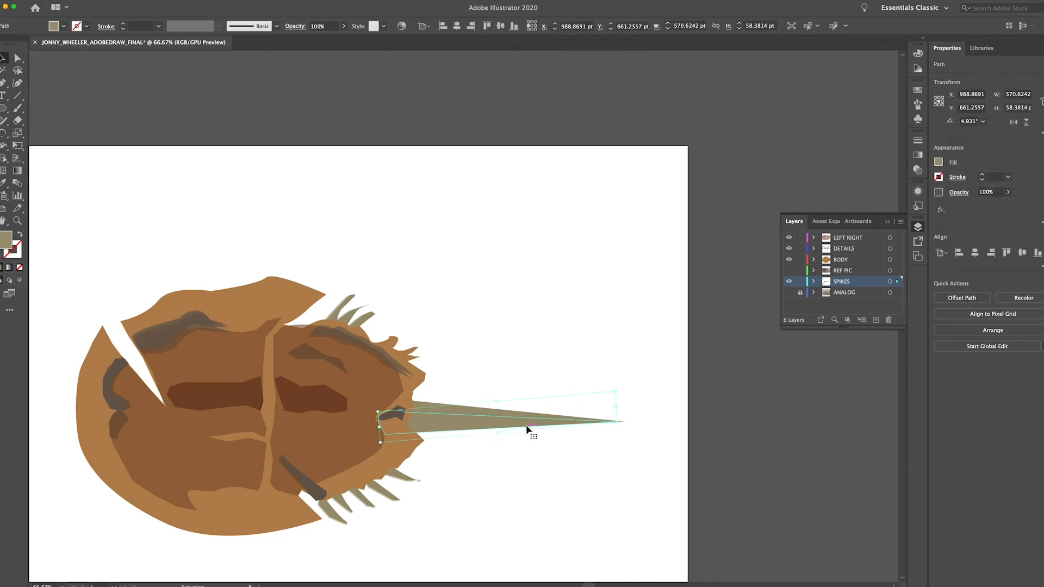
left_click(939, 162)
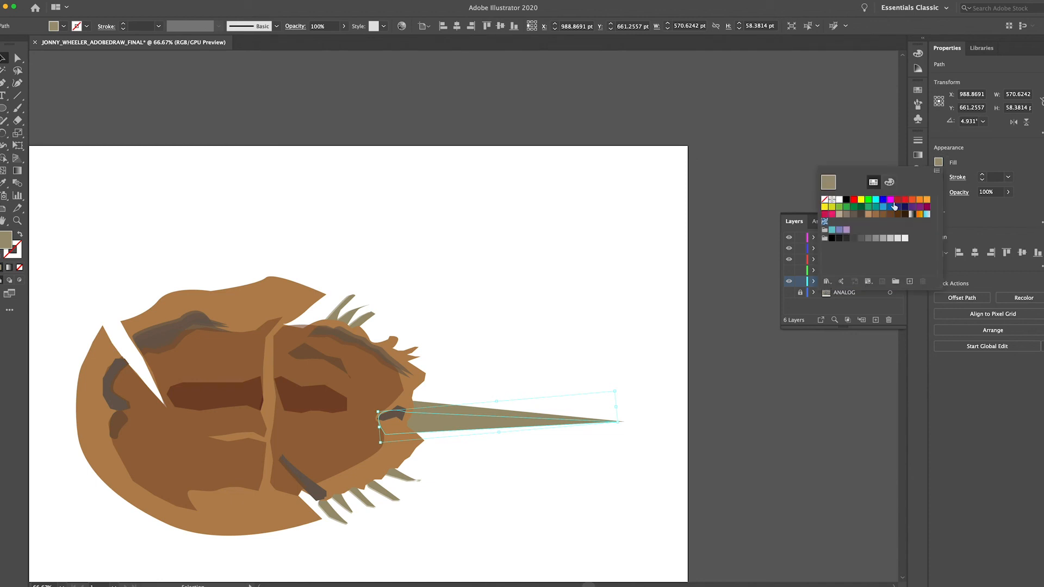
left_click(973, 148)
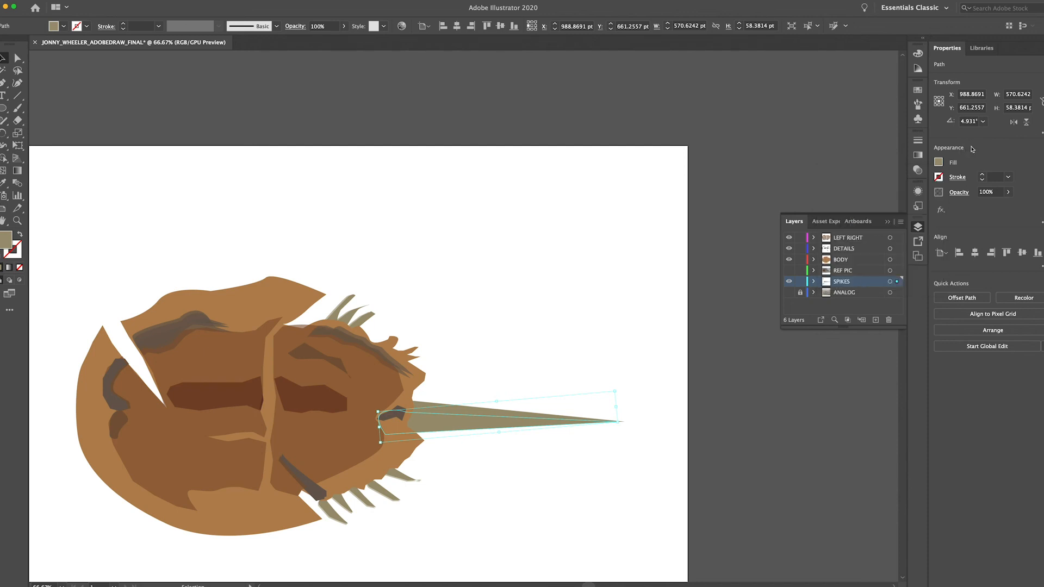
left_click(938, 162)
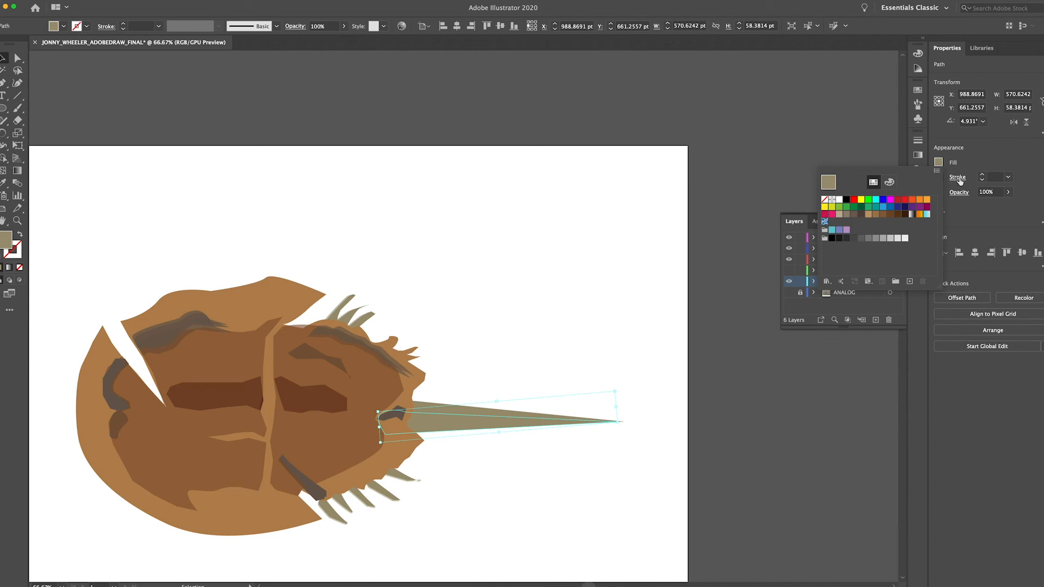
left_click(968, 162)
left_click(941, 163)
left_click(905, 215)
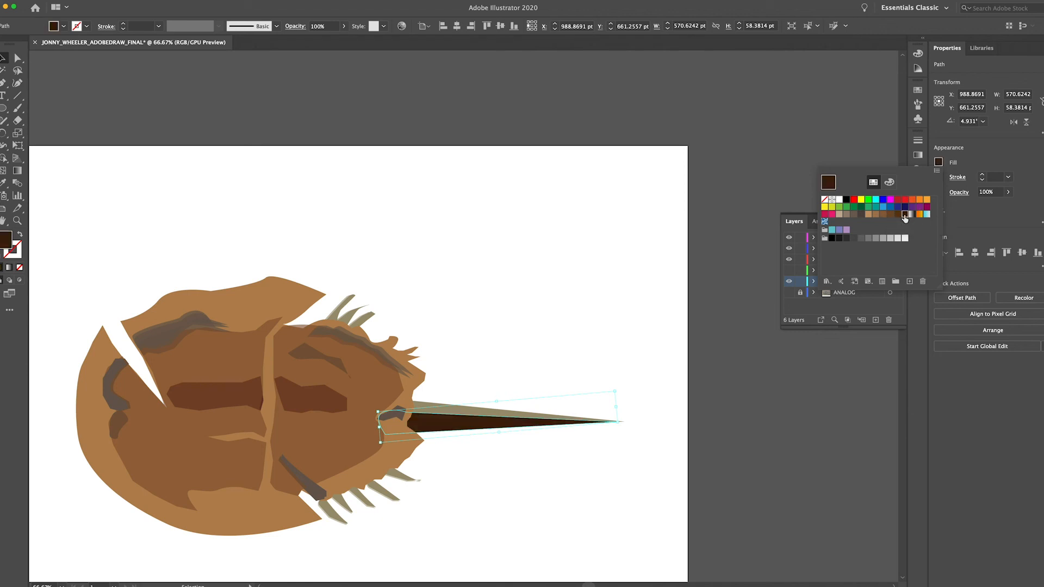
left_click(963, 222)
Lower the dark brown tail copy's opacity to 59% and deselect it
left_click(521, 447)
left_click(456, 425)
left_click(1009, 192)
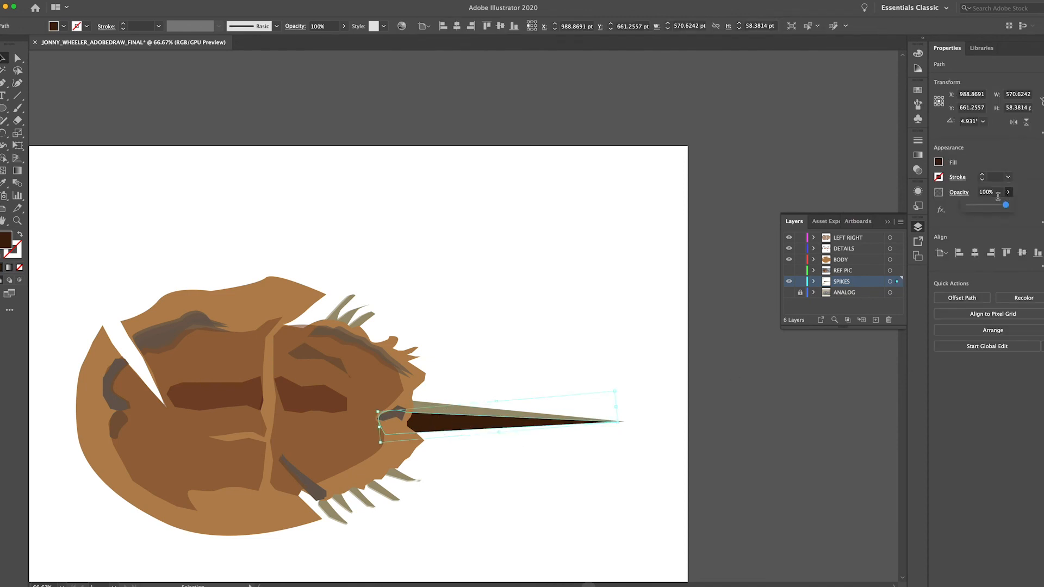
left_click(990, 206)
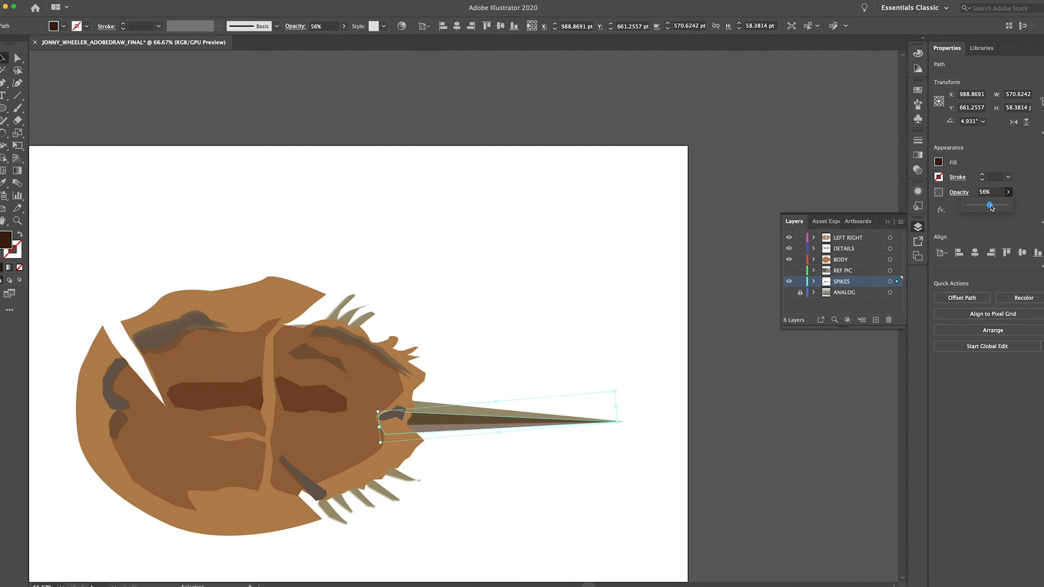
left_click_drag(995, 208, 991, 209)
left_click(538, 470)
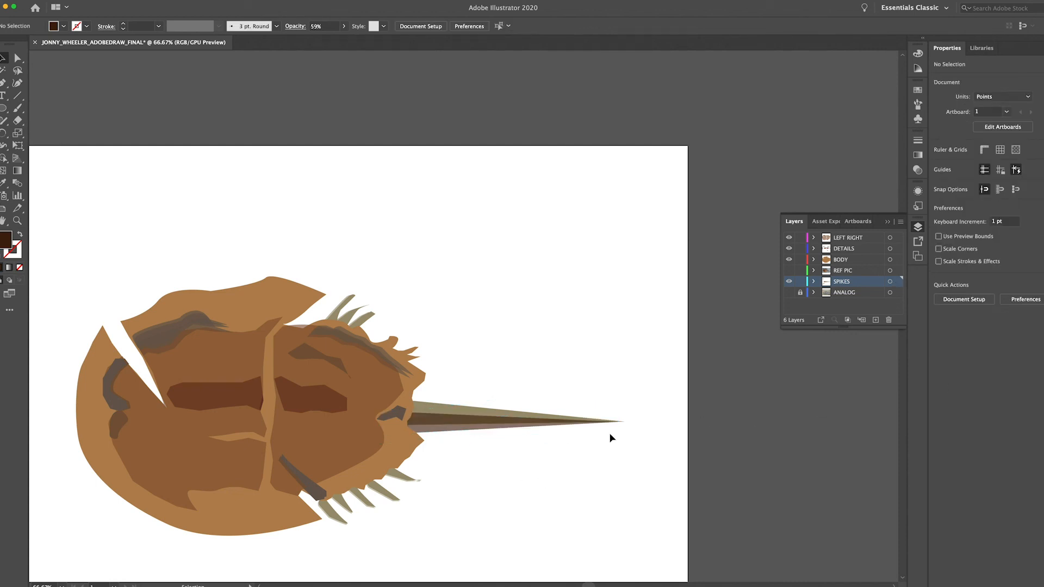
Compare the shaded tail with the ANALOG sketch and the REF PIC photo, ending with both reference layers hidden
key("ctrl+minus")
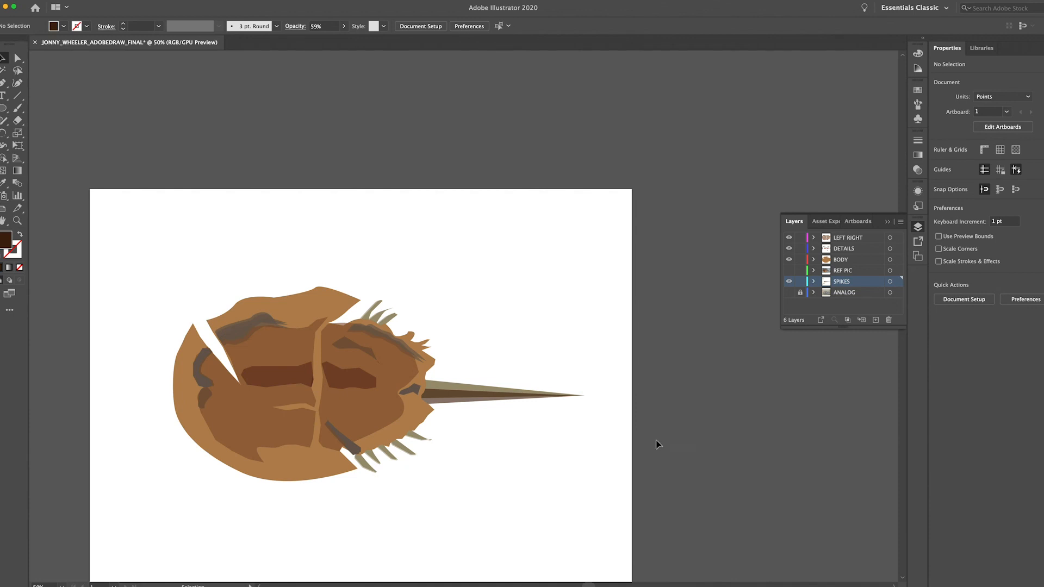
left_click(789, 293)
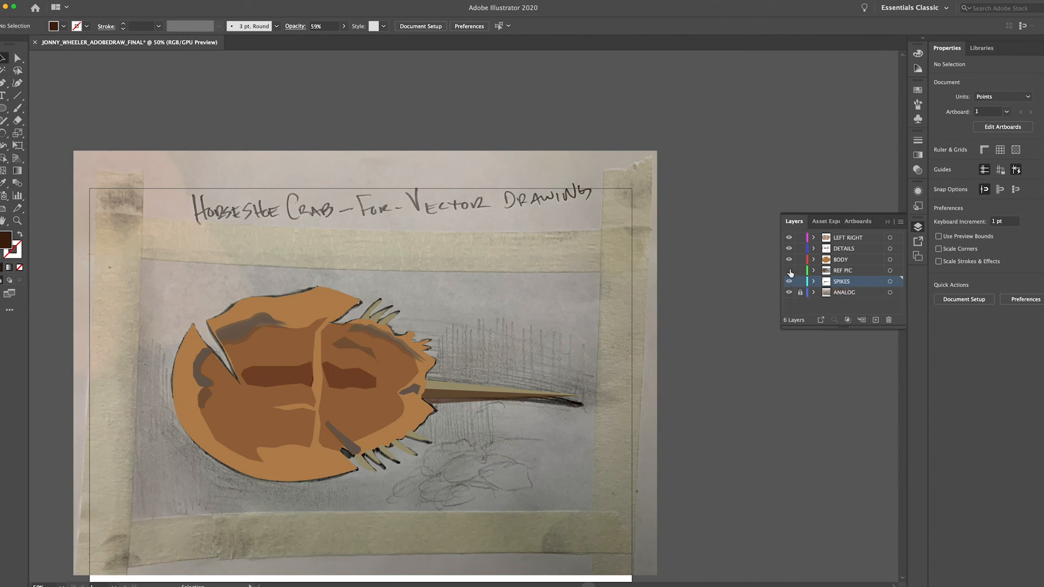
left_click(789, 271)
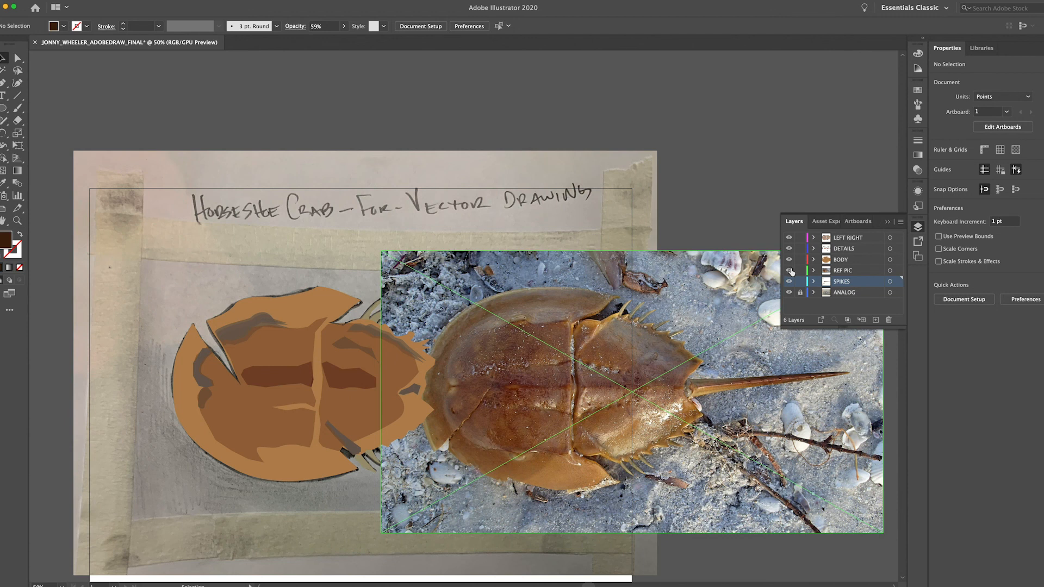
left_click(789, 271)
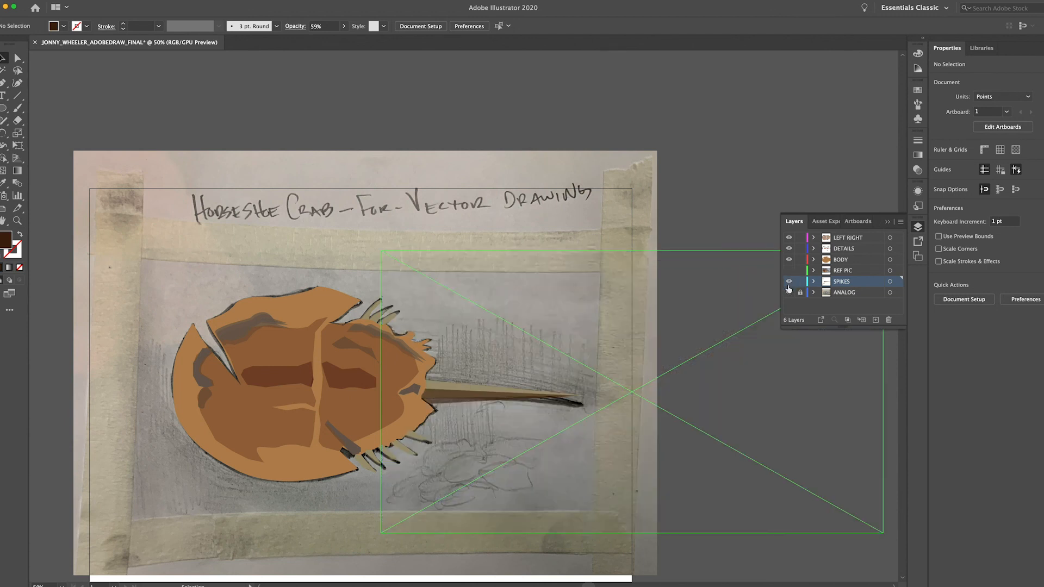
left_click(790, 294)
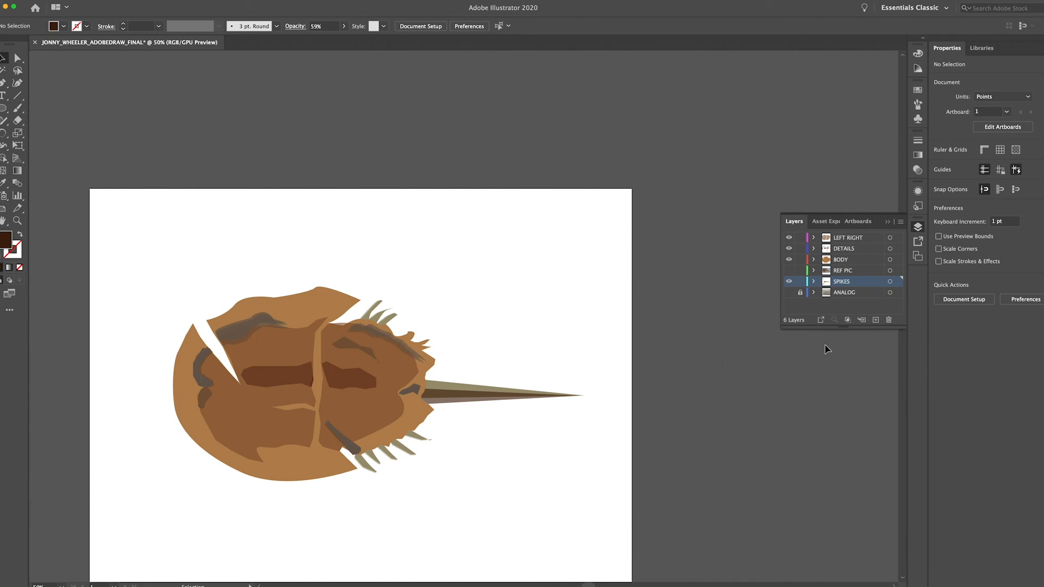
Hide the BODY, DETAILS, LEFT RIGHT and SPIKES layers and show the ANALOG sketch layer
left_click(790, 260)
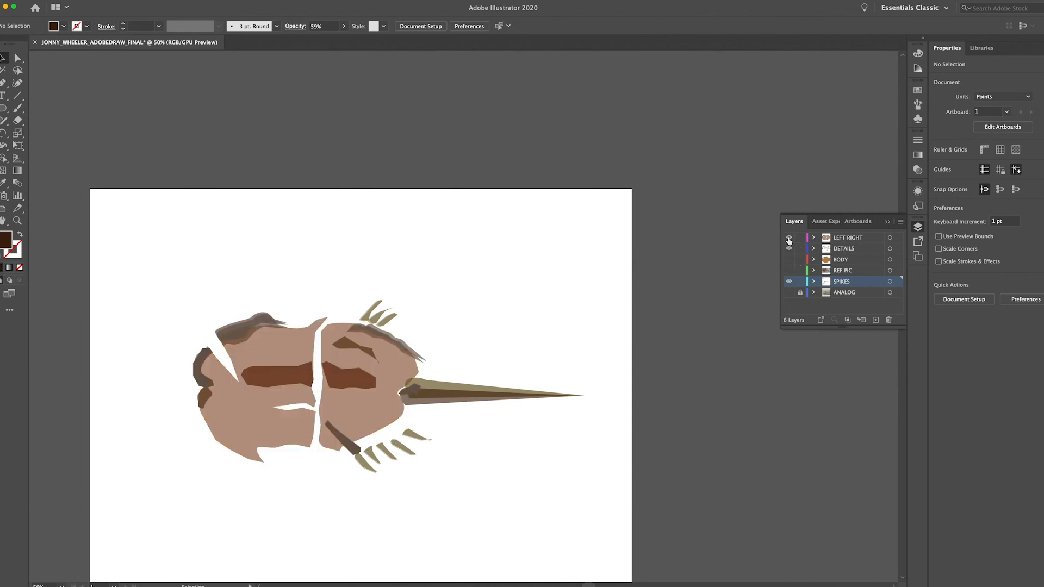
left_click(789, 248)
left_click(789, 238)
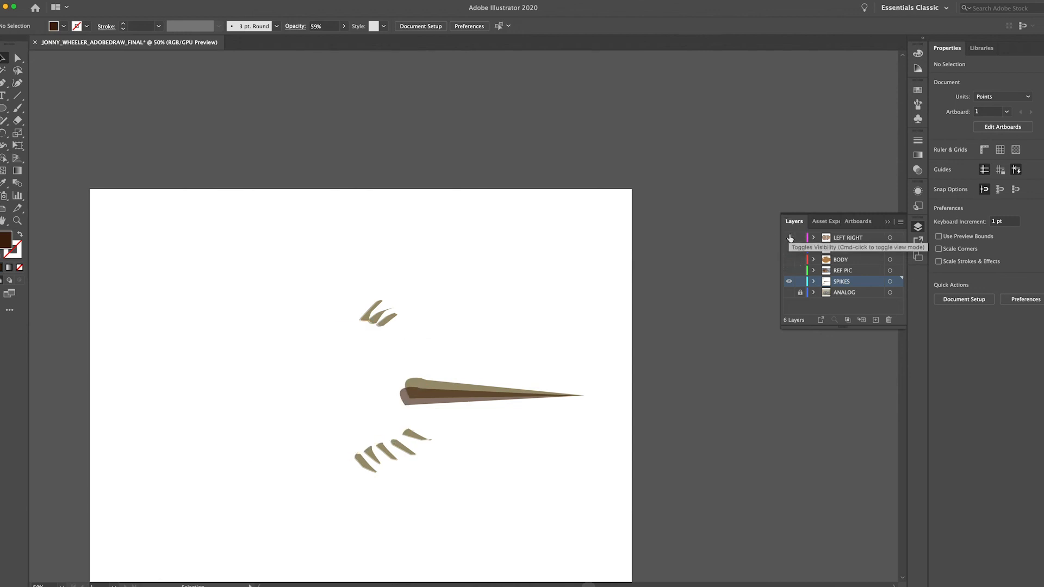
left_click(789, 281)
left_click(789, 293)
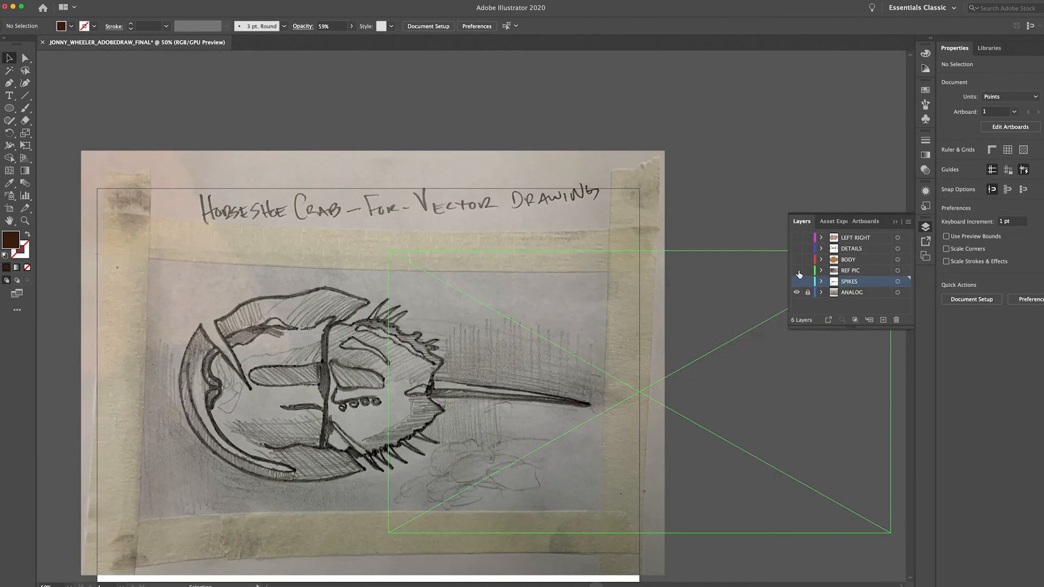
Add a new layer named BEACH above the SPIKES layer
left_click(875, 319)
type("BEACH")
key("Return")
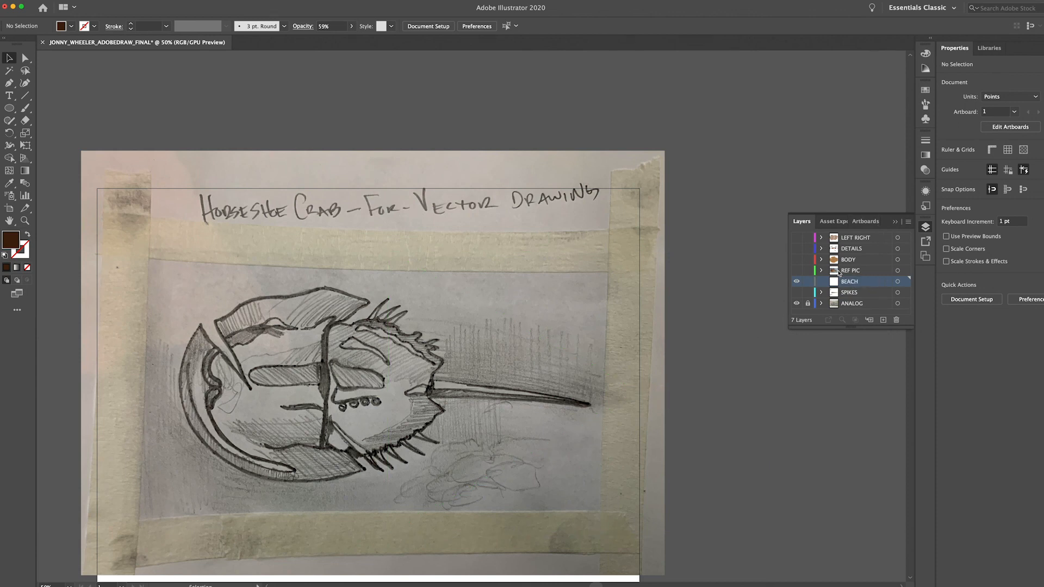
Draw a closed, rounded stone shape below the crab's head with the Pen tool, using no fill and a 5 pt stroke
left_click(9, 83)
left_click(154, 476)
mouse_move(201, 460)
left_mouse_down()
mouse_move(216, 469)
mouse_move(210, 500)
left_mouse_up()
mouse_move(174, 495)
left_mouse_down()
mouse_move(162, 492)
mouse_move(158, 466)
left_mouse_up()
left_click(947, 163)
left_click(832, 200)
triple_click(989, 174)
double_click(990, 174)
left_click(10, 57)
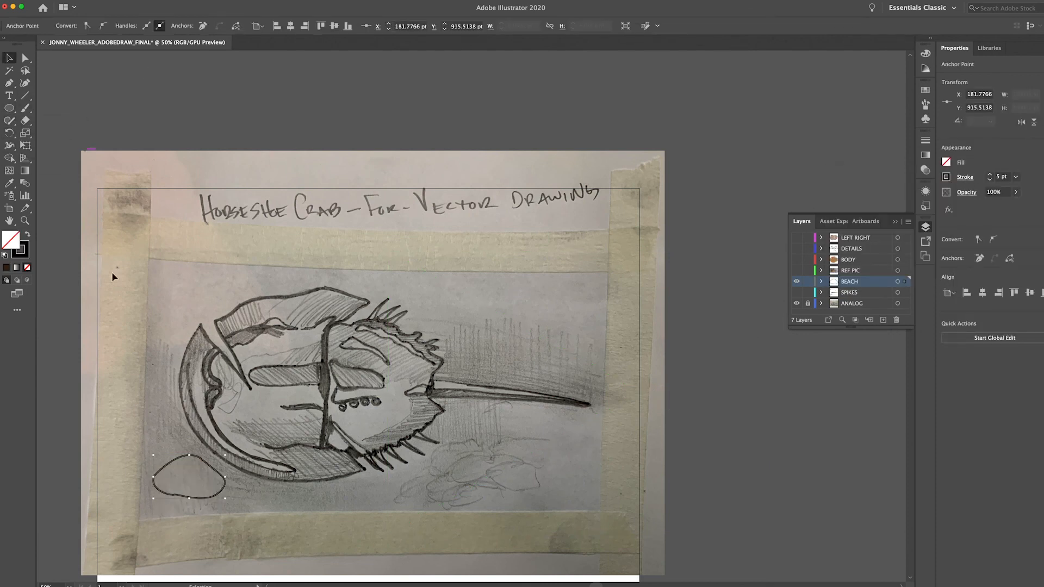
Duplicate the stone outline as two smaller copies overlapping its lower part, and deselect them
left_click(163, 467)
key("super+c")
key("super+v")
mouse_move(445, 334)
left_mouse_down()
mouse_move(175, 510)
mouse_move(224, 500)
mouse_move(218, 494)
mouse_move(459, 326)
left_mouse_up()
key("super+c")
key("super+v")
left_click_drag(456, 327, 201, 500)
left_click(313, 487)
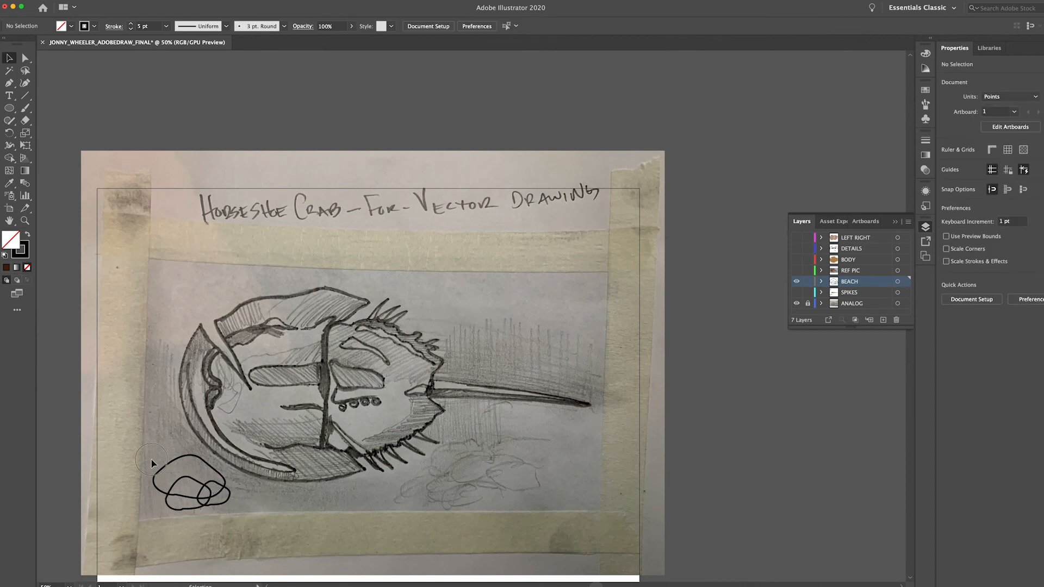
Show the REF PIC layer and fill all three stones with a pale blue-grey sampled from the photo's sand
left_click_drag(151, 459, 236, 511)
left_click(797, 270)
left_click(9, 183)
left_click(515, 266)
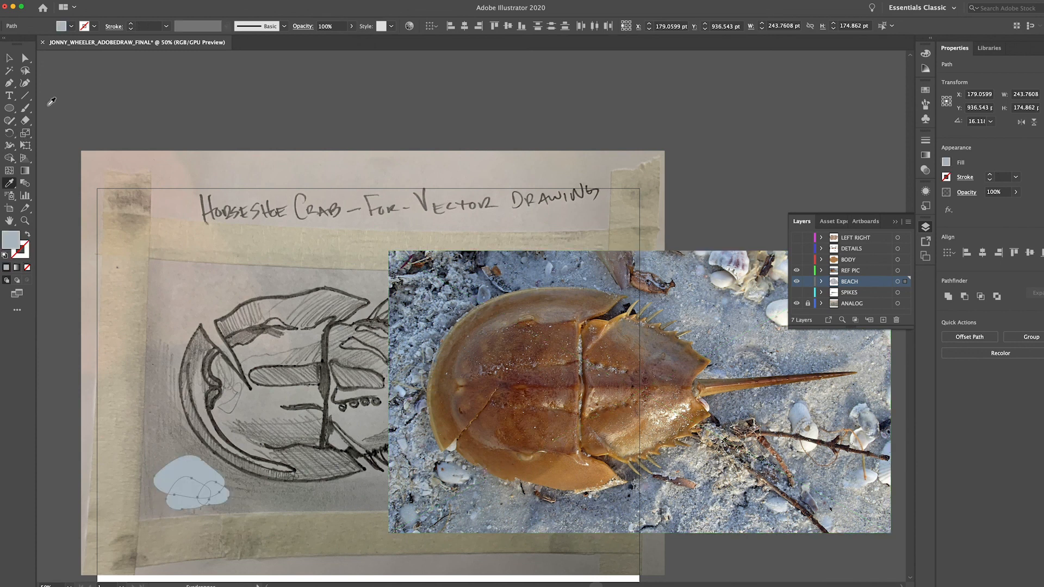
Recolour the lower middle stone darker blue and the small stone beside it grey, sampling both tones from the photo's sand
left_click(10, 57)
left_click(186, 497)
left_click(9, 183)
left_click(518, 261)
key("v")
left_click(222, 494)
key("i")
left_click(519, 272)
Move the REF PIC photo over the sketch and make BEACH the active layer
key("v")
left_click(304, 501)
left_click_drag(522, 354, 253, 391)
left_click(859, 285)
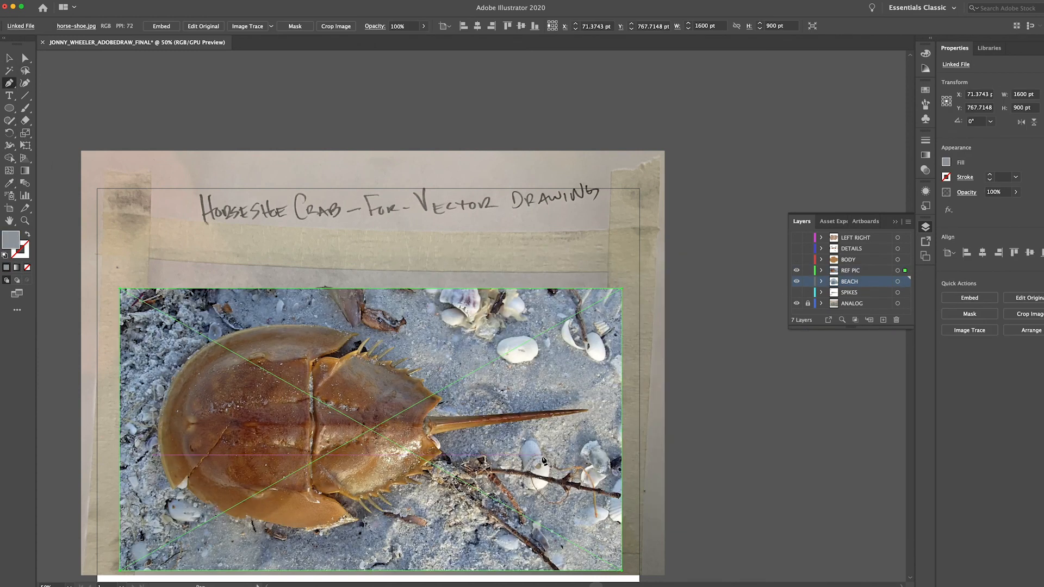
Trace a shell below the photographed tail with the Pen tool and fill it with off-white sampled from another shell
key("p")
left_click(548, 469)
left_click(535, 454)
key("i")
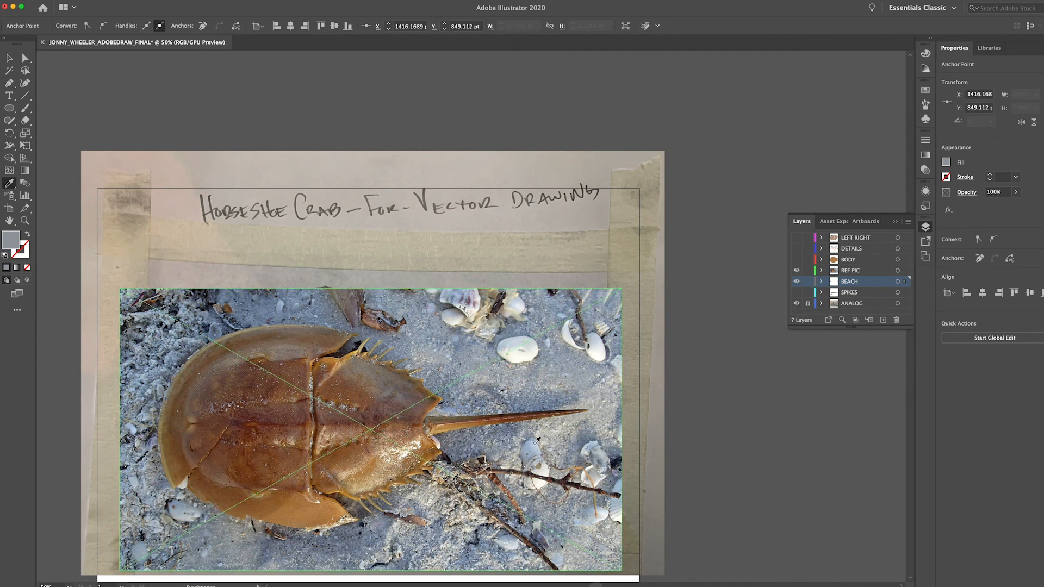
left_click(516, 350)
Hide the REF PIC layer and move the off-white shell shape below the sketch's lower spikes
key("v")
left_click(797, 271)
left_click(536, 466)
left_click_drag(537, 456, 400, 476)
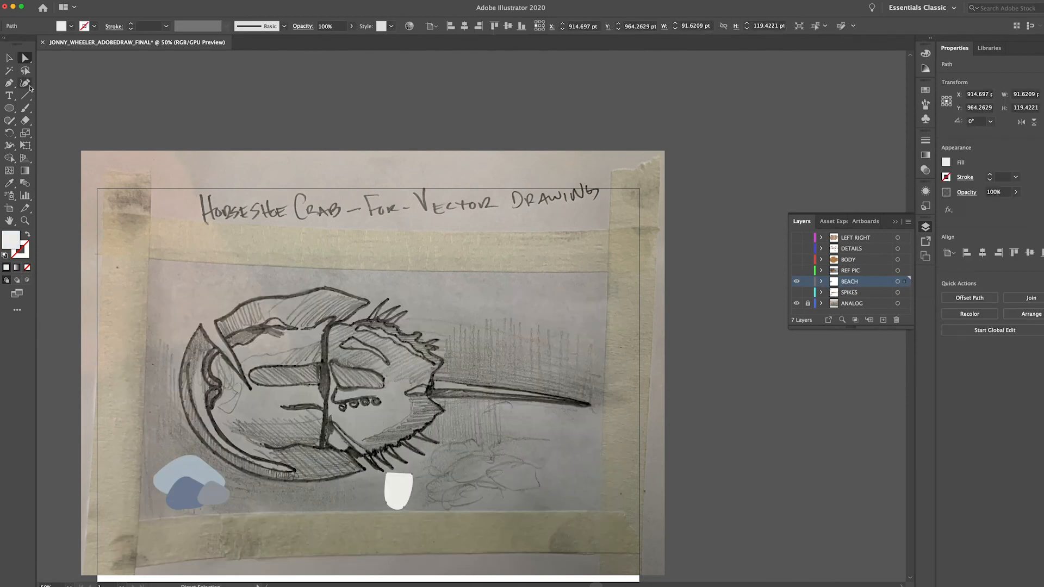
Try reshaping the off-white shell's upper edge by converting its anchor points, and delete the shell
left_click_drag(9, 83, 62, 96)
left_click(399, 470)
key("shift+c")
mouse_move(412, 473)
left_mouse_down()
mouse_move(422, 472)
mouse_move(393, 465)
left_mouse_up()
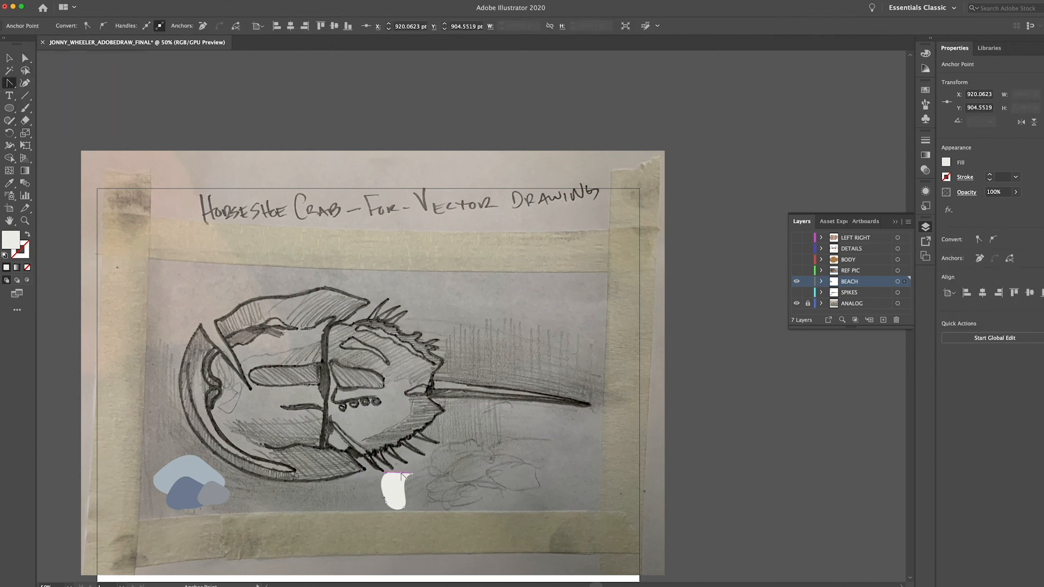
key("v")
key("Delete")
Duplicate the three coloured stones and place the copy below the crab's lower spikes
left_click(176, 474)
left_click(186, 500, "shift")
left_click(218, 494, "shift")
key("super+c")
key("super+v")
left_click_drag(472, 314, 412, 502)
Paste another copy of the three stones, place it overlapping the first copy, and deselect it
key("super+v")
key("super+v")
key("super+z")
left_click_drag(430, 290, 475, 370)
left_click_drag(470, 346, 392, 505)
left_click(429, 521)
left_click(450, 483)
left_click(567, 452)
Paste one more stone group, move it into the cluster below the spikes, and make it slightly translucent
key("super+v")
left_click(1016, 192)
left_click_drag(1015, 205, 991, 205)
left_click_drag(491, 322, 445, 493)
left_click(1016, 192)
left_click_drag(991, 206, 1007, 206)
Change the stacking order of overlapping stones in the cluster below the tail and deselect them
right_click(455, 497)
mouse_move(489, 551)
left_click(565, 571)
left_click(514, 496)
right_click(444, 449)
left_click(439, 453)
left_click(460, 453)
right_click(460, 453)
left_click(566, 569)
left_click(548, 417)
Build the stone groups into a larger overlapping cluster below the crab's lower spikes and copy the cluster
left_click_drag(218, 496, 371, 504)
left_click(521, 424)
left_click_drag(292, 531, 506, 430)
key("super+c")
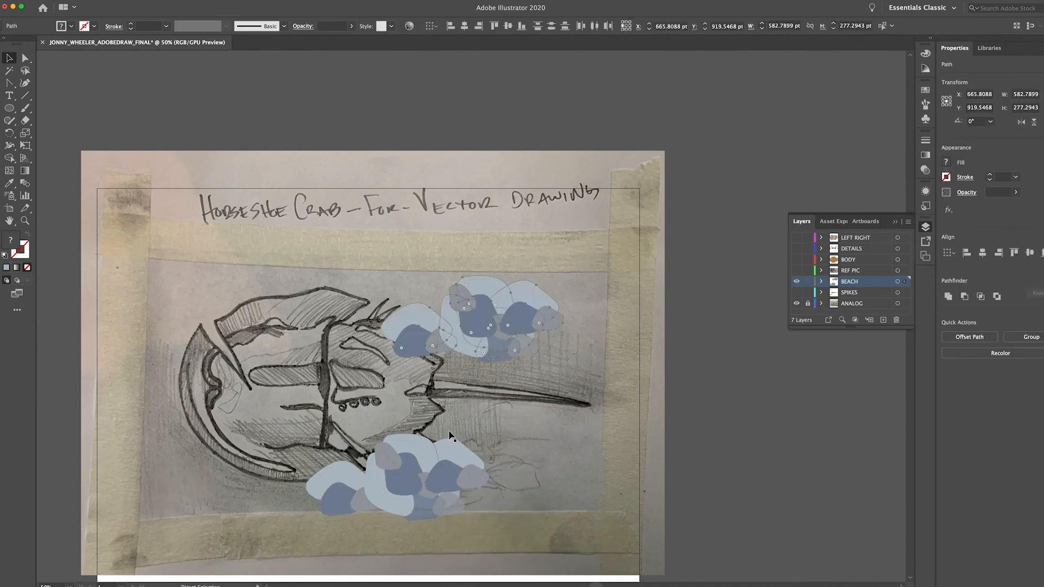
Paste further copies of the stone cluster and spread them over the tail and lower part of the sketch
key("super+v")
left_click_drag(496, 300, 522, 468)
key("super+v")
left_click_drag(489, 321, 483, 435)
left_click_drag(305, 397, 646, 537)
key("super+v")
Adjust the opacity of the pasted stones and fit them into the cluster around and below the tail
left_click(1016, 192)
left_click_drag(991, 207, 1005, 207)
left_click_drag(538, 294, 568, 388)
left_click(724, 327)
left_click_drag(561, 435, 590, 491)
left_click_drag(589, 429, 595, 474)
left_click_drag(495, 461, 461, 504)
Copy the stone cluster and paste copies over the sketch's left and upper parts until it is nearly covered
left_click_drag(638, 329, 376, 523)
left_click(326, 482, "shift")
key("super+c")
key("super+v")
left_click(650, 227)
key("super+v")
left_click_drag(457, 321, 223, 337)
left_click_drag(415, 236, 139, 159)
left_click_drag(234, 326, 172, 375)
mouse_move(457, 321)
left_mouse_down()
mouse_move(232, 446)
mouse_move(298, 259)
left_mouse_up()
Remove the outline from all stones and clear the selection
key("super+a")
key("x")
key("slash")
left_click(553, 210)
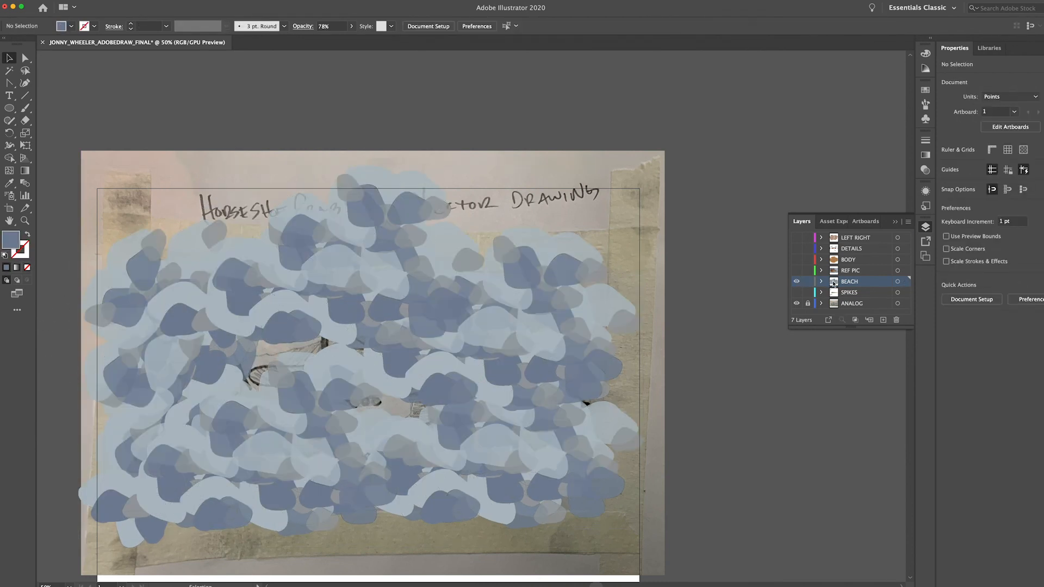
Show the crab layers, place the BEACH layer directly beneath SPIKES, and hide the REF PIC and ANALOG layers
left_click_drag(834, 283, 835, 234)
left_click(797, 248)
left_click(796, 260)
left_click(797, 271)
left_click(797, 292)
left_click(850, 282)
left_click_drag(850, 282, 850, 298)
left_click(797, 303)
mouse_move(849, 240)
left_mouse_down()
mouse_move(850, 286)
mouse_move(808, 238)
left_mouse_up()
key("super+a")
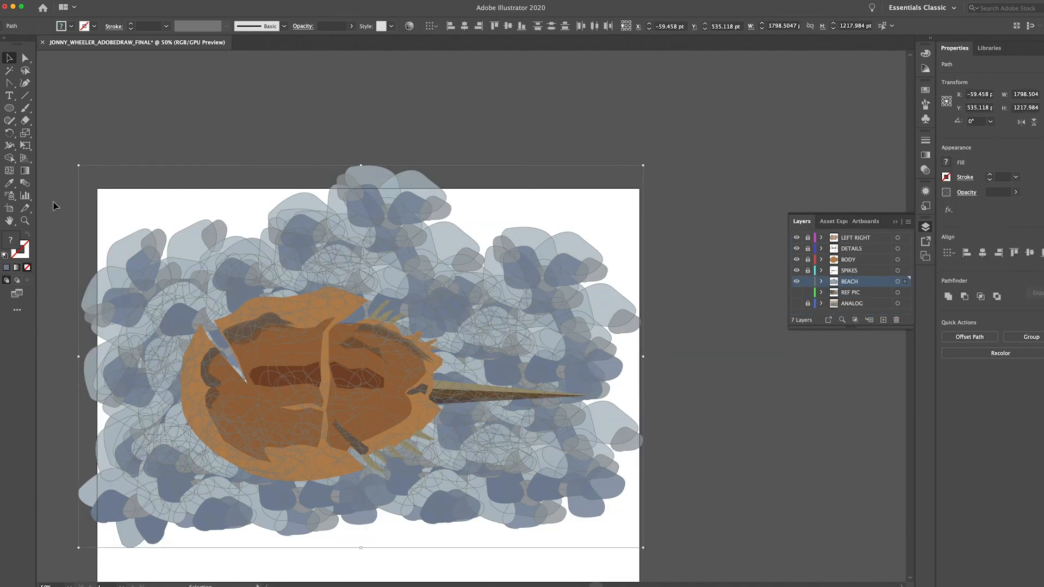
left_click(651, 193)
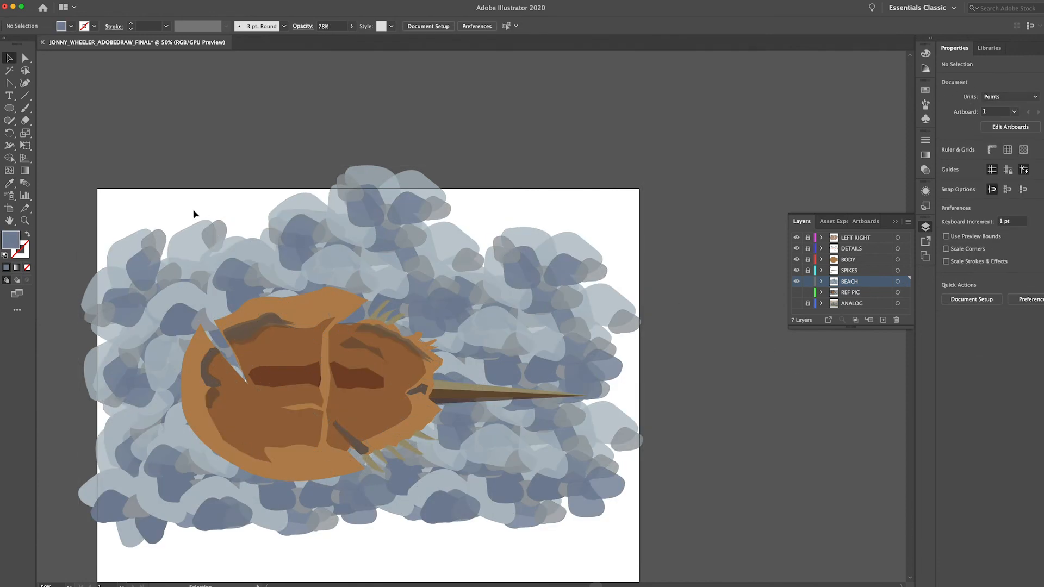
Create a new layer above BEACH and paste a copy of all the stones onto it over the originals
left_click(884, 320)
left_click(868, 282)
left_click(536, 365)
key("super+a")
key("super+c")
key("super+v")
left_click_drag(605, 301, 499, 348)
Give the copied stones a light blue-grey fill sampled from an existing stone and lower their opacity to 24%
left_click(9, 183)
left_click(128, 250)
left_click(1016, 192)
left_click_drag(1013, 205, 984, 205)
key("v")
left_click(740, 280)
left_click(527, 240)
Rename the new layer BEACH COPY and align its stones with the originals underneath
double_click(852, 281)
type("BEACH COPY")
key("Return")
key("super+shift+a")
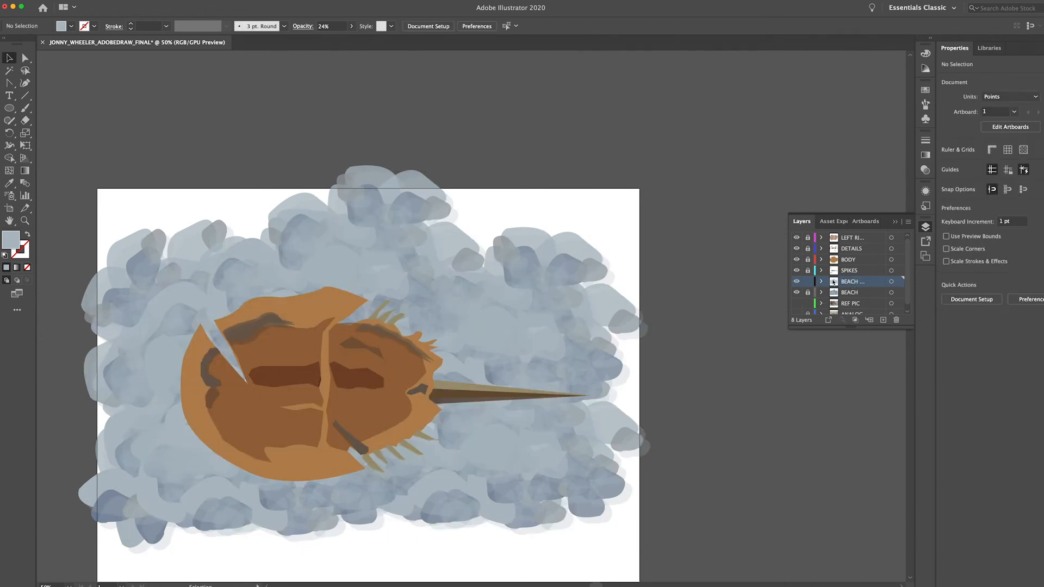
key("super+a")
left_click(729, 426)
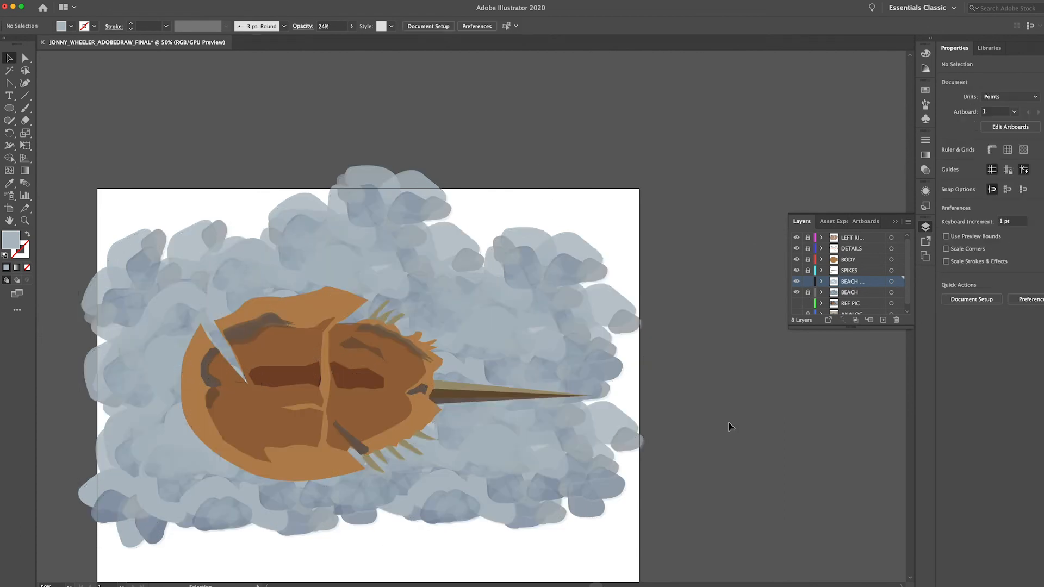
Lock the BEACH COPY layer and paste another stone field on BEACH, extending past the artboard's upper-right corner
left_click(862, 294)
left_click(808, 282)
key("super+v")
left_click_drag(679, 322, 684, 293)
left_click(662, 517)
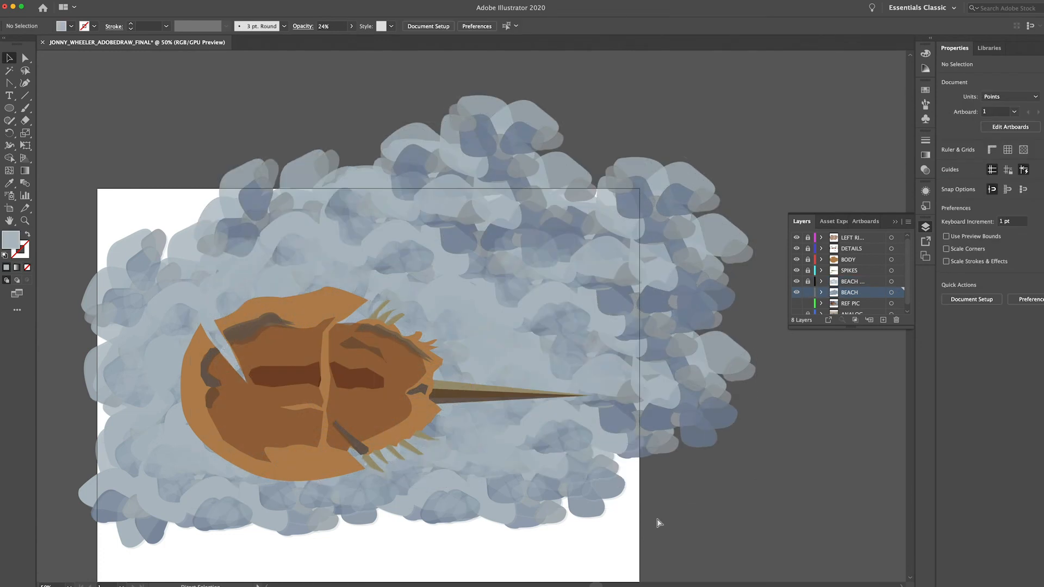
Paste more stone fields on BEACH to cover the artboard's lower-right, lower-left and upper-left areas
key("super+v")
left_click_drag(662, 242, 661, 380)
key("super+minus")
key("super+v")
left_click_drag(410, 377, 293, 478)
key("super+v")
left_click_drag(364, 299, 215, 245)
key("super+z")
left_click_drag(487, 273, 200, 158)
Rearrange the loose stones outside the artboard's left side and move one to the upper-right edge of the field
key("super+shift+a")
left_click_drag(64, 93, 83, 339)
left_click_drag(73, 174, 207, 260)
left_click(98, 433)
left_click_drag(55, 104, 44, 131)
left_click_drag(46, 129, 564, 181)
left_click(603, 164)
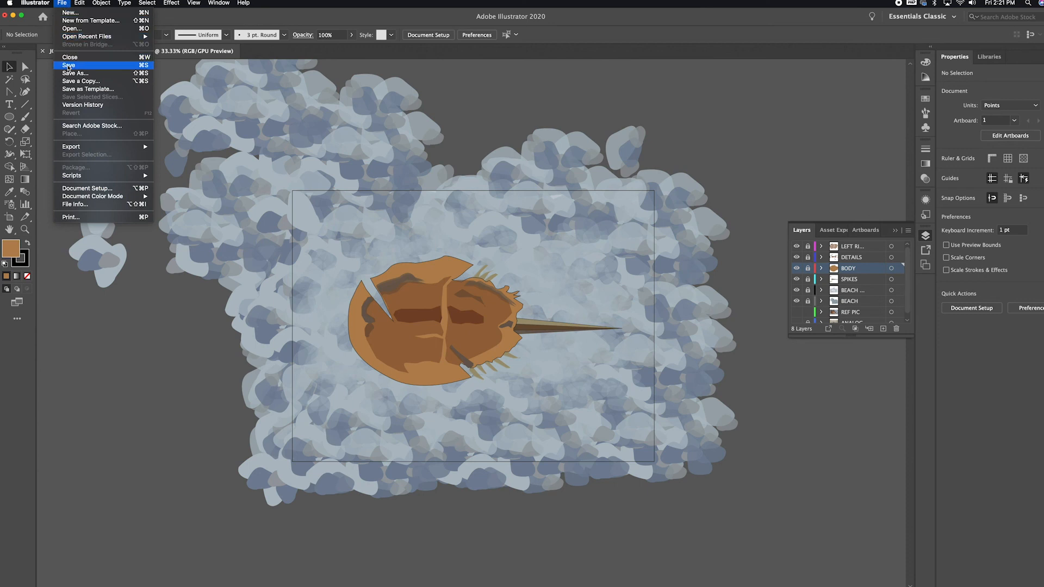
Save the drawing to the Desktop as an Adobe Illustrator (ai) file using the Illustrator 2020 version
left_click(90, 73)
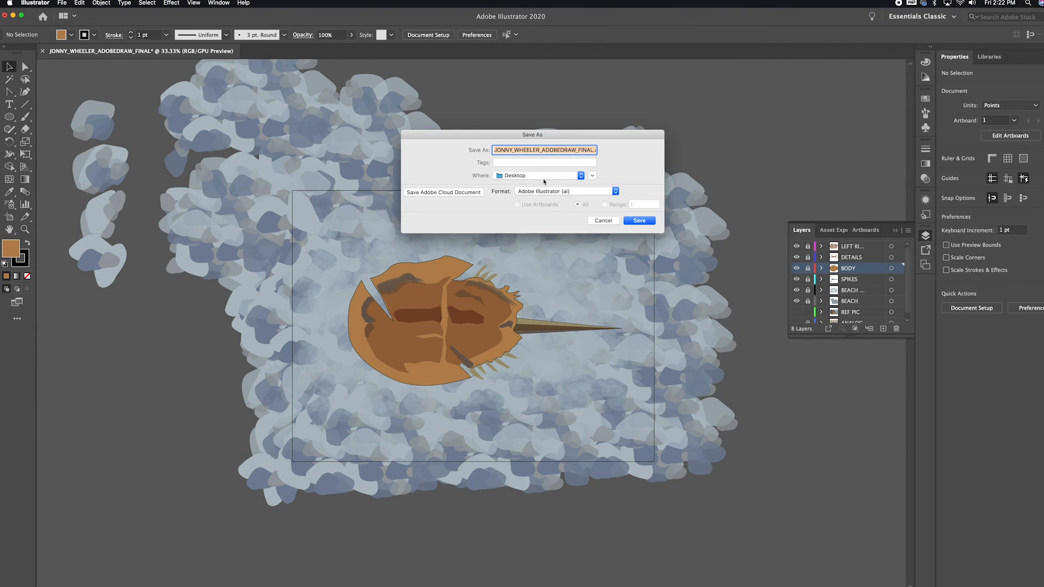
left_click(635, 222)
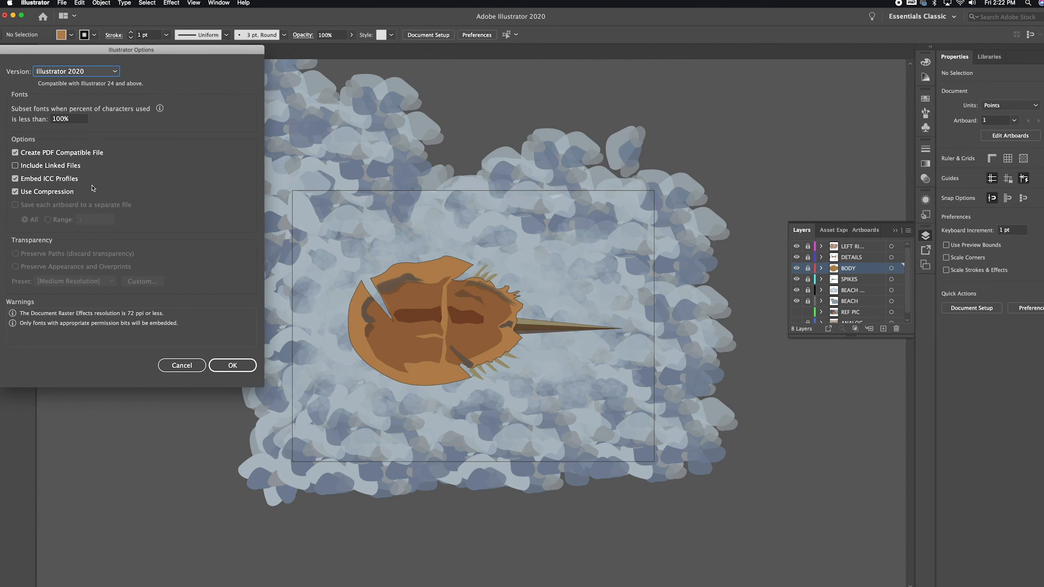
left_click(253, 368)
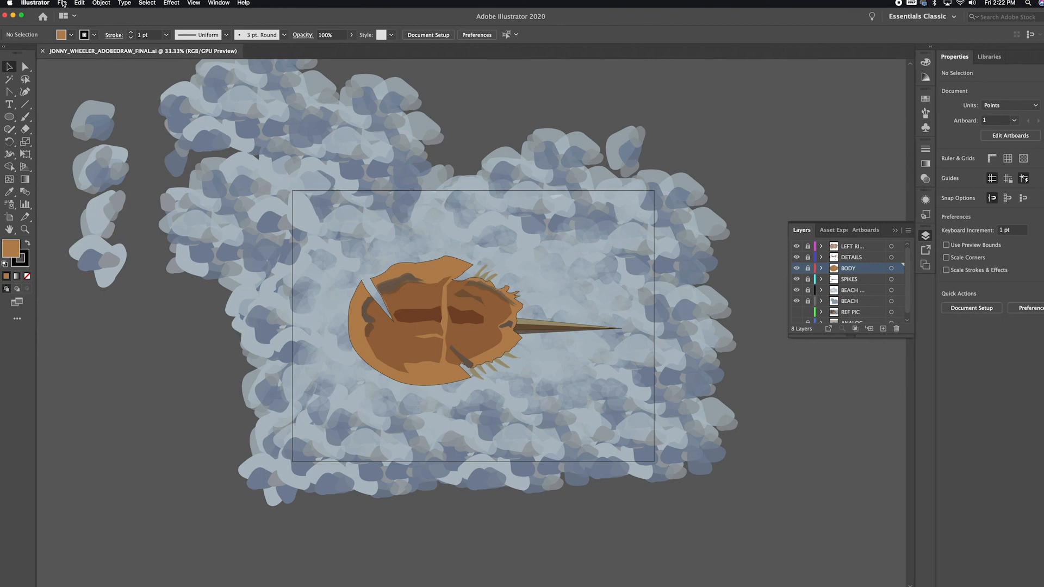
Export the artwork to the Desktop as a PNG at High (300 ppi) with a transparent background
left_click(63, 3)
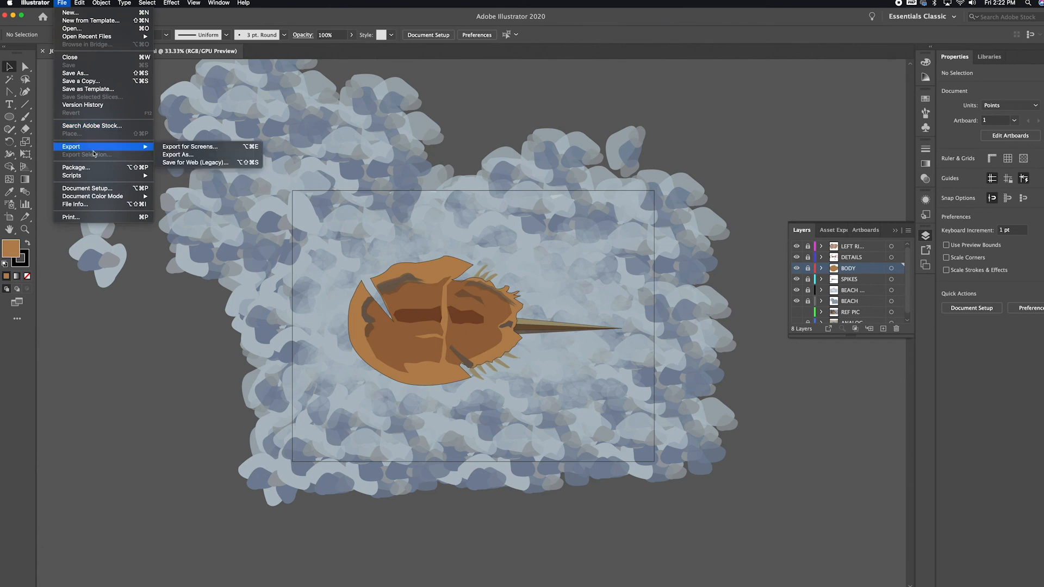
mouse_move(96, 151)
left_click(179, 155)
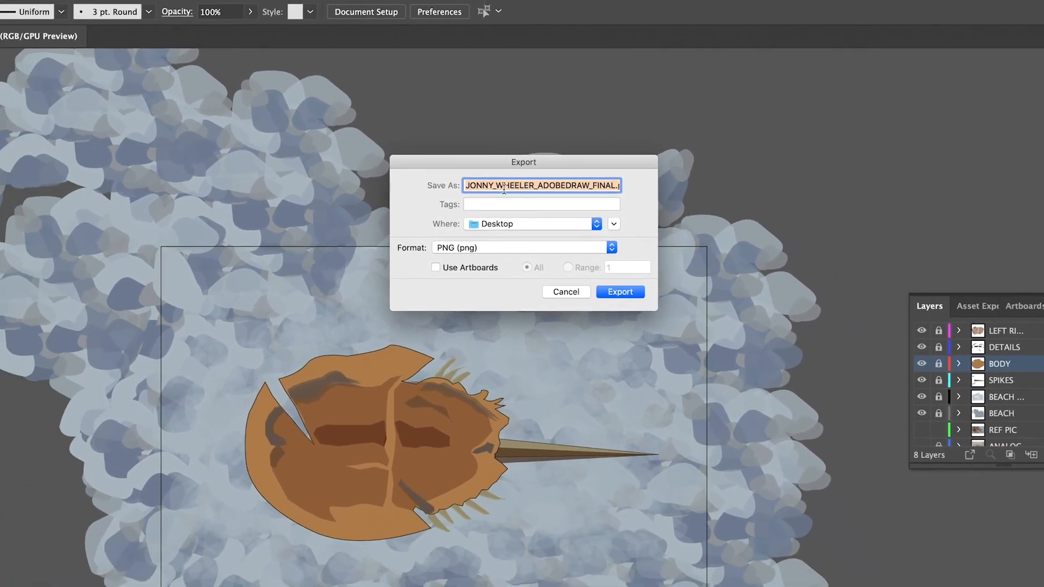
left_click(620, 286)
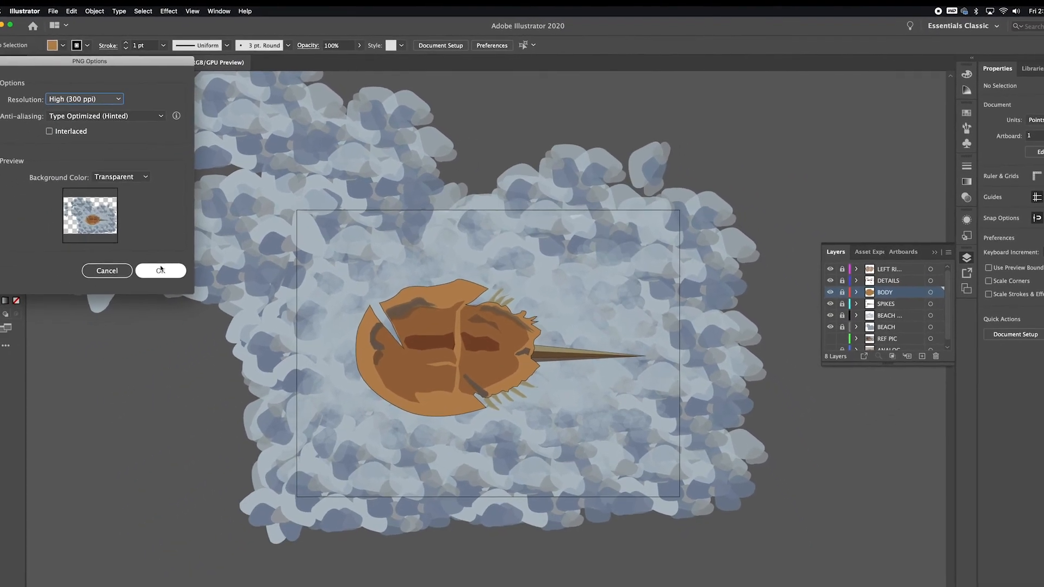
left_click(167, 263)
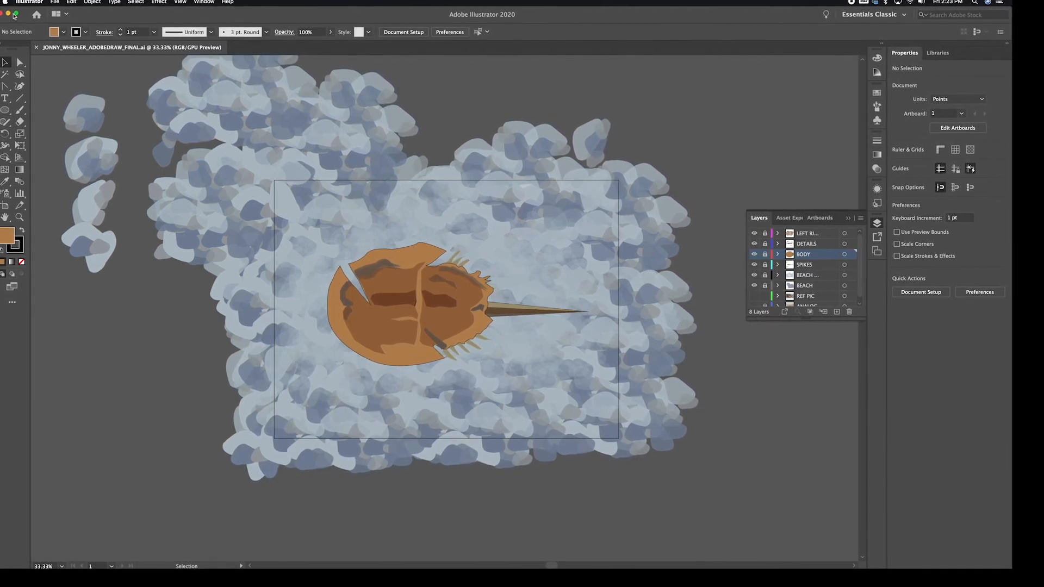
Minimise Illustrator and review the Adobe Draw assignment's deliverables and rubric in Safari
left_click(9, 15)
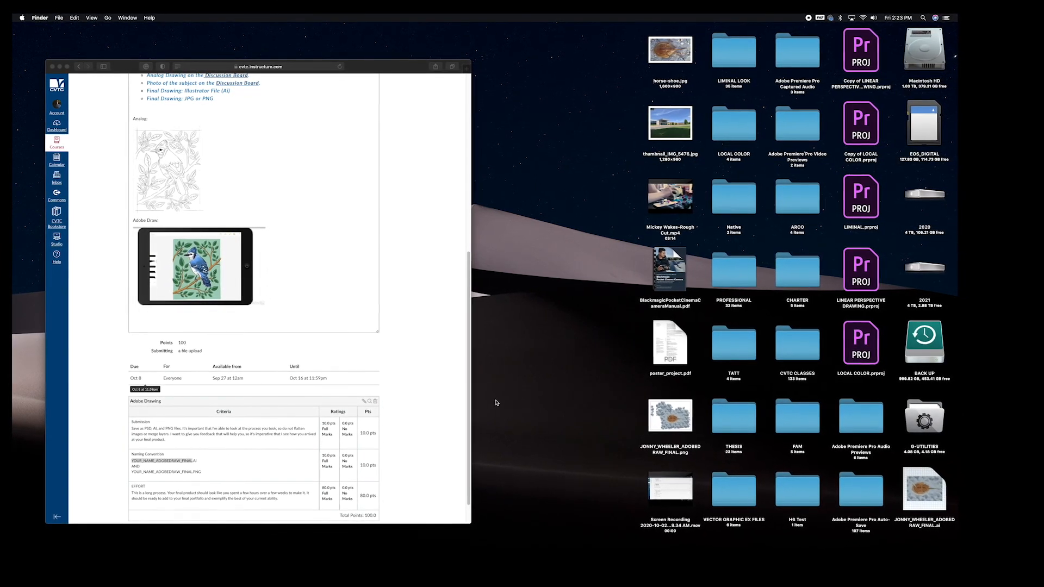
left_click(386, 360)
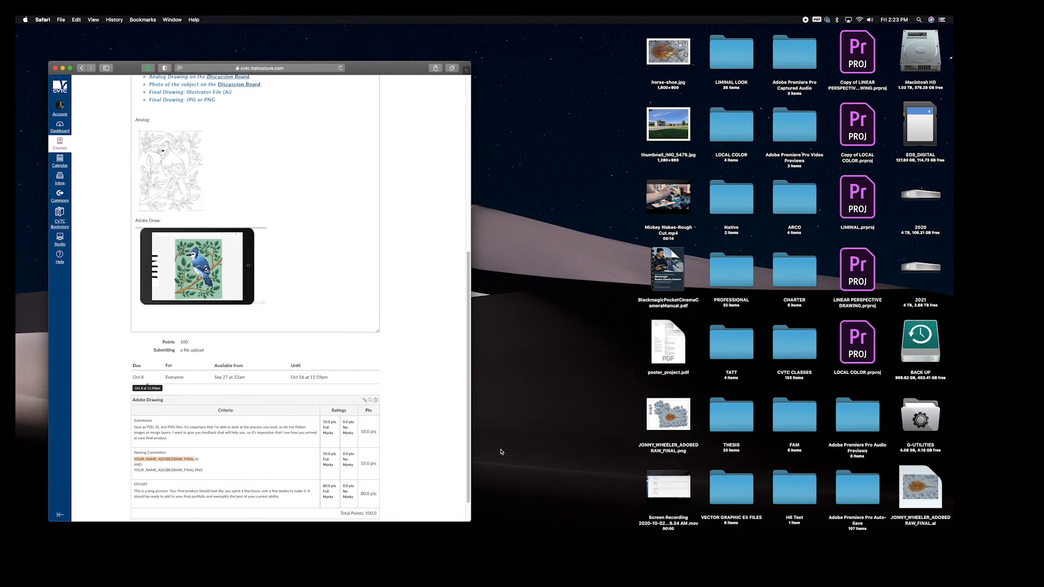
scroll(373, 352, "down", 1)
scroll(370, 364, "up", 10)
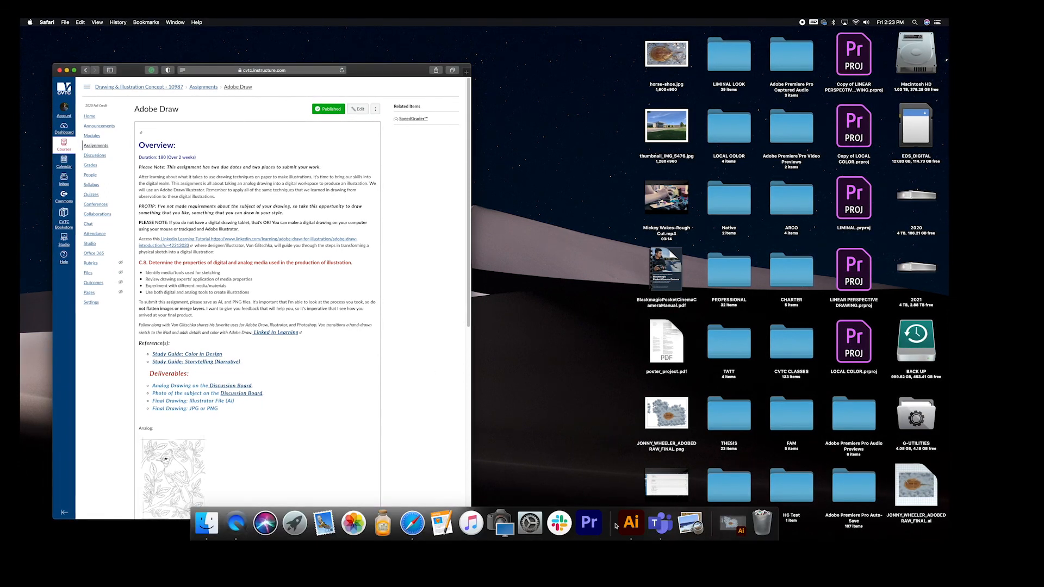
Switch back to Illustrator and unlock the BEACH and BEACH COPY layers
left_click(646, 524)
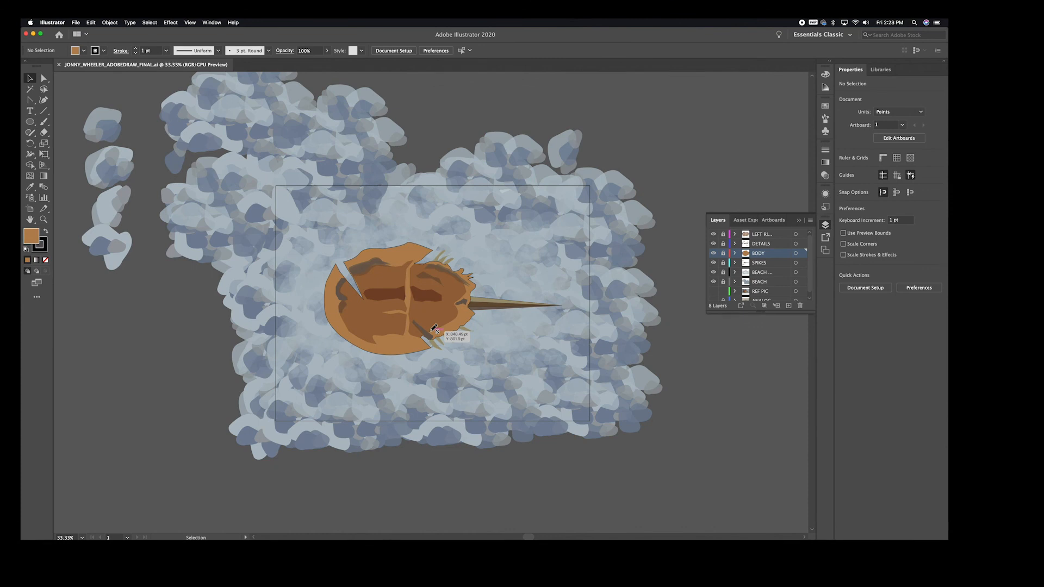
key("super+minus")
key("super+minus")
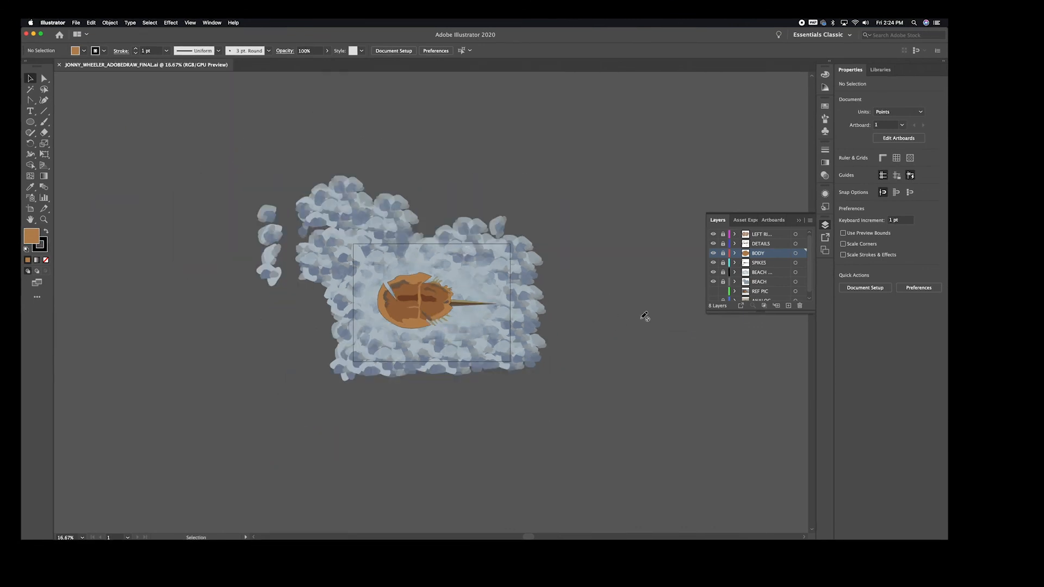
left_click(769, 274)
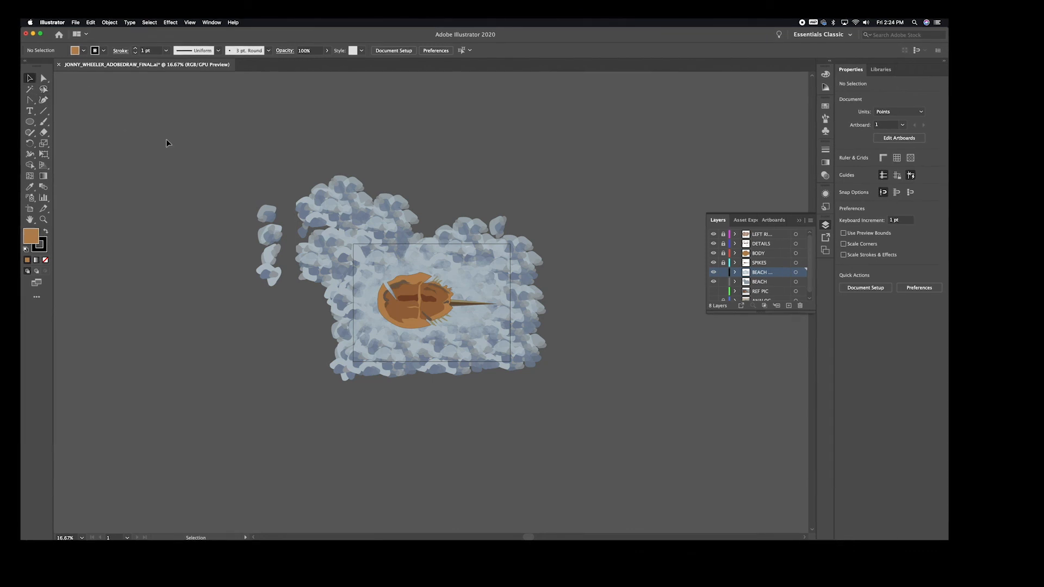
Delete the surplus stones far beyond the artboard's left side and those rising high above its upper edge
left_click(326, 327)
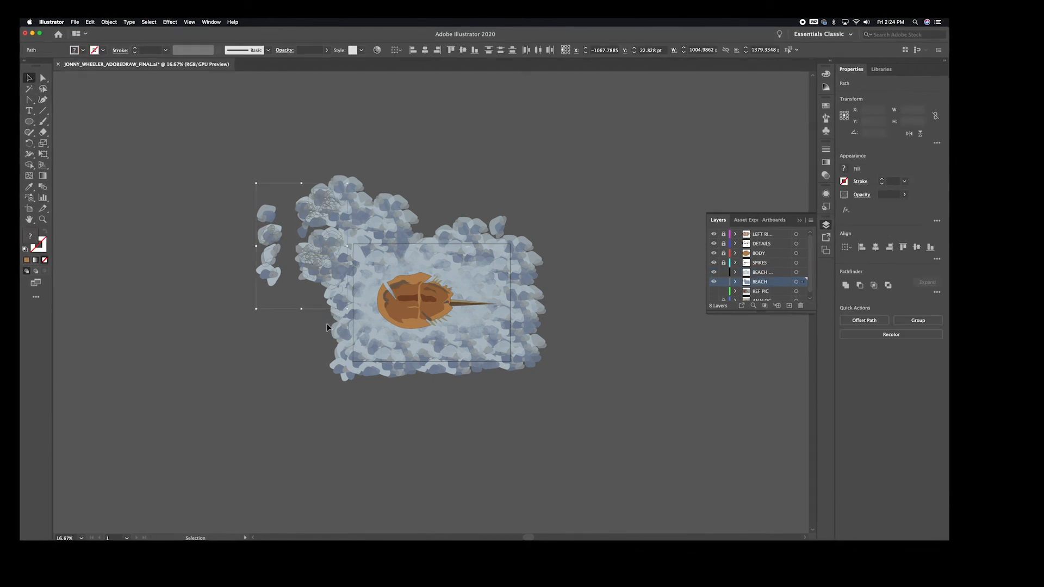
key("Delete")
left_click(524, 214)
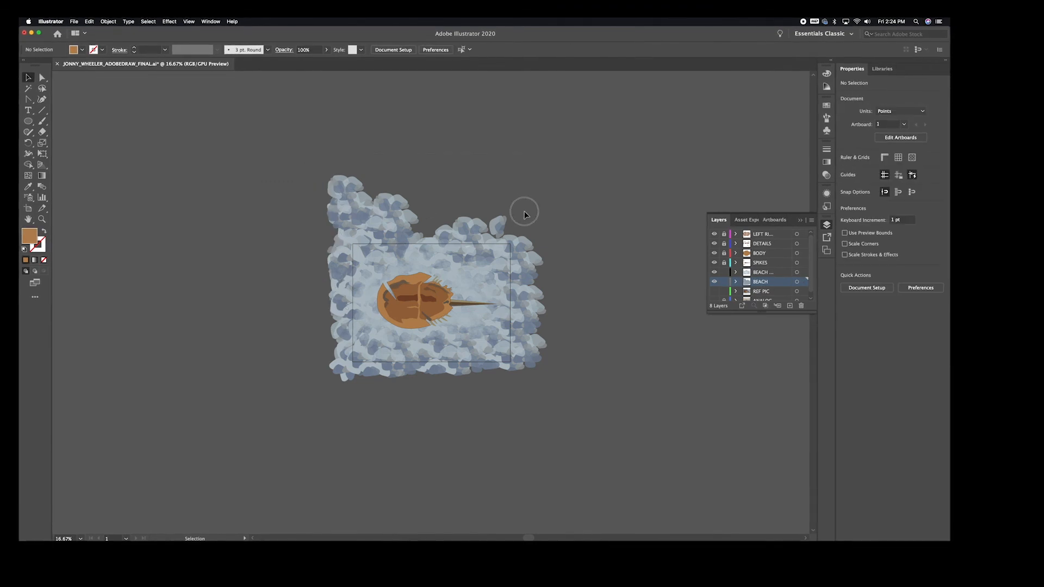
left_click_drag(577, 221, 580, 223)
key("Delete")
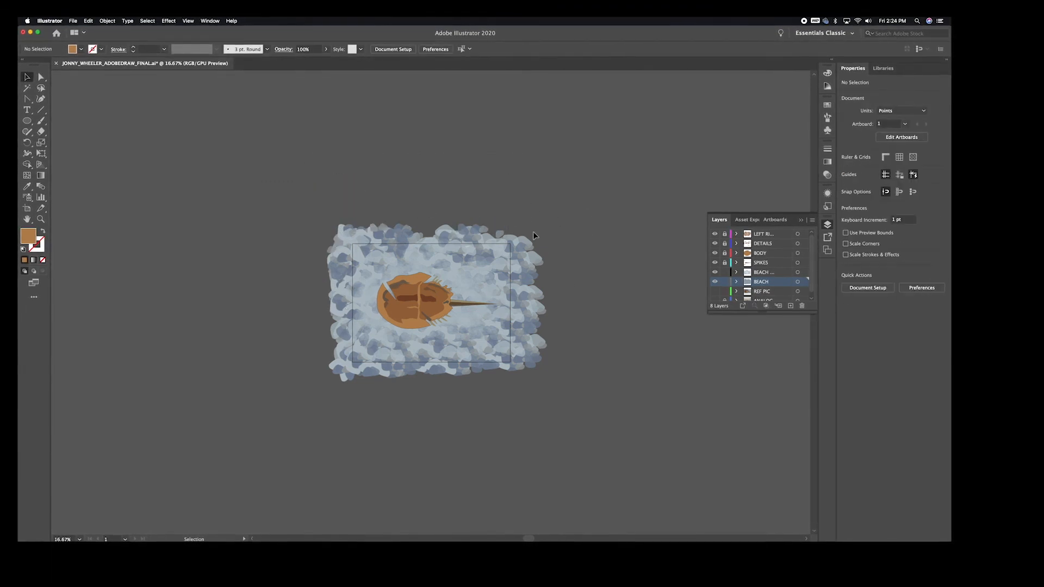
Delete the surplus stones overhanging the artboard's right side and lower edge
left_click_drag(573, 366, 574, 371)
key("Delete")
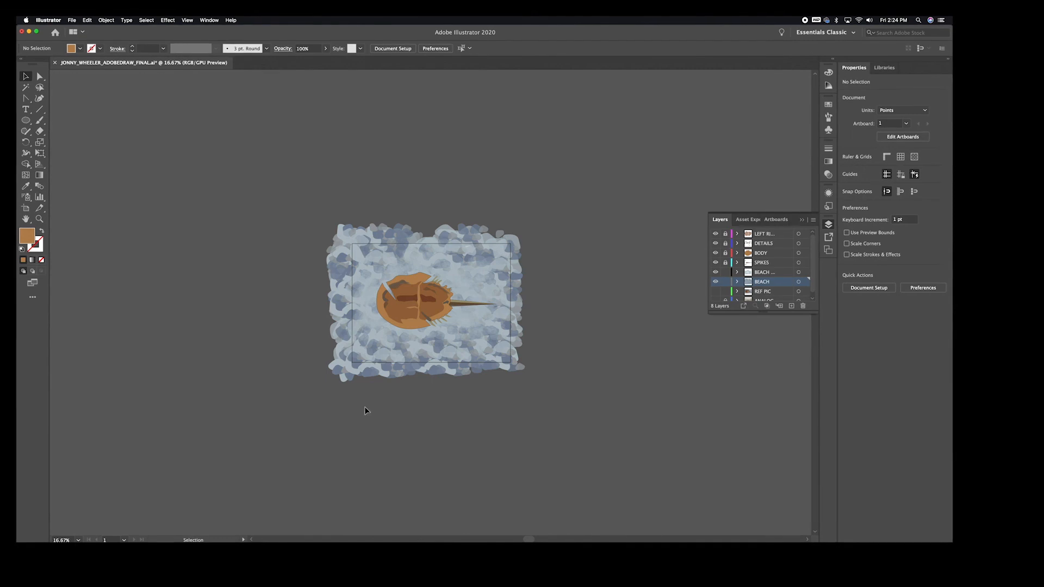
left_click_drag(304, 376, 452, 398)
key("Delete")
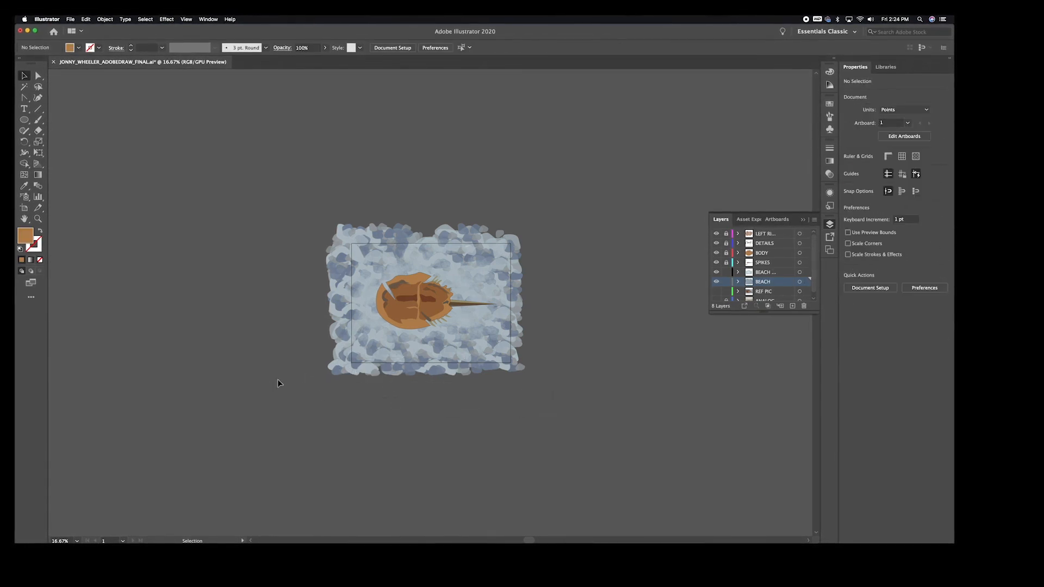
Trim more outlying stones from the left side and the uneven upper edge of the stone field
left_click_drag(304, 193, 315, 242)
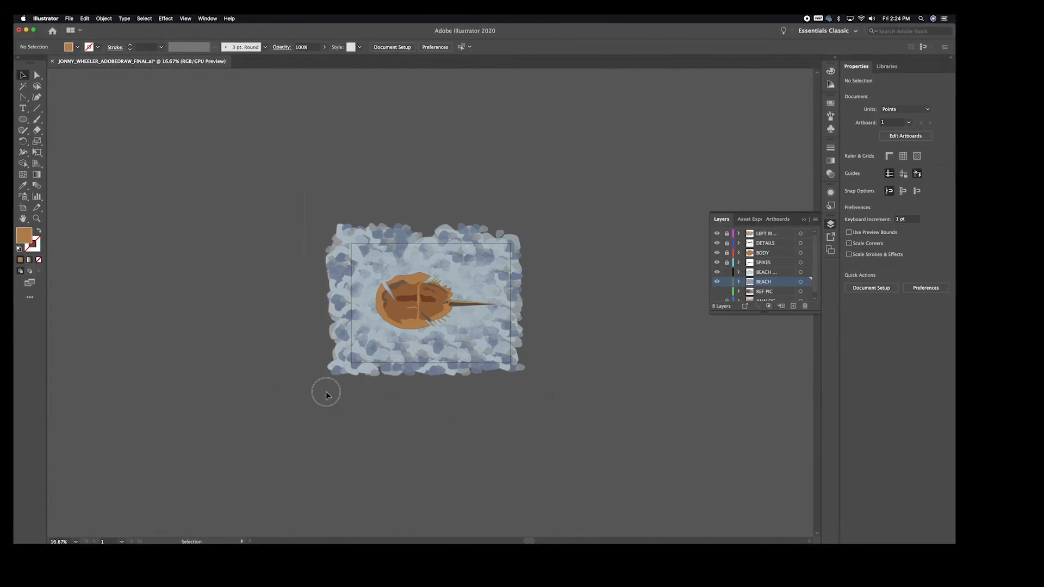
left_click_drag(325, 391, 328, 395)
key("Delete")
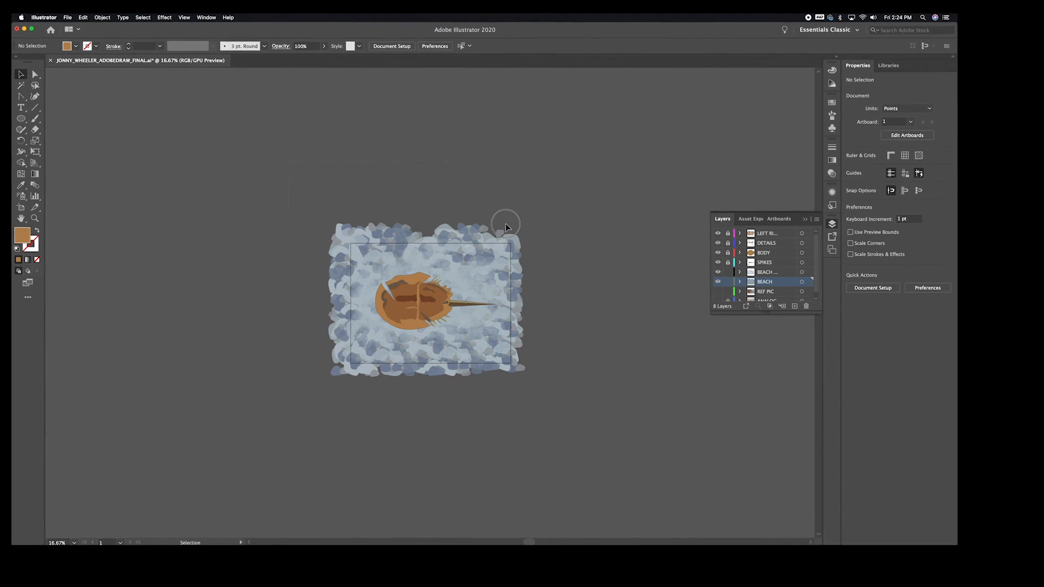
left_click_drag(506, 227, 578, 233)
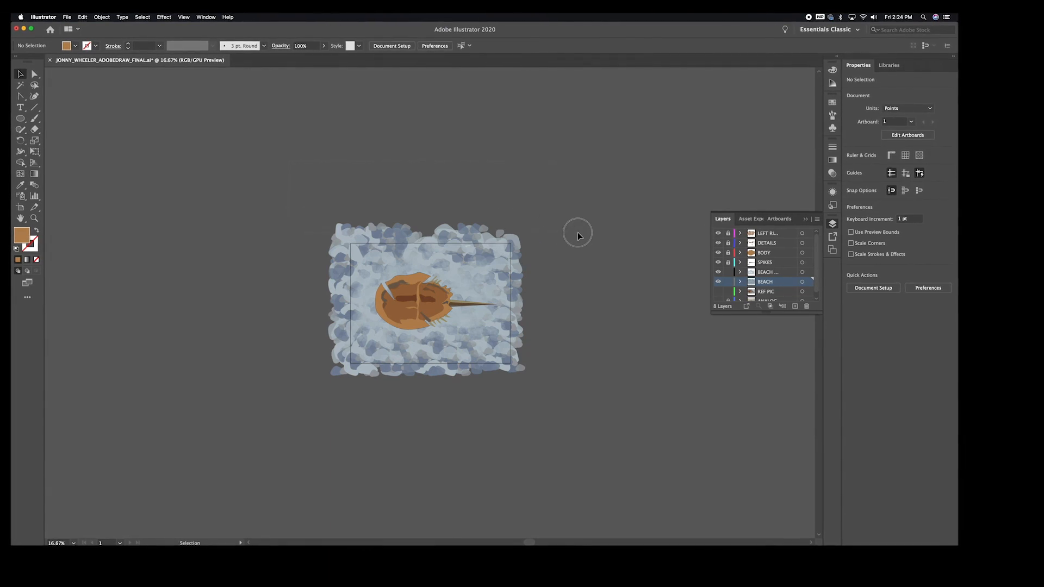
key("Delete")
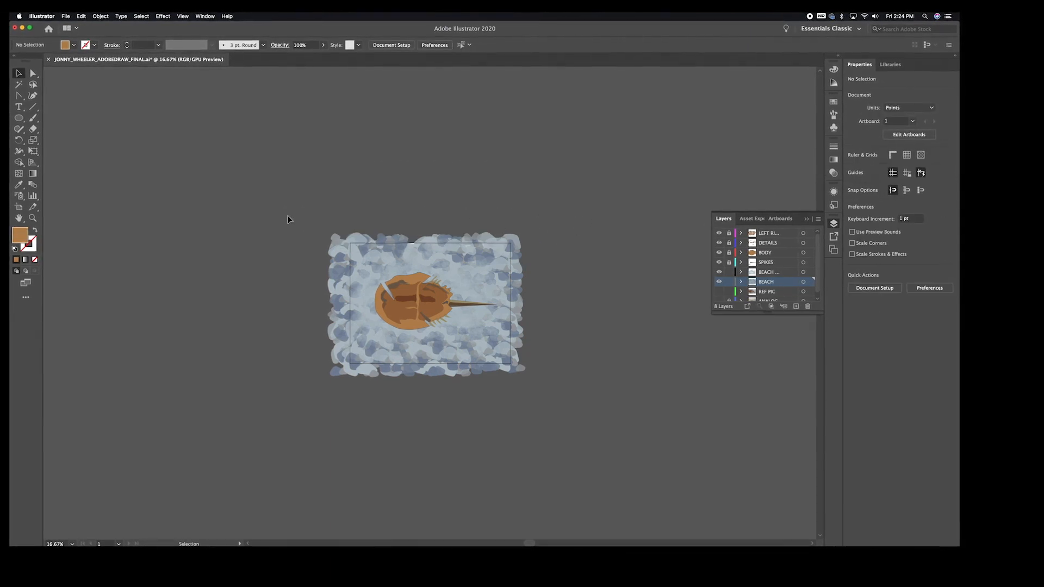
Delete the remaining stones sticking out along the field's left edge and at its lower-right corner
left_click_drag(317, 392, 361, 426)
key("Delete")
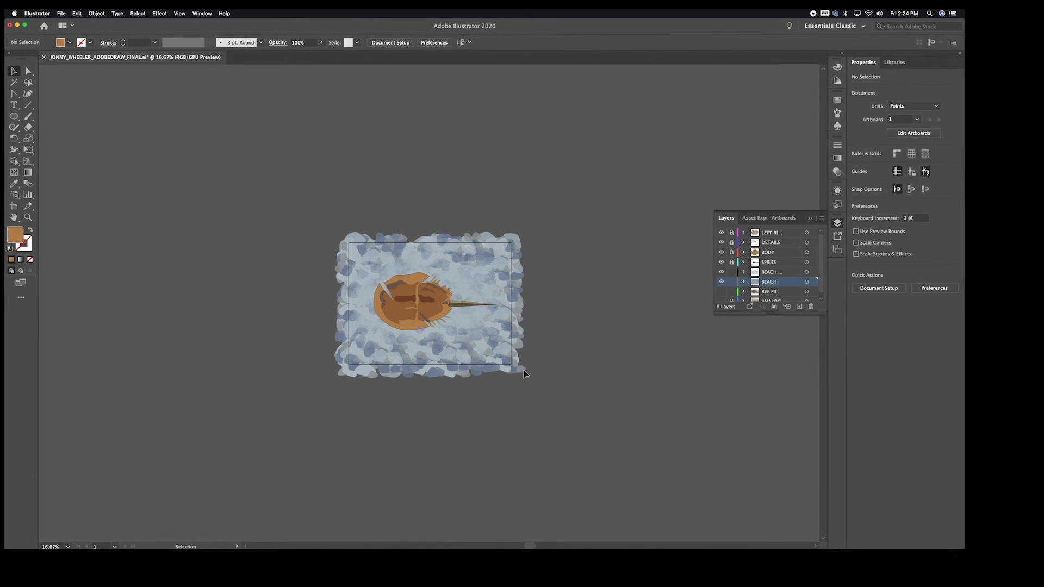
left_click(523, 370)
key("Delete")
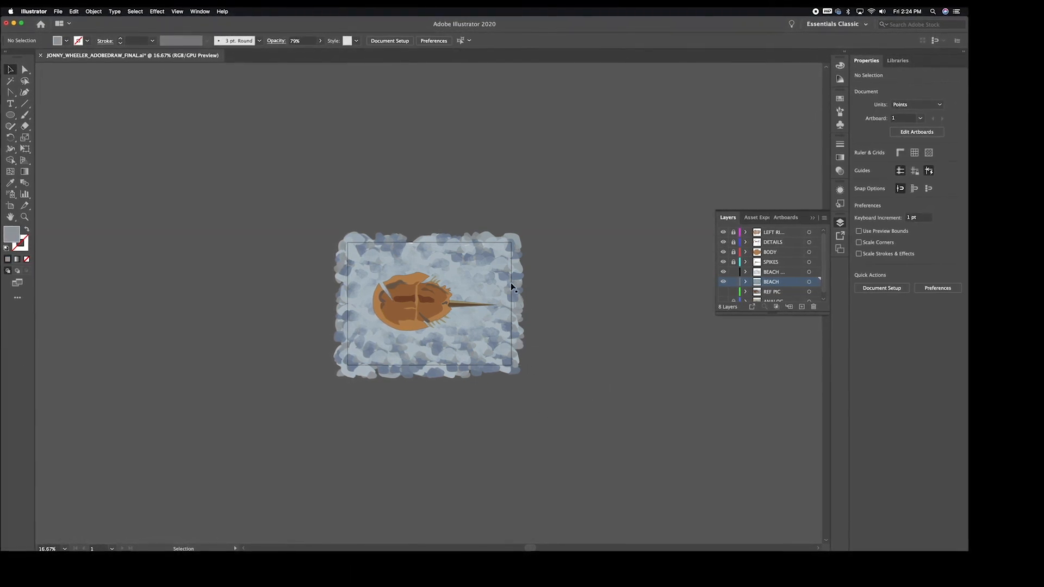
Move a BEACH stone to cover the white gap along the artboard's upper edge and deselect it
left_click(410, 244)
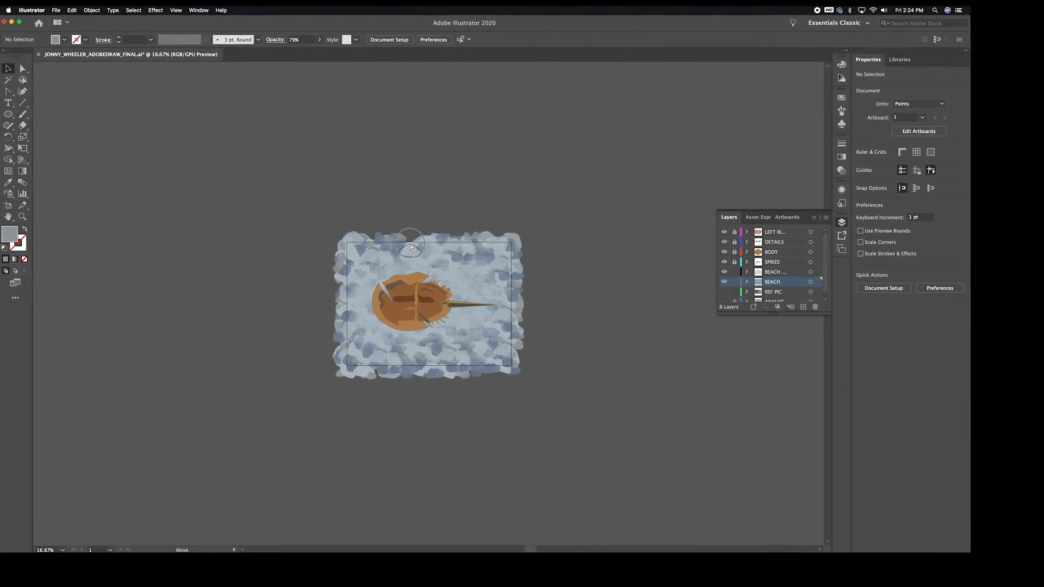
left_click(431, 207)
key("super+equal")
key("super+equal")
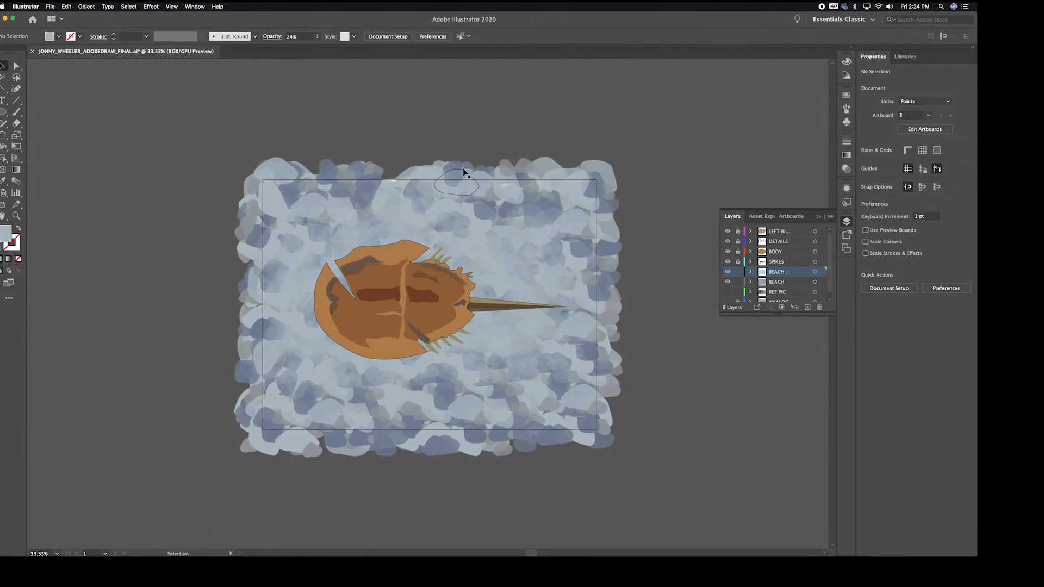
left_click(405, 171)
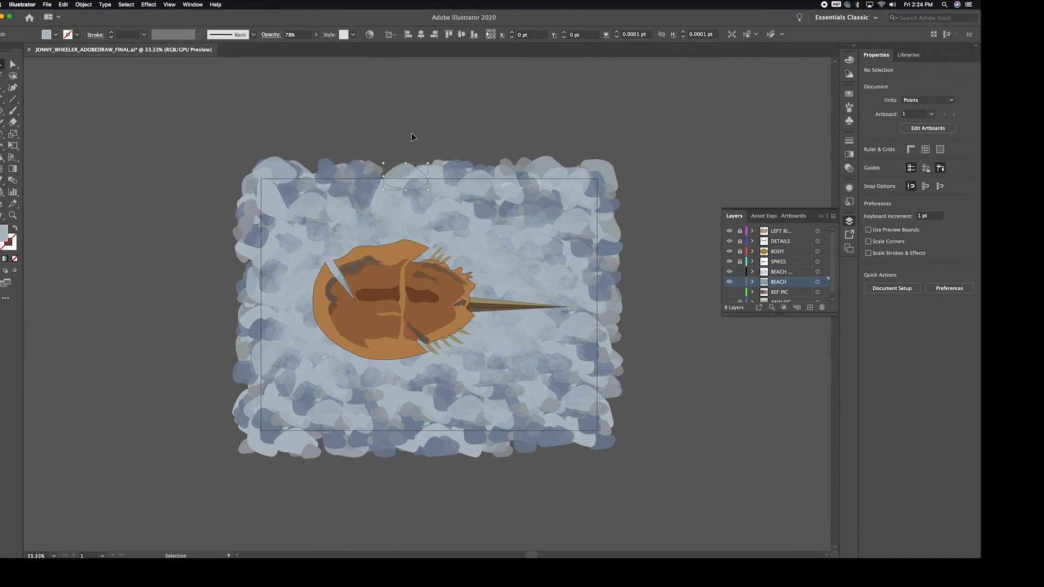
Deselect the stone, switch to the browser and review the Adobe Draw assignment's submission instructions, deliverables, due date and grading criteria
left_click(412, 137)
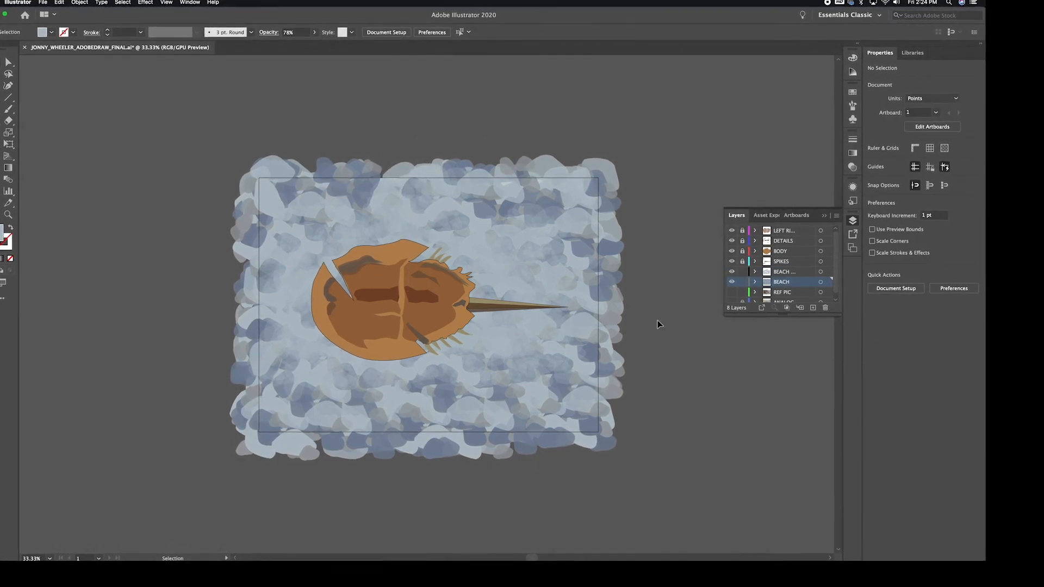
scroll(665, 324, "down", 3)
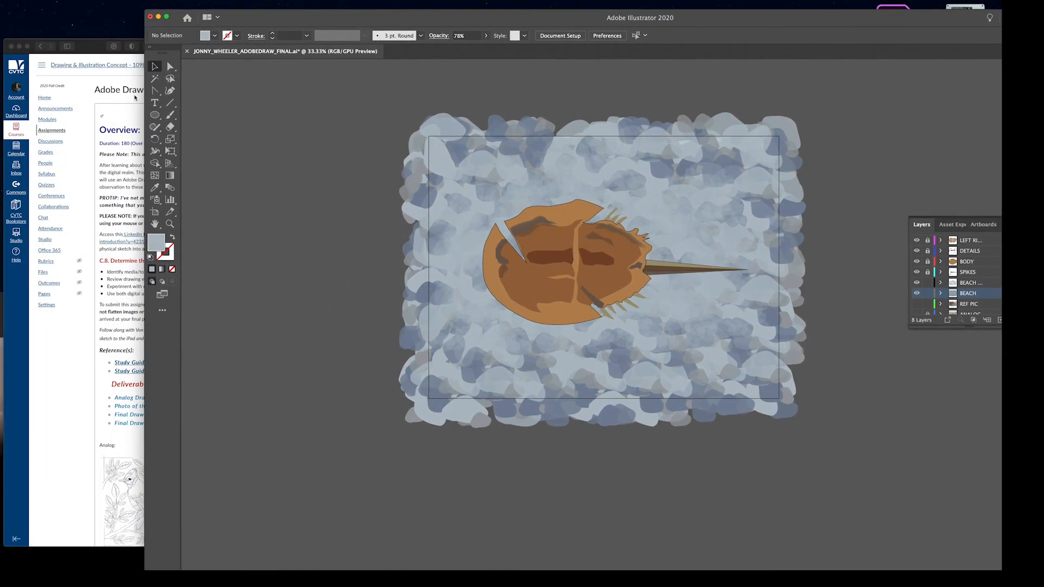
left_click(135, 98)
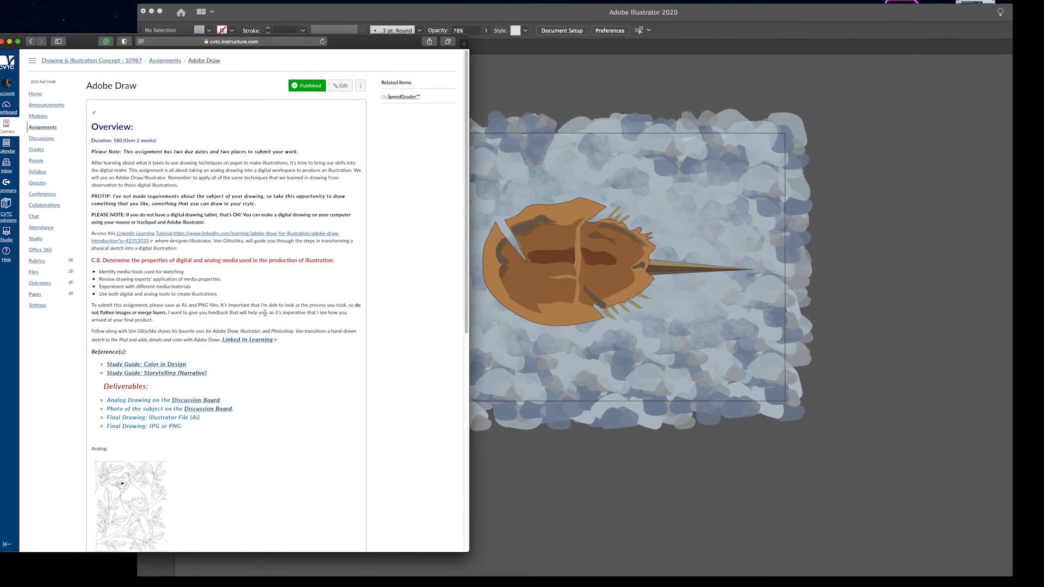
scroll(276, 349, "down", 2)
scroll(276, 350, "down", 10)
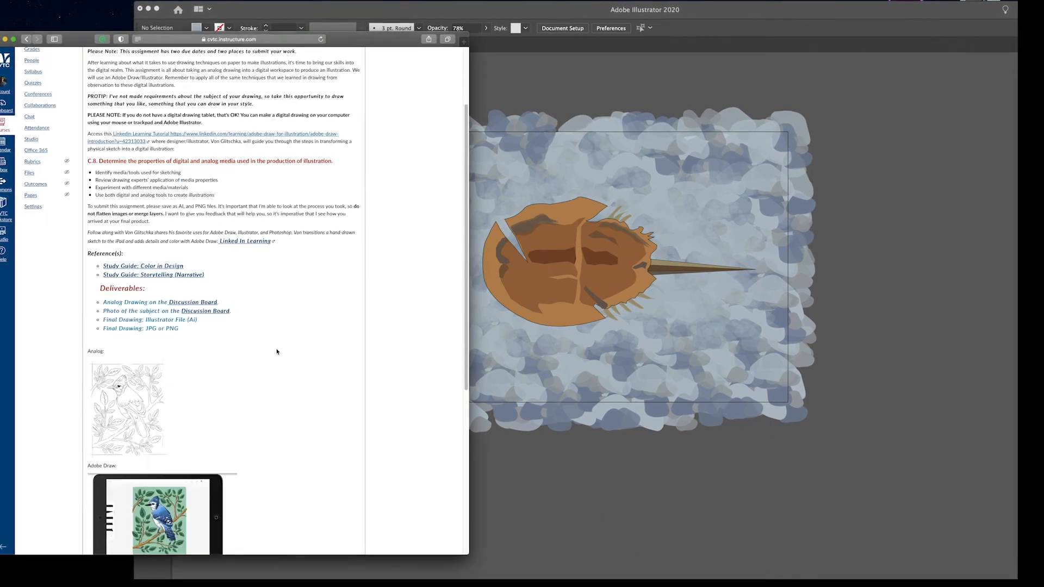
scroll(275, 367, "down", 3)
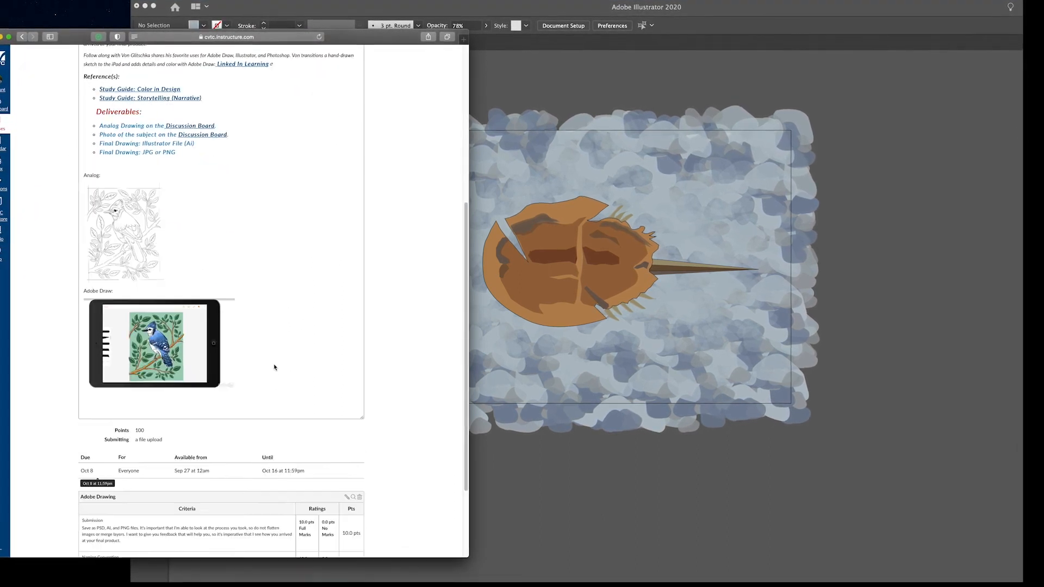
scroll(363, 416, "down", 6)
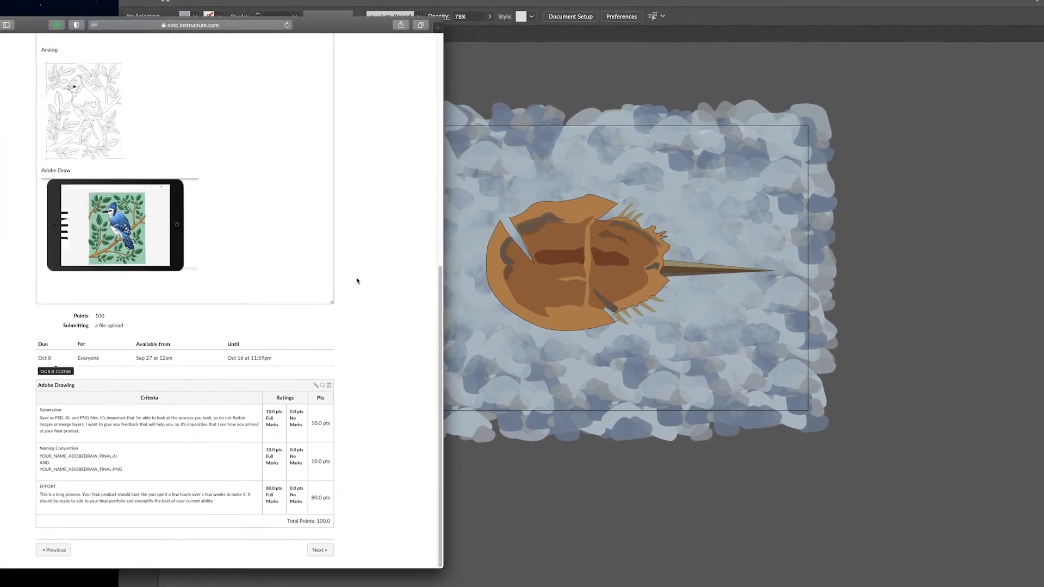
scroll(356, 281, "up", 5)
scroll(338, 239, "up", 4)
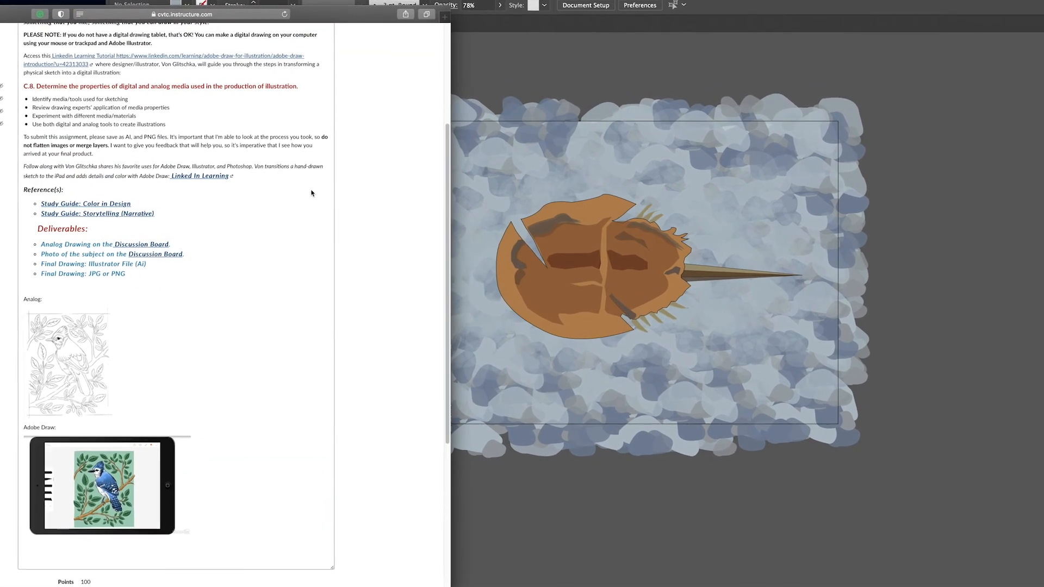